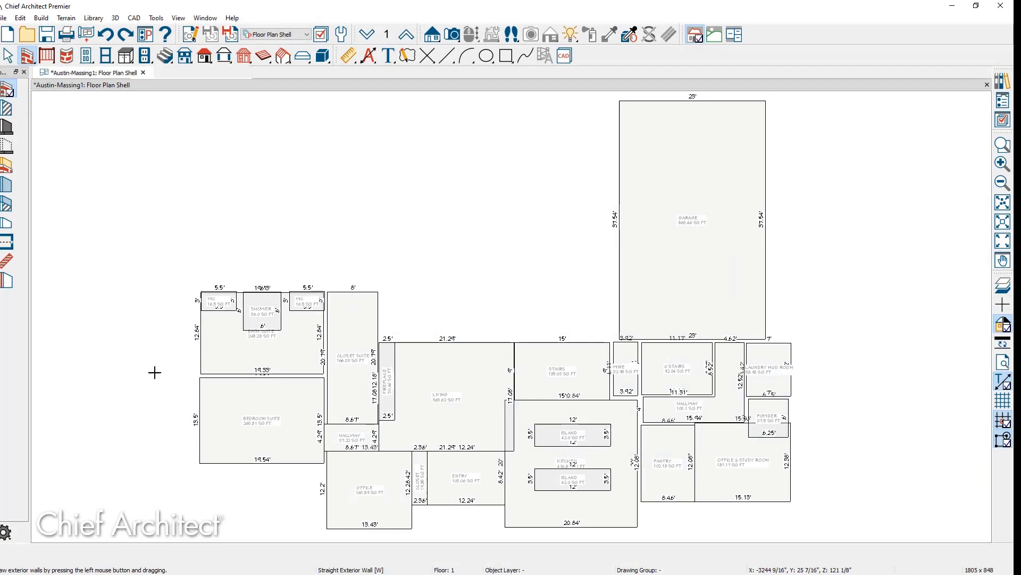
Draw exterior walls around the first-floor rooms and garage, joining the garage to the house.
{"action": "mouse_move", "coordinate": [200, 463]}
{"action": "left_mouse_down"}
{"action": "mouse_move", "coordinate": [198, 290]}
{"action": "mouse_move", "coordinate": [386, 290]}
{"action": "mouse_move", "coordinate": [387, 338]}
{"action": "mouse_move", "coordinate": [793, 341]}
{"action": "mouse_move", "coordinate": [794, 504]}
{"action": "mouse_move", "coordinate": [643, 504]}
{"action": "mouse_move", "coordinate": [641, 530]}
{"action": "mouse_move", "coordinate": [504, 529]}
{"action": "mouse_move", "coordinate": [502, 373]}
{"action": "mouse_move", "coordinate": [502, 436]}
{"action": "mouse_move", "coordinate": [468, 506]}
{"action": "mouse_move", "coordinate": [404, 509]}
{"action": "mouse_move", "coordinate": [412, 529]}
{"action": "mouse_move", "coordinate": [324, 529]}
{"action": "mouse_move", "coordinate": [324, 467]}
{"action": "mouse_move", "coordinate": [198, 467]}
{"action": "left_mouse_up"}
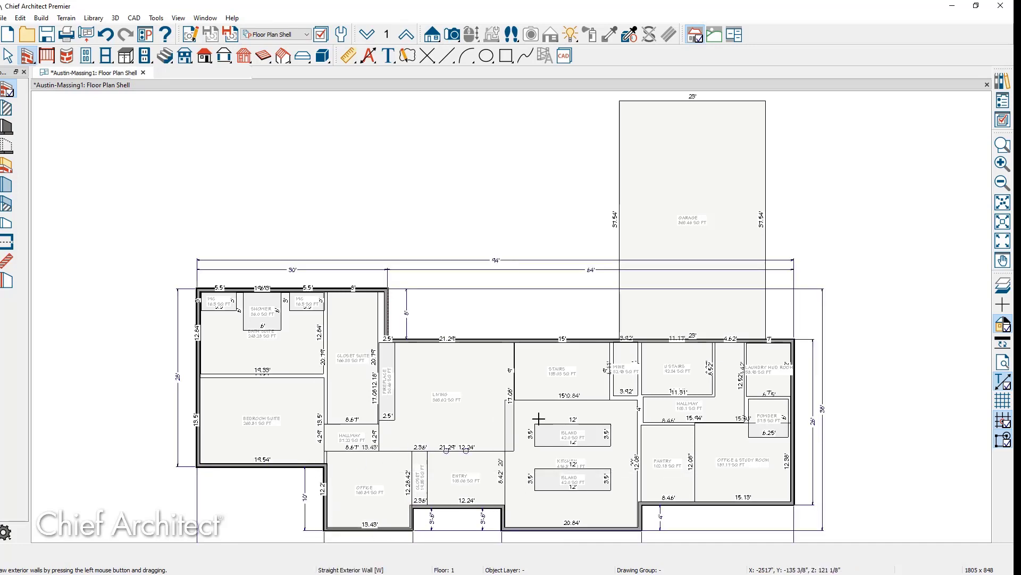
{"action": "left_click_drag", "start_coordinate": [619, 339], "coordinate": [619, 100]}
{"action": "left_click_drag", "start_coordinate": [619, 99], "coordinate": [768, 338]}
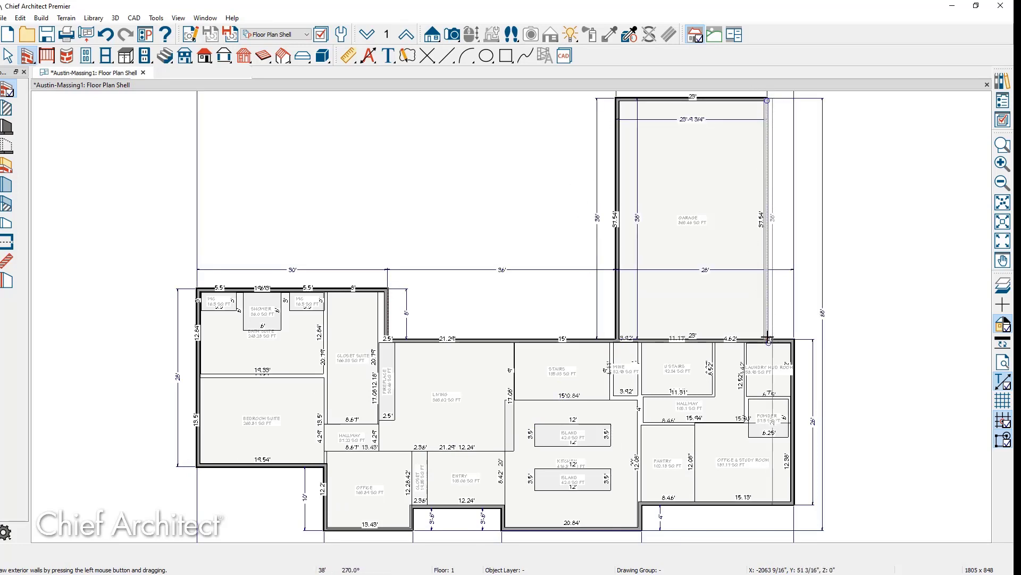
{"action": "key", "text": "space"}
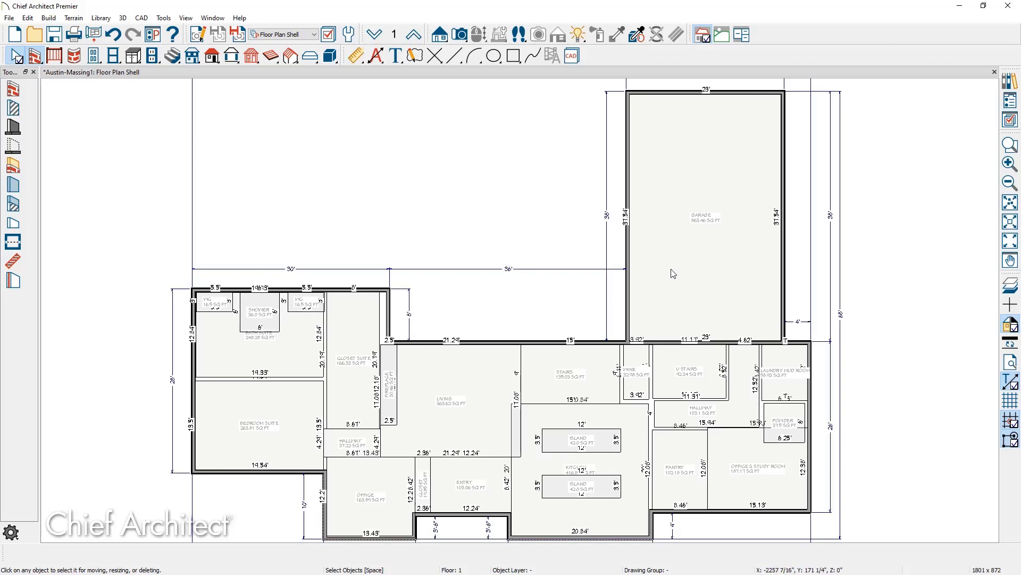
On the second floor, draw a closed loop of exterior walls around the rooms.
{"action": "left_click", "coordinate": [414, 35]}
{"action": "middle_click_drag", "start_coordinate": [519, 338], "coordinate": [508, 229]}
{"action": "scroll", "coordinate": [474, 254], "scroll_direction": "up", "scroll_amount": 2}
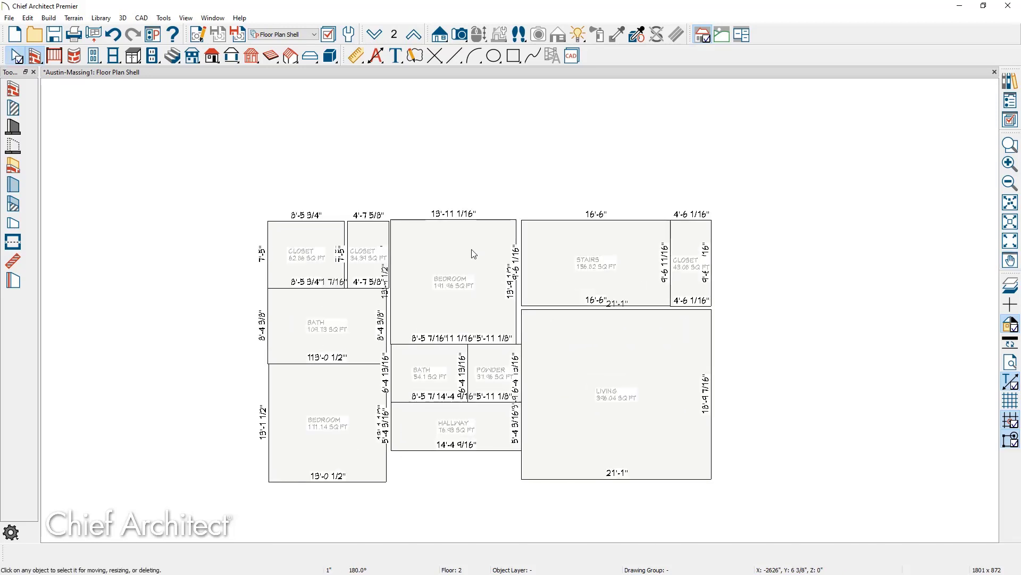
{"action": "left_click", "coordinate": [15, 90]}
{"action": "mouse_move", "coordinate": [268, 219]}
{"action": "left_mouse_down"}
{"action": "mouse_move", "coordinate": [716, 216]}
{"action": "mouse_move", "coordinate": [714, 485]}
{"action": "left_mouse_up"}
{"action": "mouse_move", "coordinate": [714, 484]}
{"action": "left_mouse_down"}
{"action": "mouse_move", "coordinate": [531, 486]}
{"action": "mouse_move", "coordinate": [516, 483]}
{"action": "mouse_move", "coordinate": [519, 460]}
{"action": "mouse_move", "coordinate": [391, 456]}
{"action": "mouse_move", "coordinate": [390, 484]}
{"action": "mouse_move", "coordinate": [260, 485]}
{"action": "mouse_move", "coordinate": [265, 218]}
{"action": "left_mouse_up"}
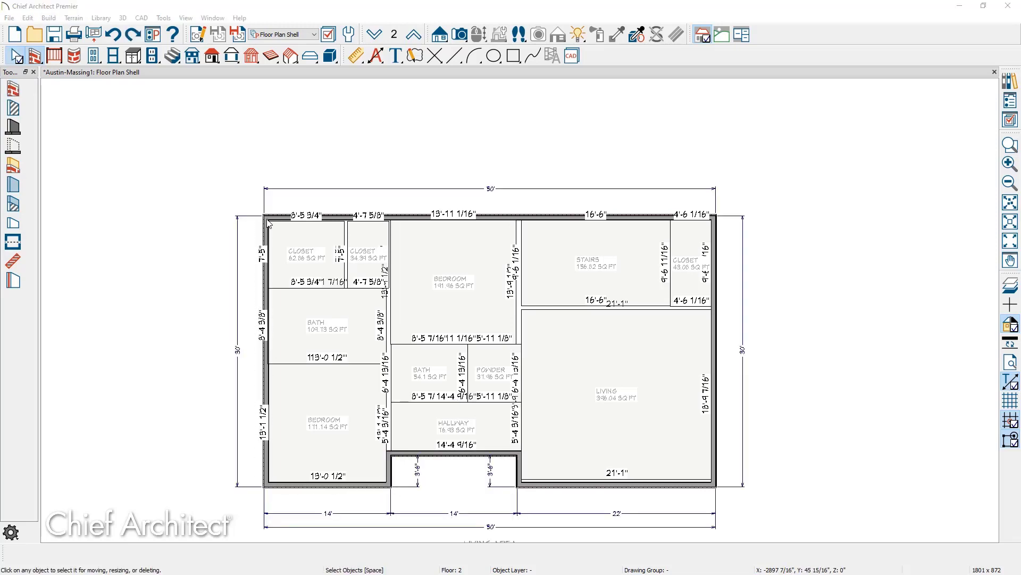
{"action": "key", "text": "space"}
Extend the bedroom–stairs partition wall up to meet the top exterior wall.
{"action": "left_click", "coordinate": [518, 462]}
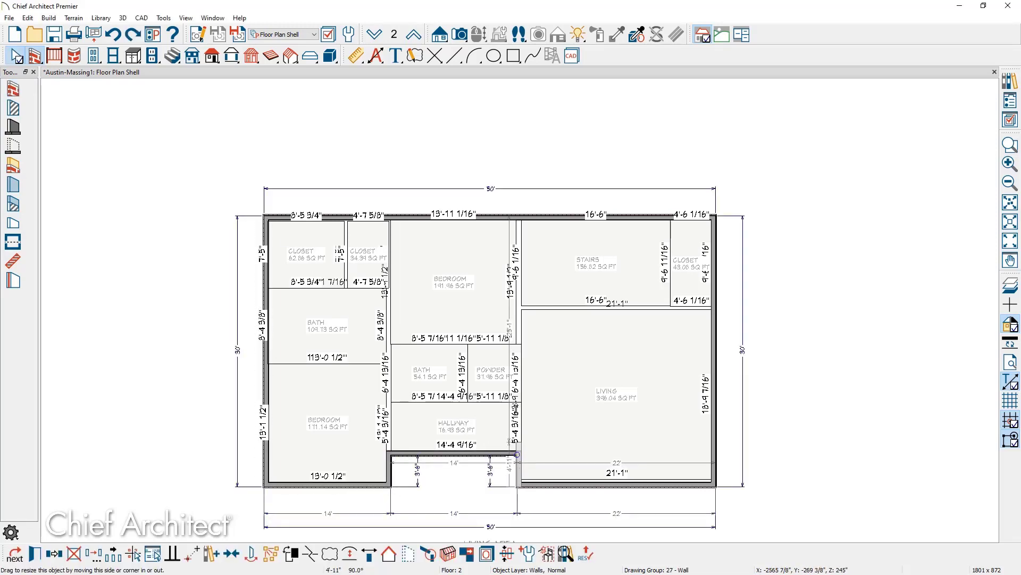
{"action": "left_click_drag", "start_coordinate": [525, 258], "coordinate": [527, 223]}
{"action": "key", "text": "Escape"}
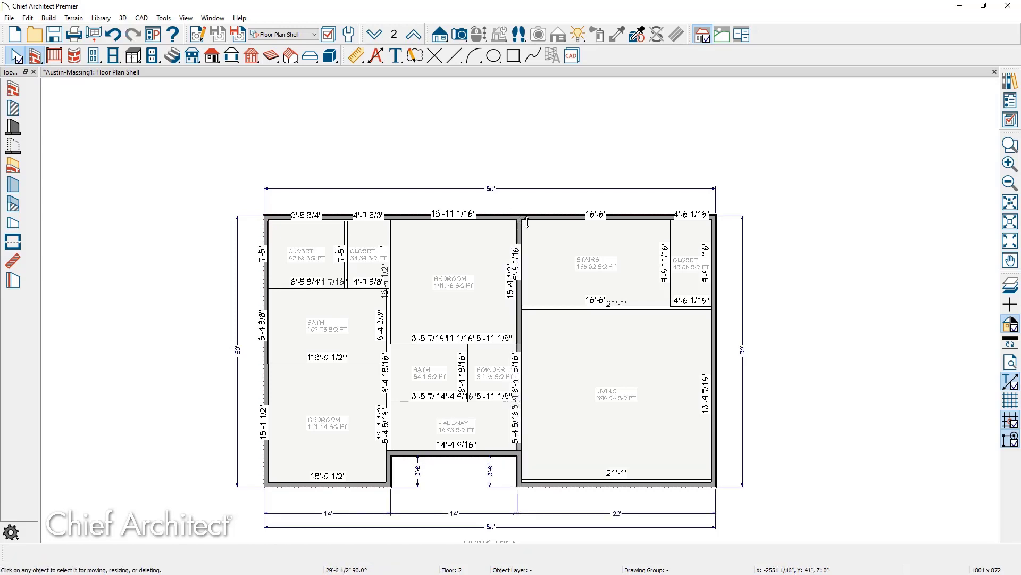
{"action": "scroll", "coordinate": [524, 221], "scroll_direction": "up", "scroll_amount": 1}
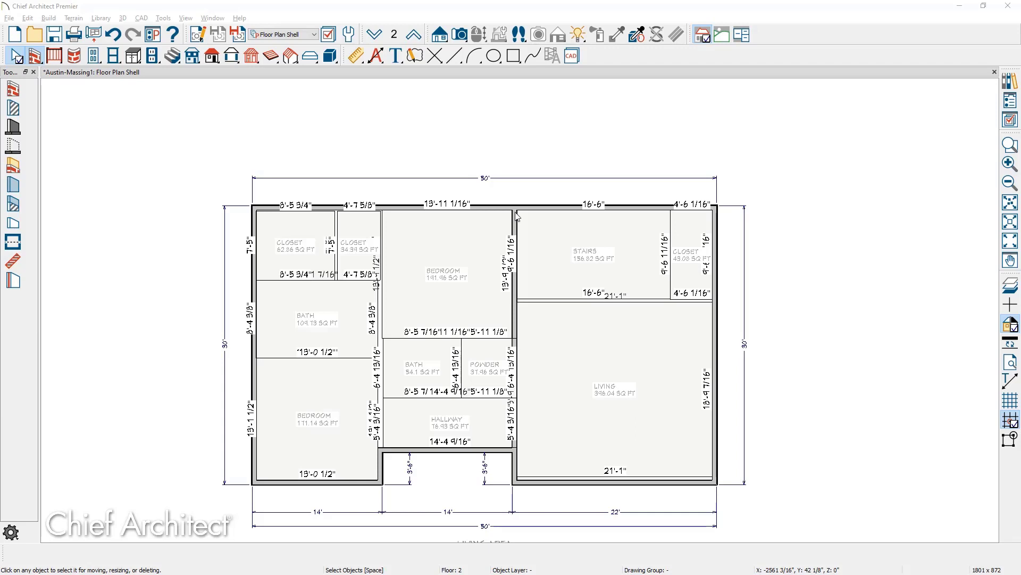
{"action": "key", "text": "F9"}
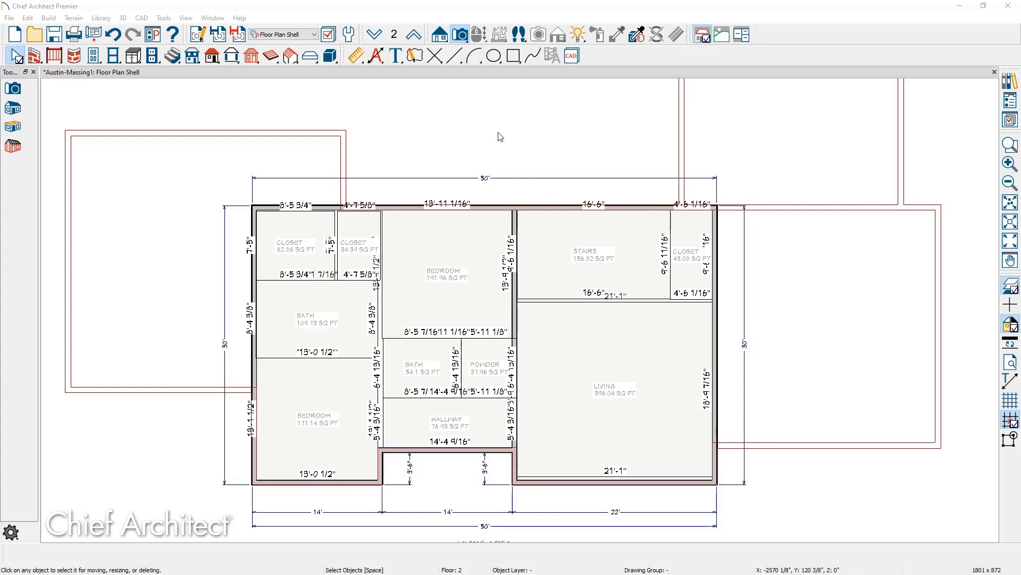
Create a Perspective Full Overview of the house and orbit it to another side.
{"action": "left_click", "coordinate": [460, 36]}
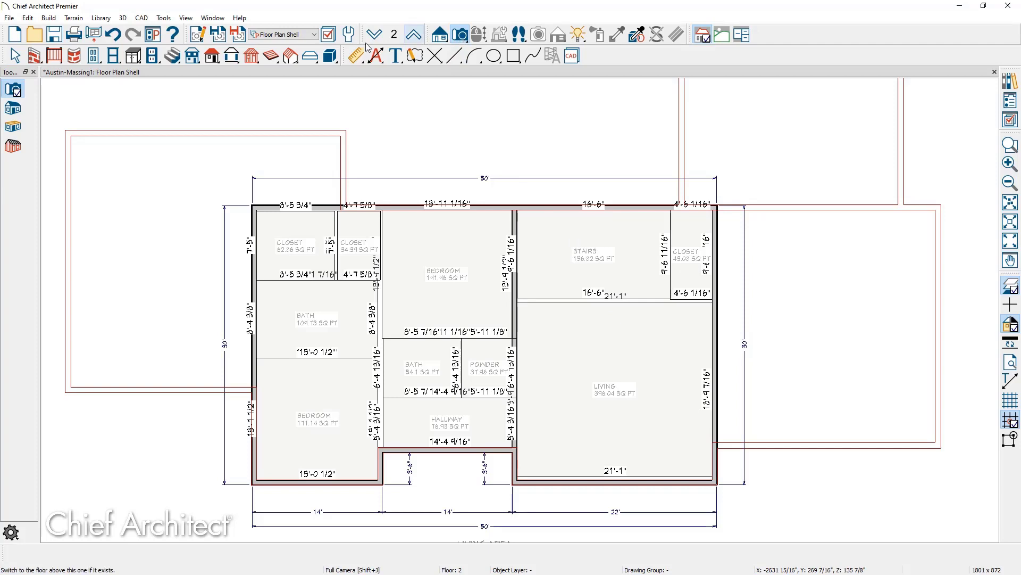
{"action": "left_click", "coordinate": [12, 109]}
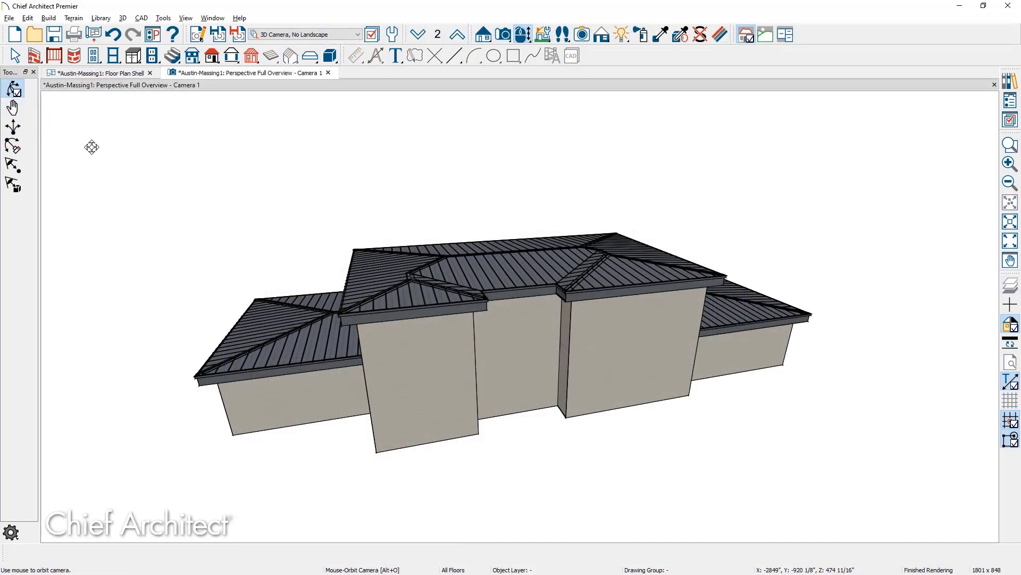
{"action": "left_click_drag", "start_coordinate": [256, 335], "coordinate": [280, 324]}
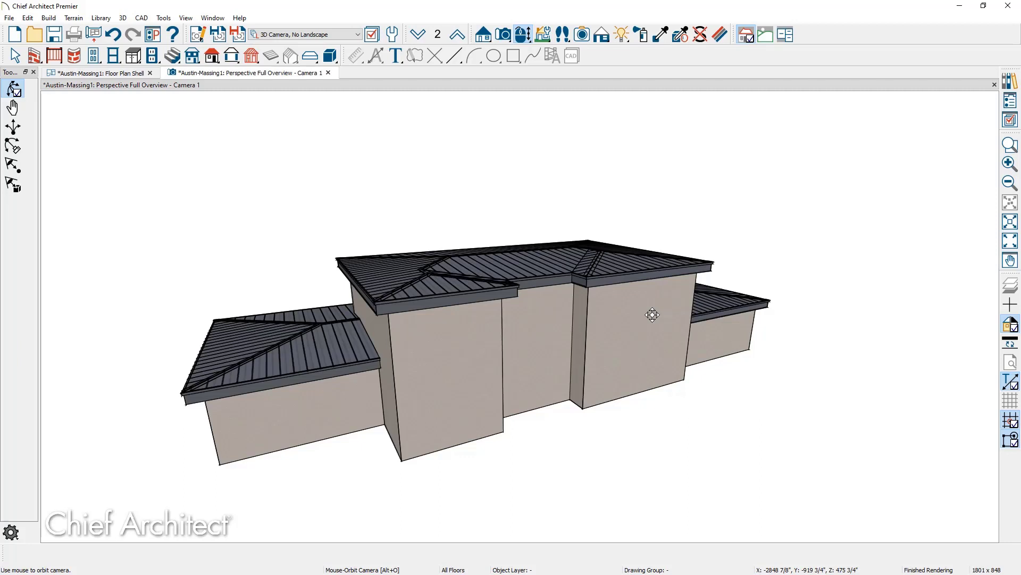
{"action": "key", "text": "space"}
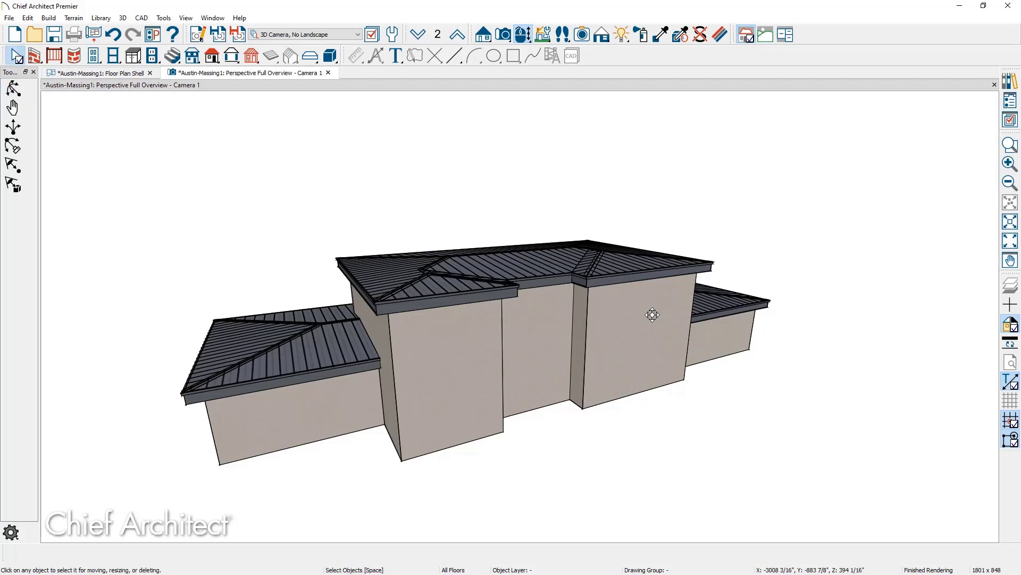
Change the middle block's upper end walls to gable walls.
{"action": "left_click", "coordinate": [580, 311]}
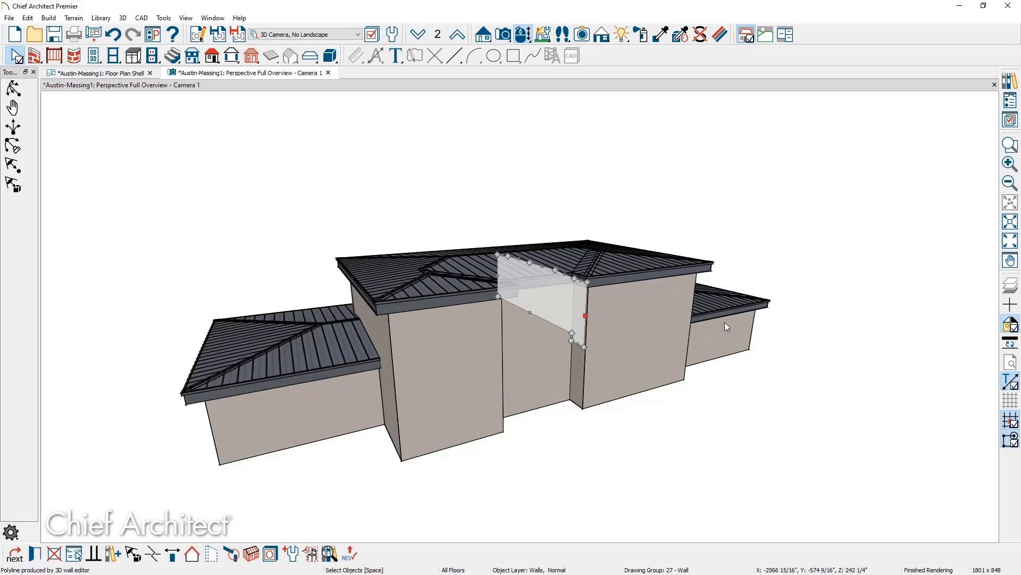
{"action": "middle_click_drag", "start_coordinate": [724, 321], "coordinate": [589, 351]}
{"action": "left_click", "coordinate": [588, 350]}
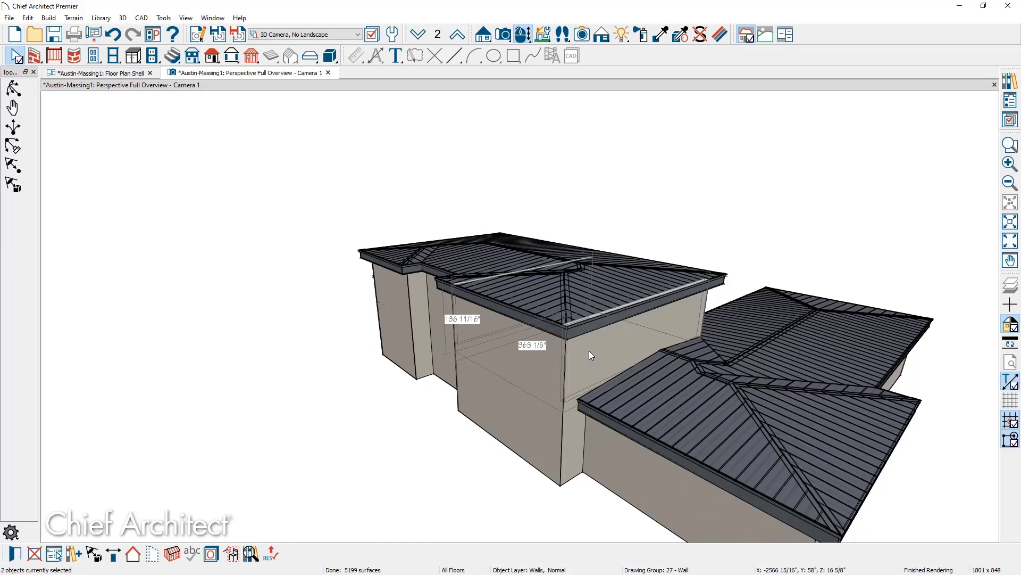
{"action": "key", "text": "d"}
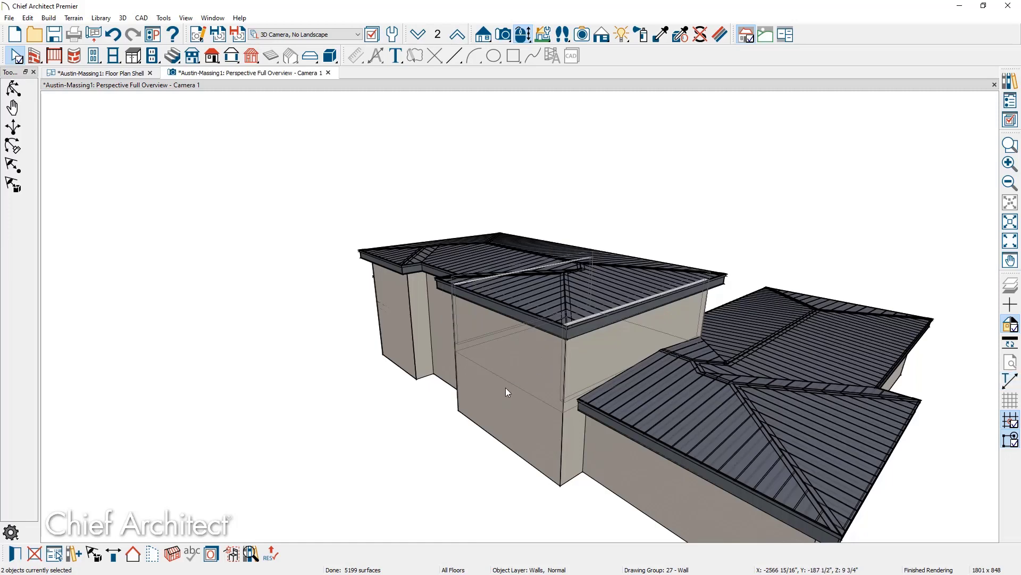
{"action": "left_click", "coordinate": [151, 556]}
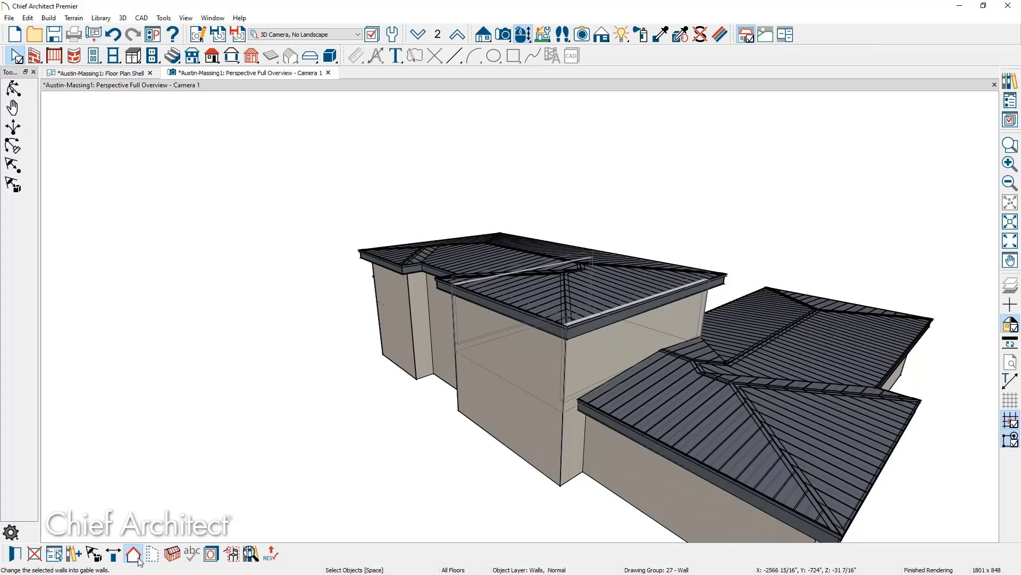
Set the middle block's upper front wall roof option to High Shed/Gable Wall.
{"action": "left_click", "coordinate": [503, 357]}
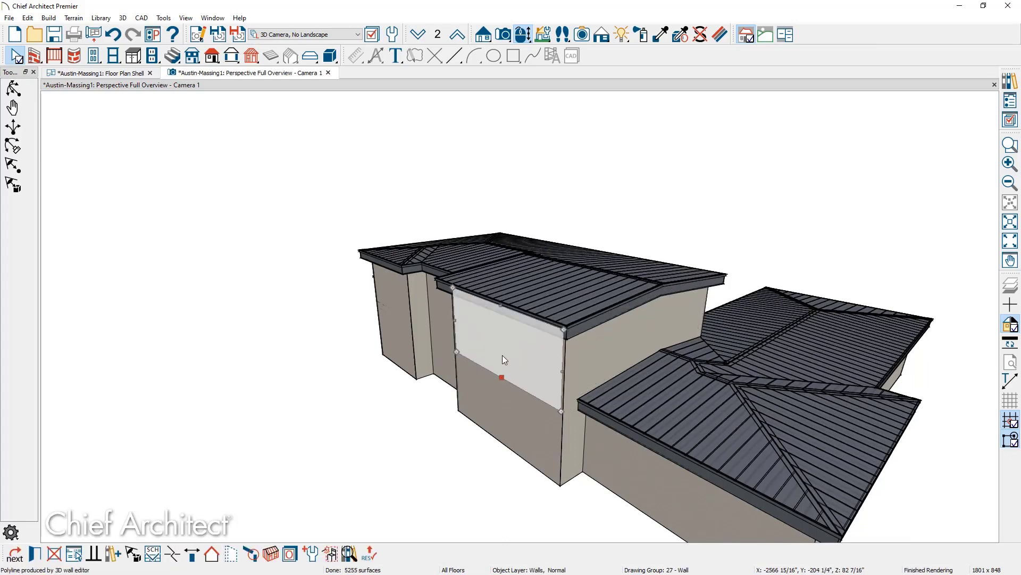
{"action": "double_click", "coordinate": [502, 356]}
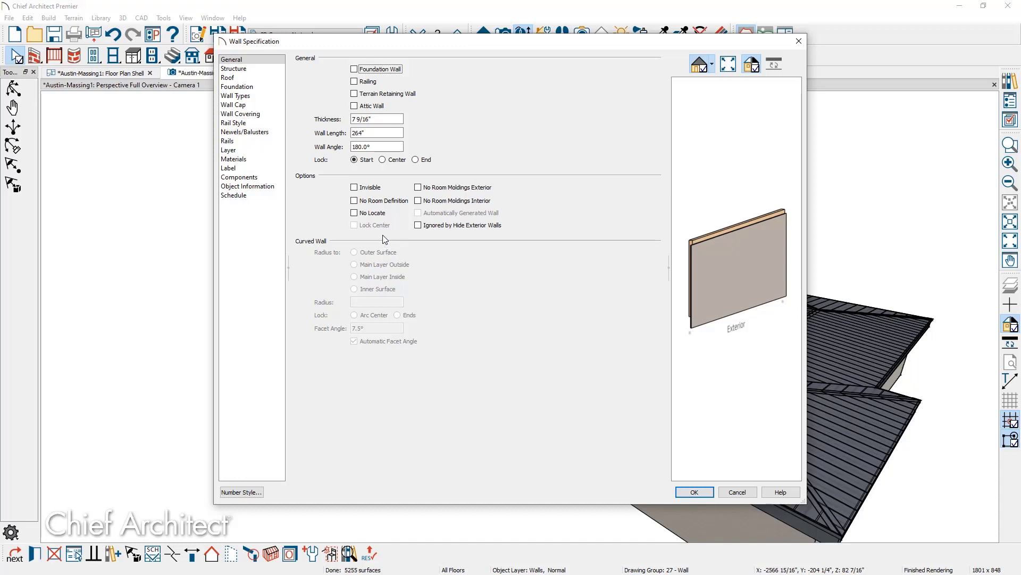
{"action": "left_click", "coordinate": [248, 79]}
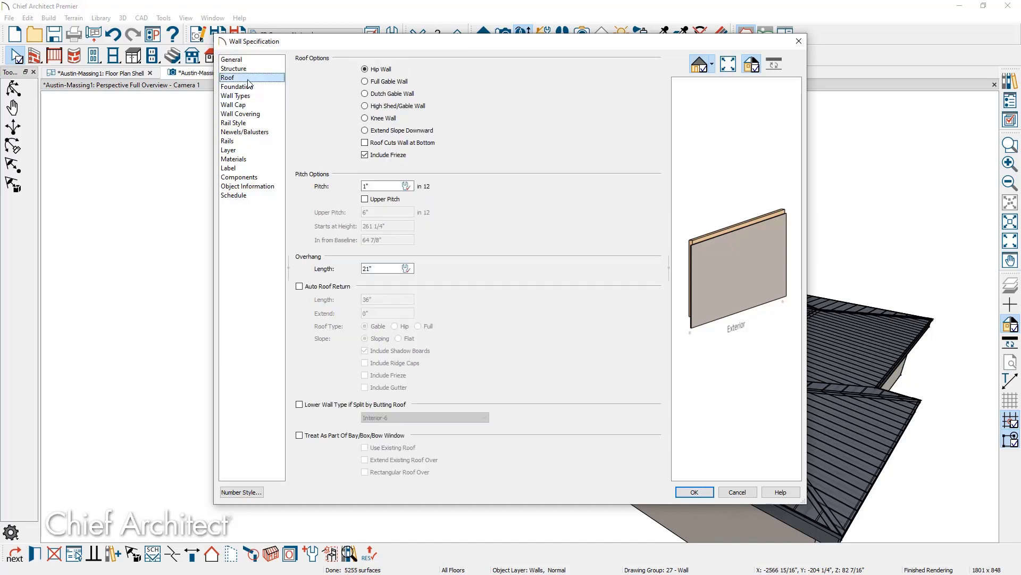
{"action": "left_click", "coordinate": [395, 107]}
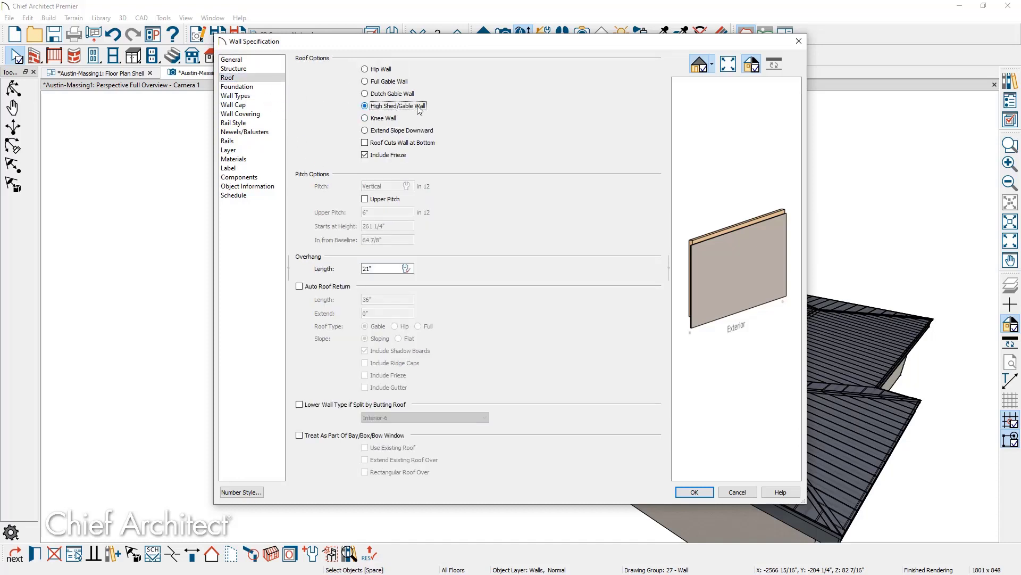
{"action": "left_click", "coordinate": [694, 491]}
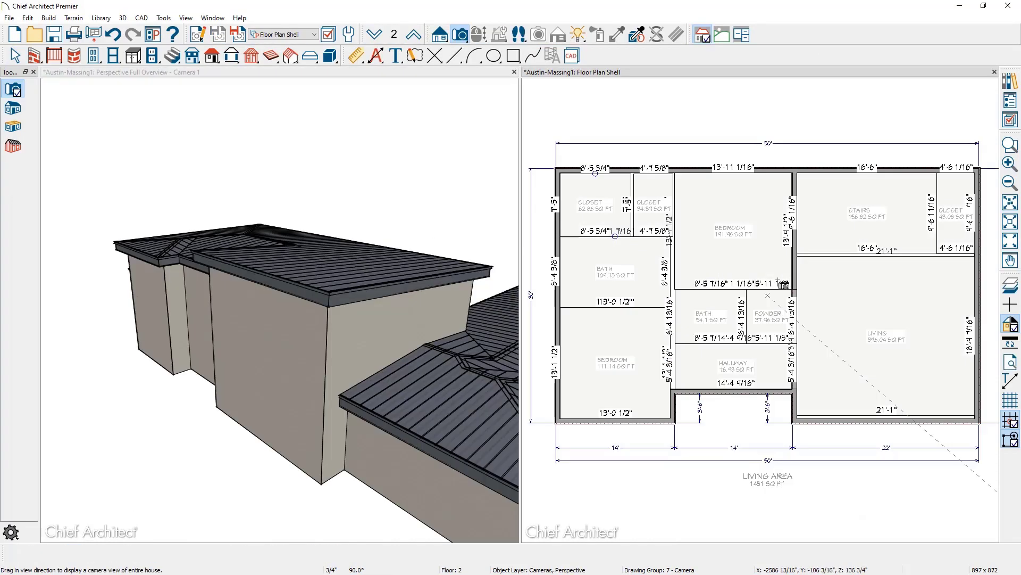
Hide the Polylines, Labels and Space Planning Boxes layers.
{"action": "left_click", "coordinate": [813, 293]}
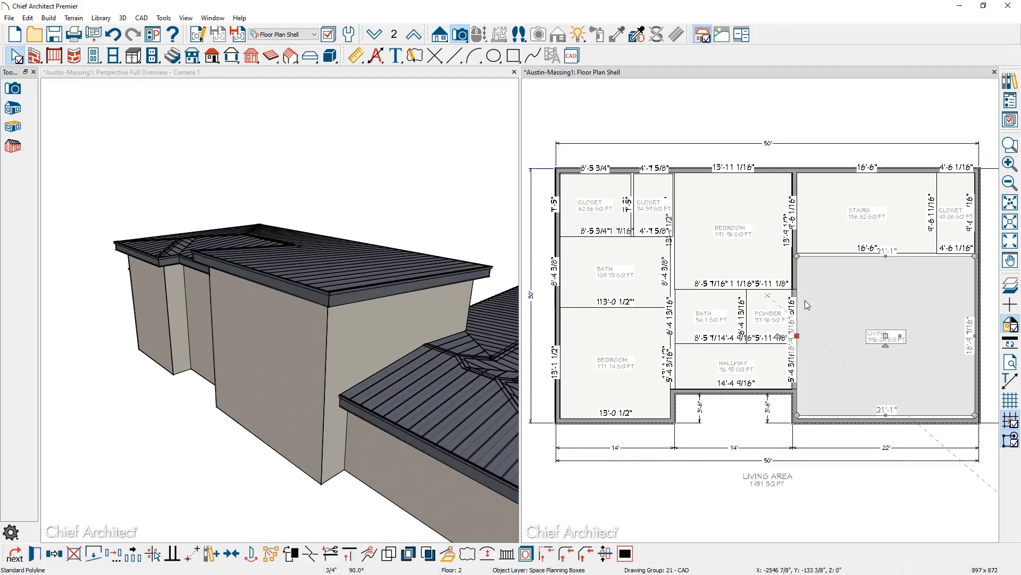
{"action": "left_click", "coordinate": [535, 553]}
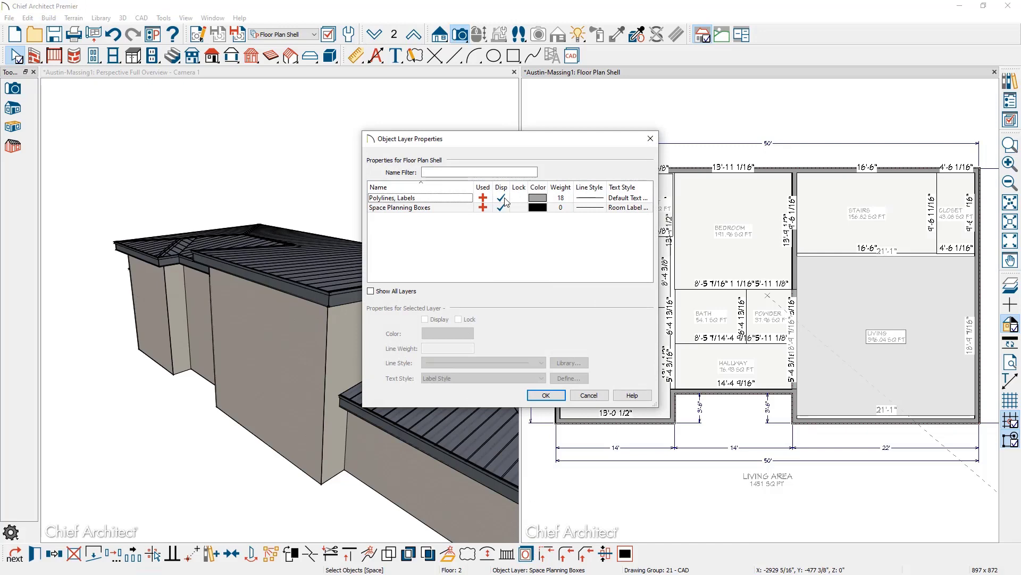
{"action": "left_click", "coordinate": [503, 199]}
{"action": "left_click", "coordinate": [501, 207]}
{"action": "left_click", "coordinate": [546, 395]}
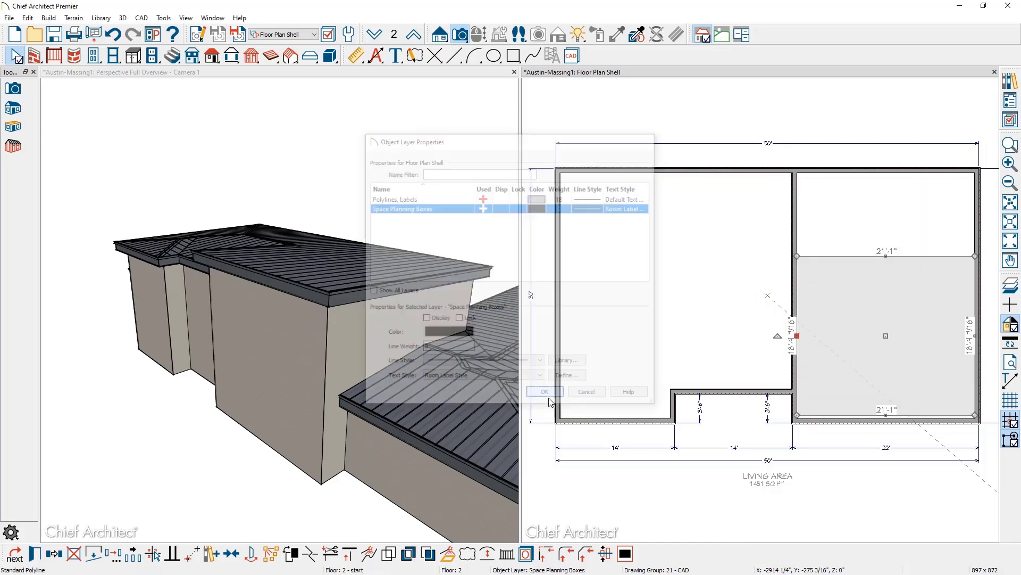
Raise the second-floor Living room's rough ceiling to 157 1/8" and enlarge the 3D view.
{"action": "double_click", "coordinate": [849, 320]}
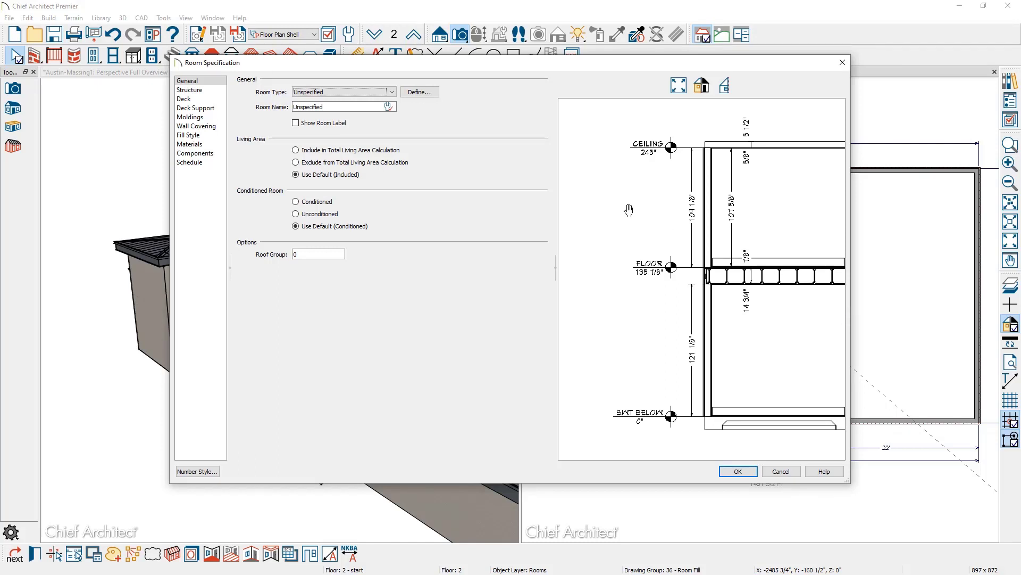
{"action": "left_click", "coordinate": [195, 91]}
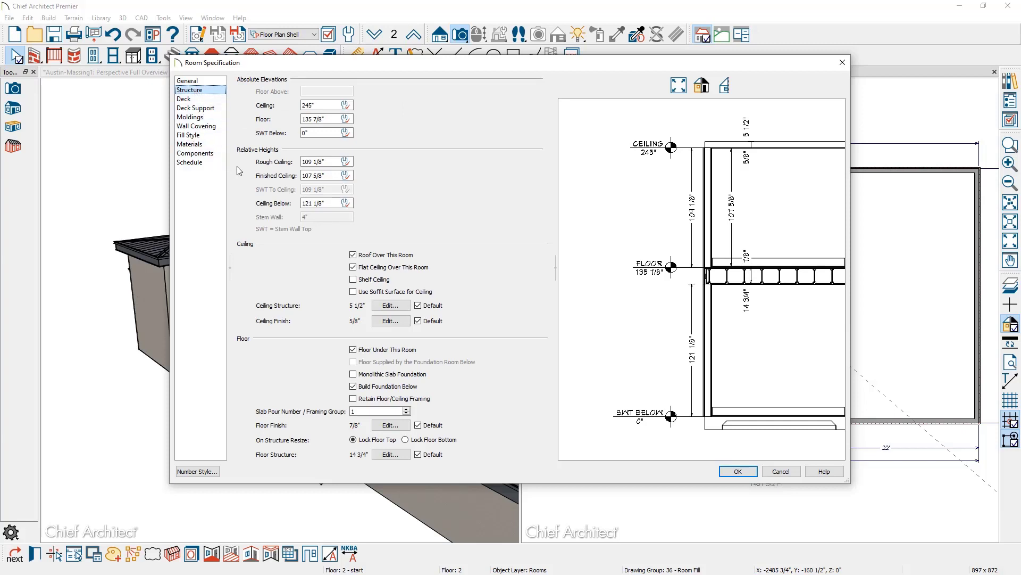
{"action": "left_click", "coordinate": [326, 162]}
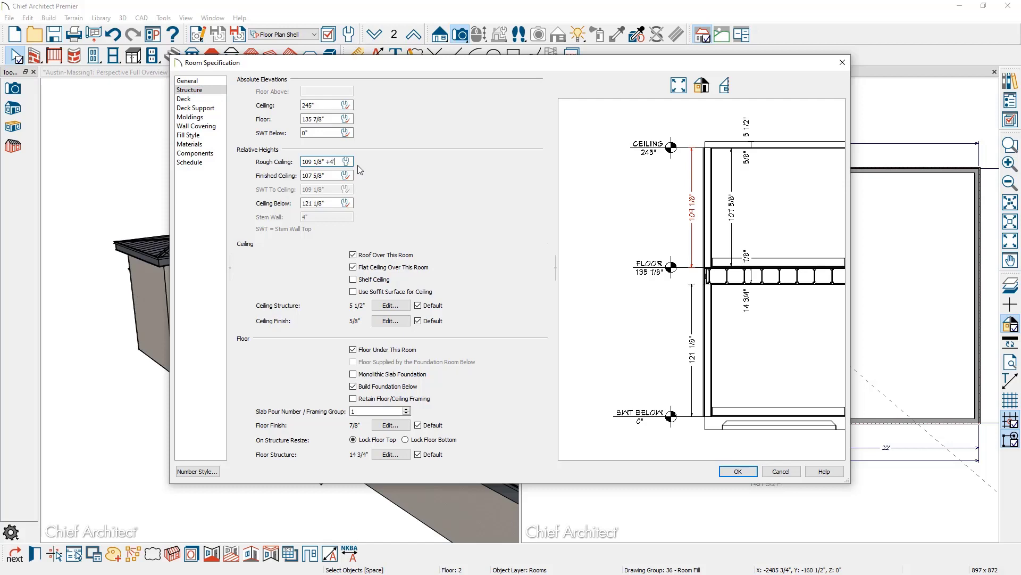
{"action": "key", "text": "Tab"}
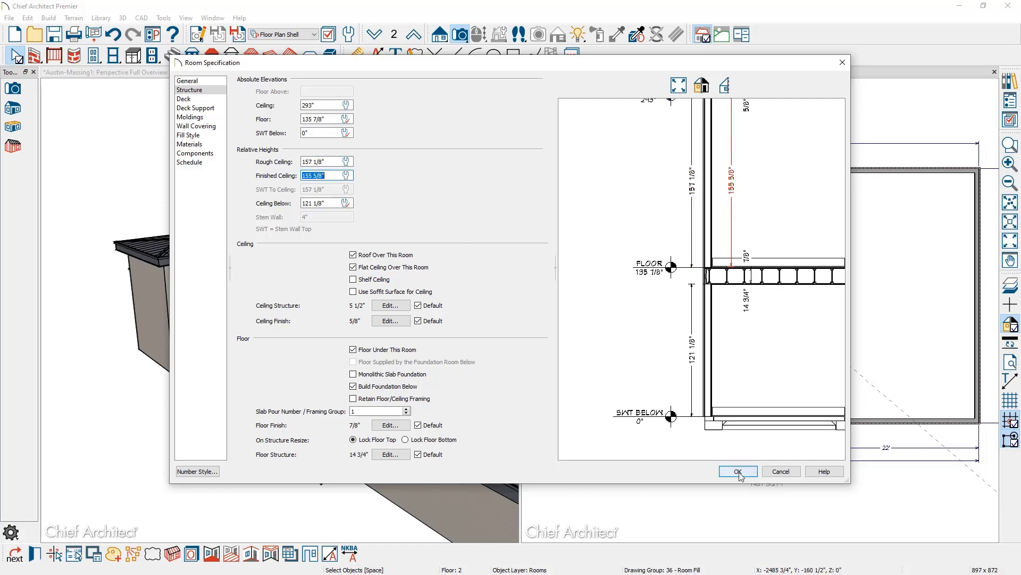
{"action": "left_click", "coordinate": [738, 471]}
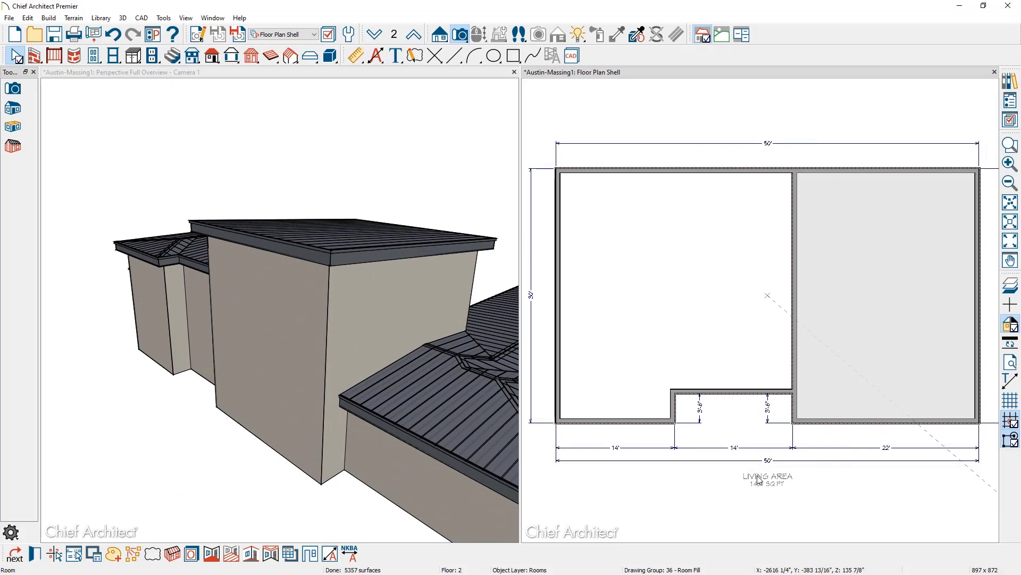
{"action": "double_click", "coordinate": [303, 71]}
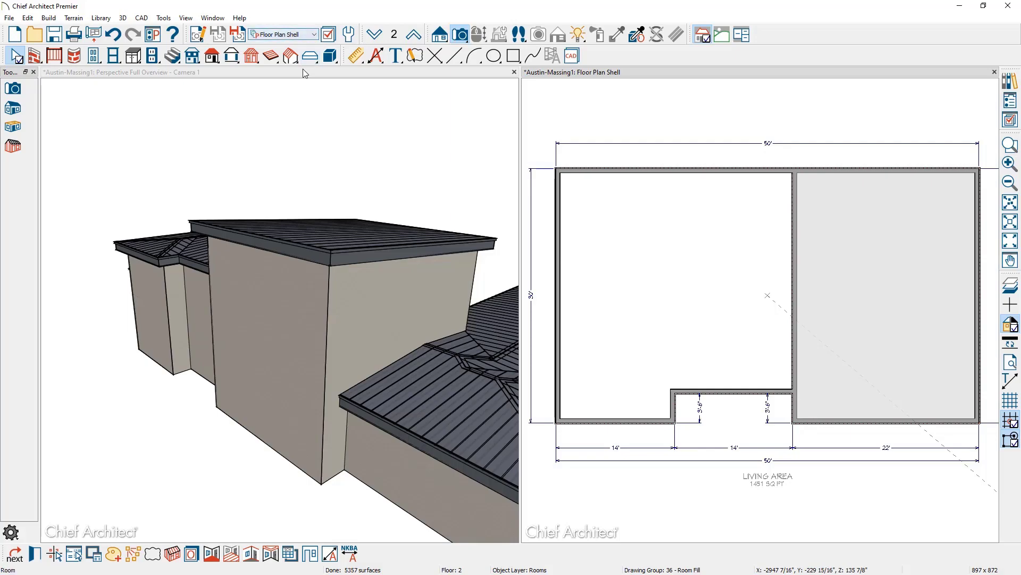
Turn the central block's thin wall and its neighbouring wall into gable walls.
{"action": "middle_click_drag", "start_coordinate": [331, 244], "coordinate": [430, 309]}
{"action": "left_click", "coordinate": [429, 309]}
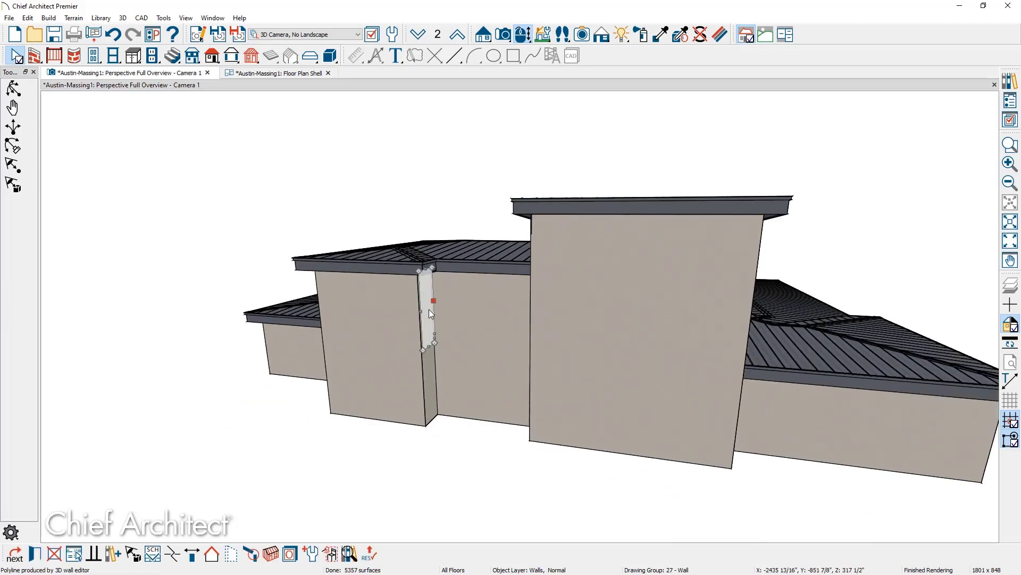
{"action": "middle_click_drag", "start_coordinate": [268, 338], "coordinate": [369, 319]}
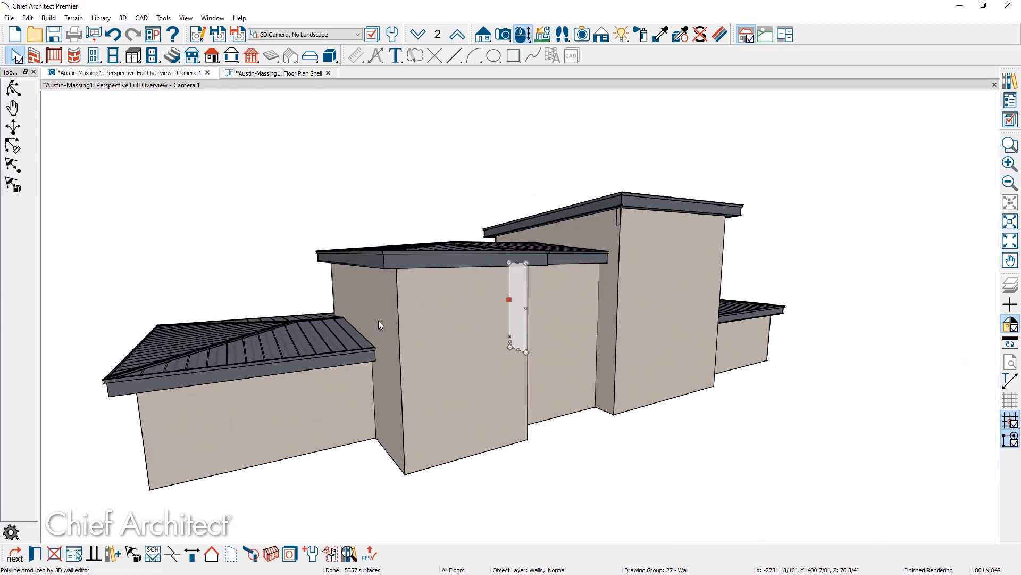
{"action": "left_click", "coordinate": [378, 320], "text": "shift"}
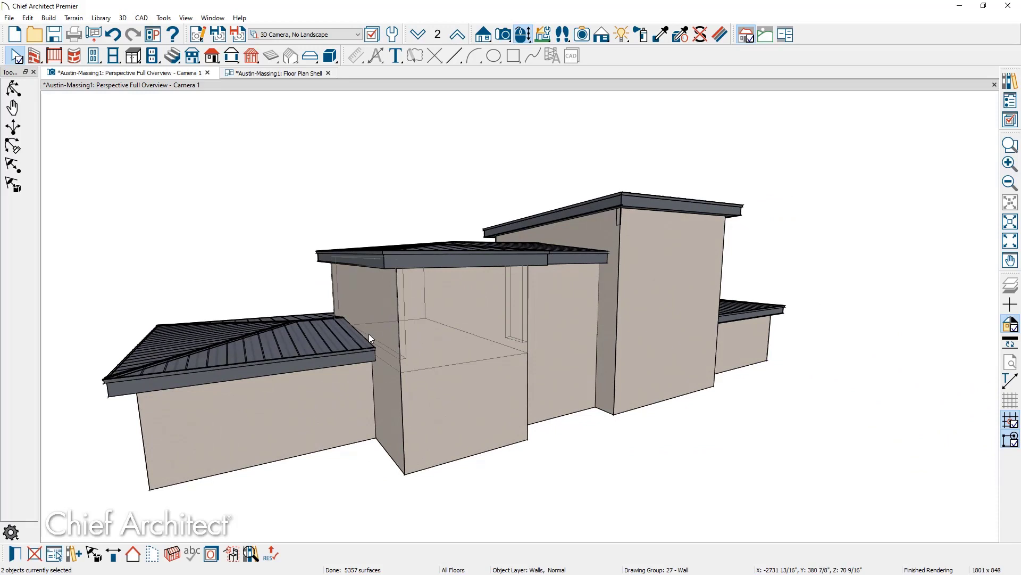
{"action": "left_click", "coordinate": [134, 555]}
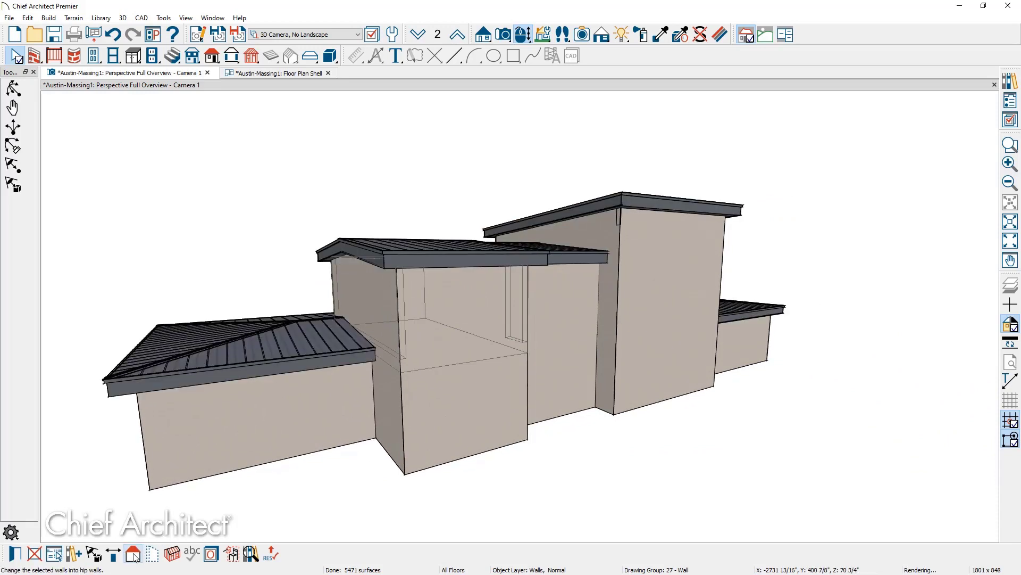
Make the central block's front wall a High Shed/Gable Wall.
{"action": "left_click", "coordinate": [484, 302]}
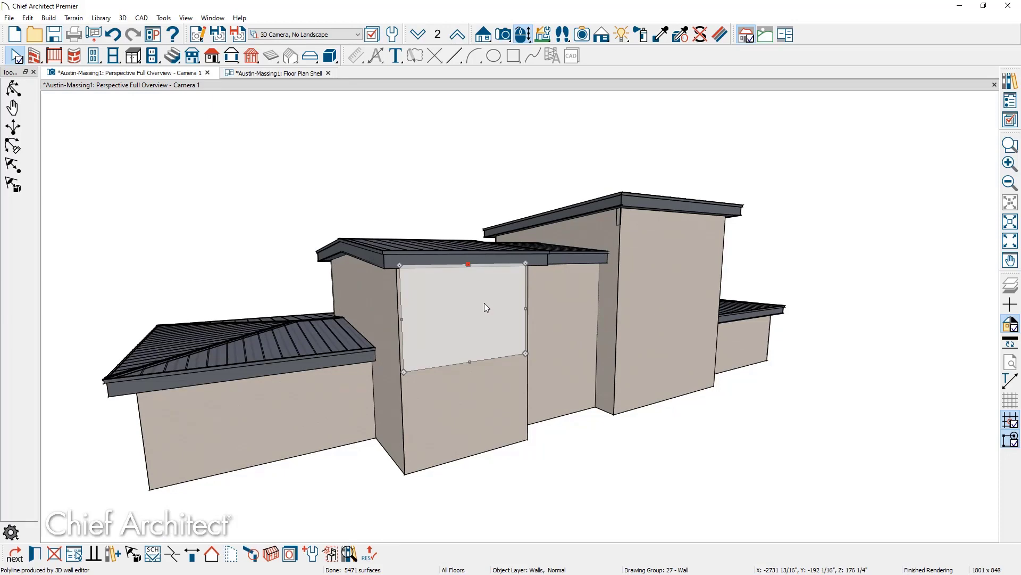
{"action": "double_click", "coordinate": [484, 303]}
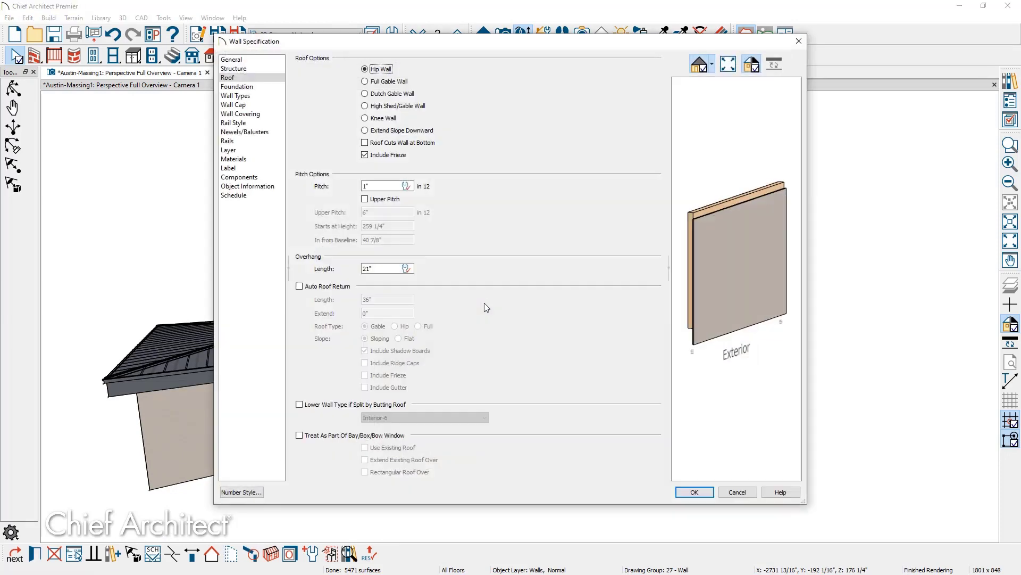
{"action": "left_click", "coordinate": [424, 106]}
{"action": "left_click", "coordinate": [695, 492]}
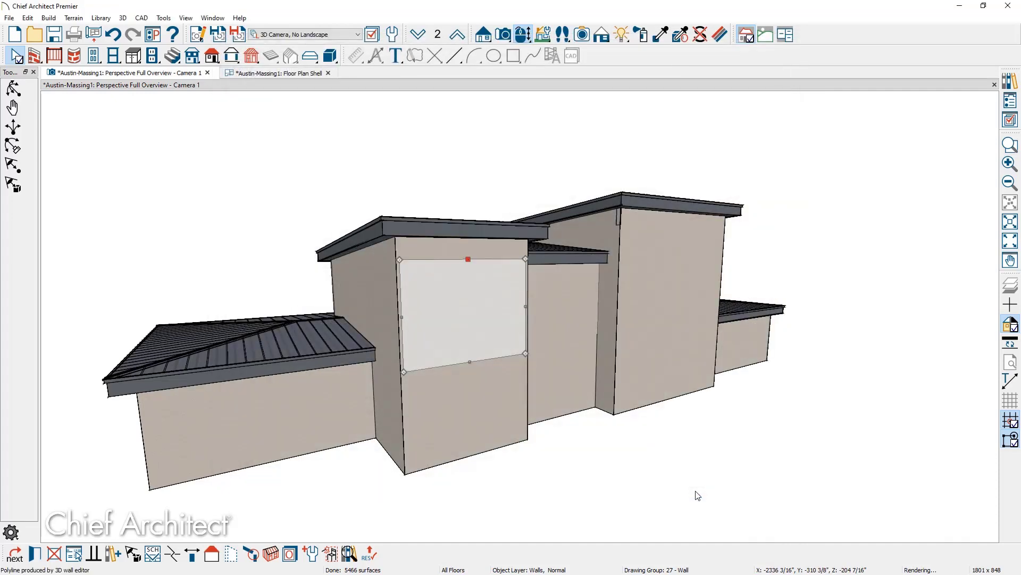
{"action": "left_click", "coordinate": [697, 496]}
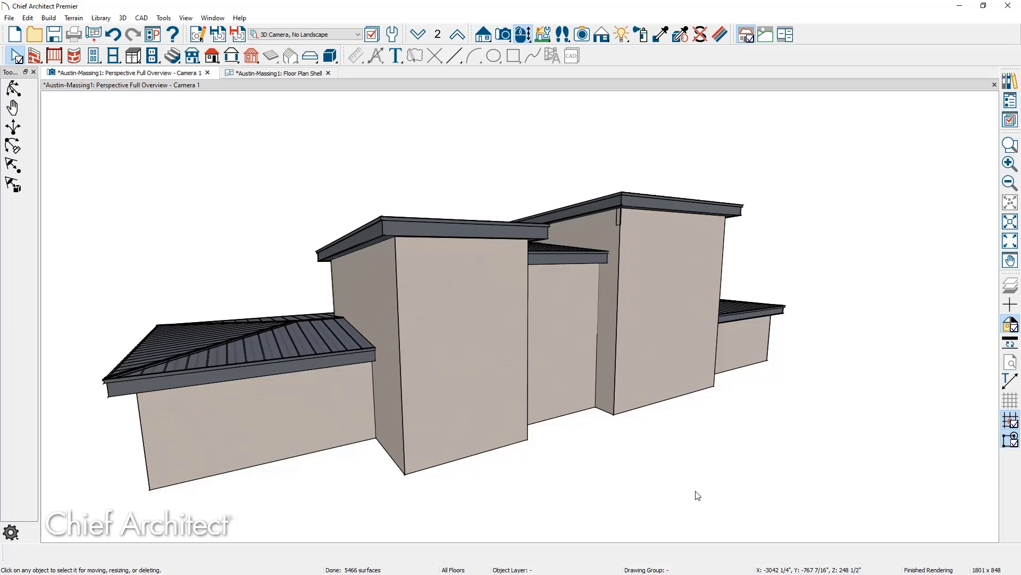
Make the recessed wall between the two tall blocks a High Shed/Gable Wall.
{"action": "middle_click_drag", "start_coordinate": [640, 440], "coordinate": [605, 383]}
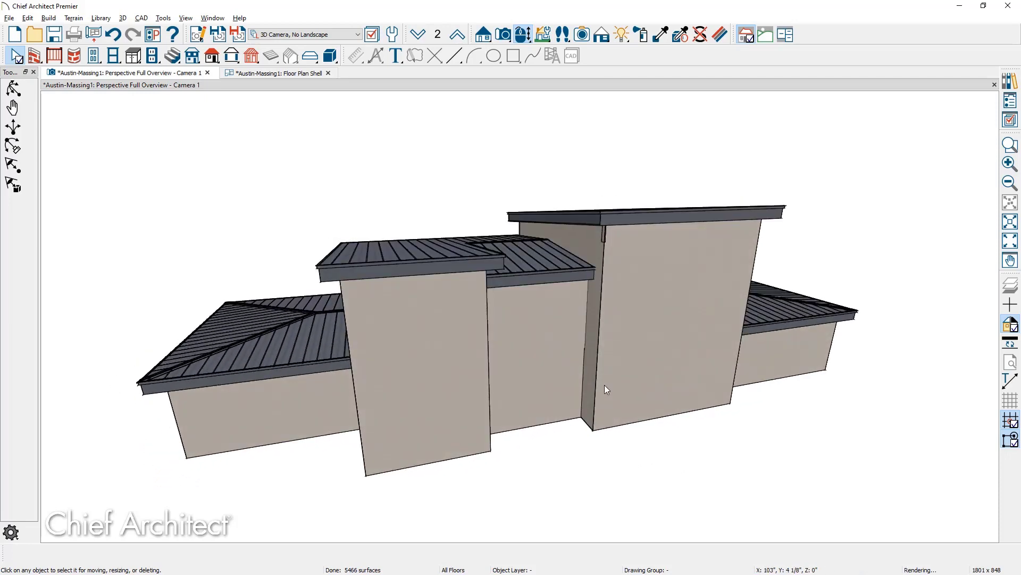
{"action": "left_click", "coordinate": [559, 333]}
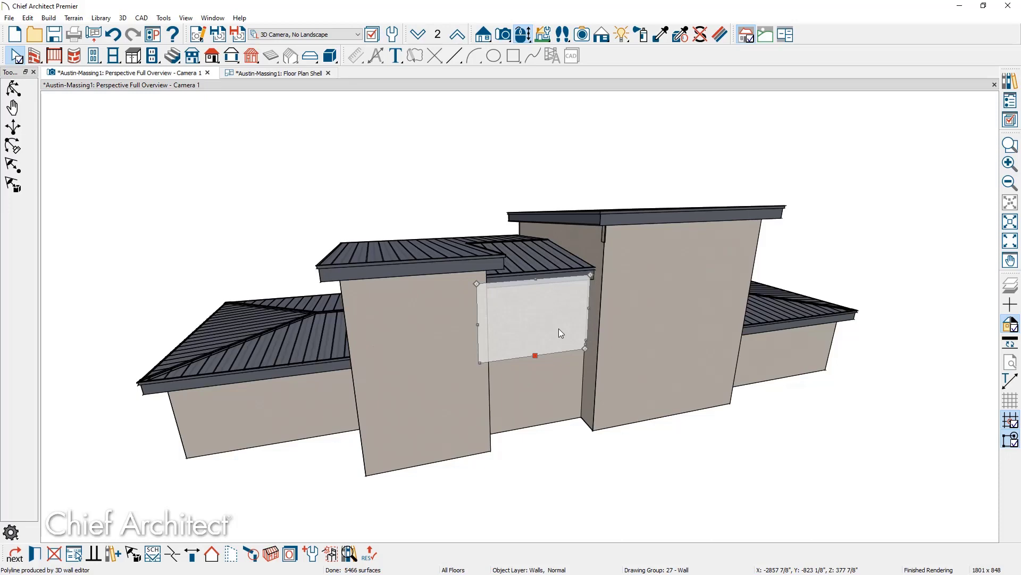
{"action": "double_click", "coordinate": [558, 328]}
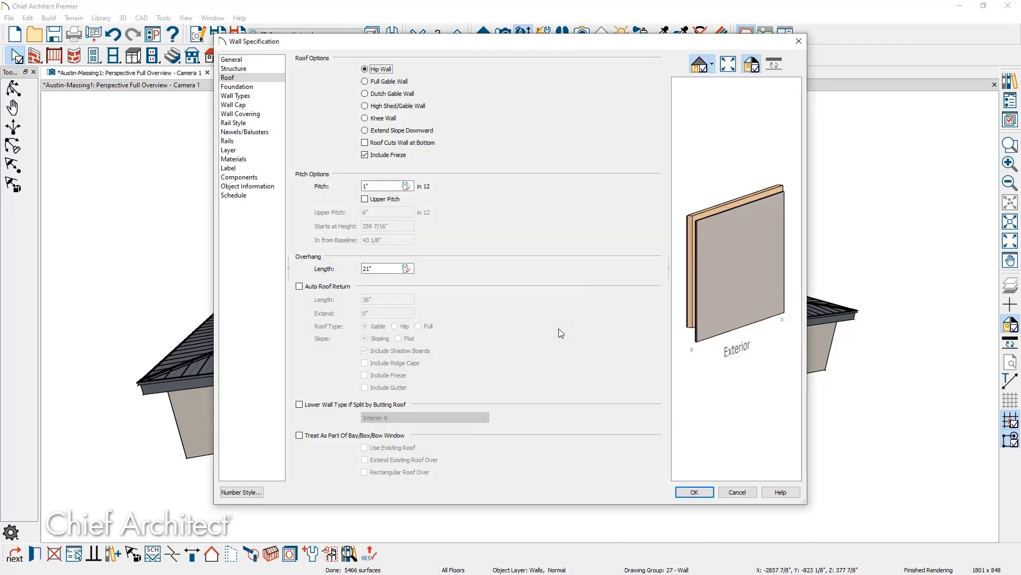
{"action": "left_click", "coordinate": [393, 106]}
{"action": "left_click", "coordinate": [708, 494]}
{"action": "left_click", "coordinate": [709, 494]}
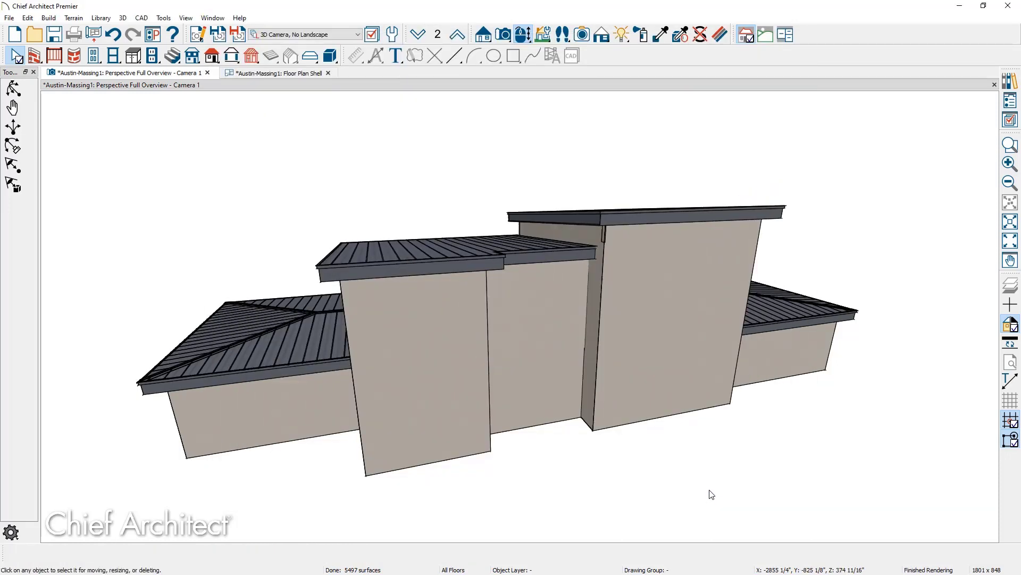
Gable the low wing's left end wall and make its front wall a high shed wall.
{"action": "middle_click_drag", "start_coordinate": [710, 492], "coordinate": [608, 470]}
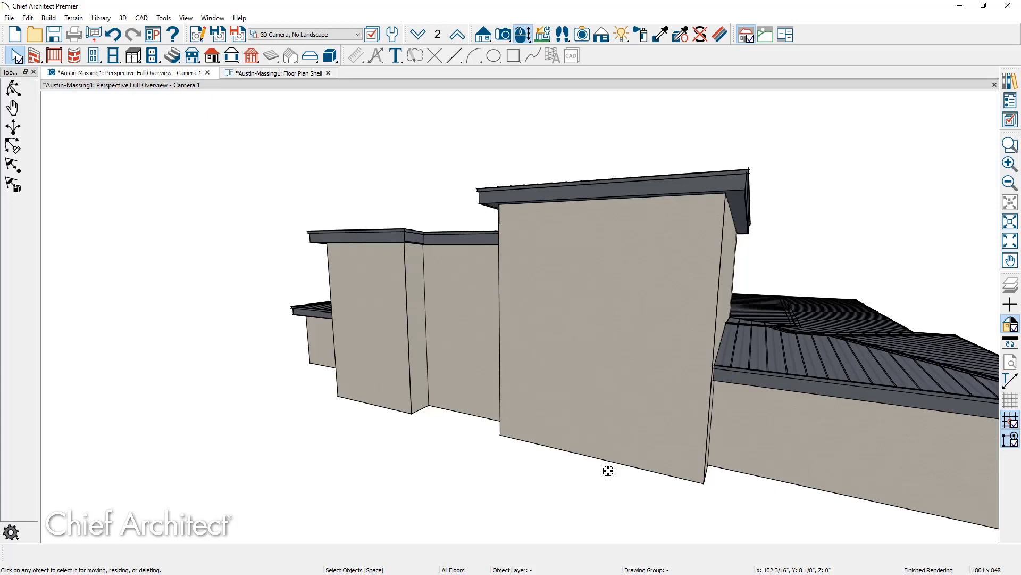
{"action": "middle_click_drag", "start_coordinate": [342, 364], "coordinate": [556, 329]}
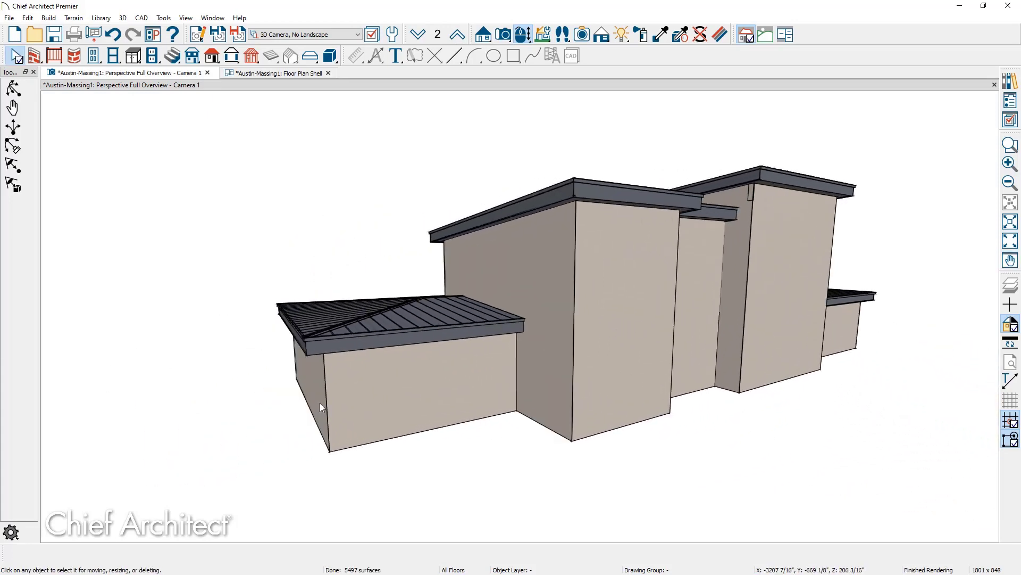
{"action": "left_click", "coordinate": [320, 404]}
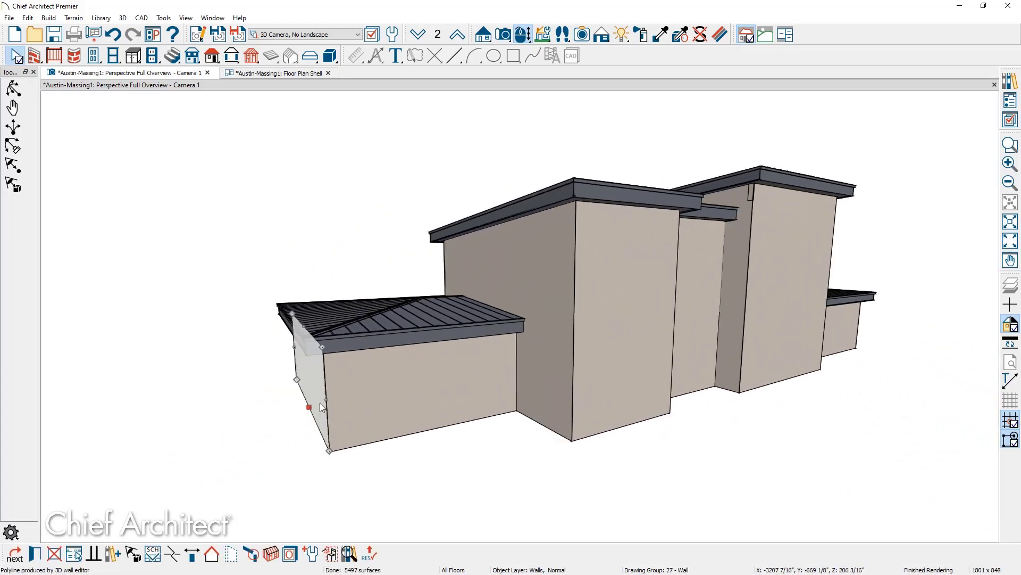
{"action": "left_click", "coordinate": [211, 554]}
{"action": "left_click", "coordinate": [399, 402]}
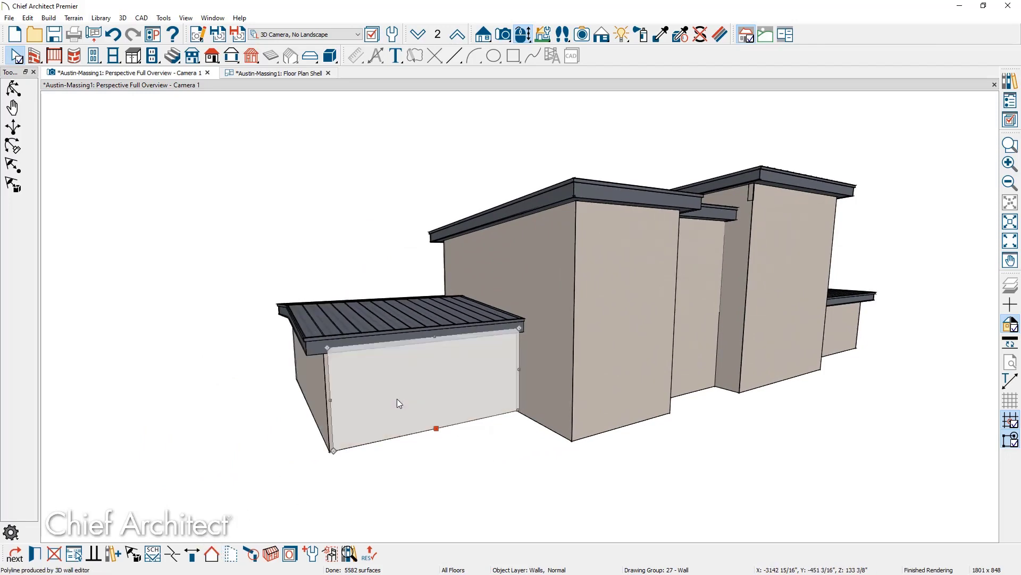
{"action": "double_click", "coordinate": [397, 400]}
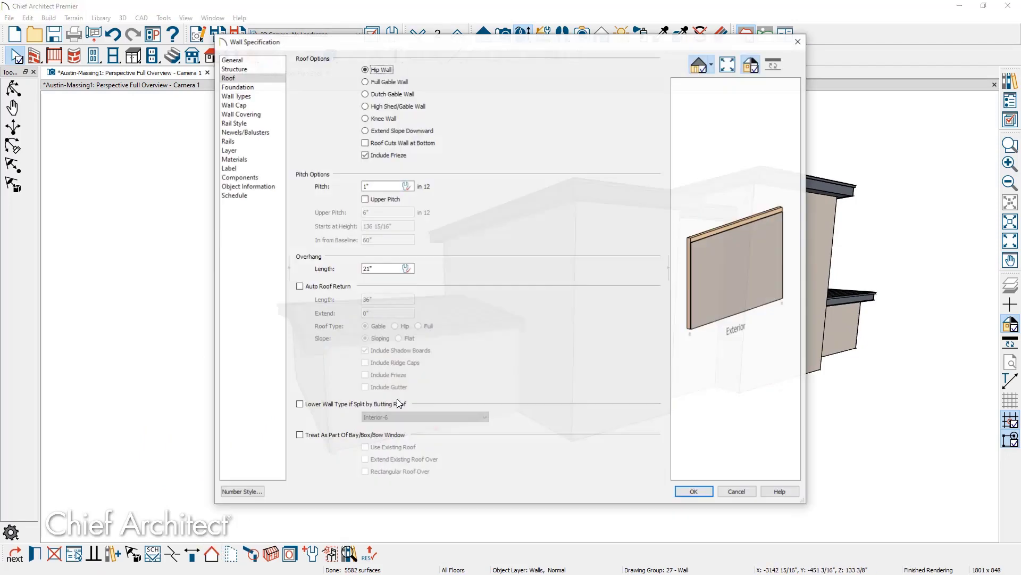
{"action": "left_click", "coordinate": [389, 106]}
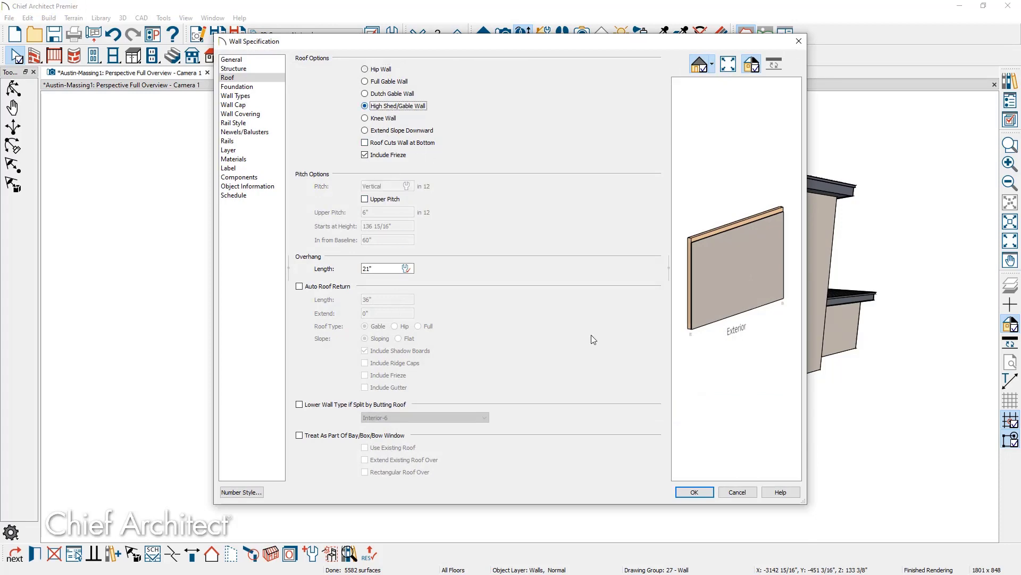
{"action": "left_click", "coordinate": [695, 491]}
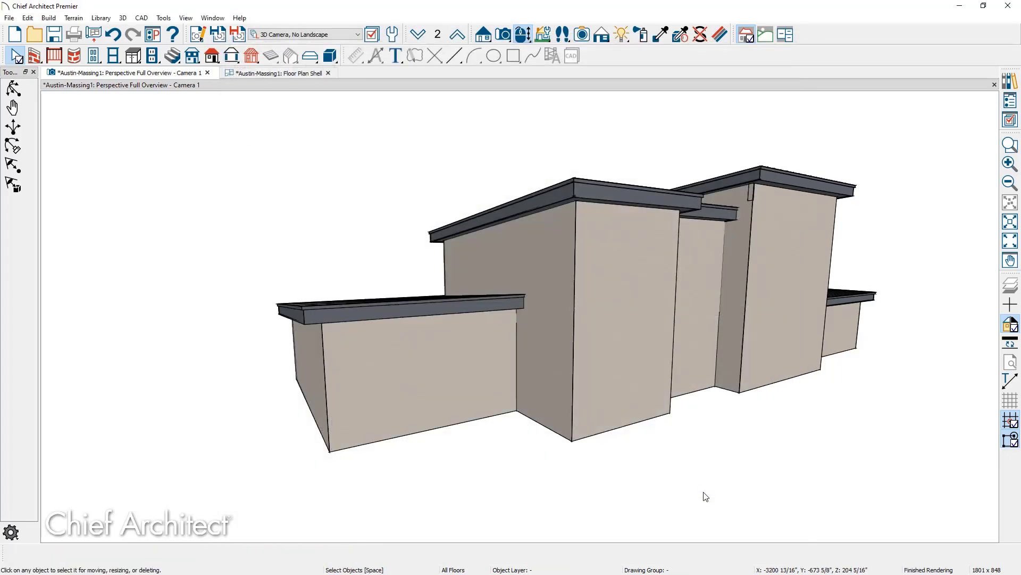
On the other low wing, switch the front wall from hip and make the side wall high shed.
{"action": "middle_click_drag", "start_coordinate": [706, 496], "coordinate": [502, 419]}
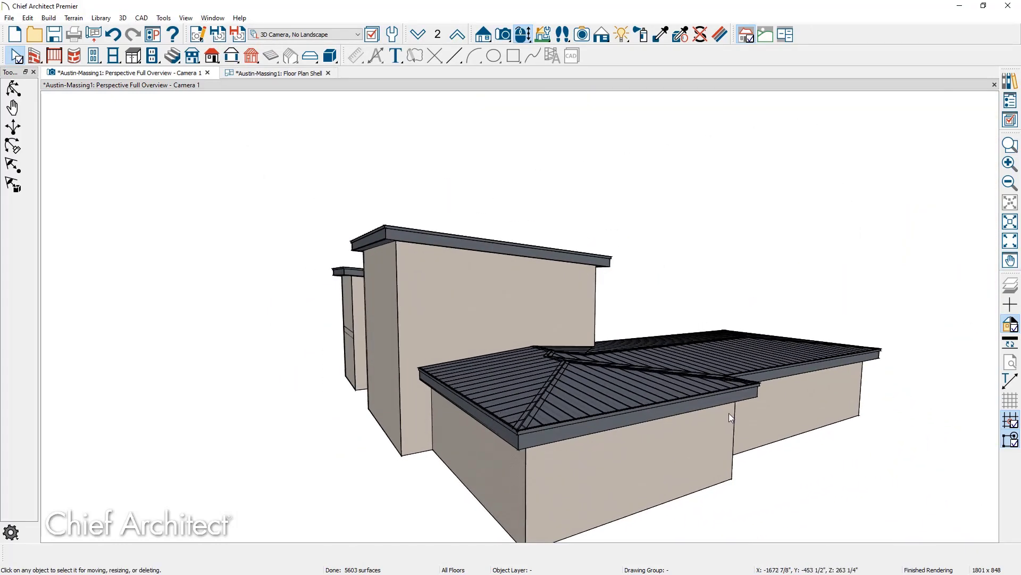
{"action": "left_click", "coordinate": [624, 452]}
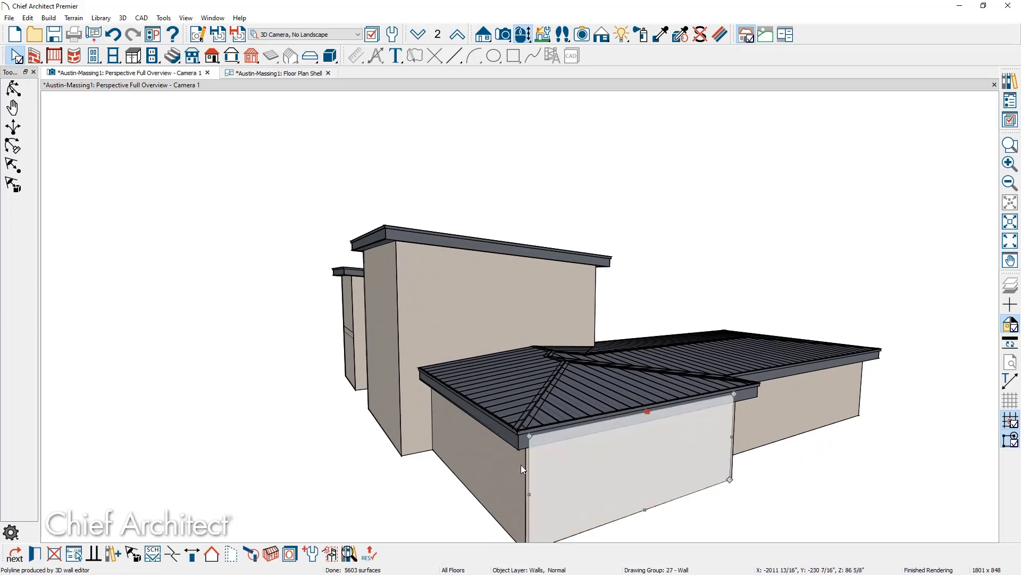
{"action": "left_click", "coordinate": [212, 554]}
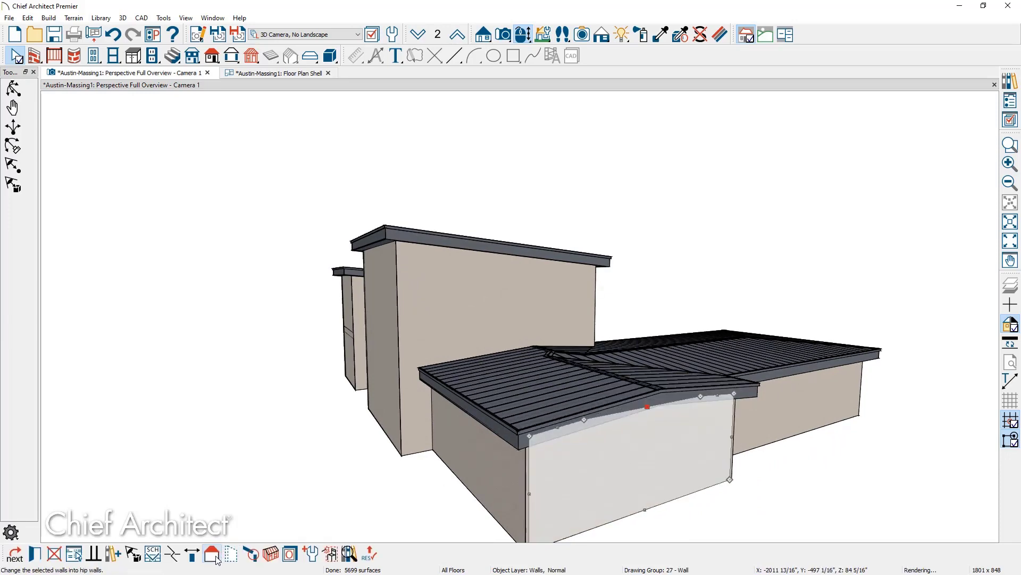
{"action": "left_click", "coordinate": [483, 461]}
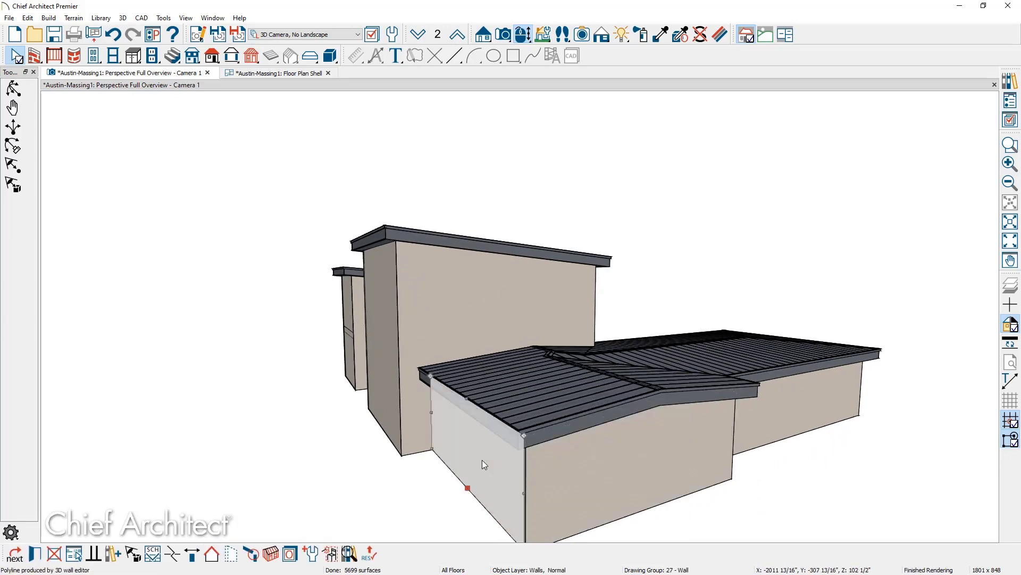
{"action": "double_click", "coordinate": [482, 460]}
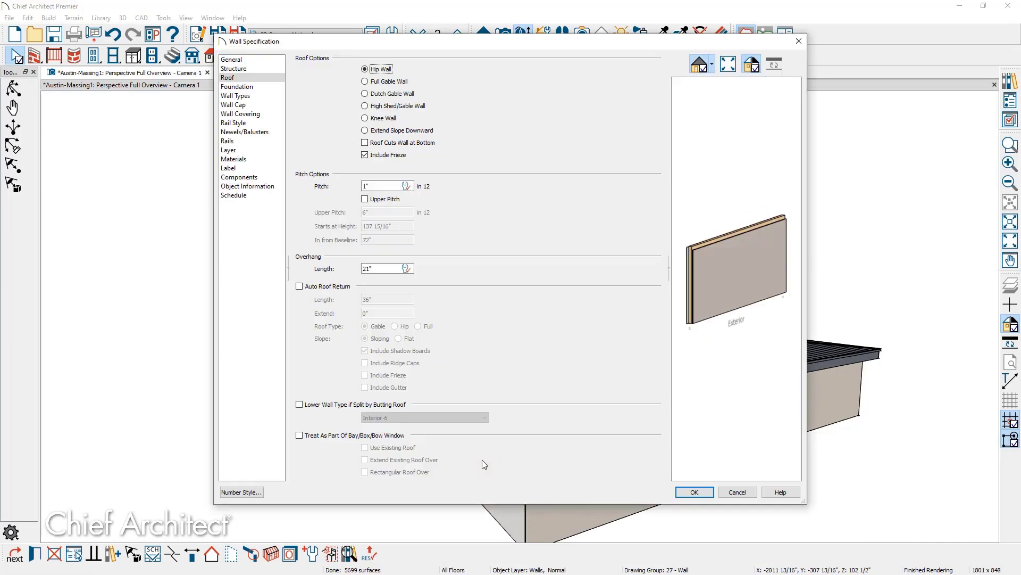
{"action": "left_click", "coordinate": [393, 106]}
{"action": "left_click", "coordinate": [690, 490]}
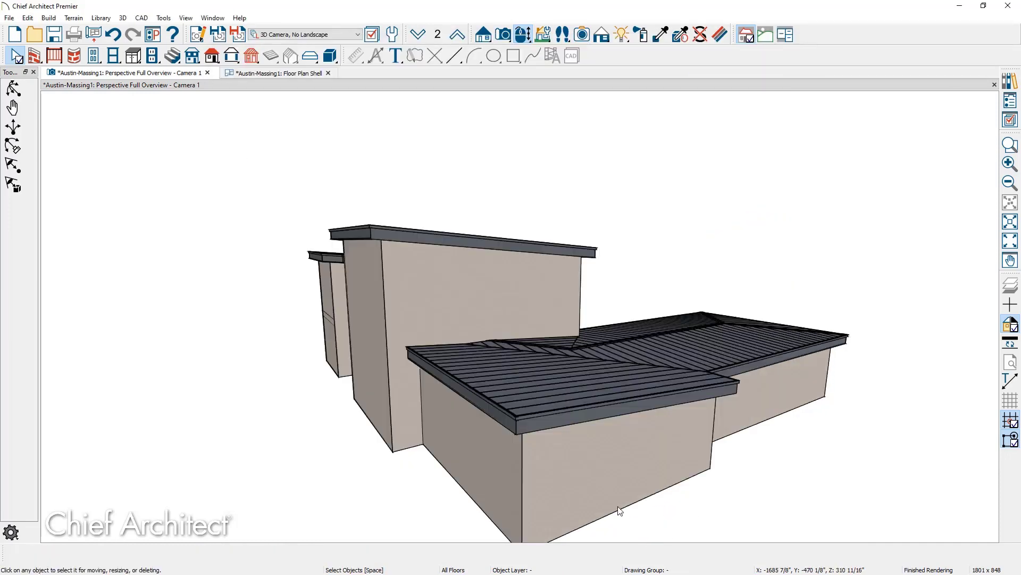
Gable the wing's front wall and make the left wing's front wall a High Shed/Gable Wall.
{"action": "left_click_drag", "start_coordinate": [792, 471], "coordinate": [582, 472]}
{"action": "left_click", "coordinate": [307, 436]}
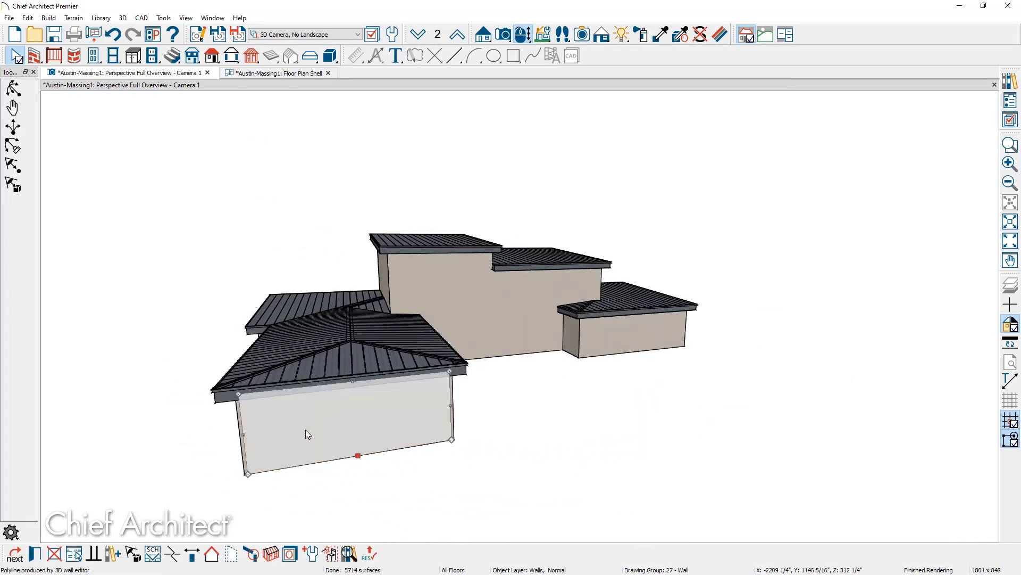
{"action": "left_click", "coordinate": [212, 554]}
{"action": "left_click_drag", "start_coordinate": [506, 449], "coordinate": [420, 433]}
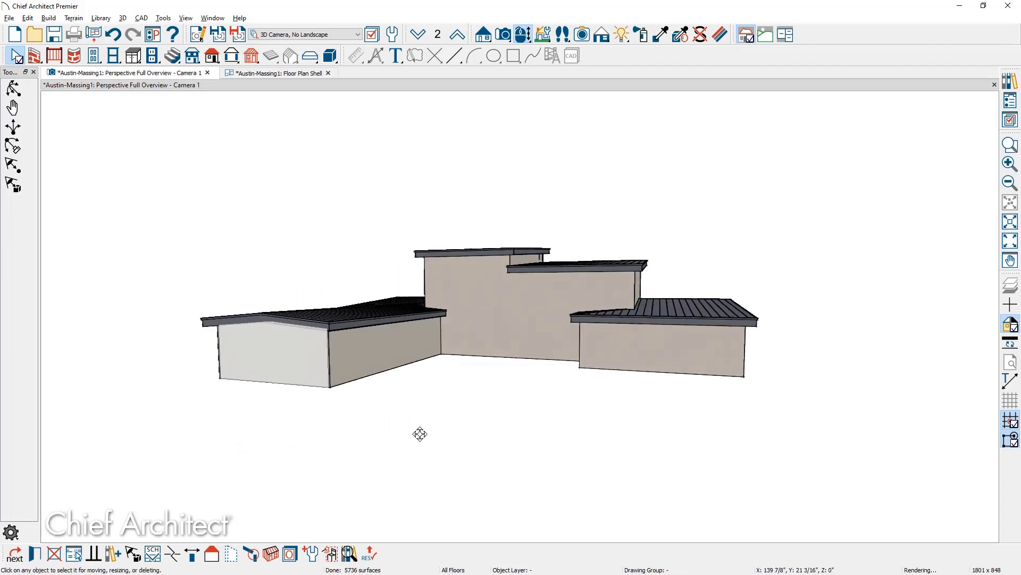
{"action": "left_click", "coordinate": [388, 351]}
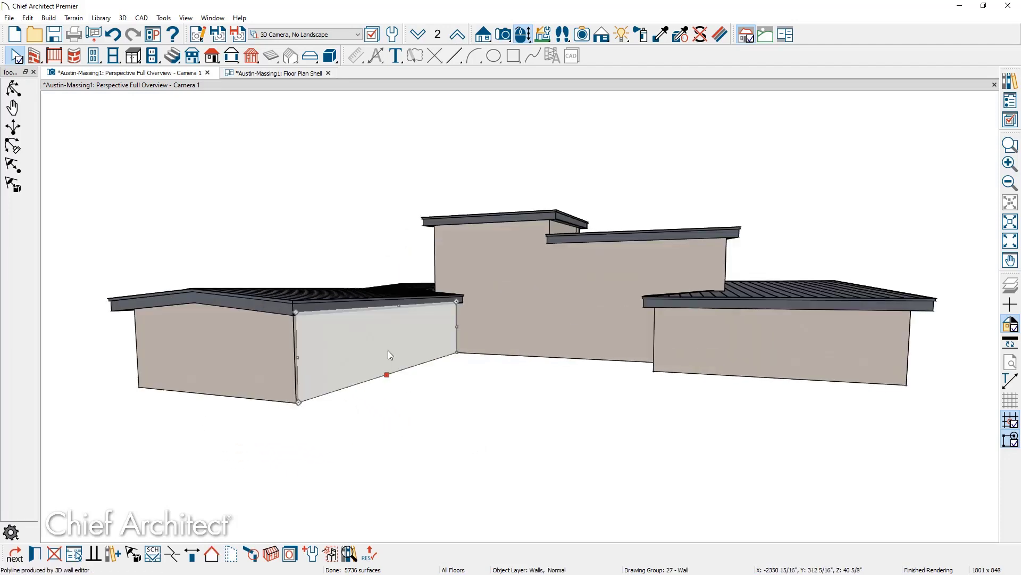
{"action": "double_click", "coordinate": [388, 351]}
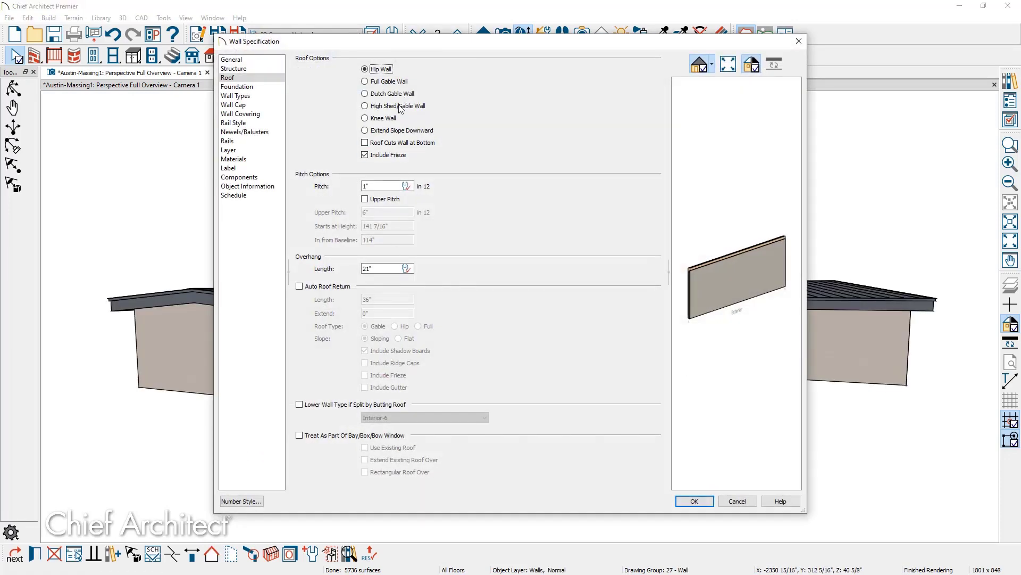
{"action": "left_click", "coordinate": [399, 106]}
{"action": "left_click", "coordinate": [694, 500]}
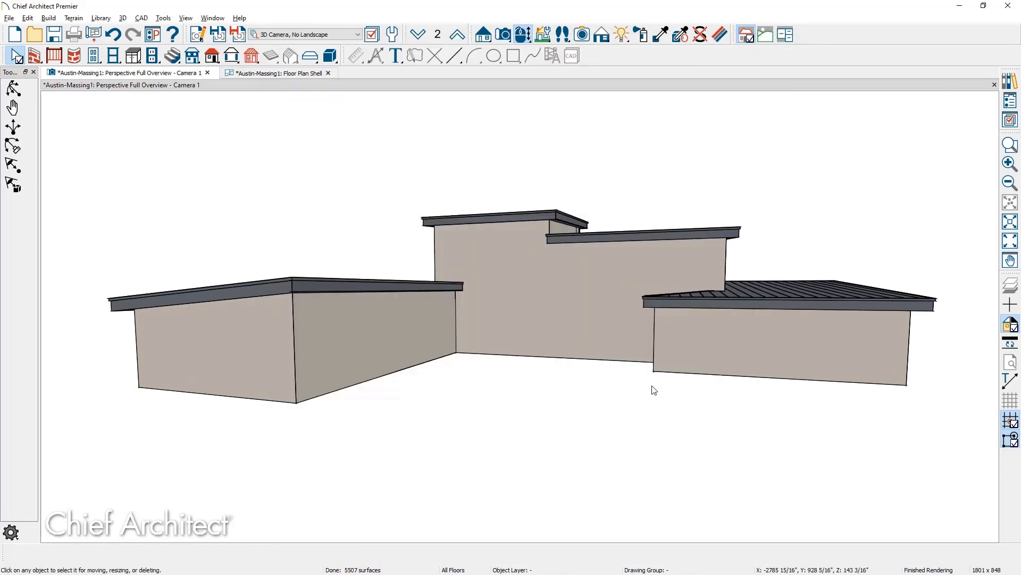
Toggle the gable/hip roof end over the narrow wall beside the lower roof.
{"action": "scroll", "coordinate": [602, 292], "scroll_direction": "up", "scroll_amount": 5}
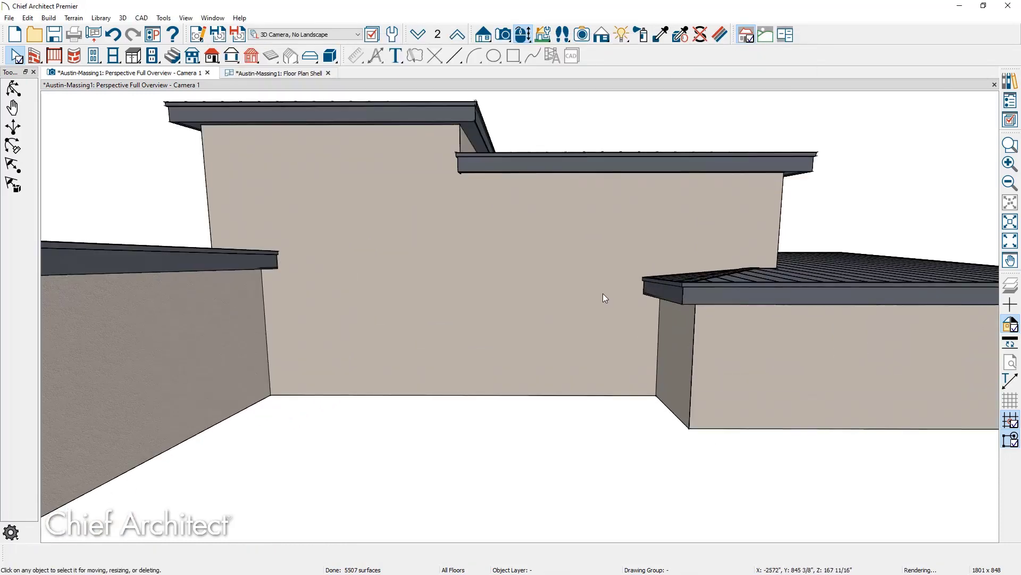
{"action": "left_click", "coordinate": [680, 340]}
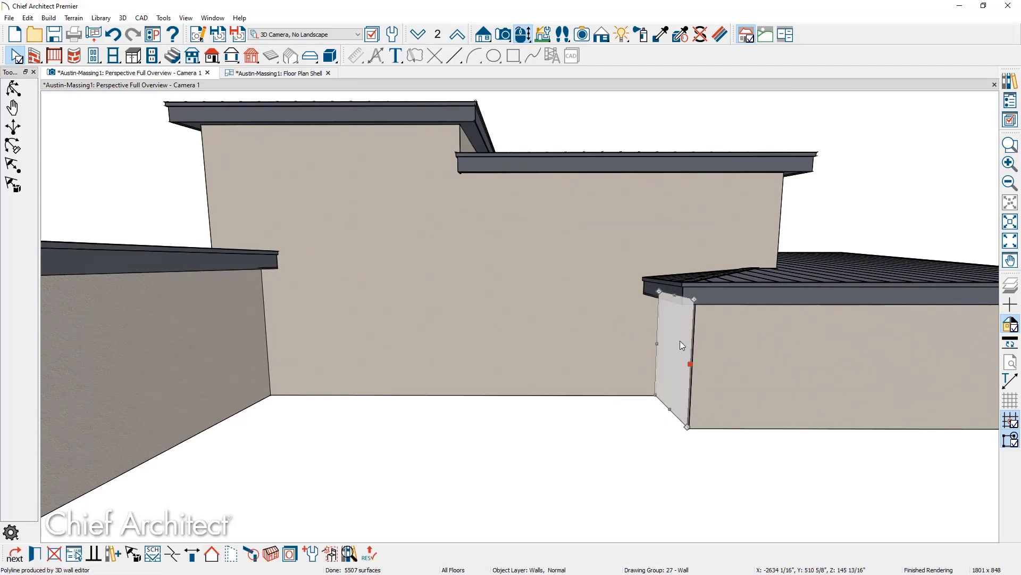
{"action": "left_click", "coordinate": [213, 554]}
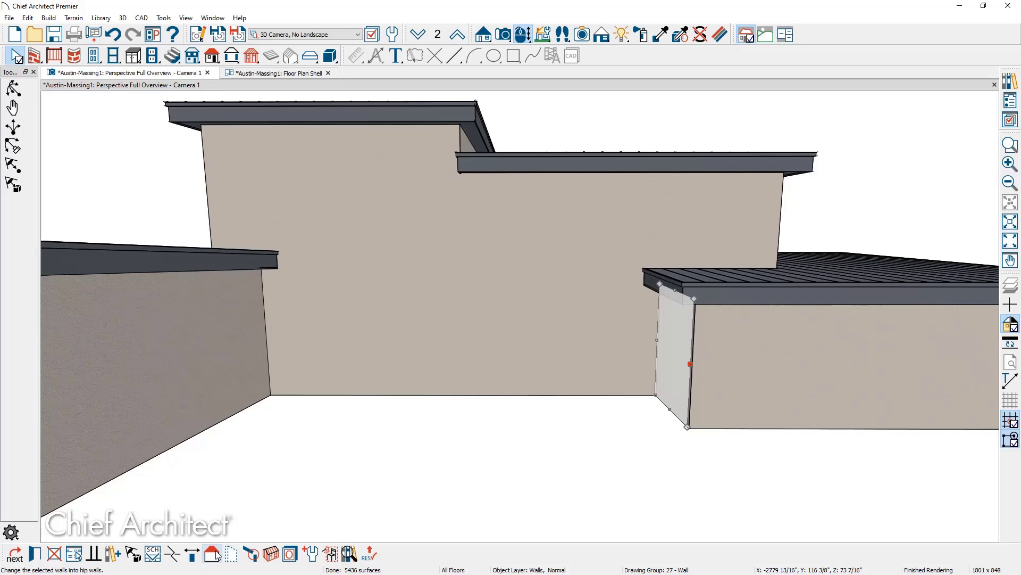
{"action": "left_click", "coordinate": [270, 74]}
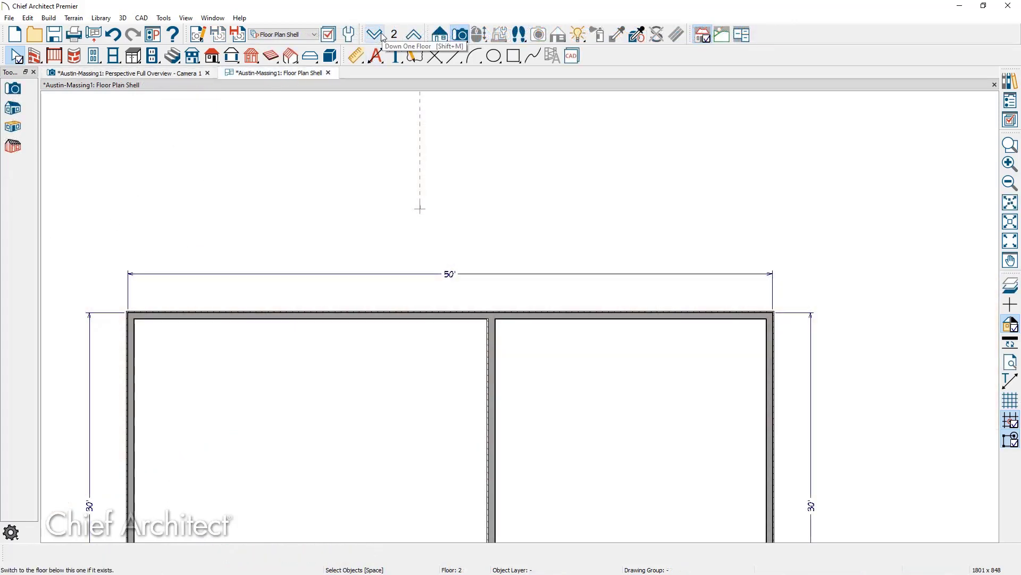
On the first floor, extend the upper-left wall to 66' and make the new stretch invisible.
{"action": "left_click", "coordinate": [383, 36]}
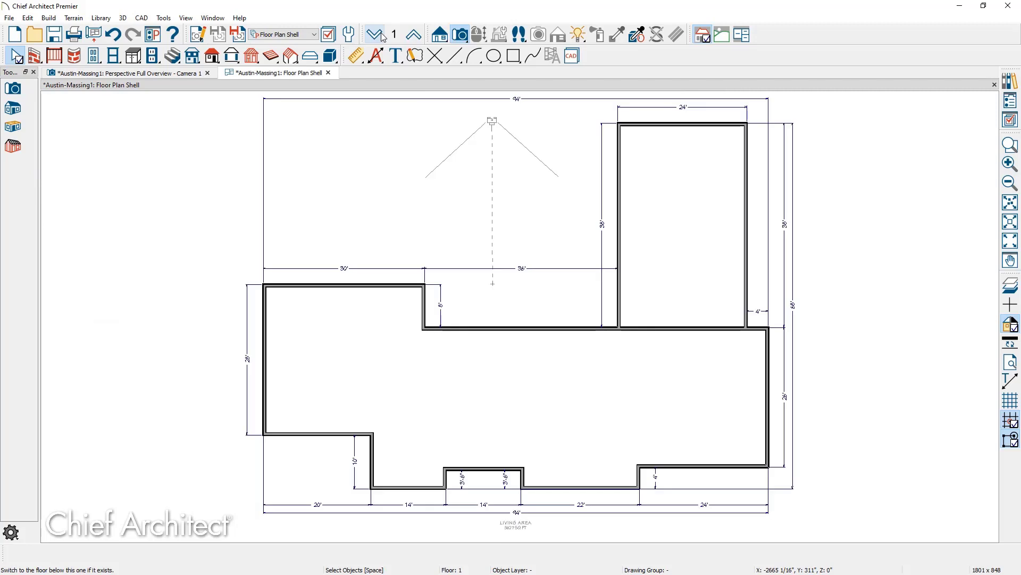
{"action": "key", "text": "ctrl+s"}
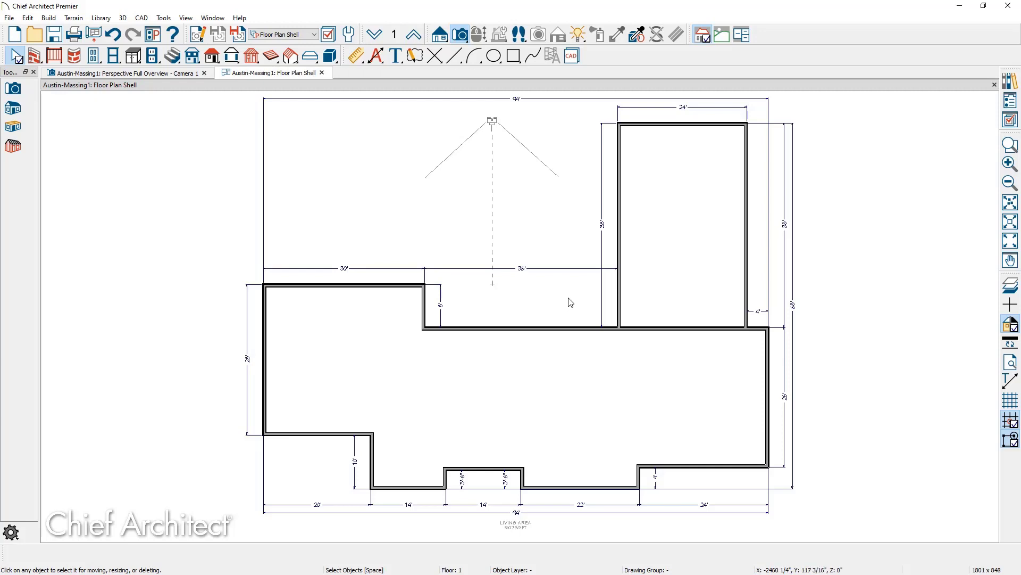
{"action": "left_click", "coordinate": [424, 287]}
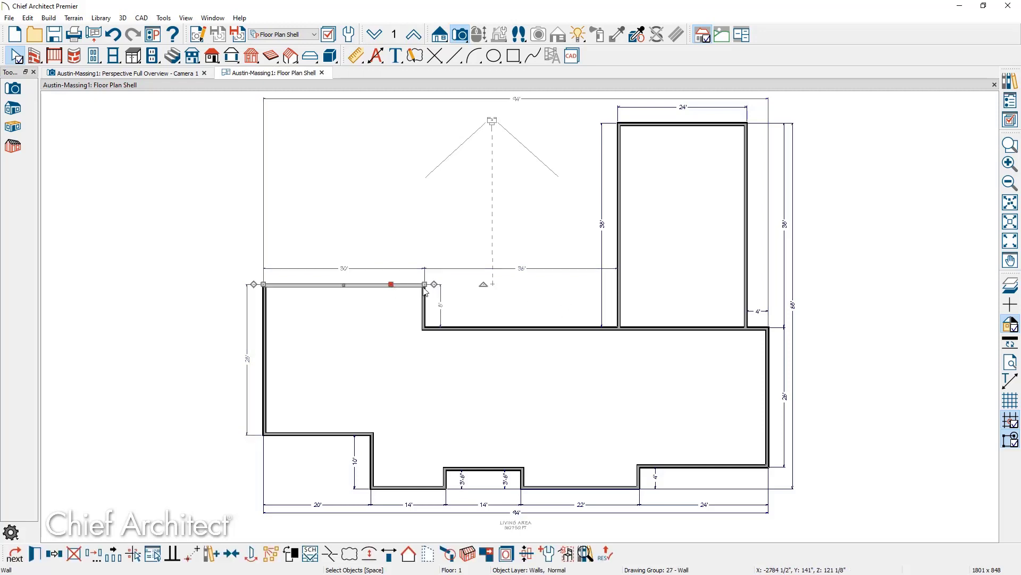
{"action": "left_click_drag", "start_coordinate": [424, 286], "coordinate": [615, 288]}
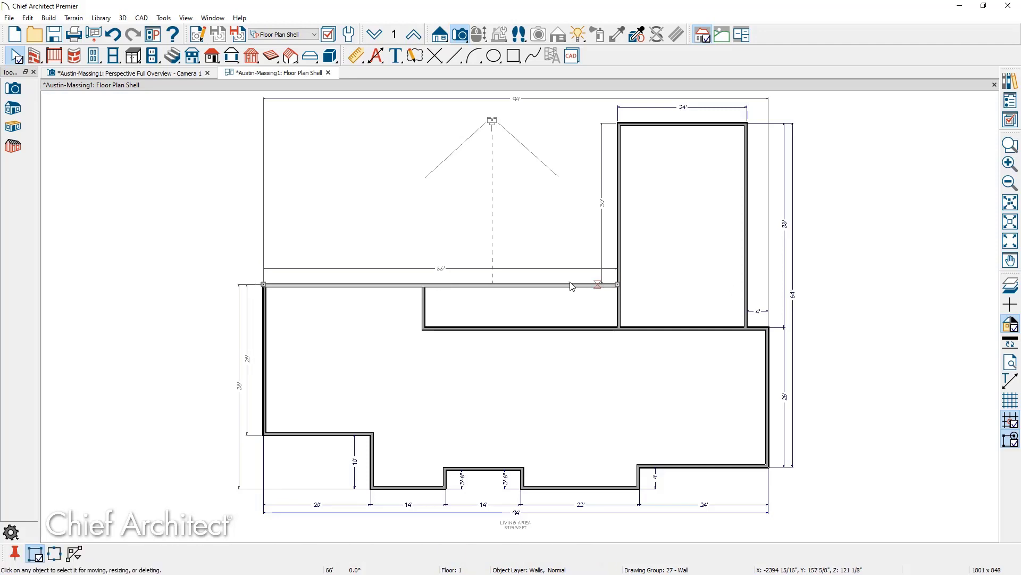
{"action": "left_click", "coordinate": [424, 286]}
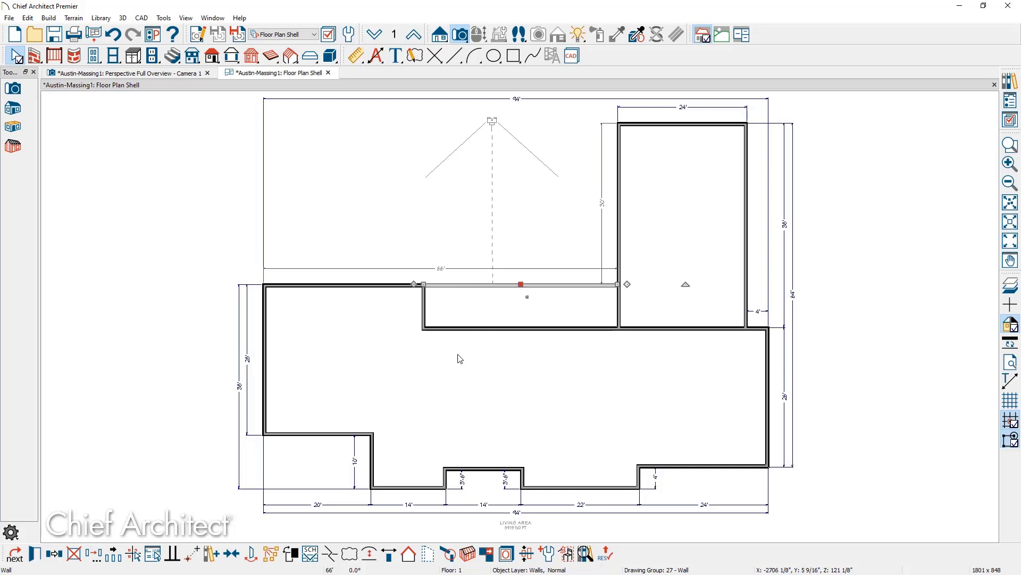
{"action": "left_click", "coordinate": [427, 554]}
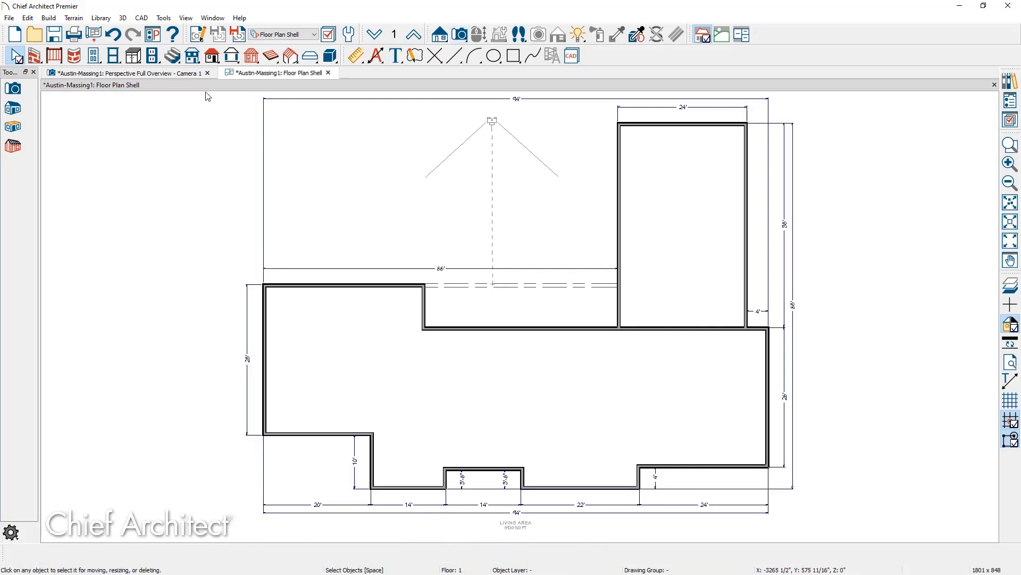
Check the resulting roof in the 3D overview, then return to the floor plan.
{"action": "left_click", "coordinate": [184, 76]}
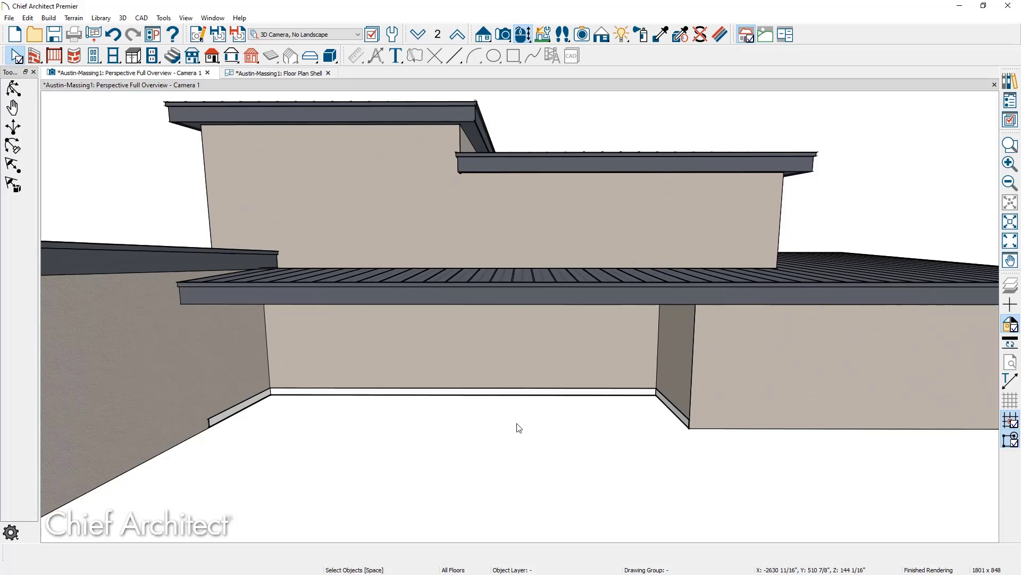
{"action": "left_click", "coordinate": [299, 73]}
{"action": "scroll", "coordinate": [466, 309], "scroll_direction": "down", "scroll_amount": 3}
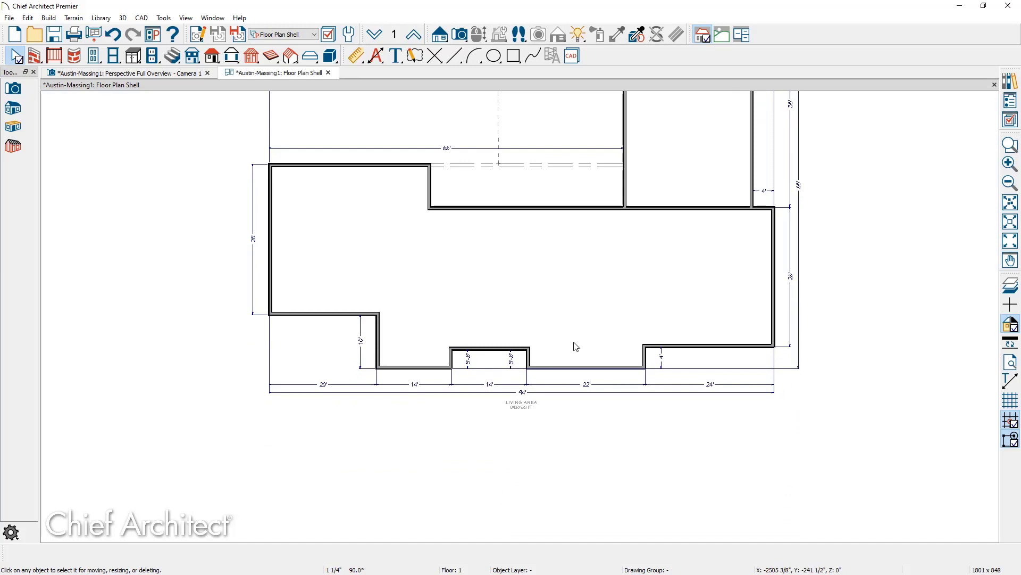
Drag the recess's side wall down to draw a 50' wall across the front.
{"action": "left_click", "coordinate": [644, 357]}
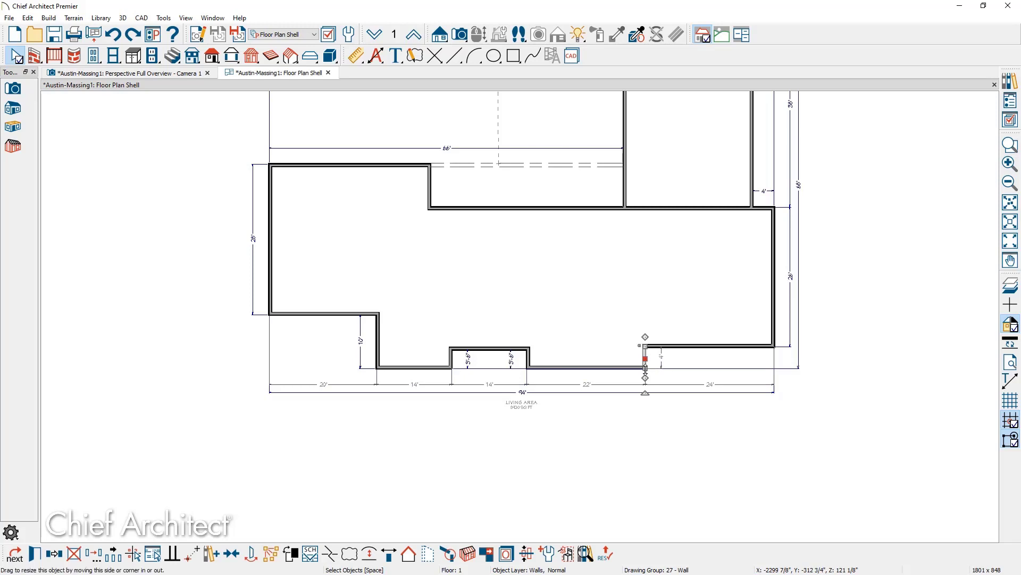
{"action": "left_click_drag", "start_coordinate": [646, 367], "coordinate": [381, 400]}
{"action": "left_click", "coordinate": [378, 345]}
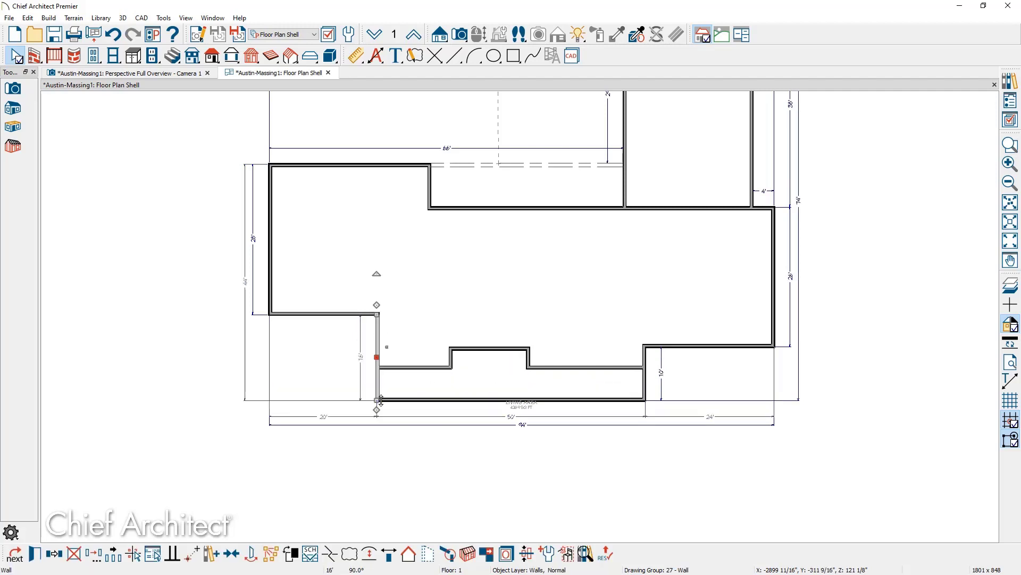
{"action": "key", "text": "Escape"}
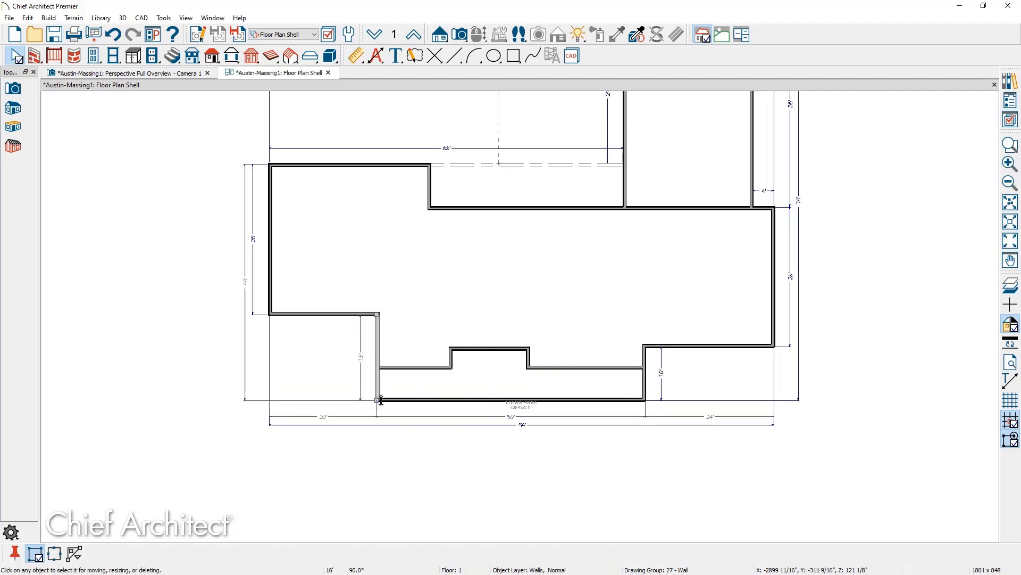
{"action": "left_click", "coordinate": [381, 369]}
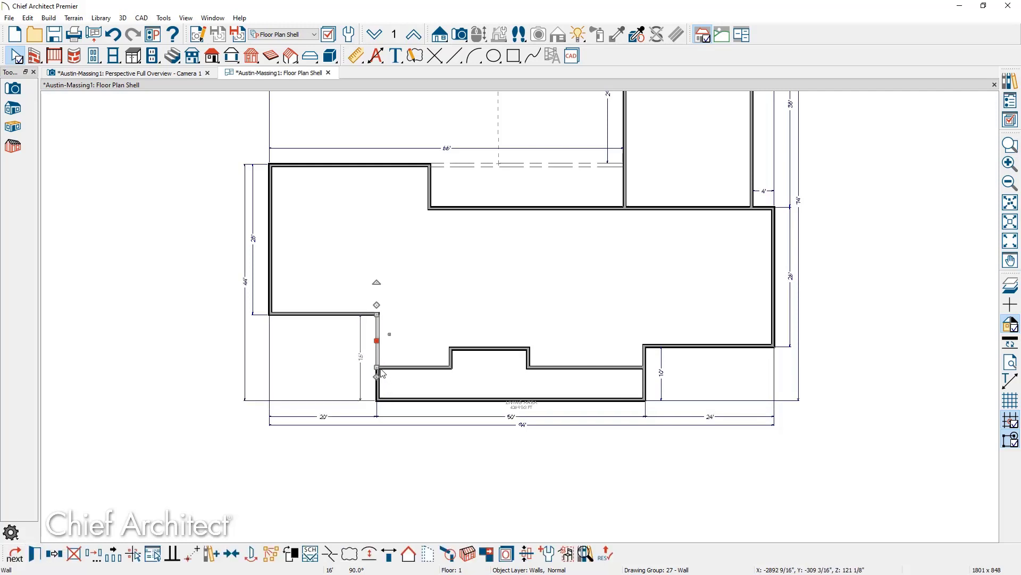
{"action": "left_click", "coordinate": [645, 378]}
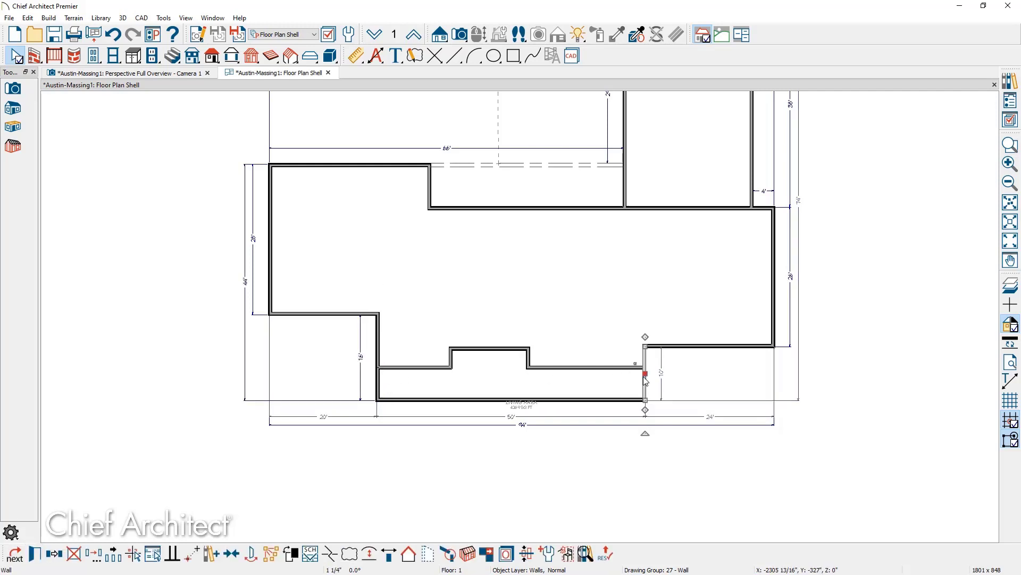
{"action": "key", "text": "Escape"}
{"action": "left_click", "coordinate": [646, 373]}
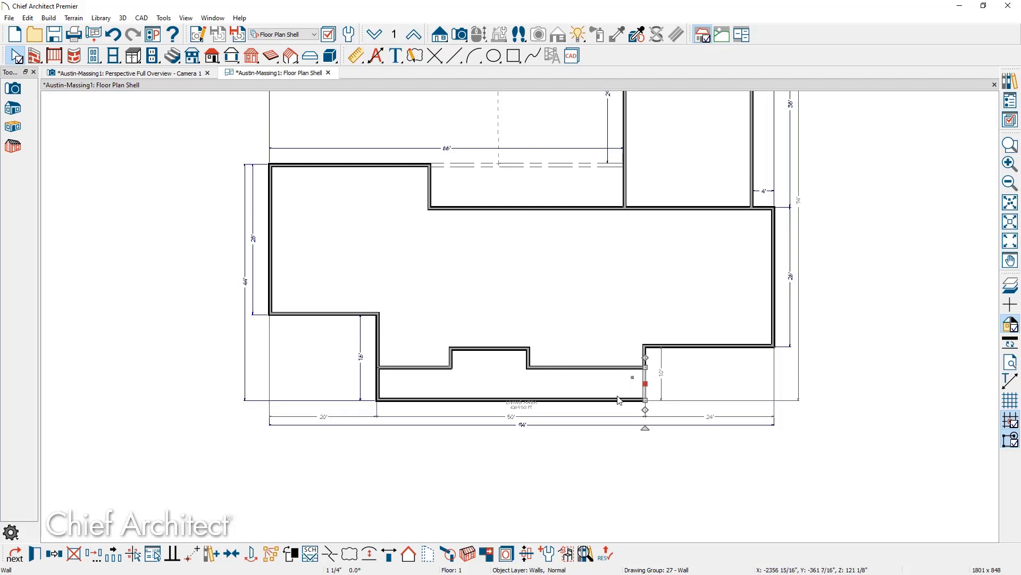
{"action": "key", "text": "Escape"}
Make the three new recess walls invisible.
{"action": "left_click", "coordinate": [413, 398], "text": "shift"}
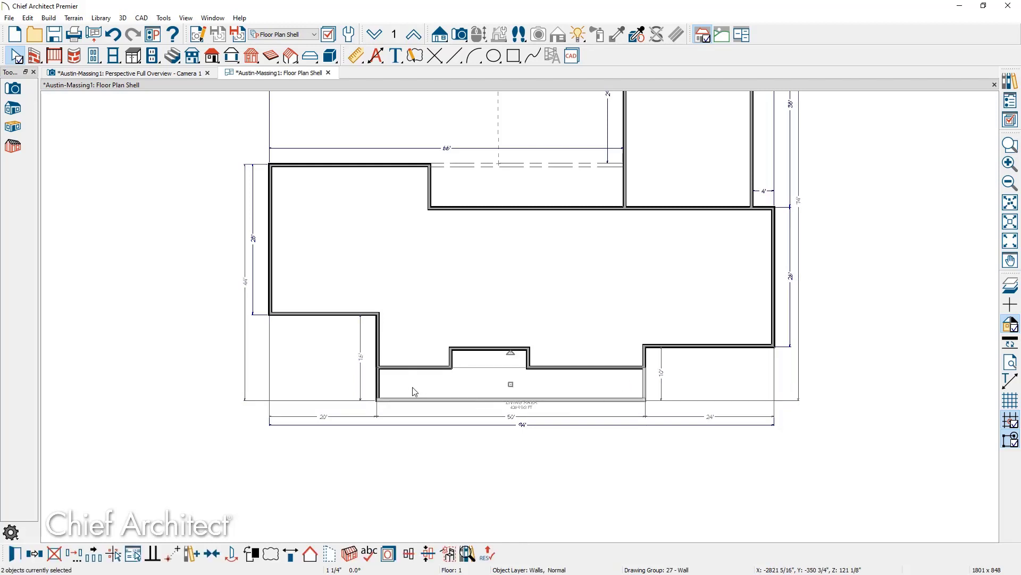
{"action": "left_click", "coordinate": [379, 387], "text": "shift"}
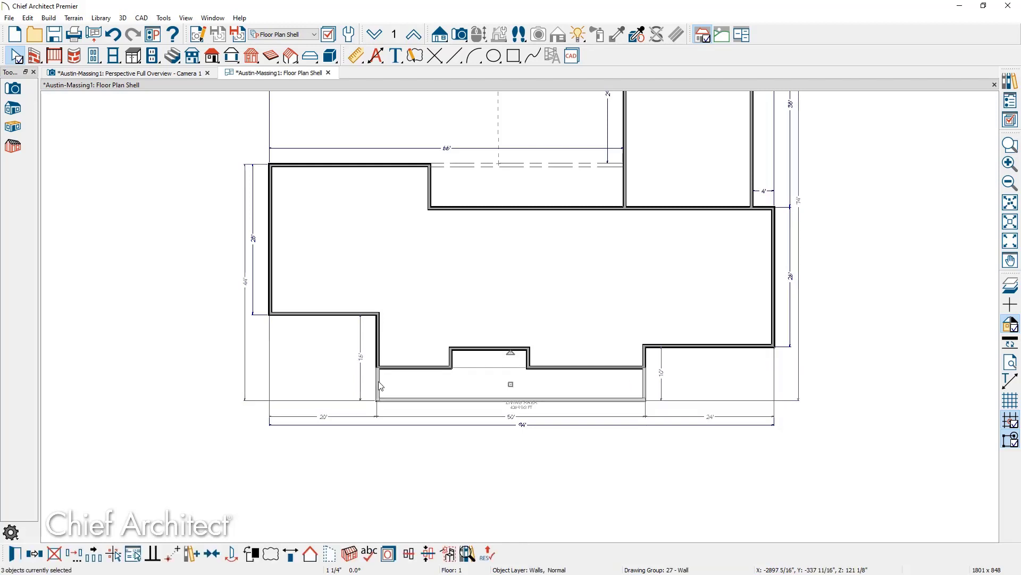
{"action": "left_click", "coordinate": [330, 553]}
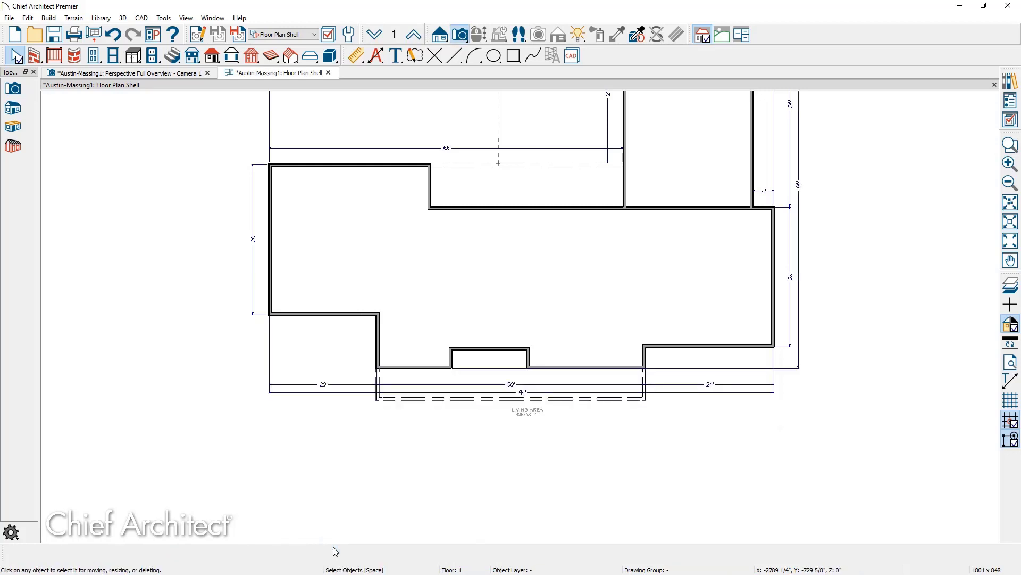
{"action": "left_click", "coordinate": [377, 393]}
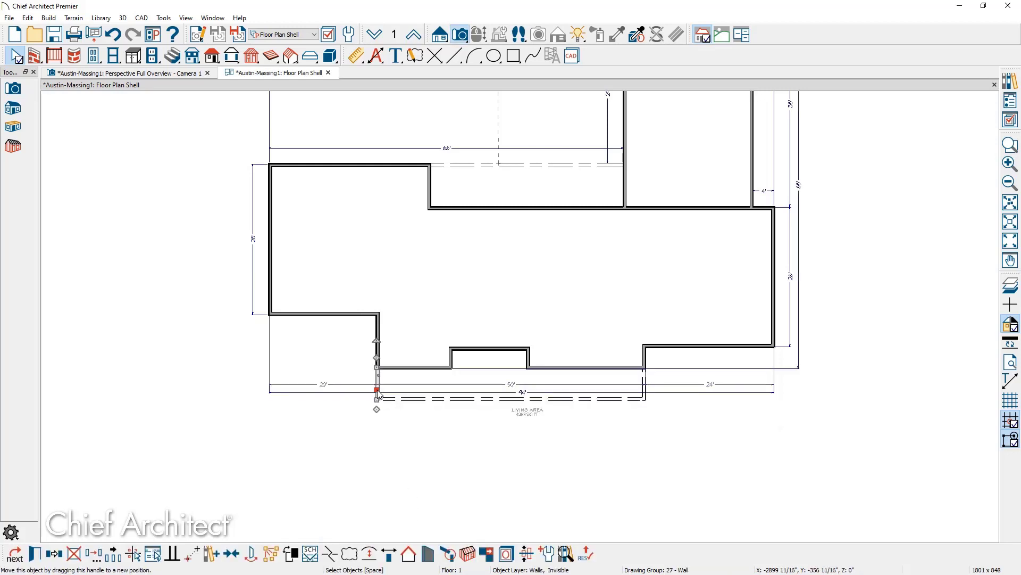
{"action": "left_click", "coordinate": [640, 391]}
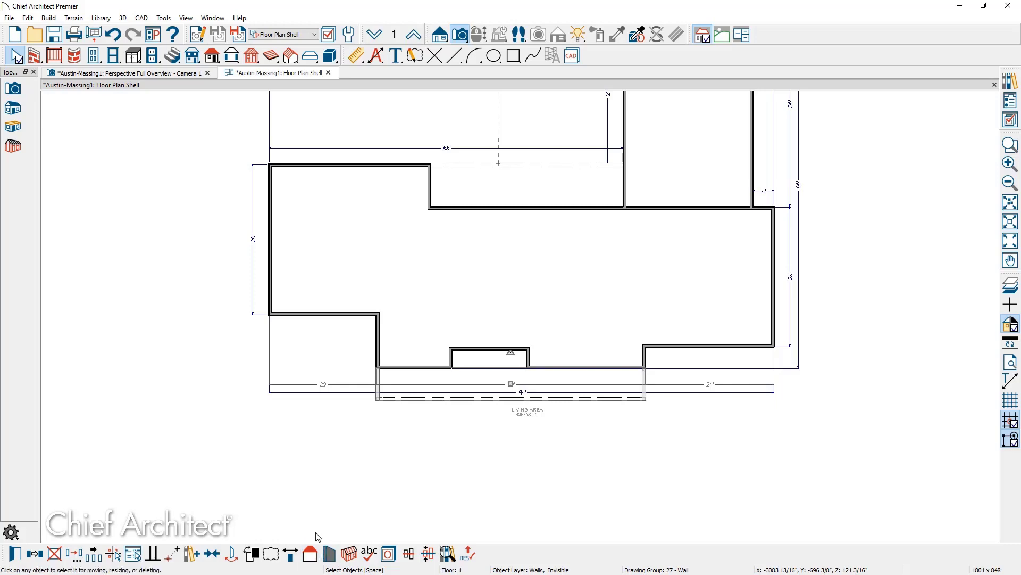
In the 3D overview, remove the roof's gable bump over the narrow recess-corner wall.
{"action": "left_click", "coordinate": [186, 75]}
{"action": "left_click_drag", "start_coordinate": [670, 454], "coordinate": [404, 452]}
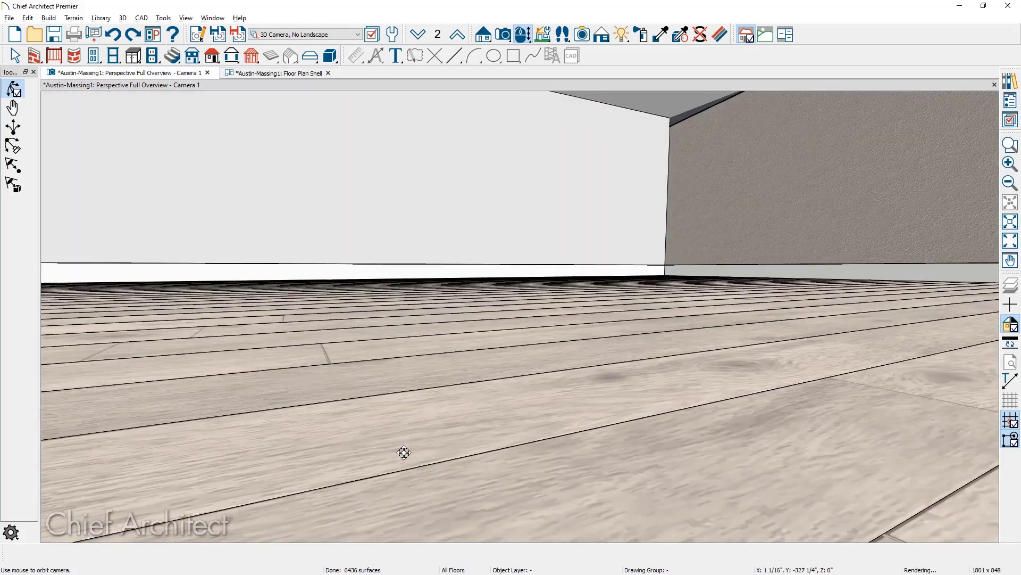
{"action": "scroll", "coordinate": [404, 450], "scroll_direction": "down", "scroll_amount": 3}
{"action": "middle_click_drag", "start_coordinate": [404, 447], "coordinate": [455, 227]}
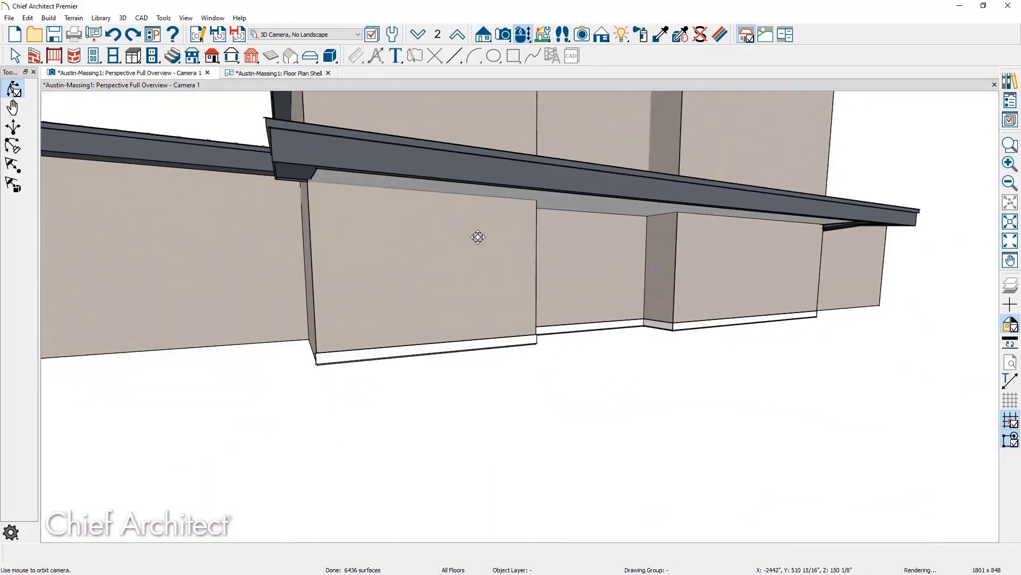
{"action": "left_click_drag", "start_coordinate": [538, 251], "coordinate": [433, 270]}
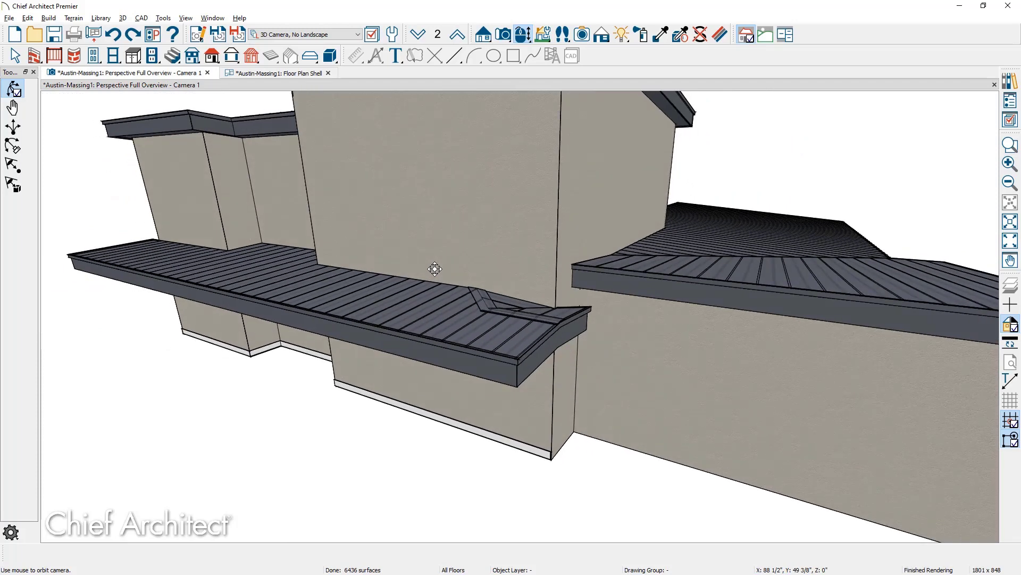
{"action": "scroll", "coordinate": [434, 268], "scroll_direction": "down", "scroll_amount": 3}
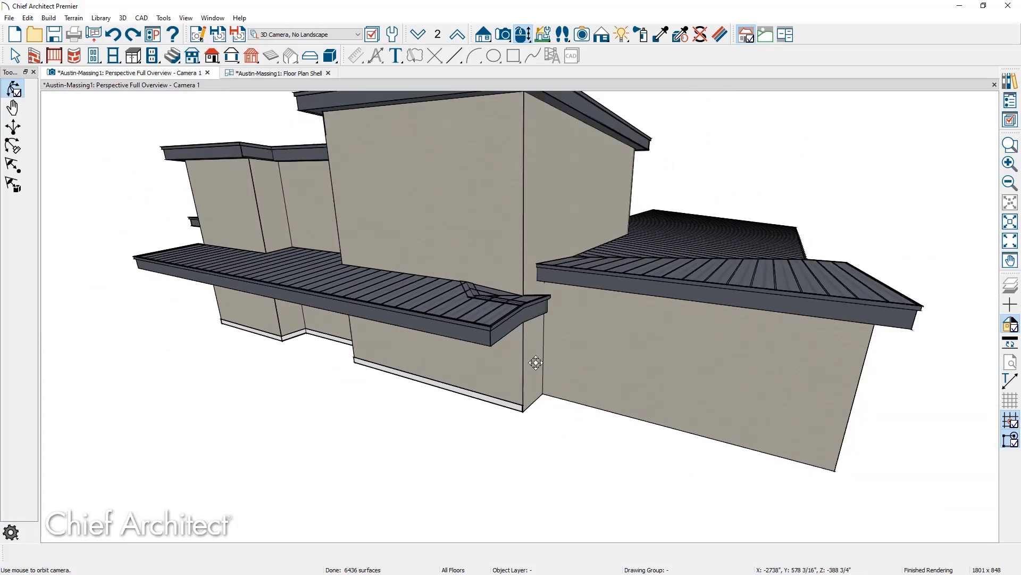
{"action": "key", "text": "space"}
{"action": "left_click", "coordinate": [535, 363]}
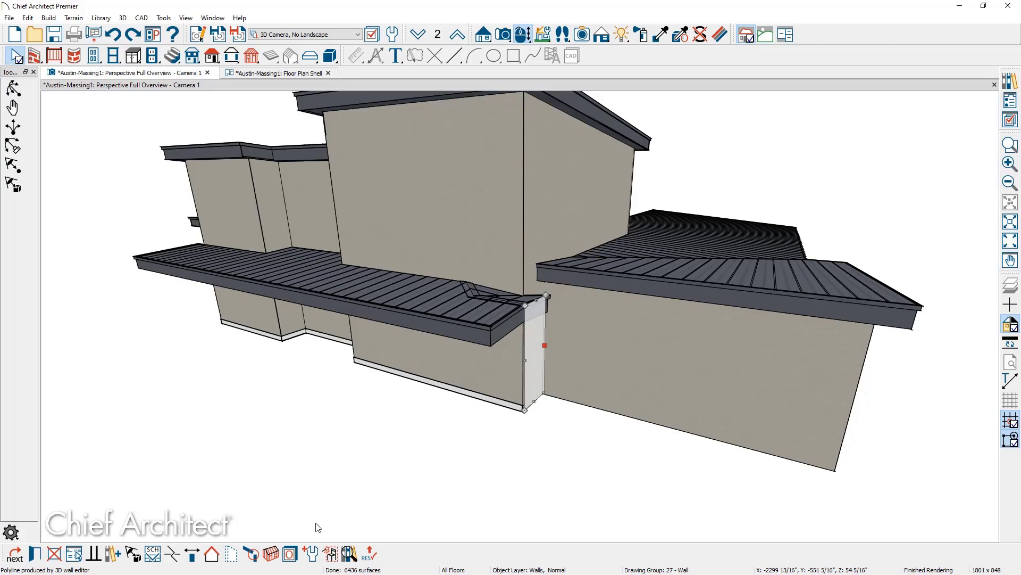
{"action": "left_click", "coordinate": [211, 556]}
{"action": "middle_click_drag", "start_coordinate": [319, 425], "coordinate": [453, 376]}
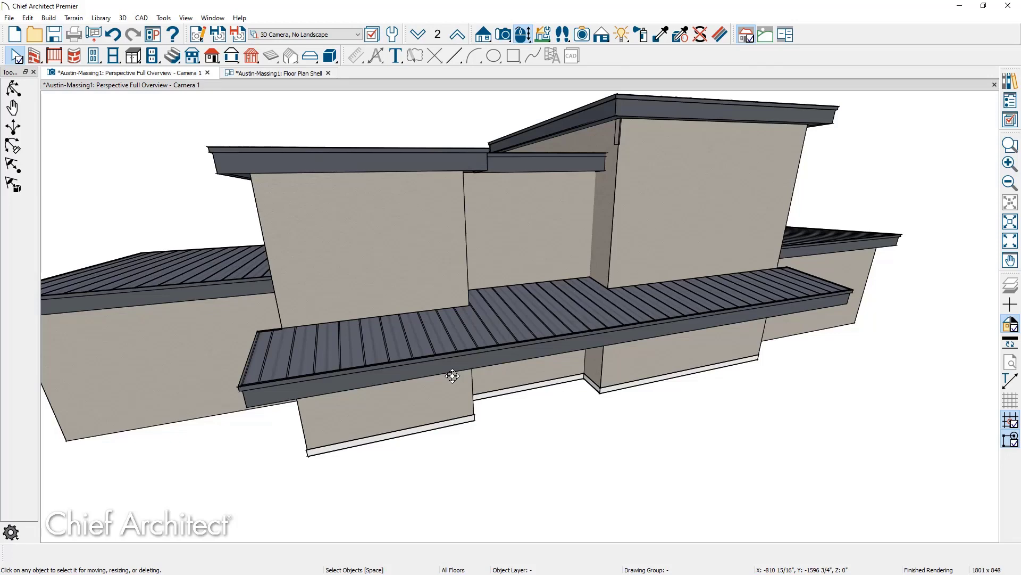
In the floor plan, set the rear strip and the front strip along 50' to the Porch room type.
{"action": "left_click", "coordinate": [295, 74]}
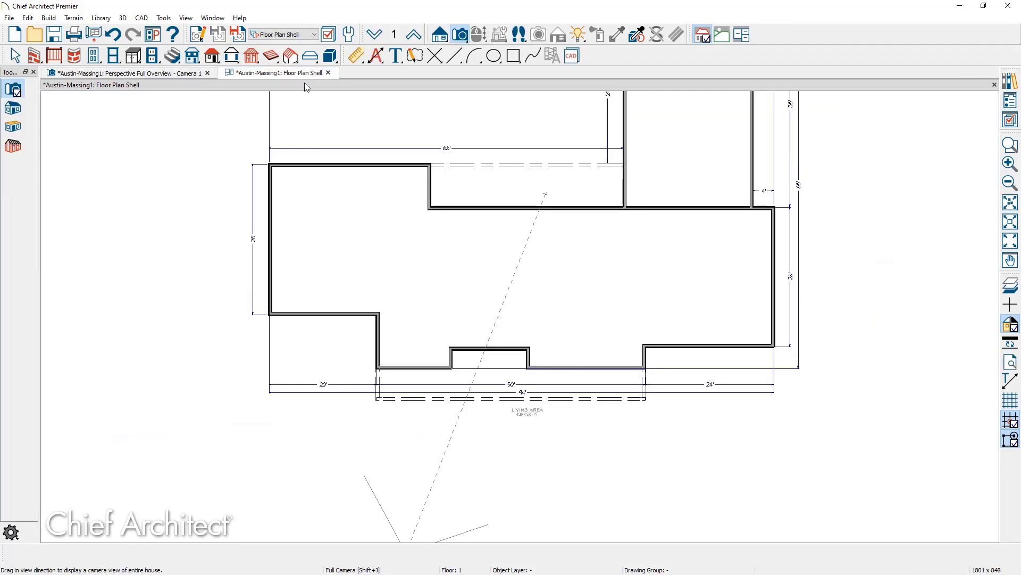
{"action": "key", "text": "space"}
{"action": "left_click", "coordinate": [444, 186]}
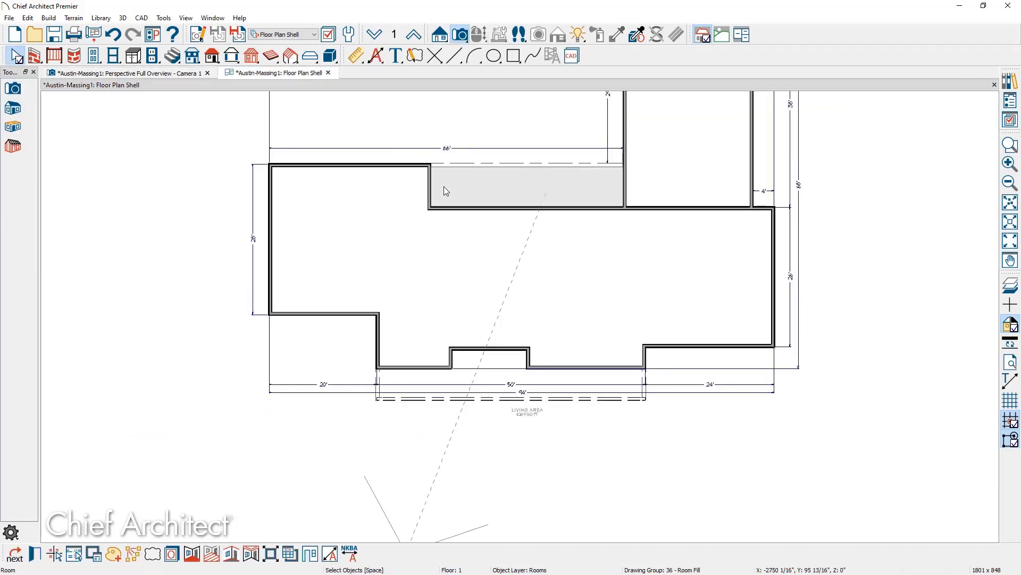
{"action": "left_click", "coordinate": [455, 384], "text": "shift"}
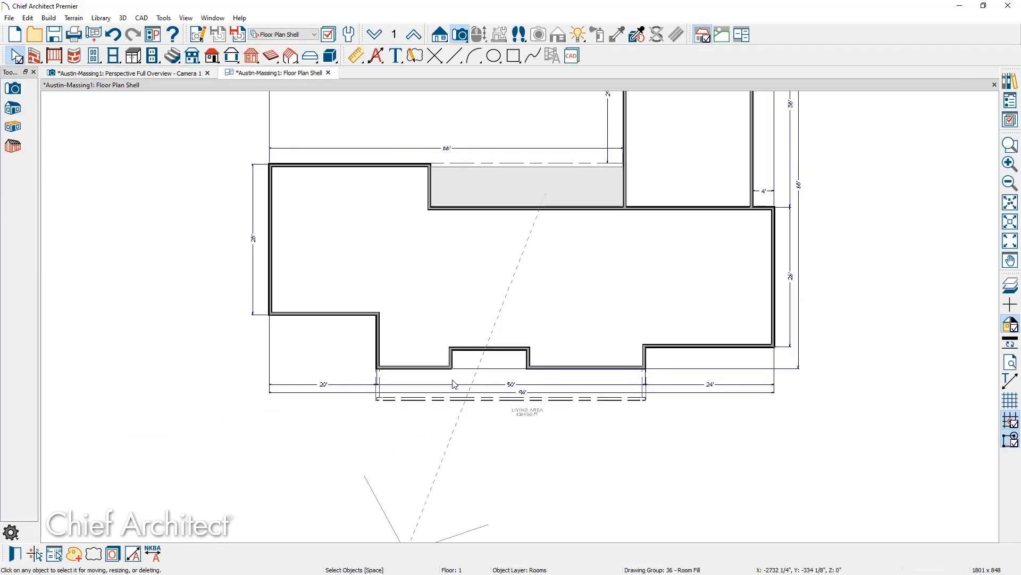
{"action": "double_click", "coordinate": [452, 379]}
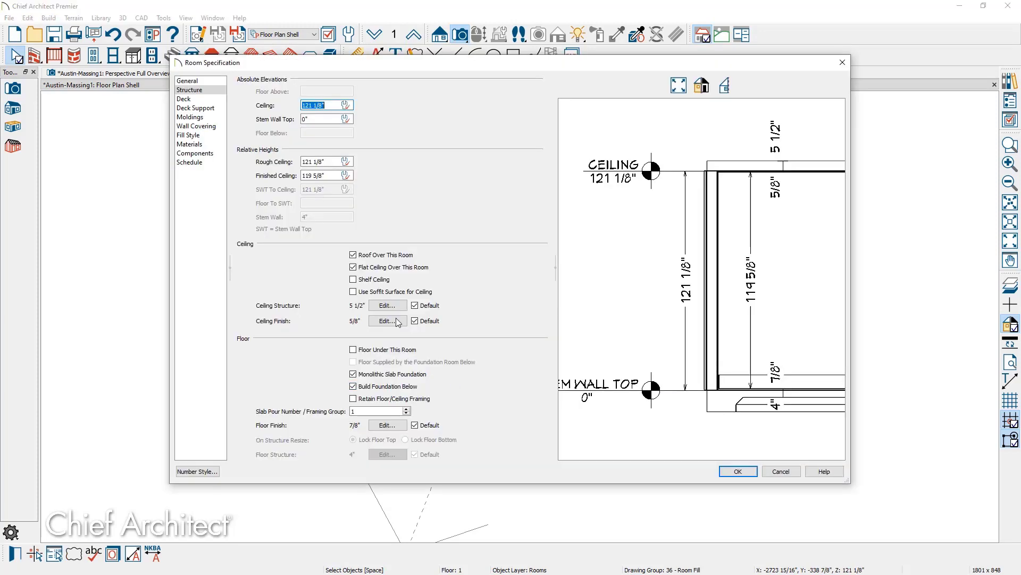
{"action": "left_click", "coordinate": [209, 82]}
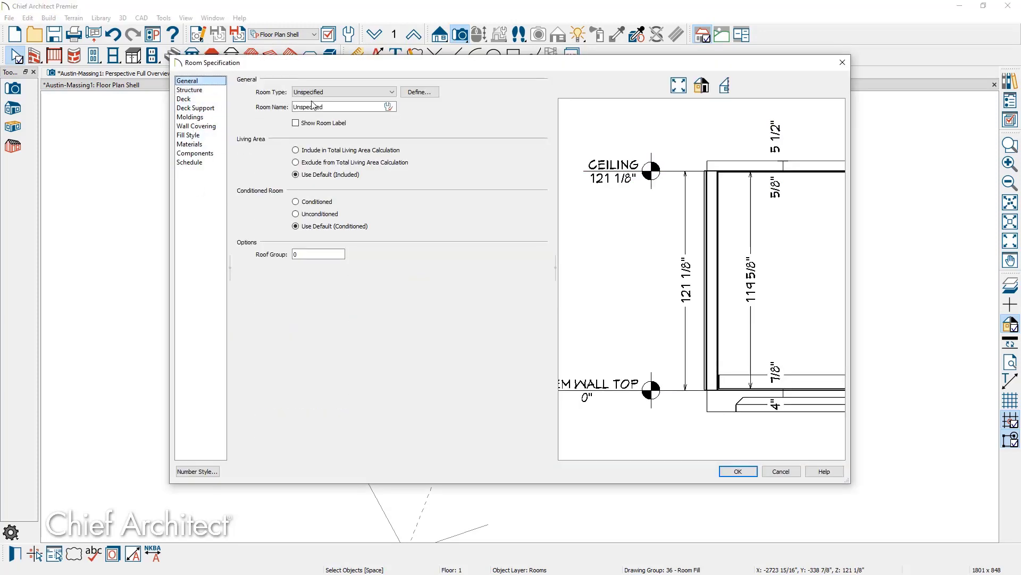
{"action": "left_click", "coordinate": [326, 92]}
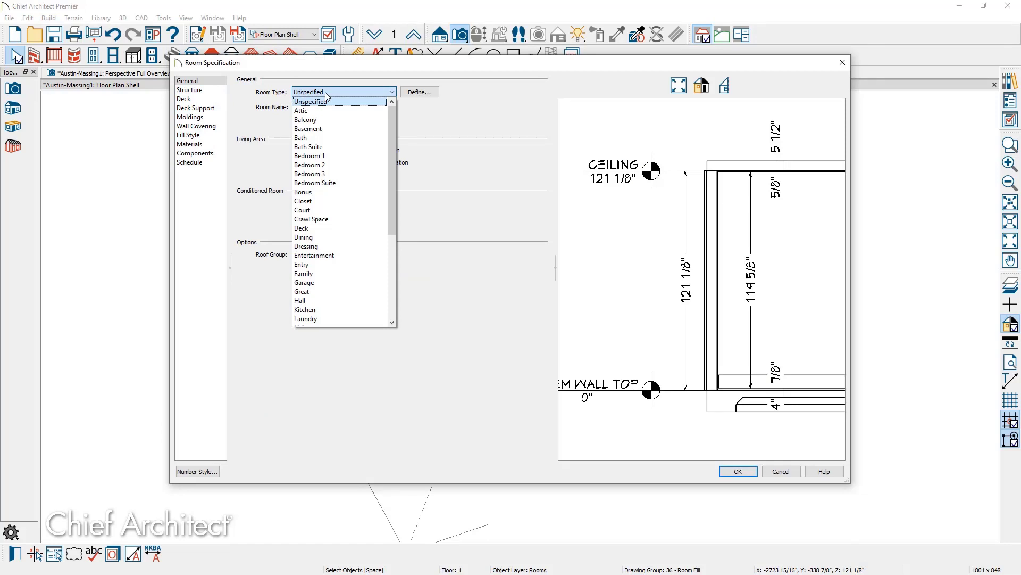
{"action": "left_click_drag", "start_coordinate": [390, 165], "coordinate": [390, 266]}
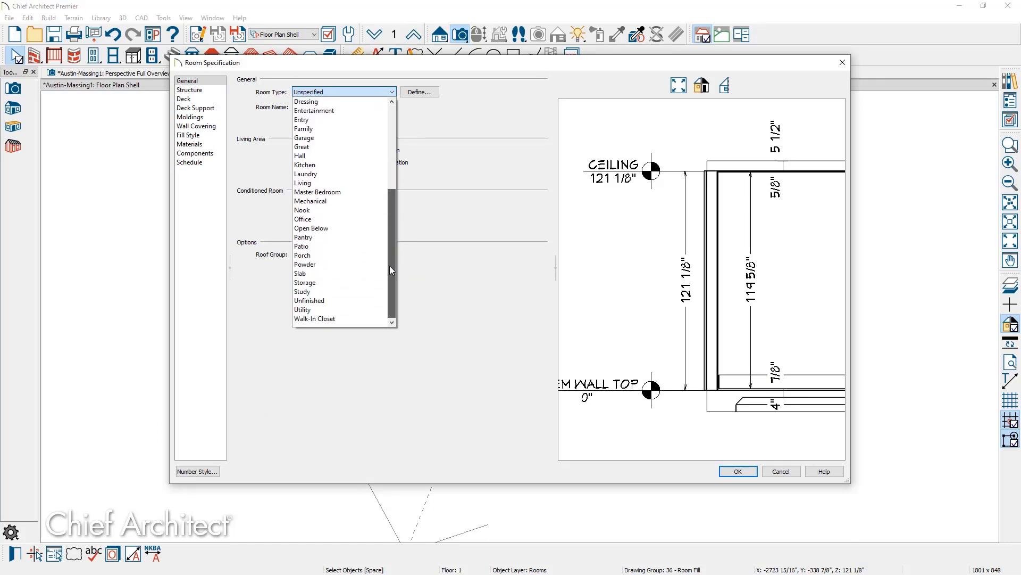
{"action": "left_click", "coordinate": [319, 256]}
{"action": "left_click", "coordinate": [737, 472]}
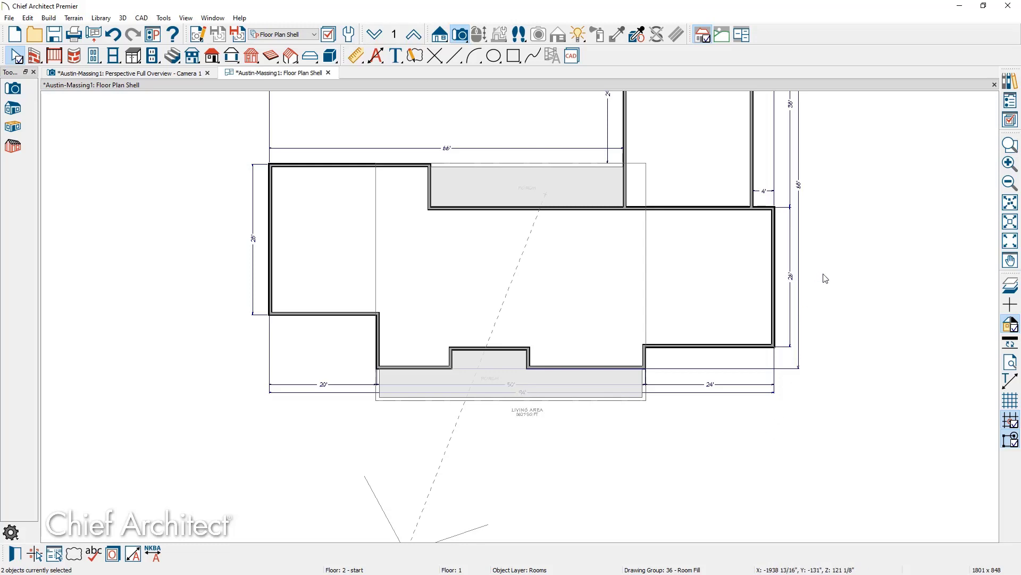
Place an Austin Columns, Porch item at the porch corner and move it 21' left.
{"action": "left_click", "coordinate": [1010, 83]}
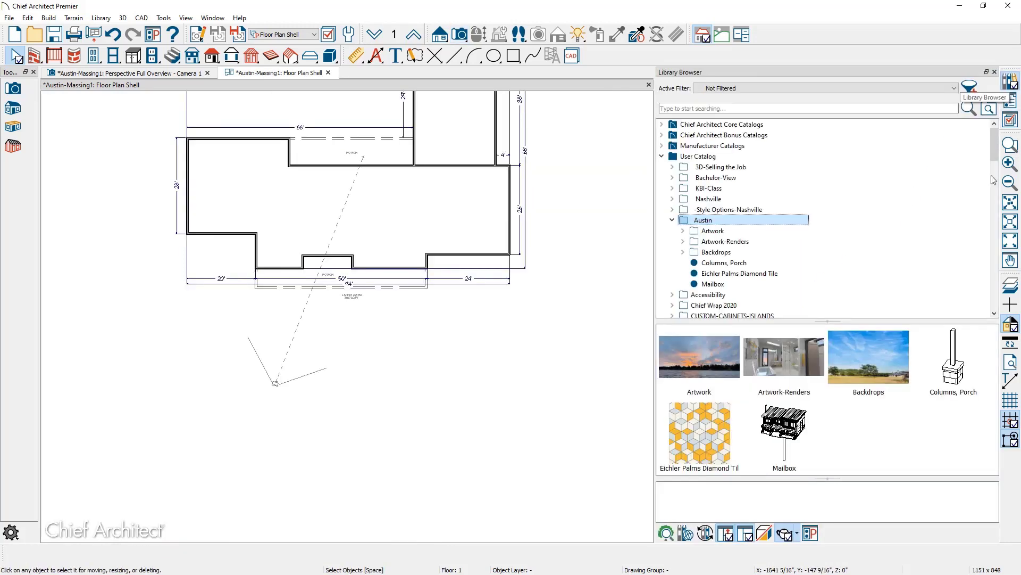
{"action": "left_click", "coordinate": [957, 369]}
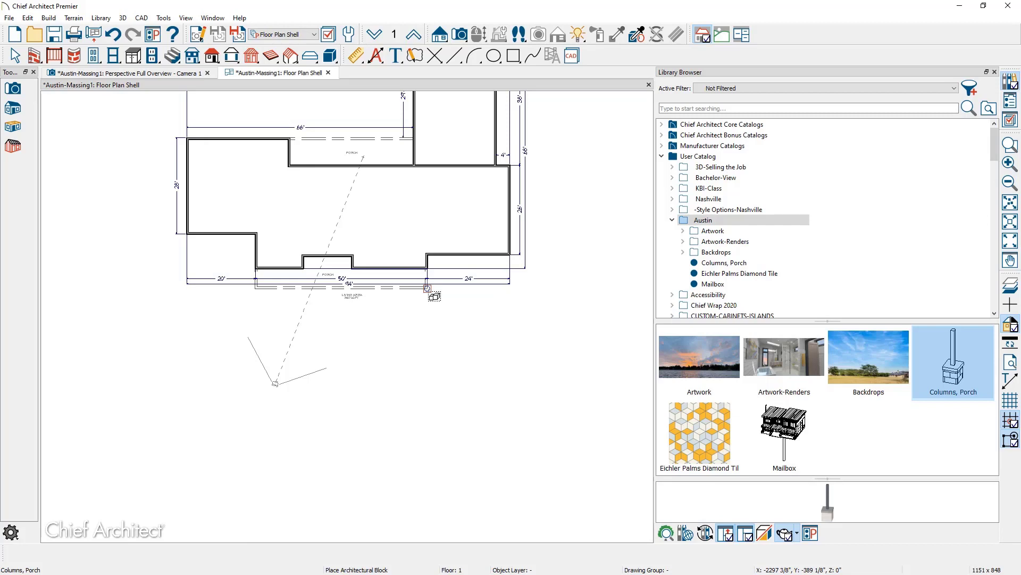
{"action": "left_click", "coordinate": [434, 296]}
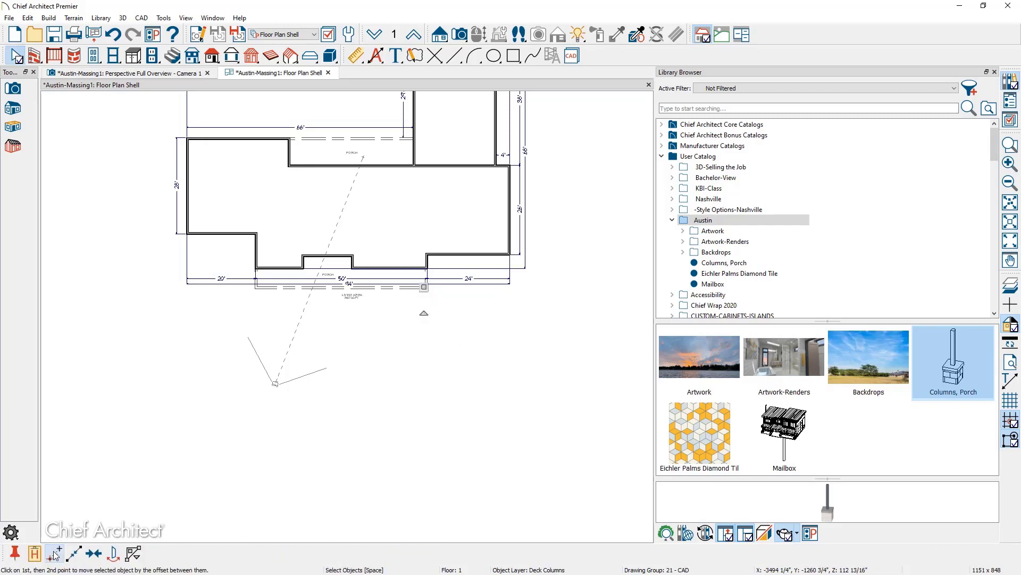
{"action": "left_click", "coordinate": [16, 556]}
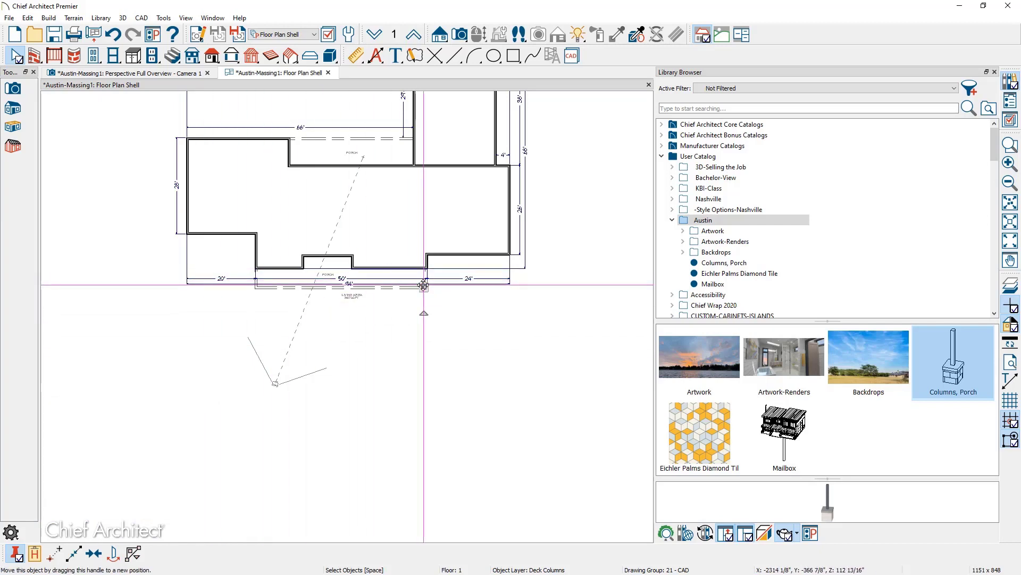
{"action": "left_click_drag", "start_coordinate": [424, 286], "coordinate": [260, 288]}
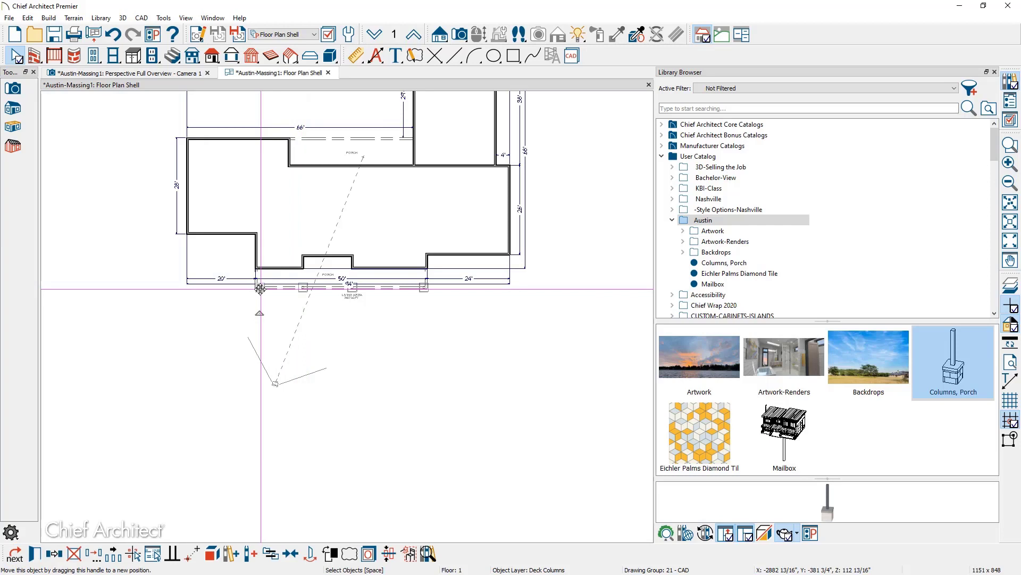
{"action": "left_click", "coordinate": [228, 333]}
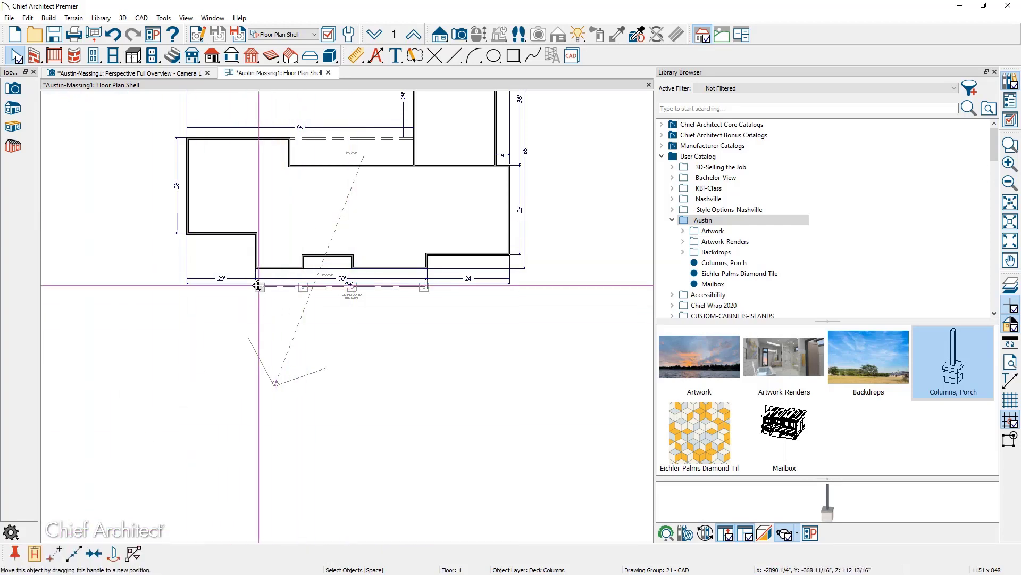
Copy the rear porch column about 16' left along the rear porch line.
{"action": "left_click", "coordinate": [382, 140]}
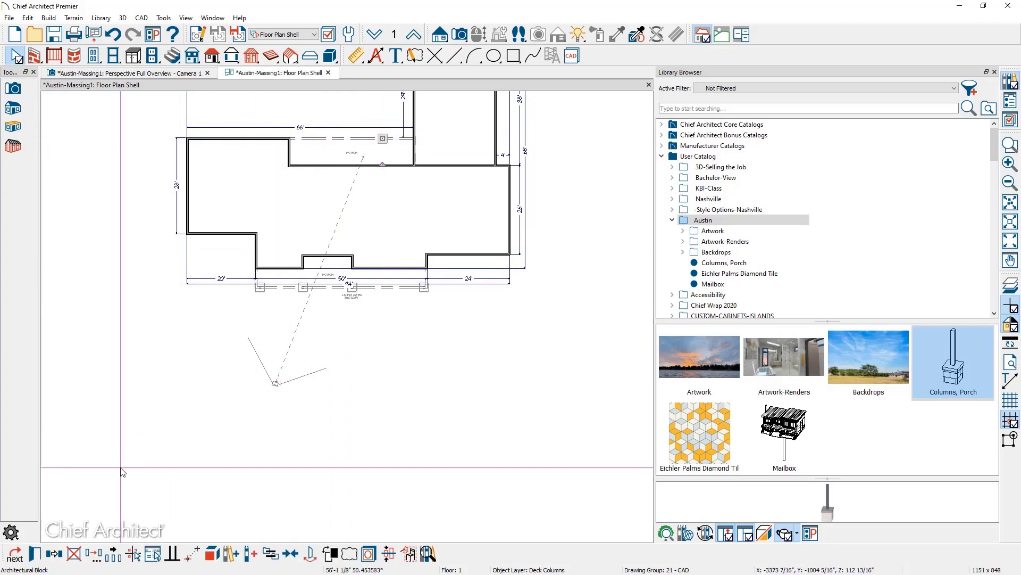
{"action": "left_click", "coordinate": [55, 554]}
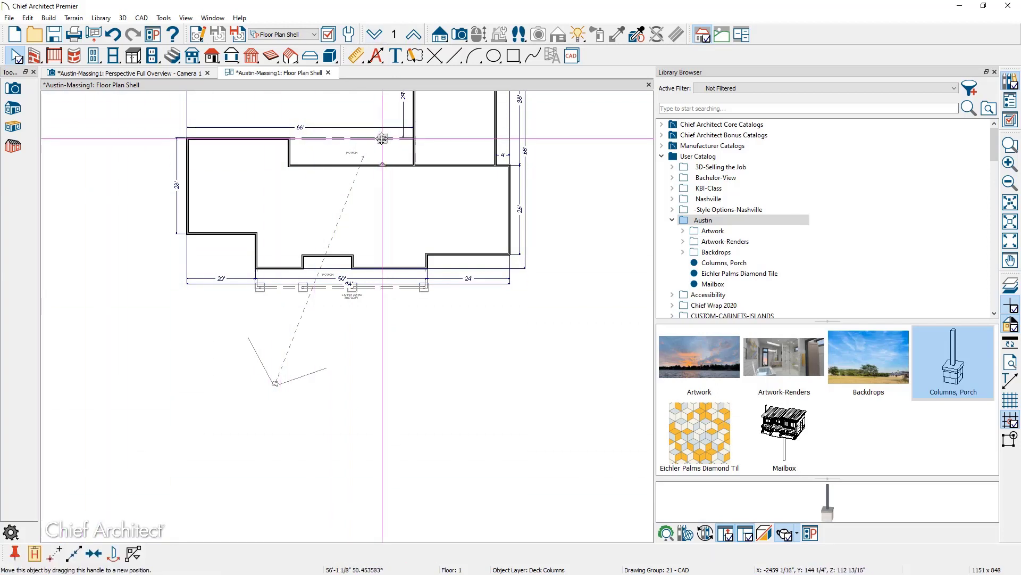
{"action": "left_click_drag", "start_coordinate": [351, 140], "coordinate": [326, 140]}
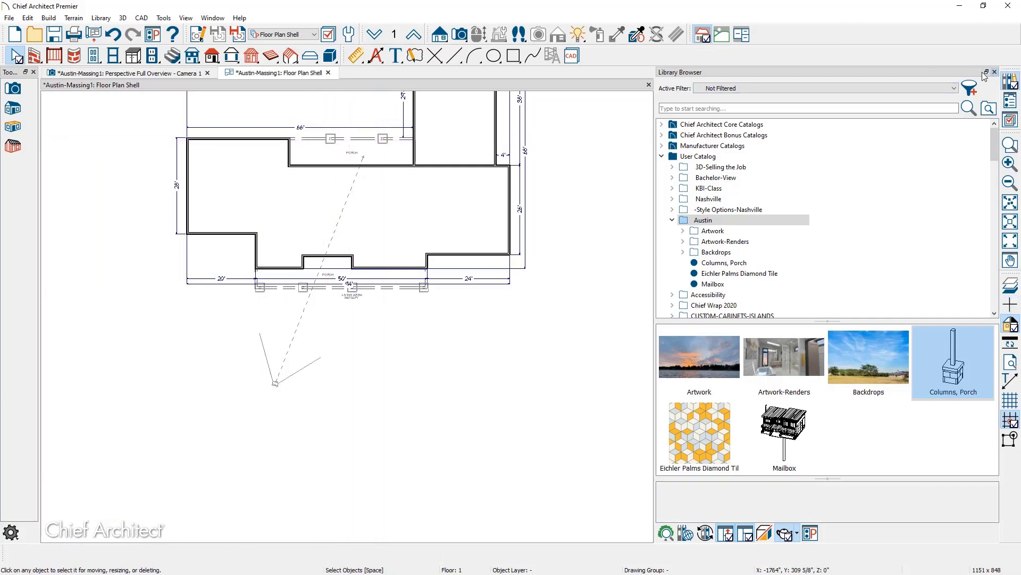
{"action": "left_click", "coordinate": [995, 72]}
Switch to the Camera 1 perspective and orbit around the left wing and roofs to inspect the porch columns.
{"action": "left_click", "coordinate": [135, 74]}
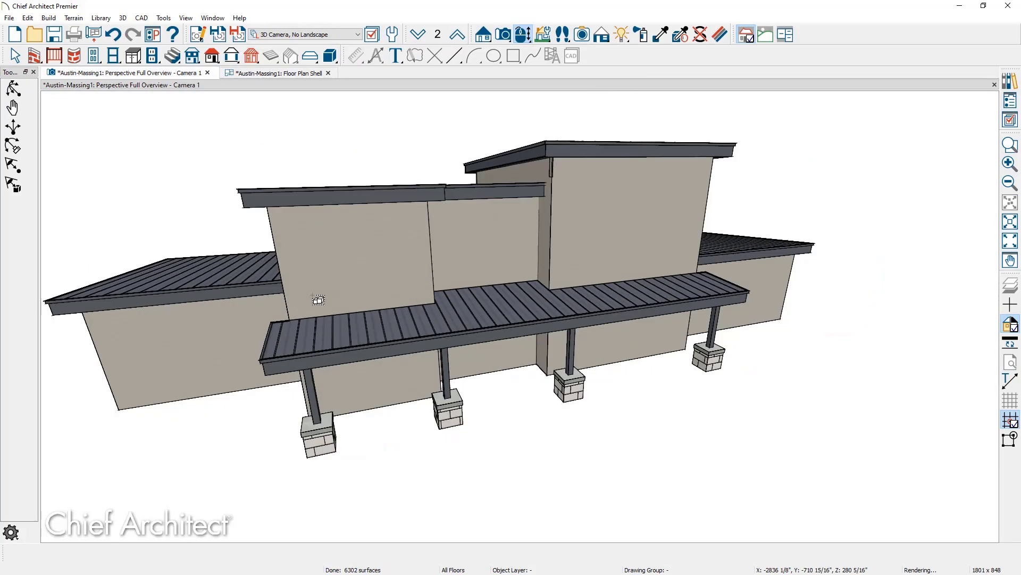
{"action": "left_click_drag", "start_coordinate": [308, 340], "coordinate": [192, 327]}
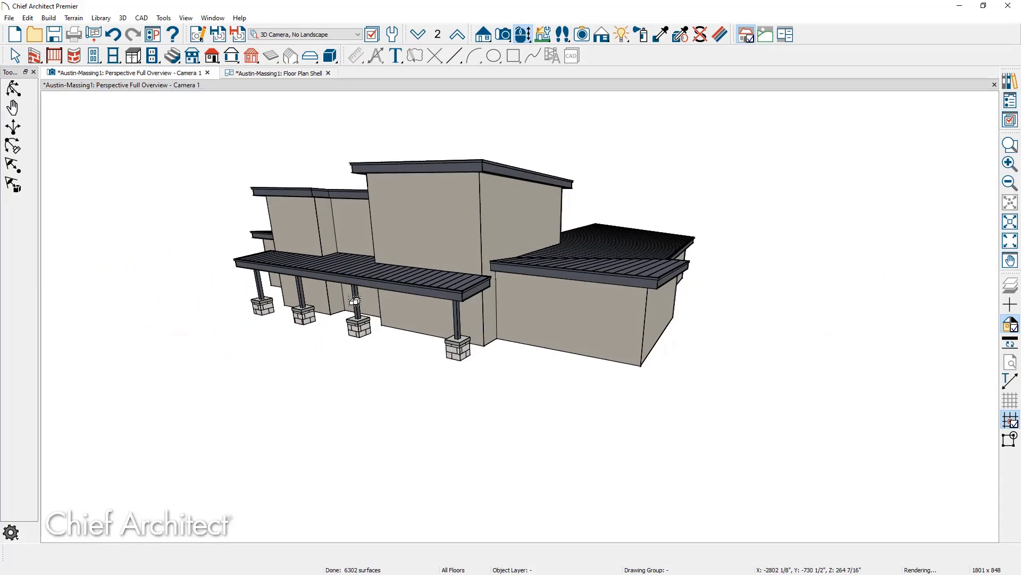
{"action": "left_click_drag", "start_coordinate": [338, 329], "coordinate": [332, 243]}
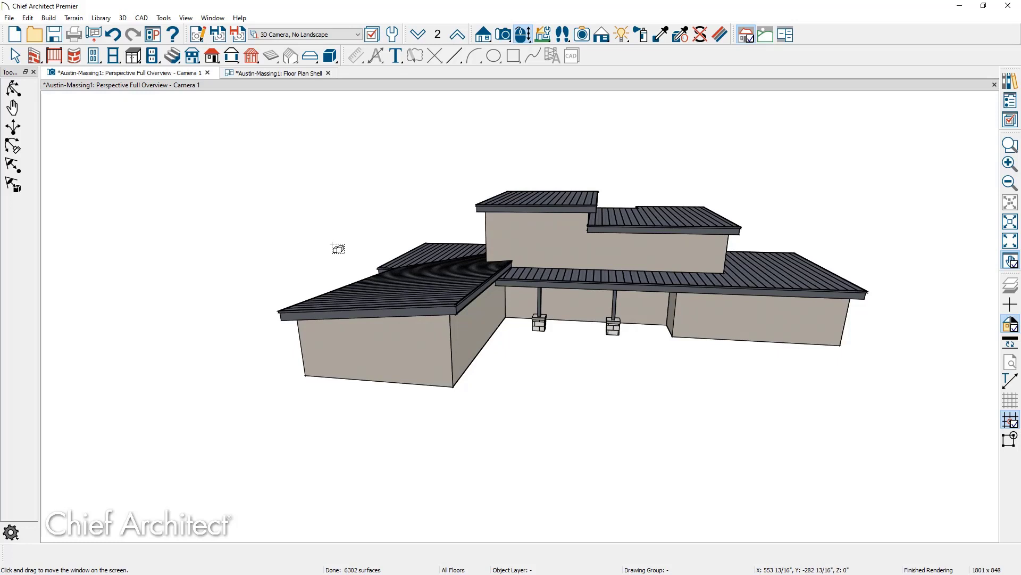
{"action": "left_click_drag", "start_coordinate": [436, 314], "coordinate": [489, 347]}
{"action": "key", "text": "space"}
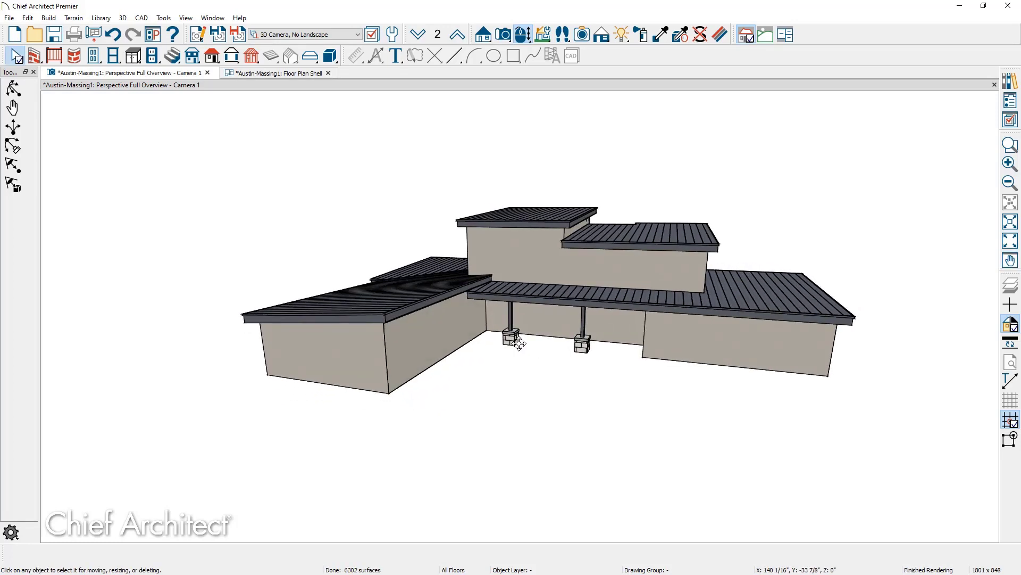
{"action": "left_click", "coordinate": [49, 18]}
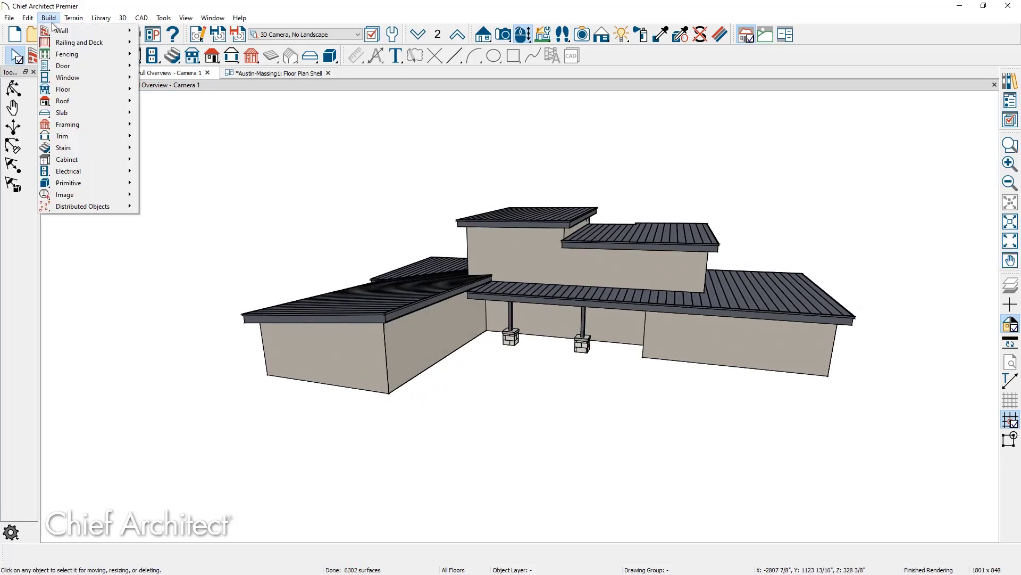
Build an automatically rebuilding Monolithic Slab foundation and view it from a left-oblique angle.
{"action": "mouse_move", "coordinate": [73, 89]}
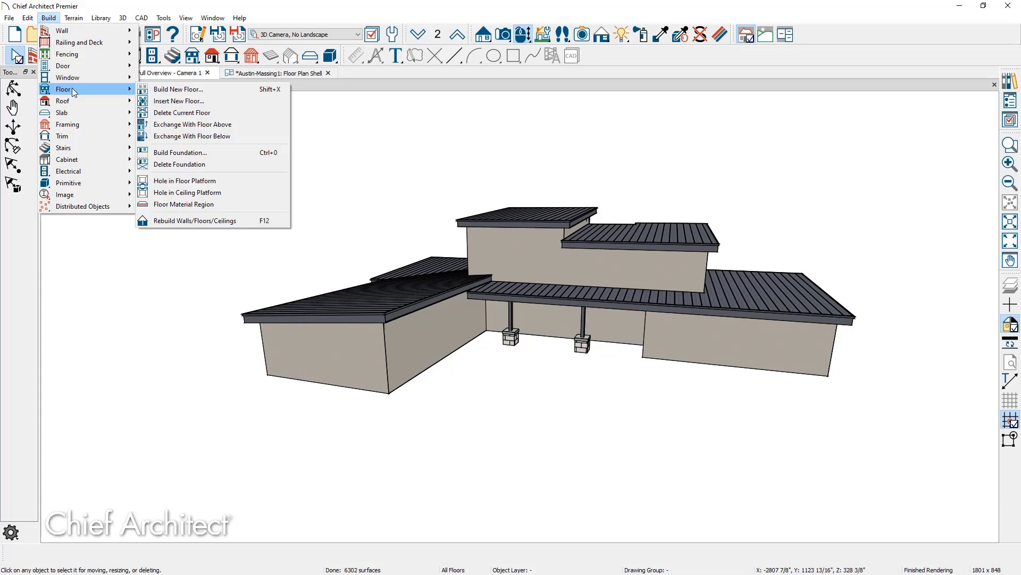
{"action": "left_click", "coordinate": [220, 152]}
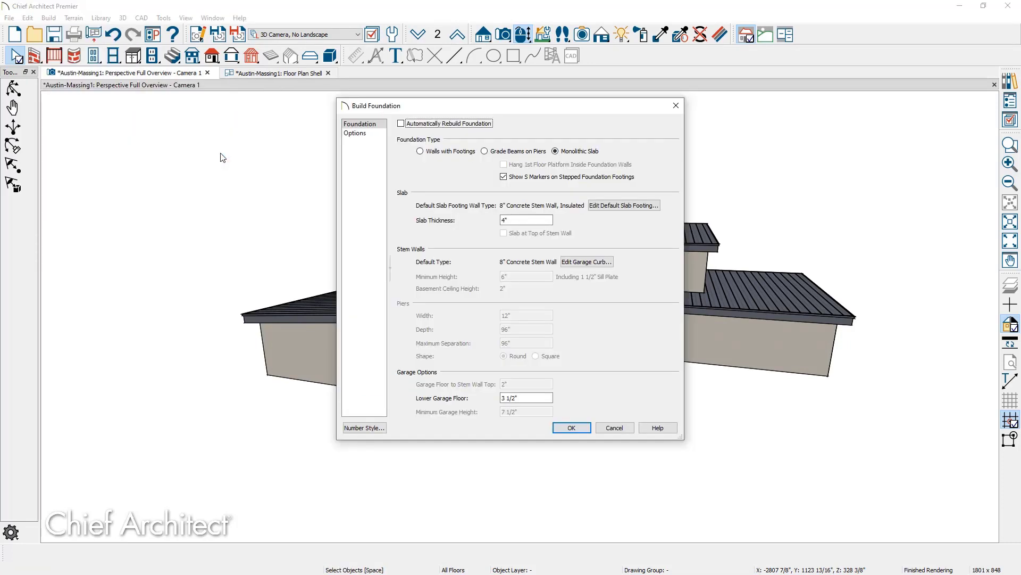
{"action": "left_click", "coordinate": [401, 124]}
{"action": "left_click", "coordinate": [571, 428]}
{"action": "middle_click_drag", "start_coordinate": [554, 365], "coordinate": [308, 334]}
{"action": "scroll", "coordinate": [324, 325], "scroll_direction": "up", "scroll_amount": 1}
{"action": "scroll", "coordinate": [329, 361], "scroll_direction": "up", "scroll_amount": 1}
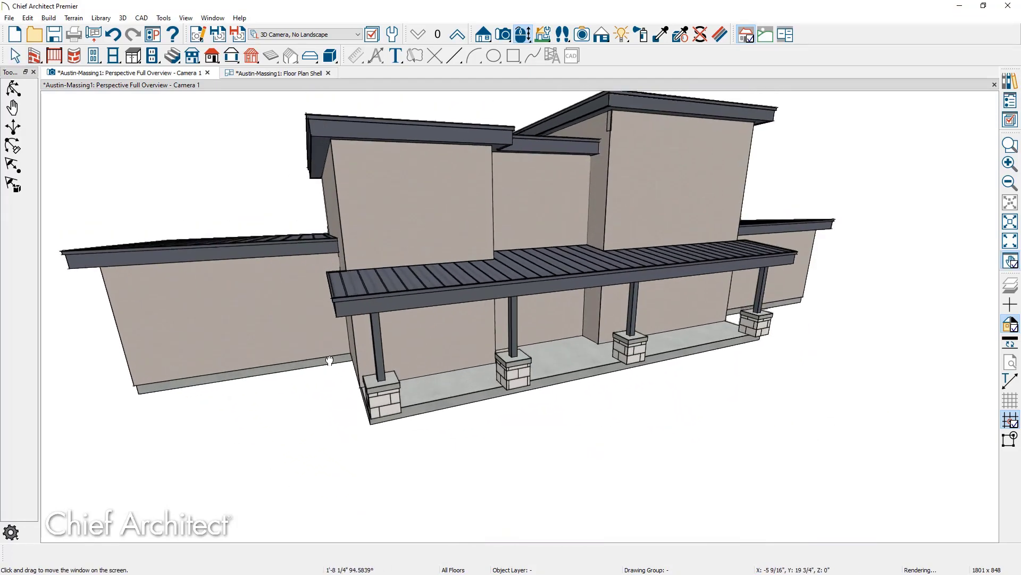
{"action": "left_click_drag", "start_coordinate": [329, 361], "coordinate": [331, 368]}
{"action": "key", "text": "space"}
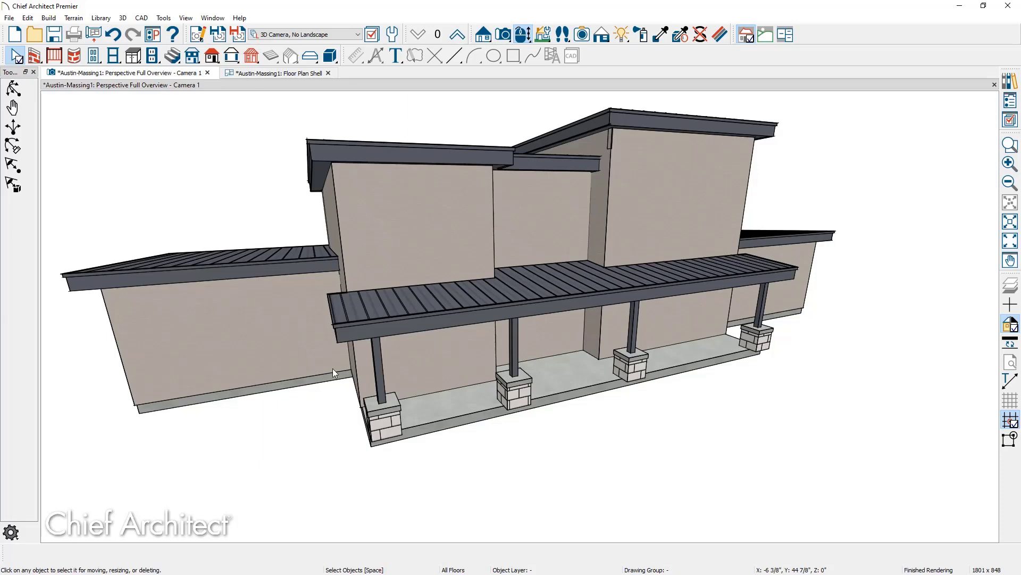
{"action": "middle_click_drag", "start_coordinate": [645, 362], "coordinate": [482, 366]}
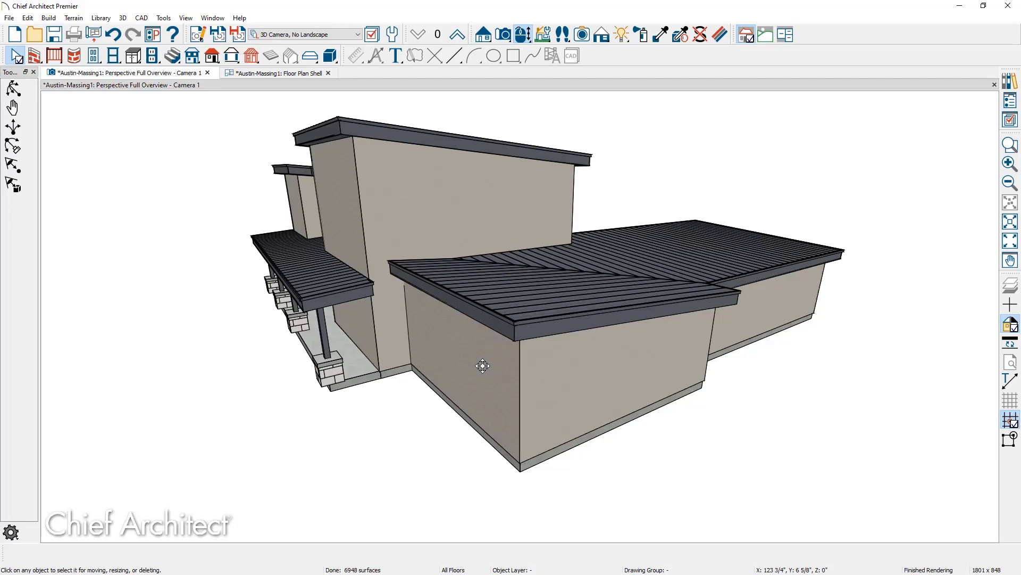
{"action": "middle_click_drag", "start_coordinate": [483, 366], "coordinate": [672, 386]}
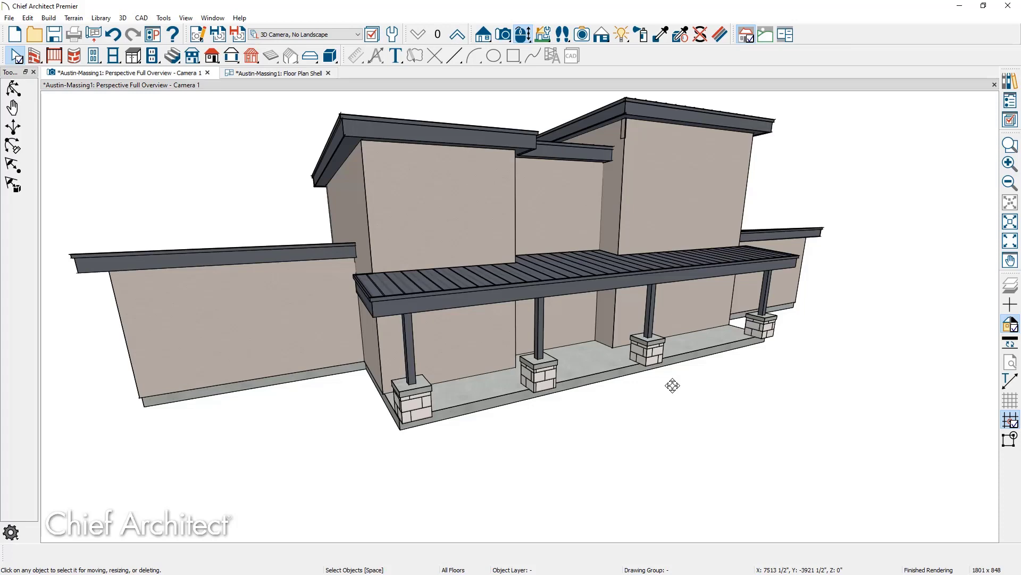
{"action": "key", "text": "ctrl+s"}
{"action": "key", "text": "alt+o"}
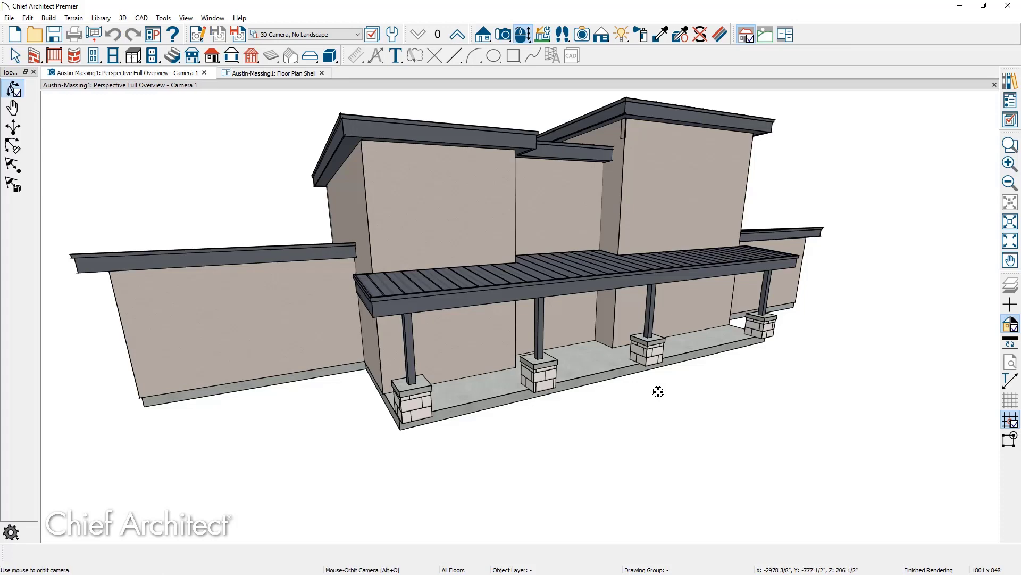
{"action": "left_click_drag", "start_coordinate": [658, 392], "coordinate": [540, 390]}
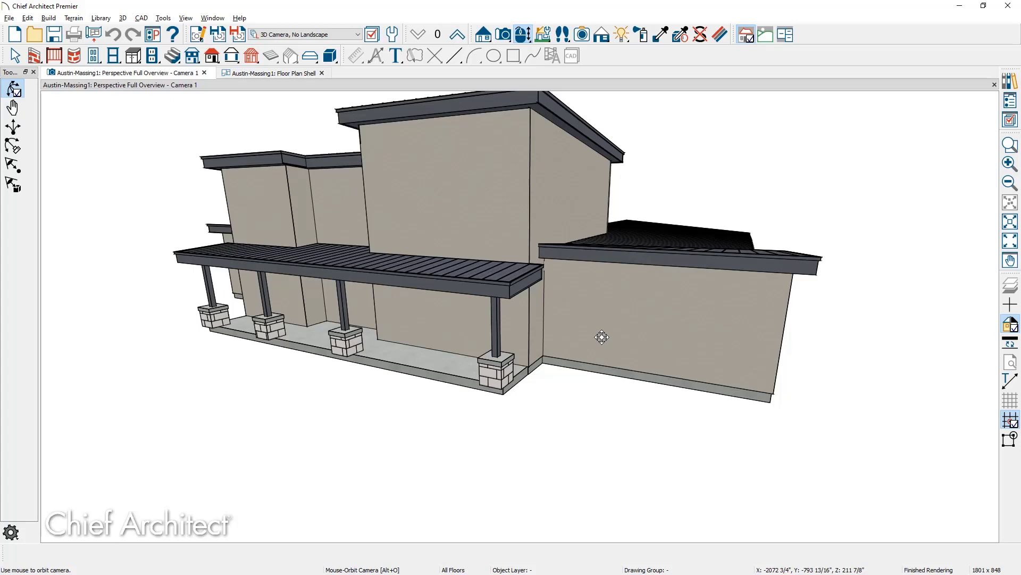
{"action": "key", "text": "space"}
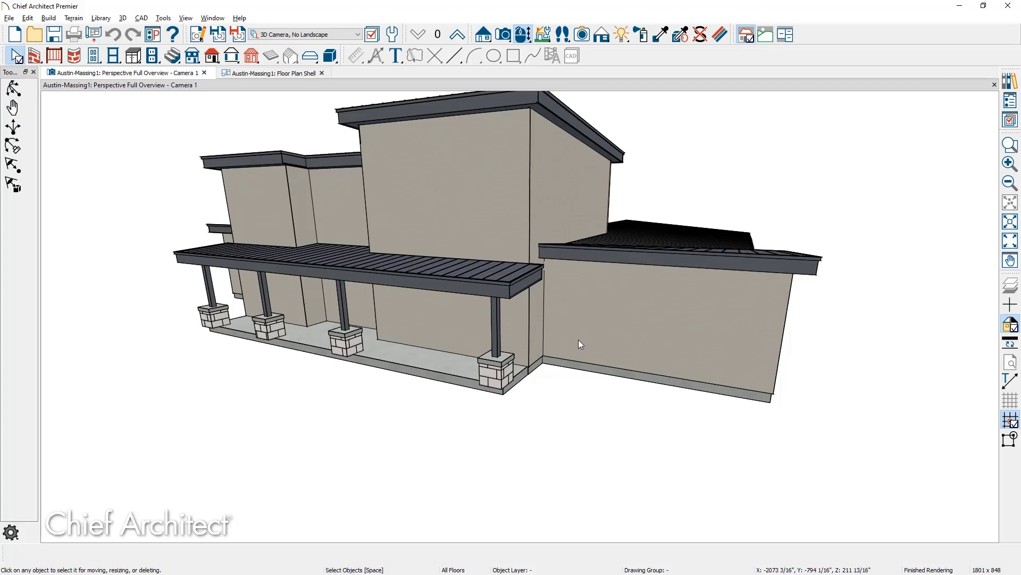
Give the two walls behind the porch a stone pony wall with a 58" lower wall top.
{"action": "left_click", "coordinate": [536, 349]}
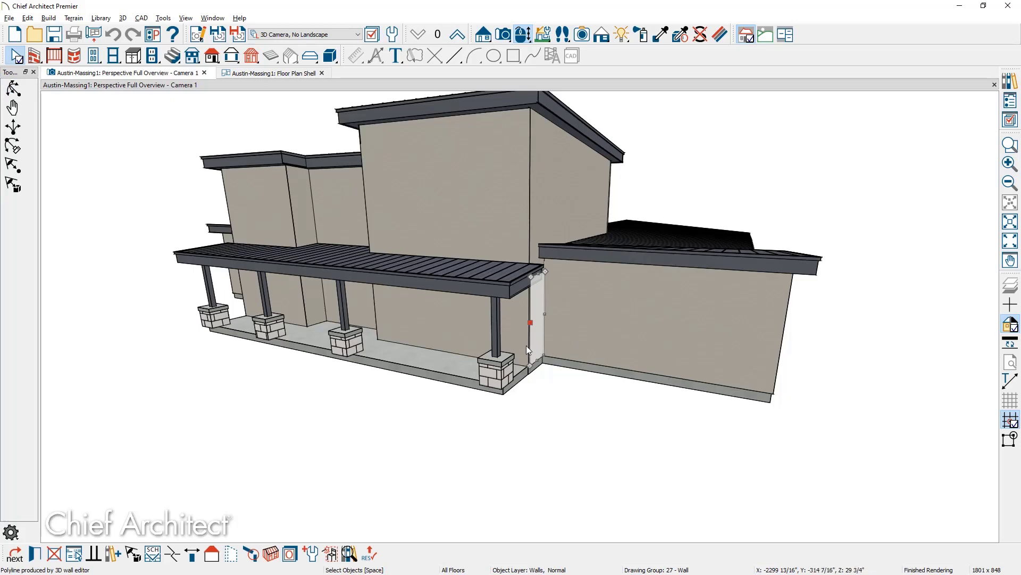
{"action": "left_click", "coordinate": [523, 344], "text": "shift"}
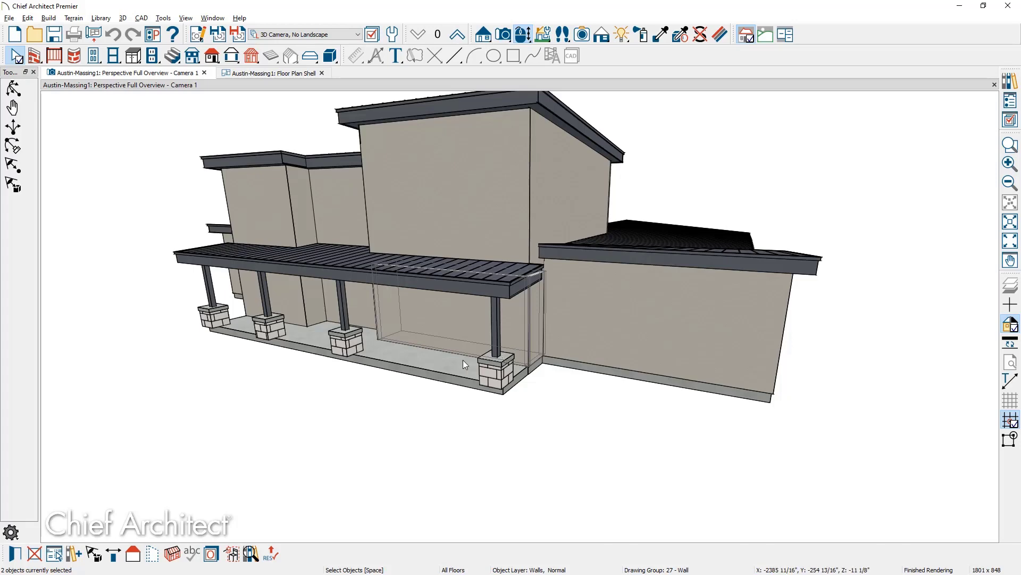
{"action": "left_click", "coordinate": [16, 555]}
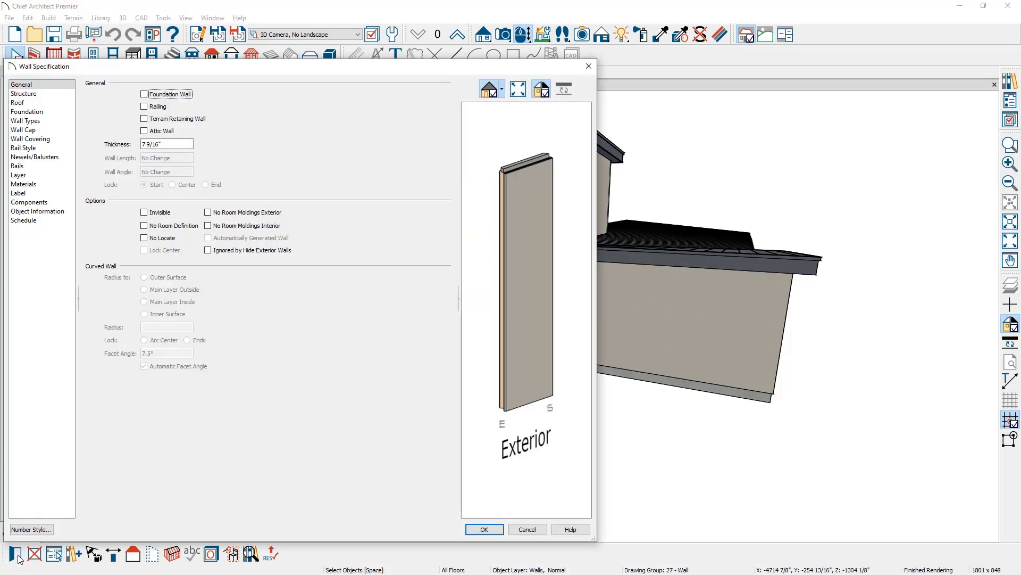
{"action": "left_click", "coordinate": [52, 121]}
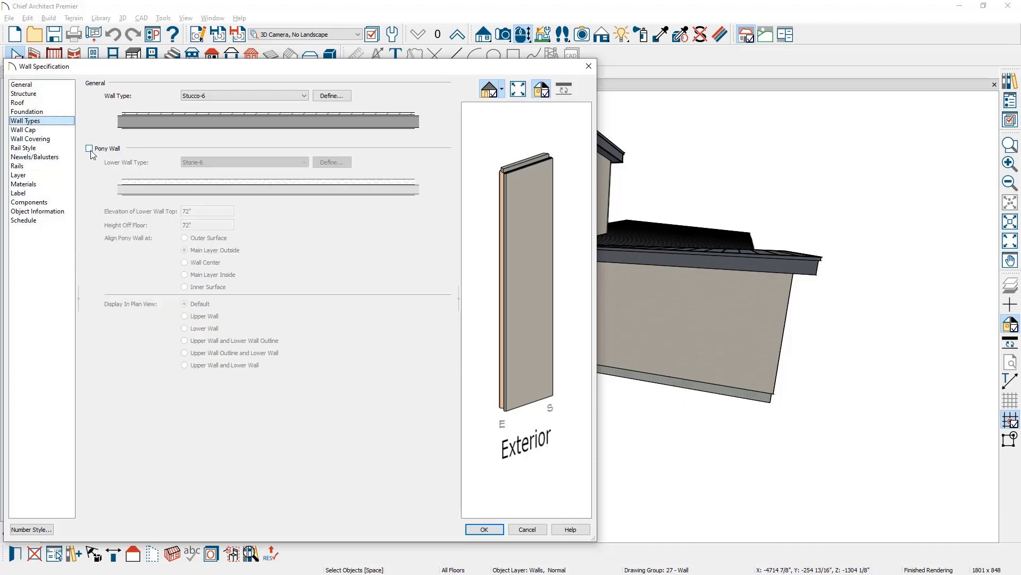
{"action": "left_click", "coordinate": [89, 149]}
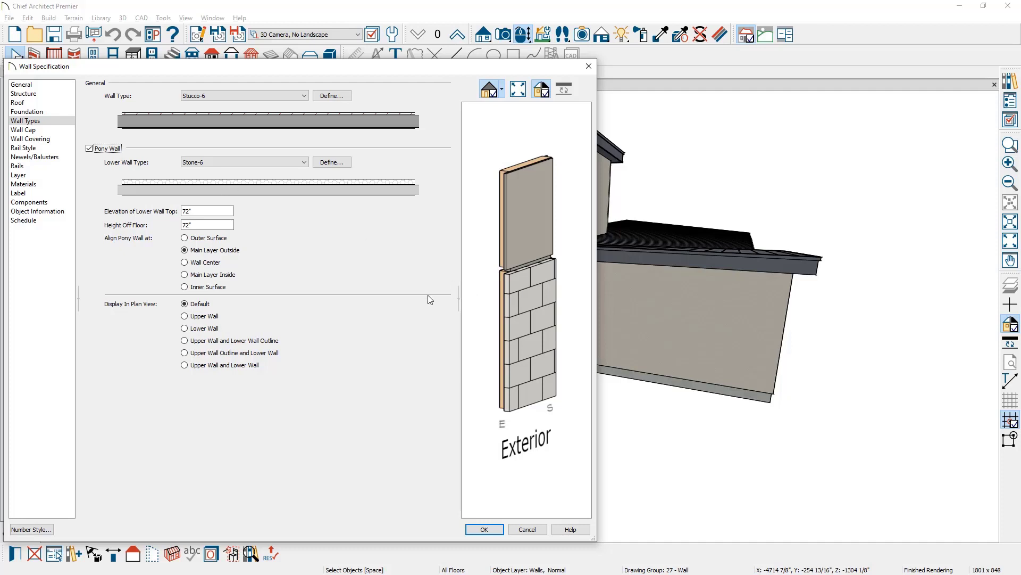
{"action": "left_click", "coordinate": [215, 212]}
{"action": "type", "text": "58"}
{"action": "key", "text": "Tab"}
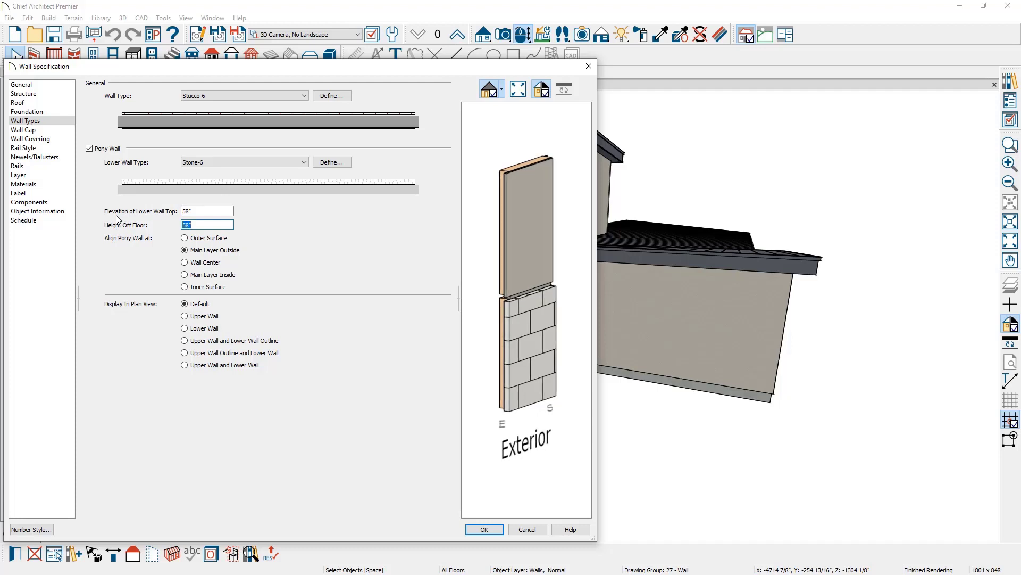
{"action": "left_click", "coordinate": [53, 129]}
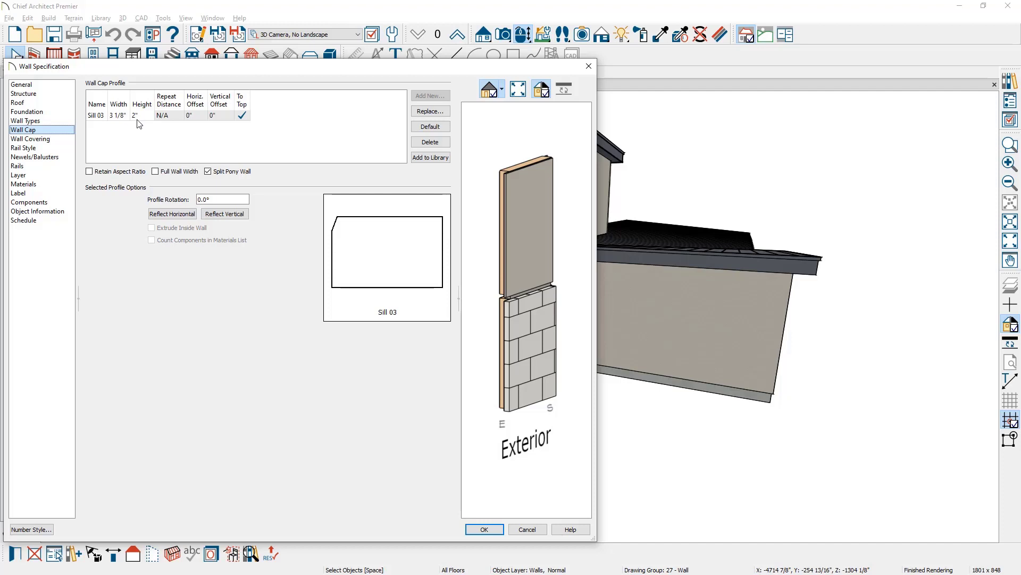
{"action": "left_click", "coordinate": [489, 530]}
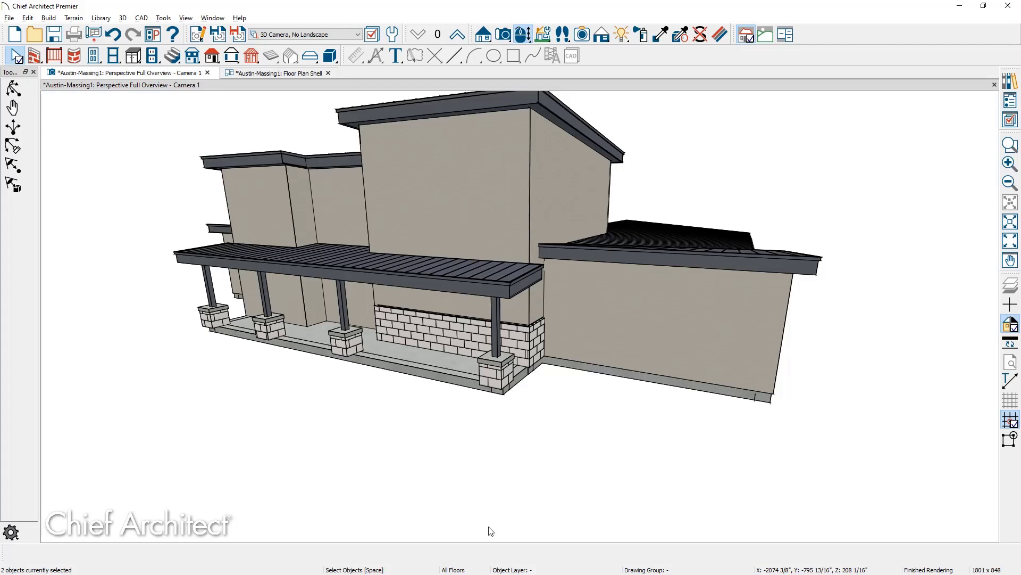
Paint Wide Plank Exterior Cladding on the wall face beside the post and the band above the stone.
{"action": "left_click", "coordinate": [1010, 81]}
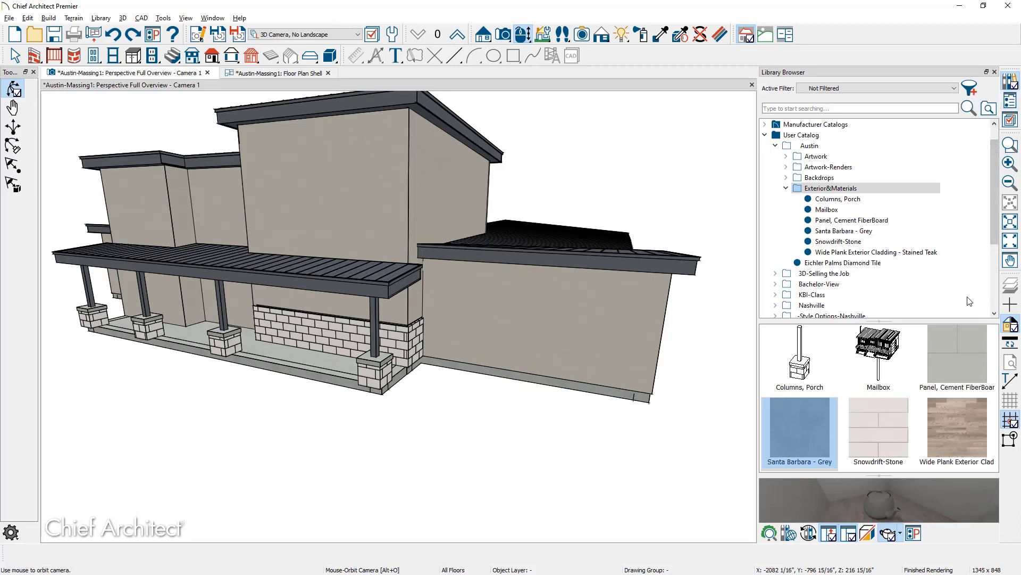
{"action": "left_click", "coordinate": [957, 408]}
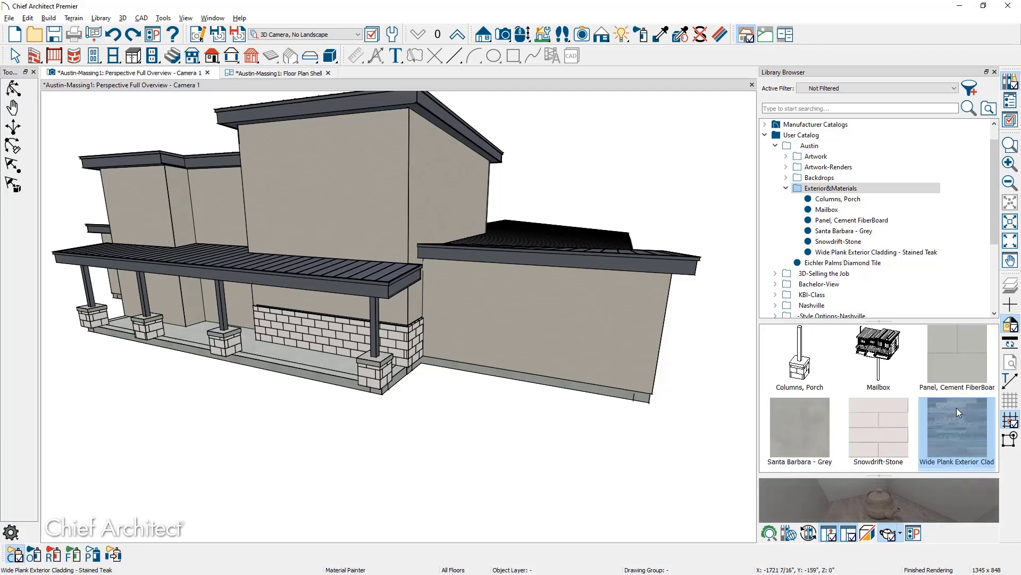
{"action": "left_click", "coordinate": [418, 303]}
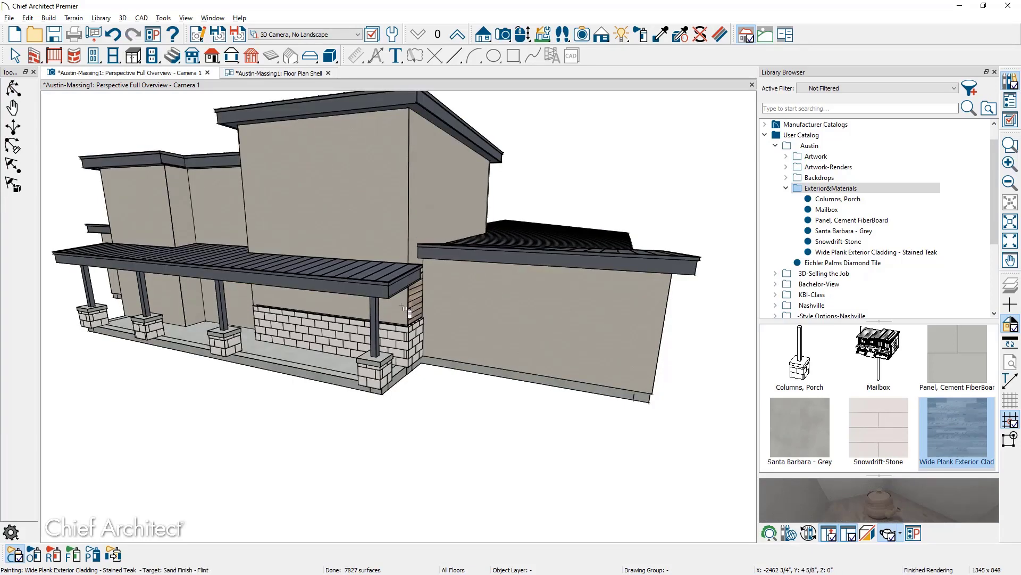
{"action": "left_click", "coordinate": [407, 310]}
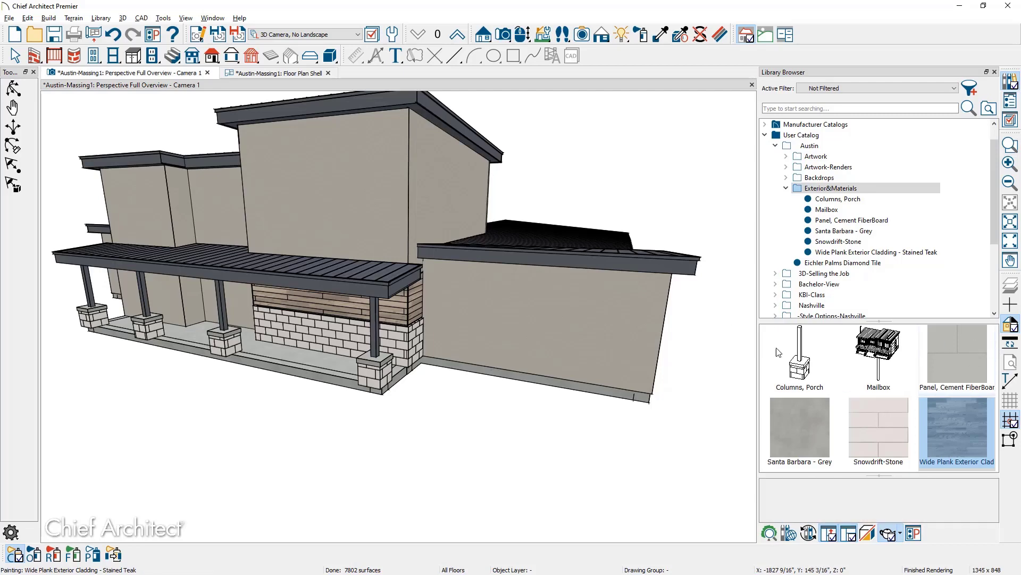
Paint the low right-hand wall with Panel, Cement FiberBoard.
{"action": "left_click", "coordinate": [957, 354]}
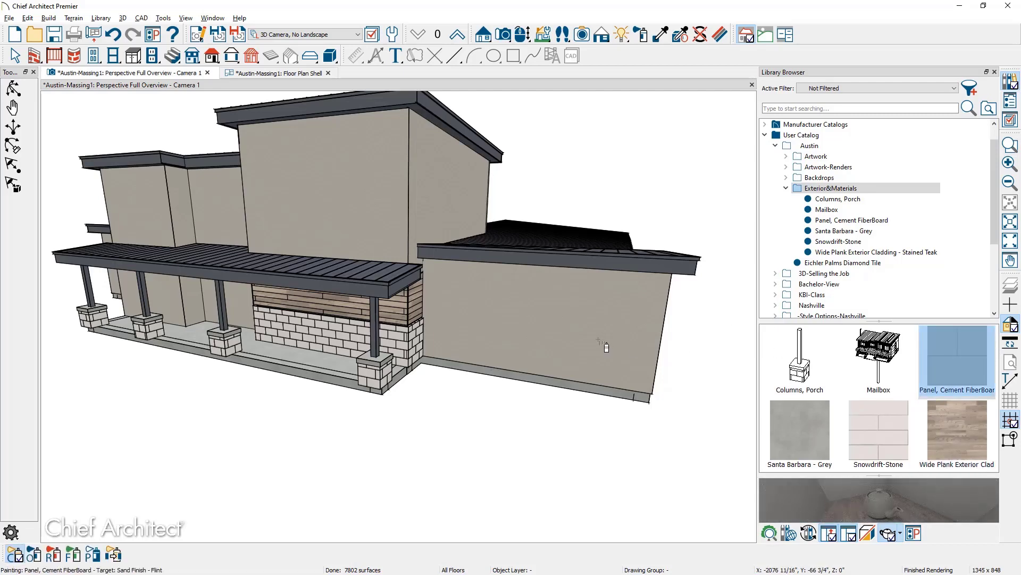
{"action": "left_click", "coordinate": [601, 344]}
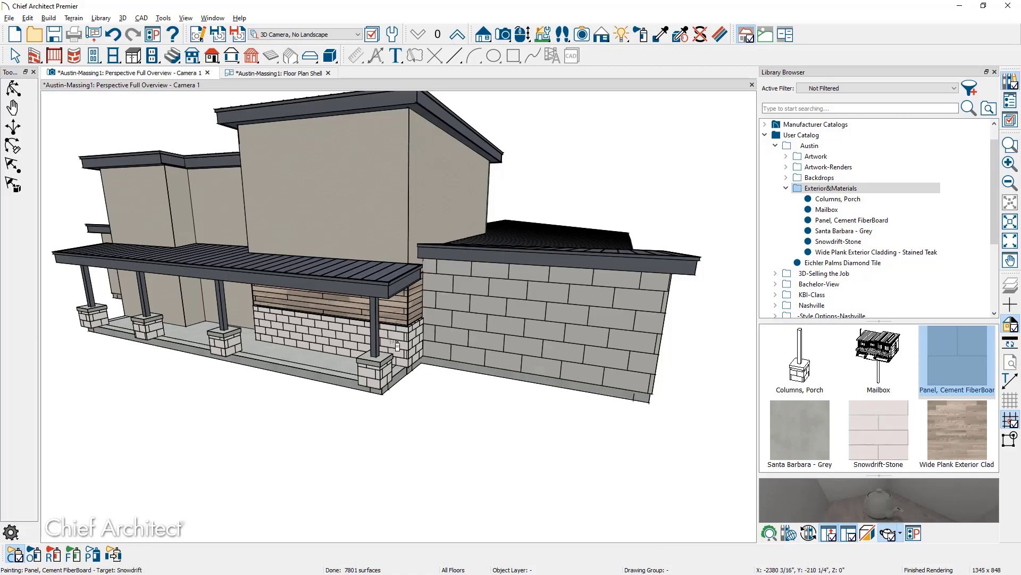
{"action": "scroll", "coordinate": [409, 322], "scroll_direction": "up", "scroll_amount": 5}
{"action": "middle_click_drag", "start_coordinate": [486, 320], "coordinate": [476, 320]}
{"action": "key", "text": "space"}
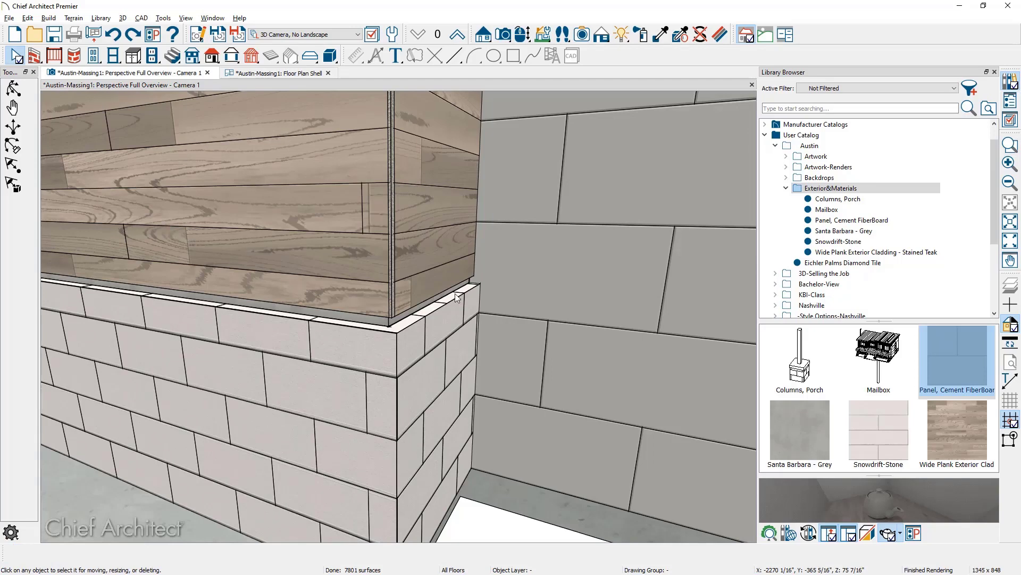
Turn off Split Pony Wall on the porch-corner stone wall so its cap runs continuously.
{"action": "left_click", "coordinate": [451, 332]}
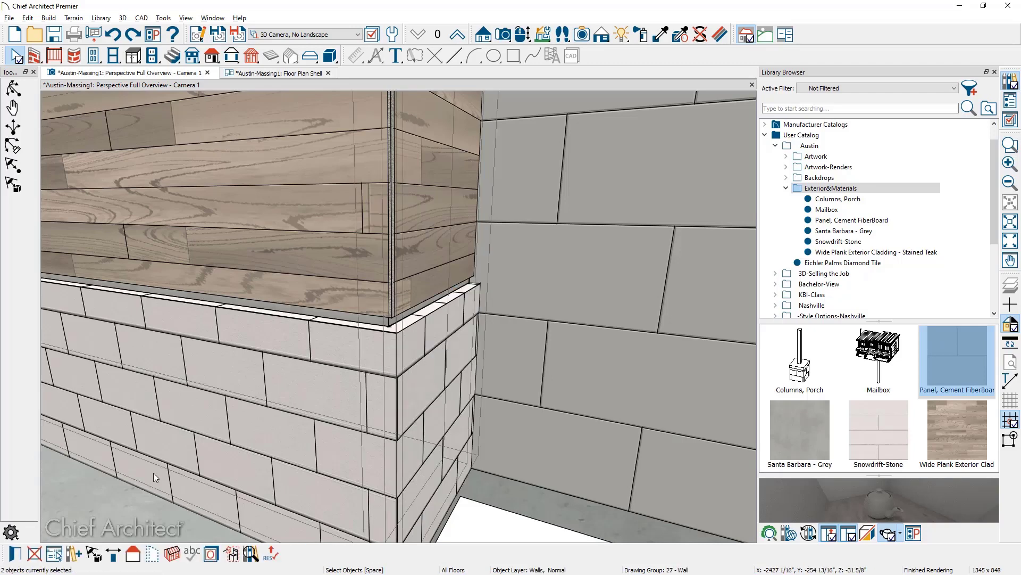
{"action": "left_click", "coordinate": [15, 553]}
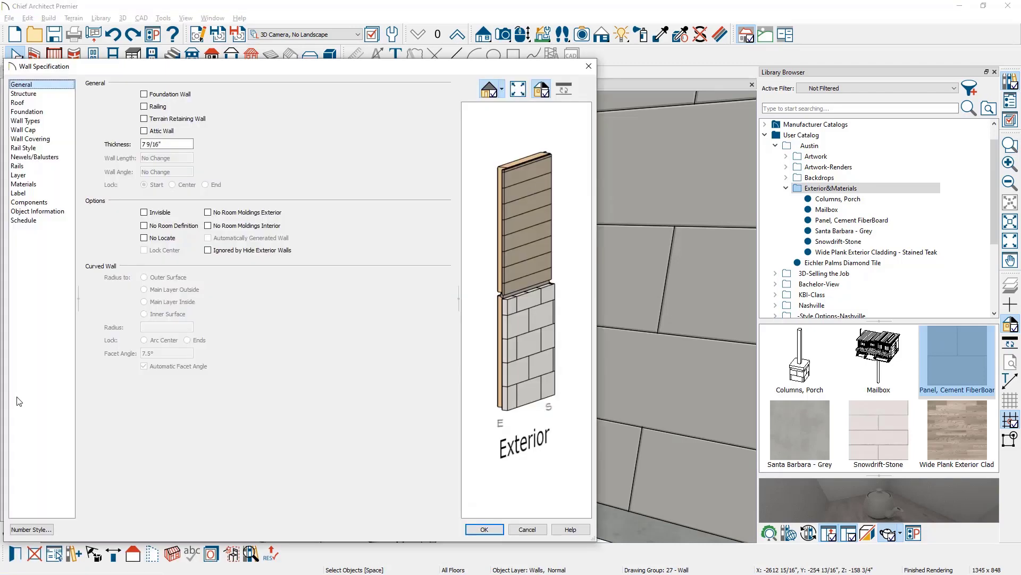
{"action": "left_click", "coordinate": [32, 130]}
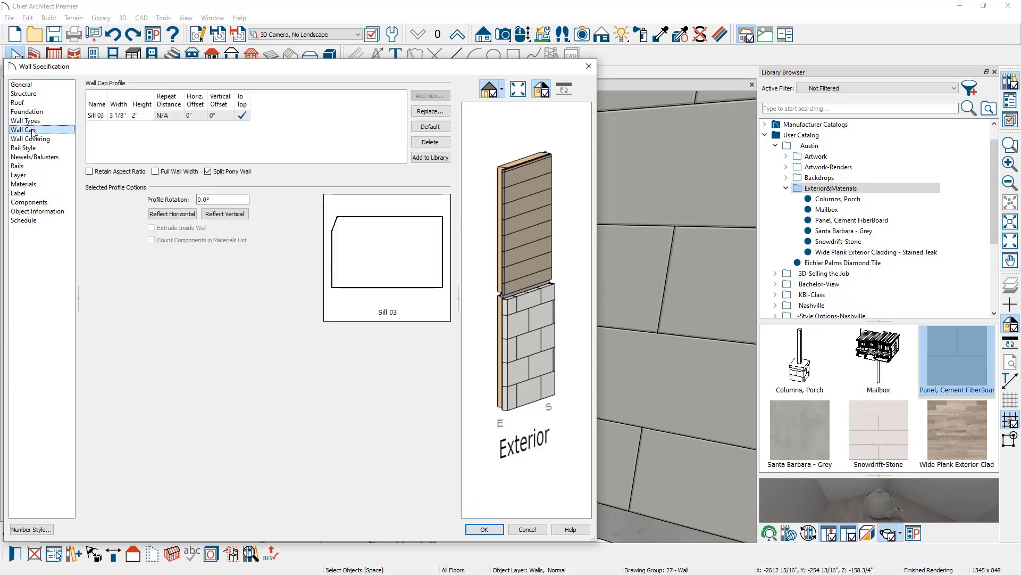
{"action": "left_click", "coordinate": [207, 172]}
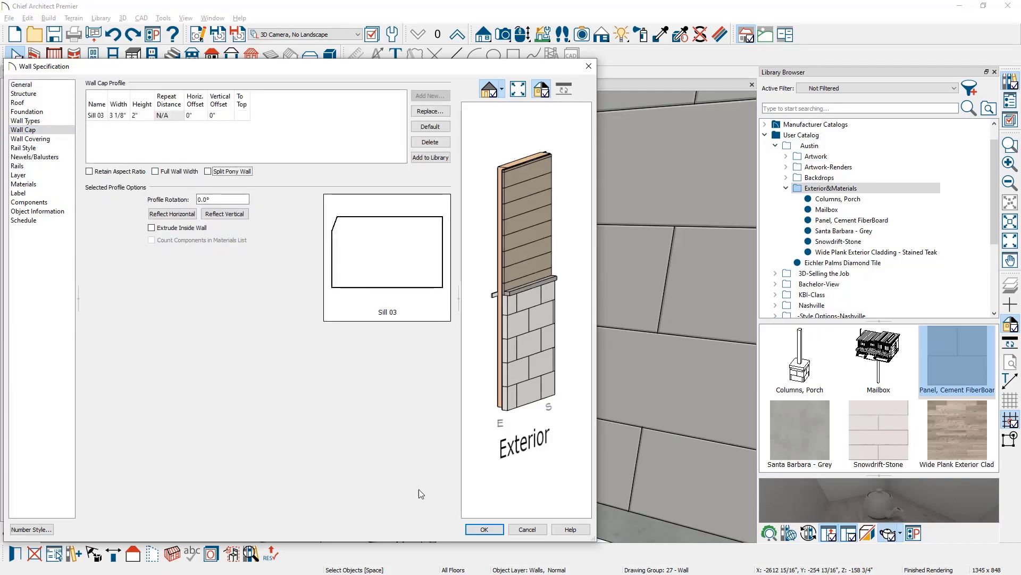
{"action": "left_click", "coordinate": [492, 529]}
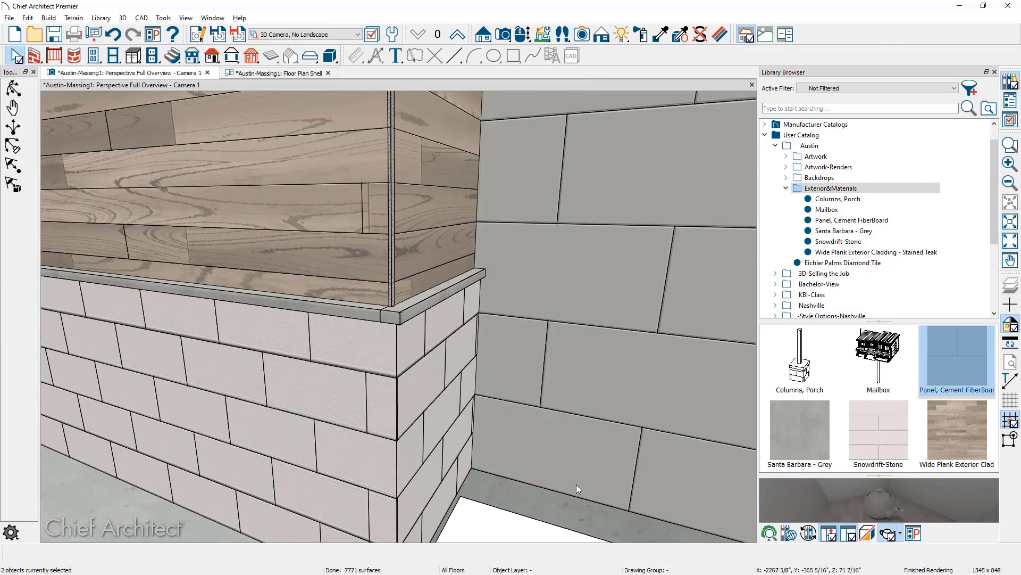
Pick the Santa Barbara - Grey material for the pony wall cap.
{"action": "left_click", "coordinate": [793, 431]}
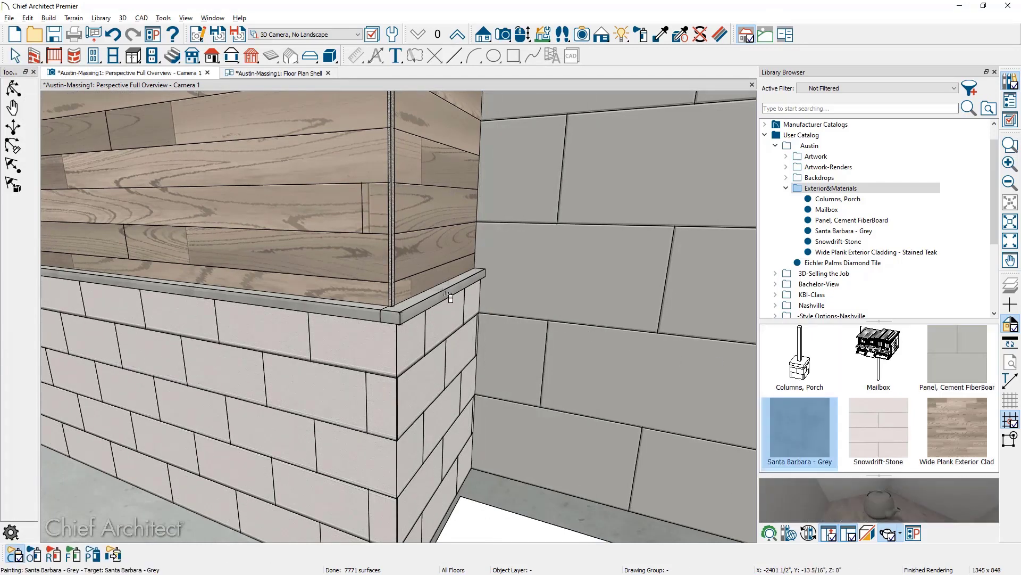
{"action": "scroll", "coordinate": [442, 319], "scroll_direction": "down", "scroll_amount": 5}
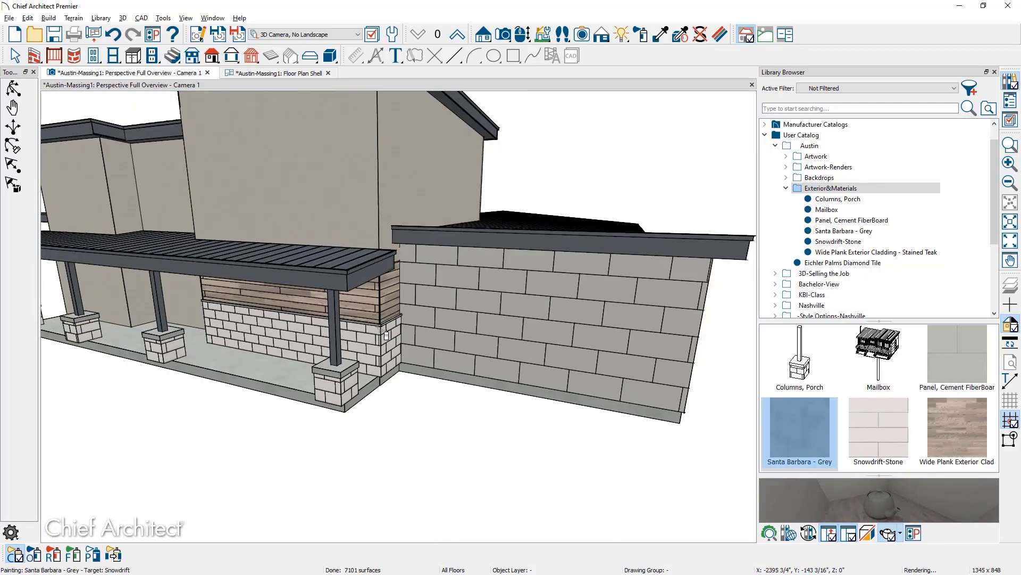
{"action": "scroll", "coordinate": [417, 350], "scroll_direction": "down", "scroll_amount": 3}
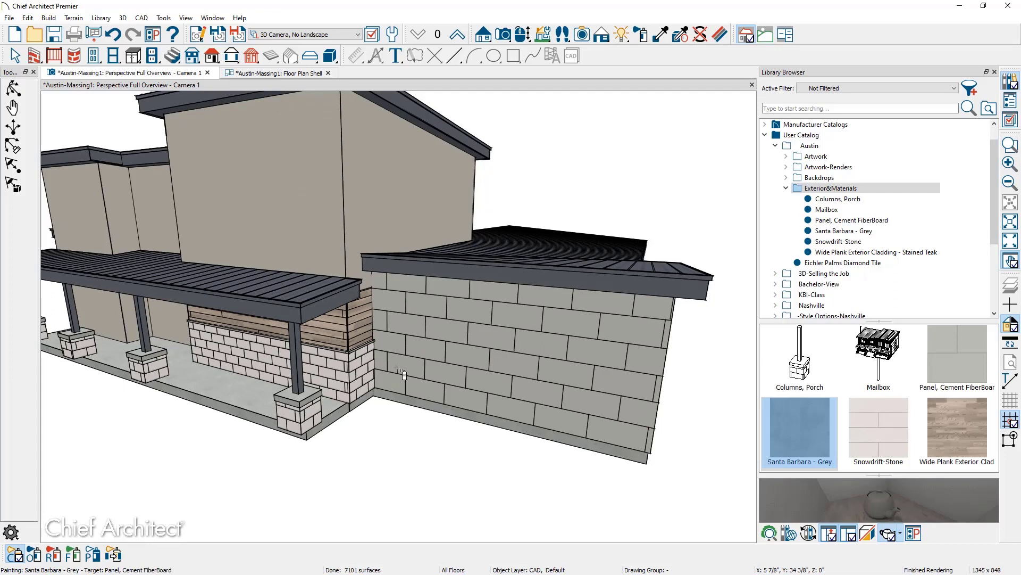
{"action": "mouse_move", "coordinate": [600, 36]}
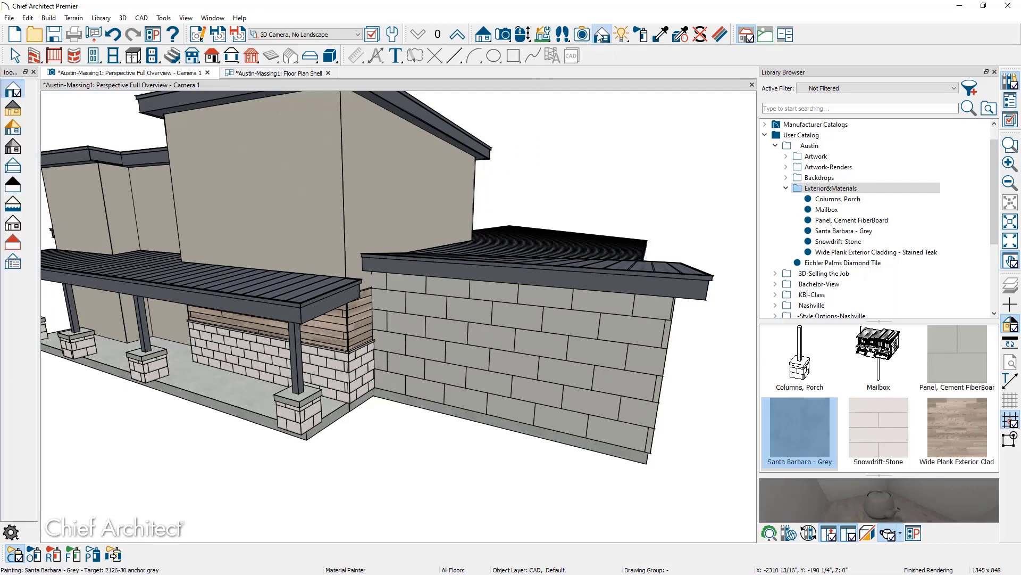
Turn off Line Drawing on Top, lower the camera toward the porch, then return to Floor Plan Shell.
{"action": "left_click", "coordinate": [11, 264]}
{"action": "left_click", "coordinate": [394, 172]}
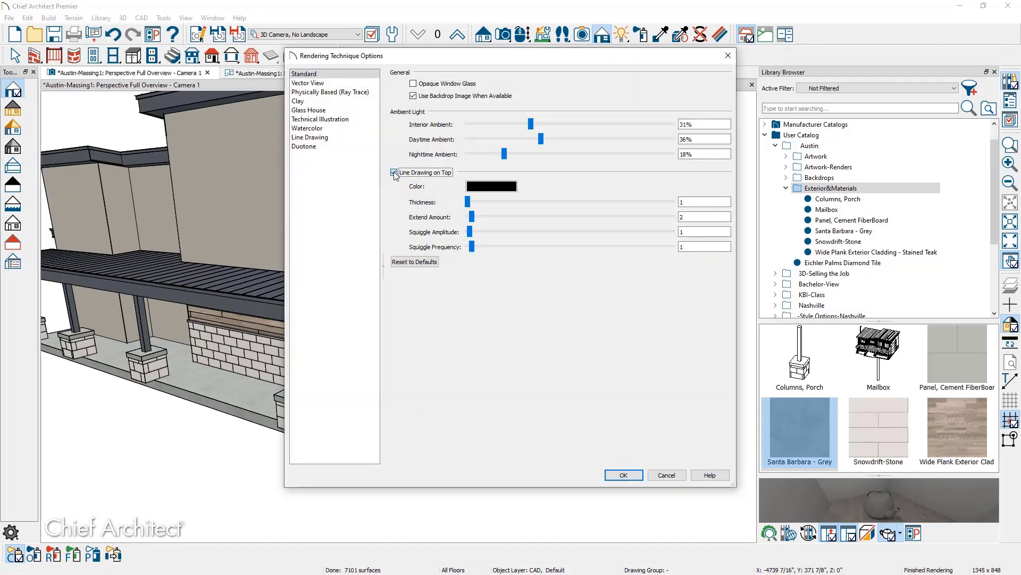
{"action": "left_click", "coordinate": [627, 475]}
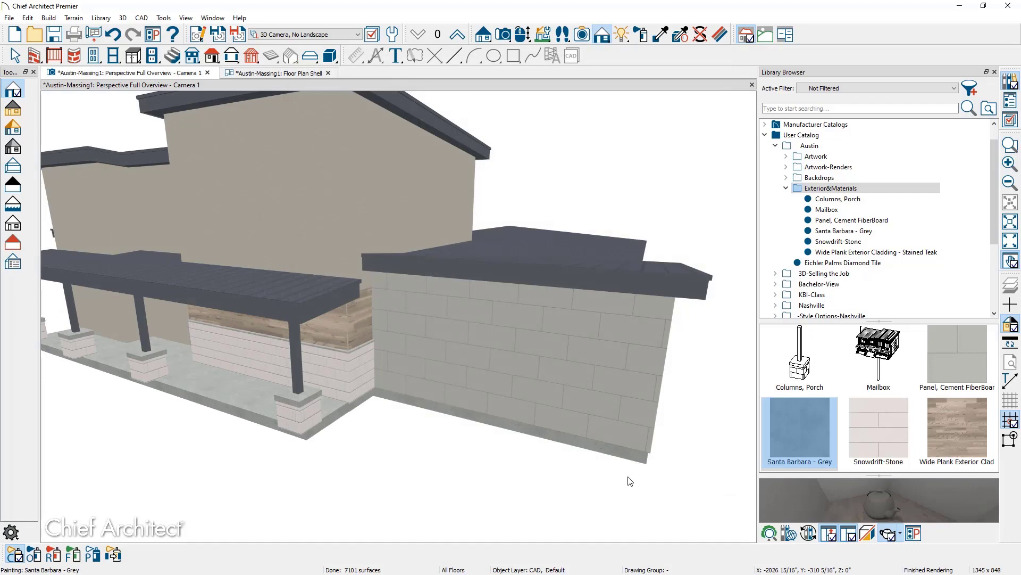
{"action": "middle_click_drag", "start_coordinate": [532, 432], "coordinate": [547, 411]}
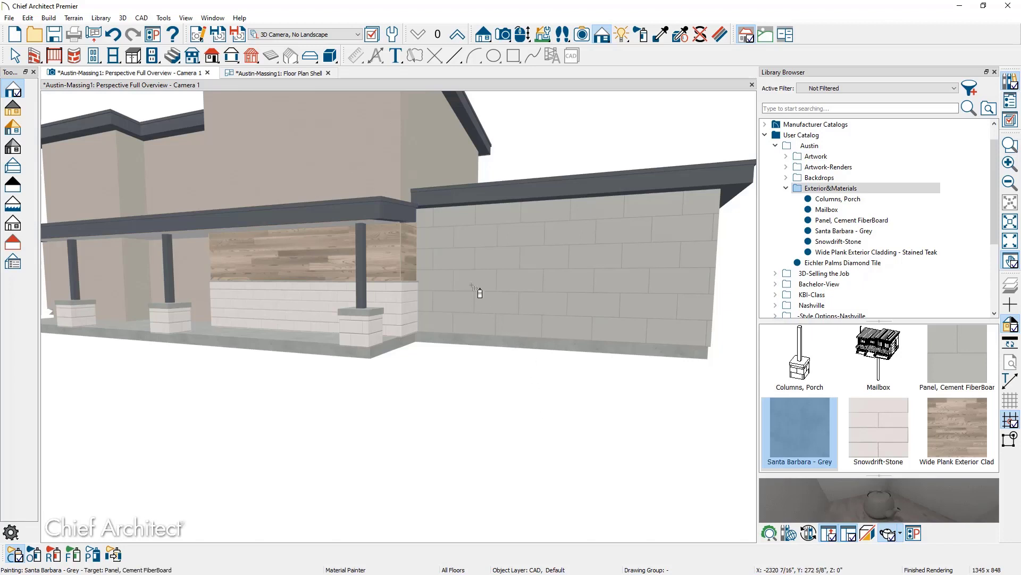
{"action": "left_click", "coordinate": [282, 76]}
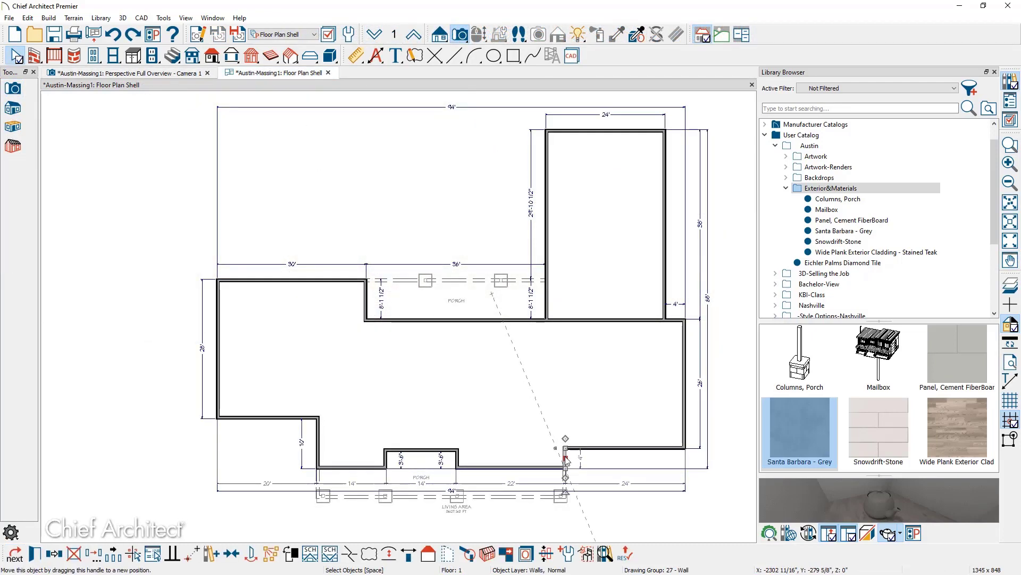
Select the front walls and porch walls around the lower porch and open their Wall Specification.
{"action": "left_click", "coordinate": [461, 461]}
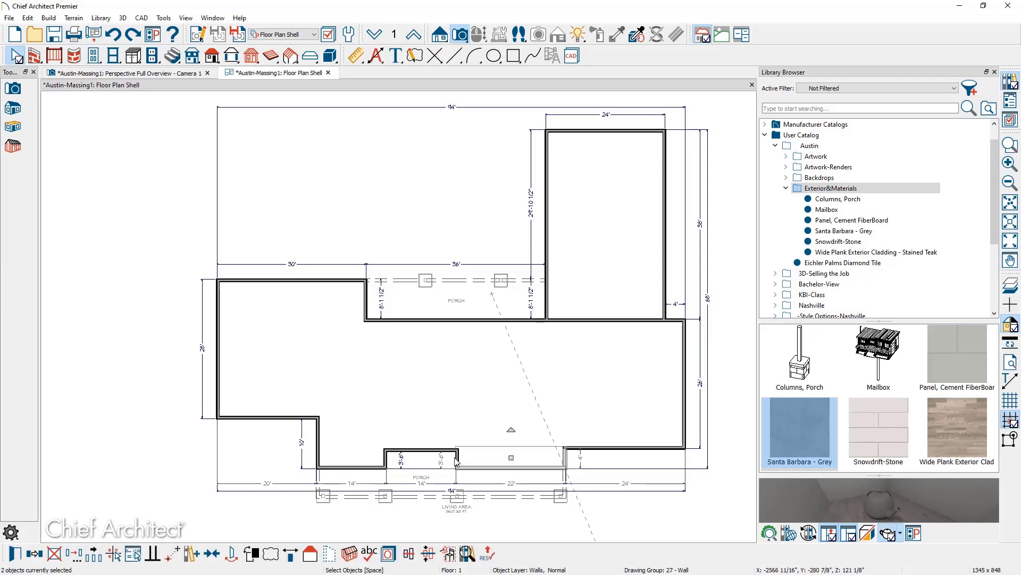
{"action": "left_click", "coordinate": [423, 456], "text": "shift"}
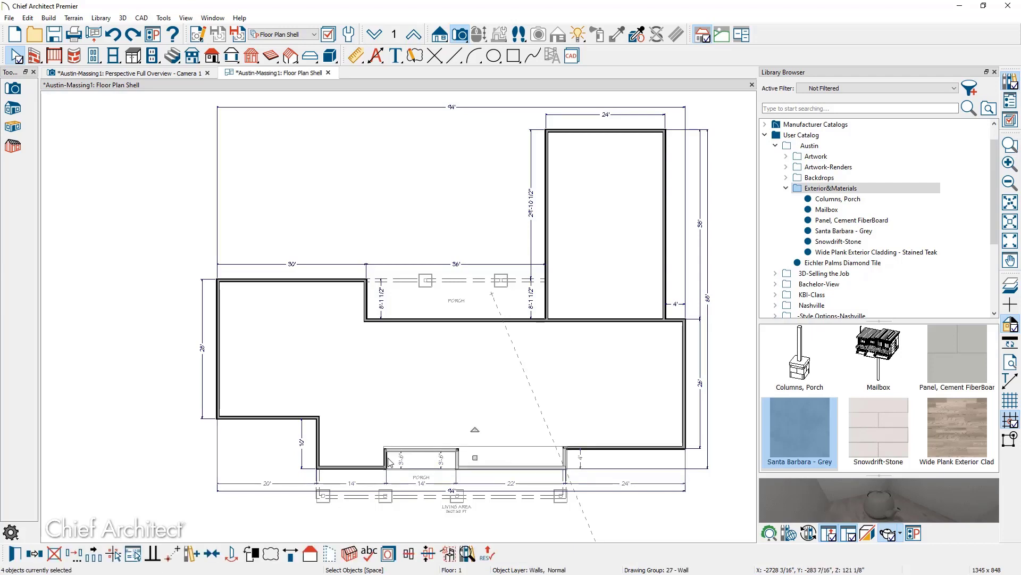
{"action": "left_click", "coordinate": [322, 462], "text": "shift"}
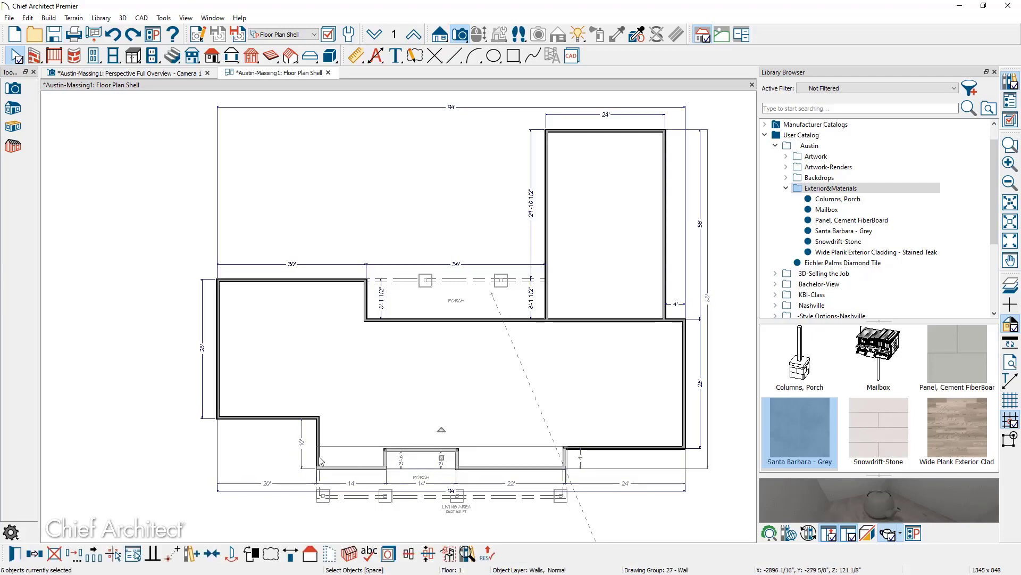
{"action": "left_click", "coordinate": [321, 461], "text": "shift"}
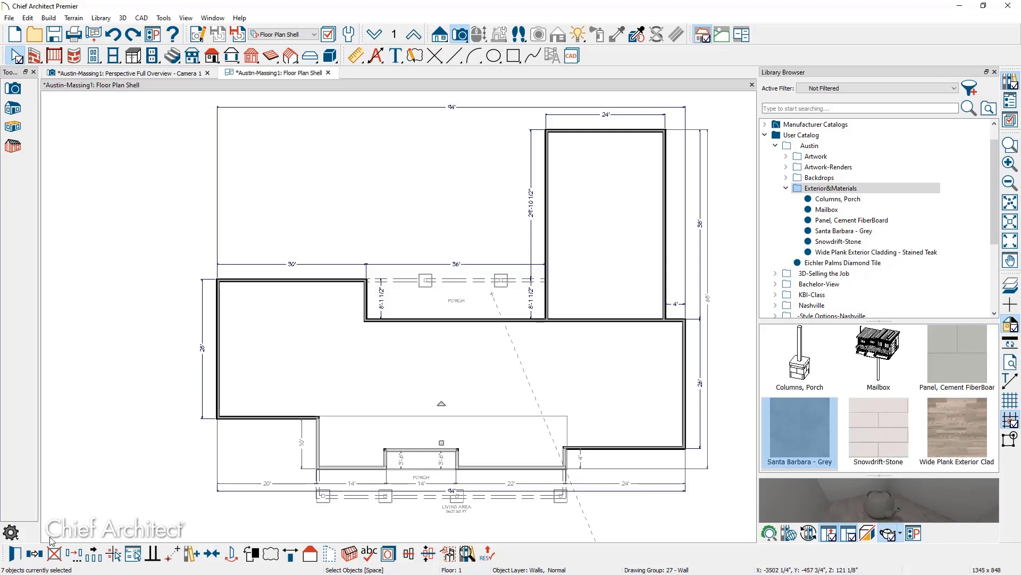
{"action": "left_click", "coordinate": [14, 555]}
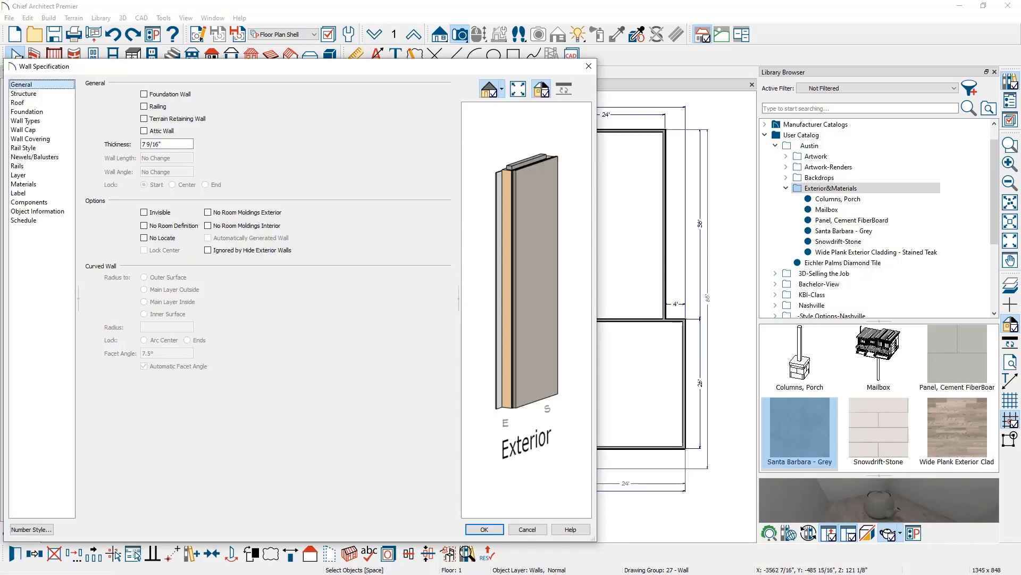
Change the selected walls from Stucco-6 to Siding-6 Plank and view that type's layer definitions.
{"action": "left_click", "coordinate": [44, 121]}
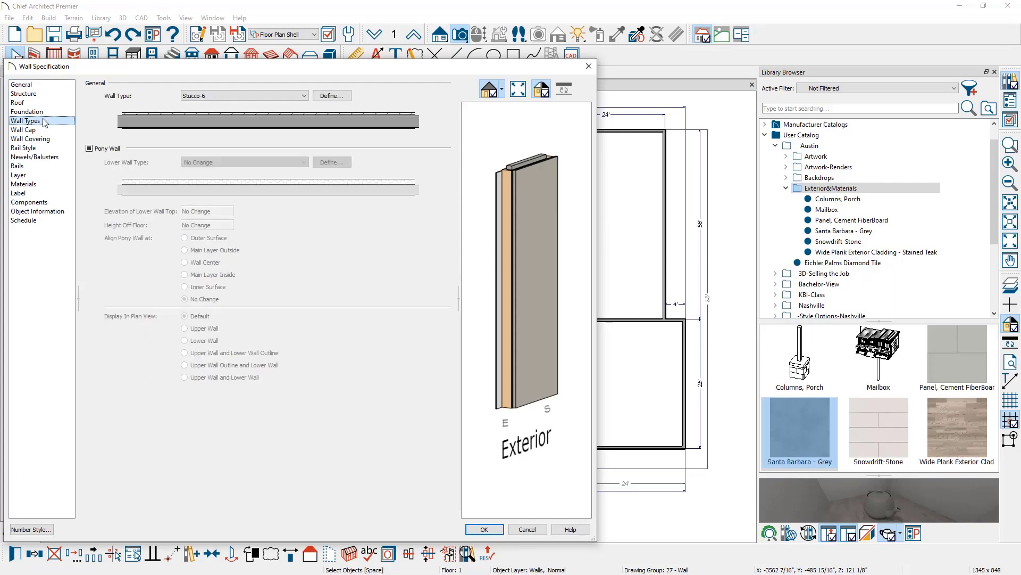
{"action": "left_click", "coordinate": [258, 96]}
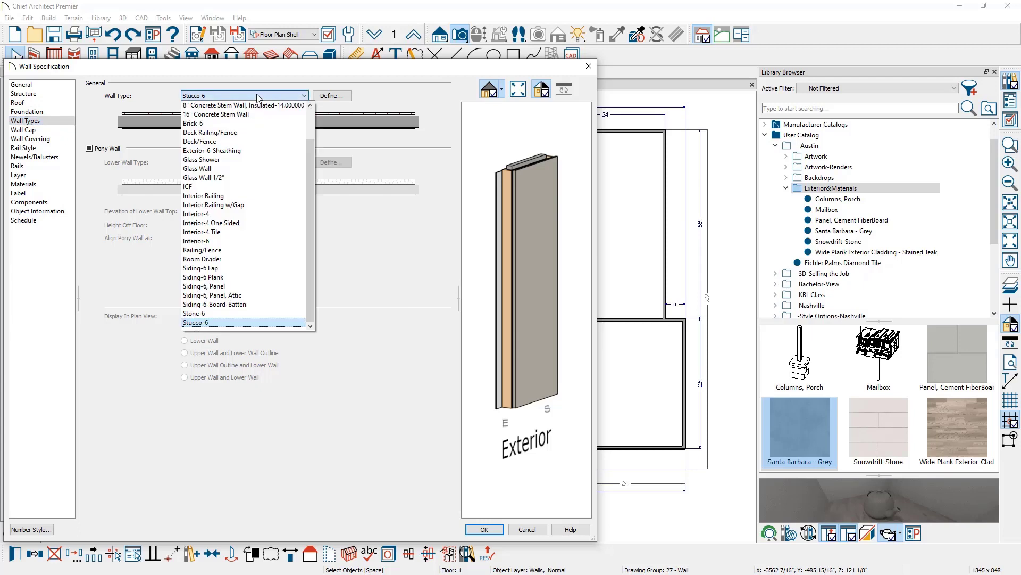
{"action": "left_click", "coordinate": [272, 278]}
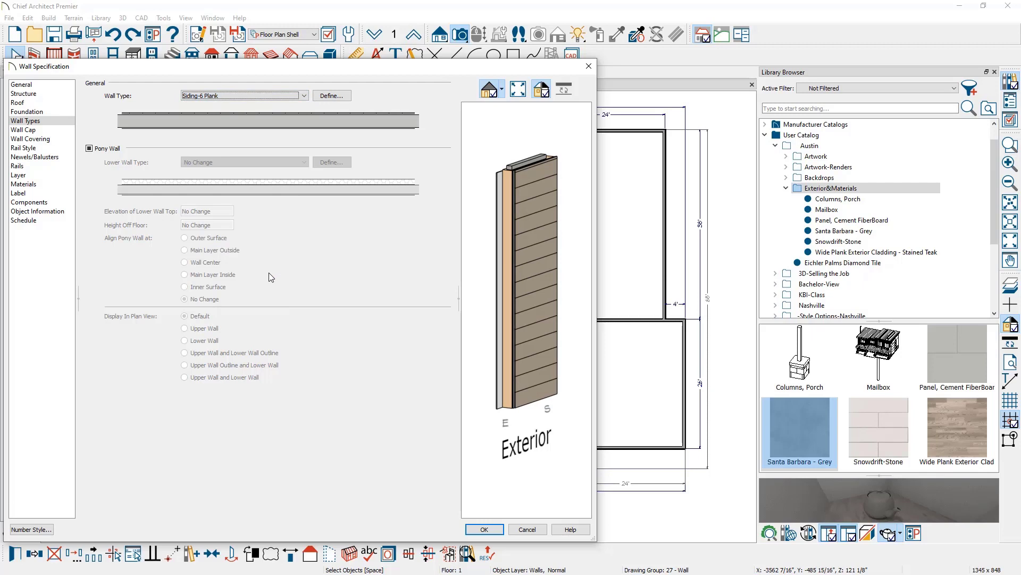
{"action": "left_click", "coordinate": [331, 96]}
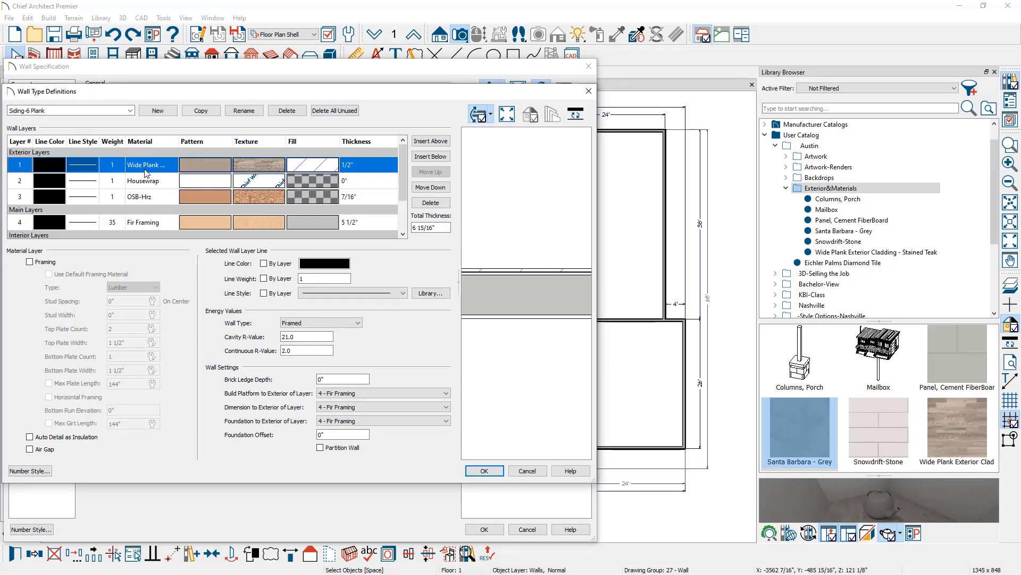
Check the Wide Plank material on the Siding-6 Plank outer layer, then close the layer definitions unchanged.
{"action": "left_click", "coordinate": [255, 167]}
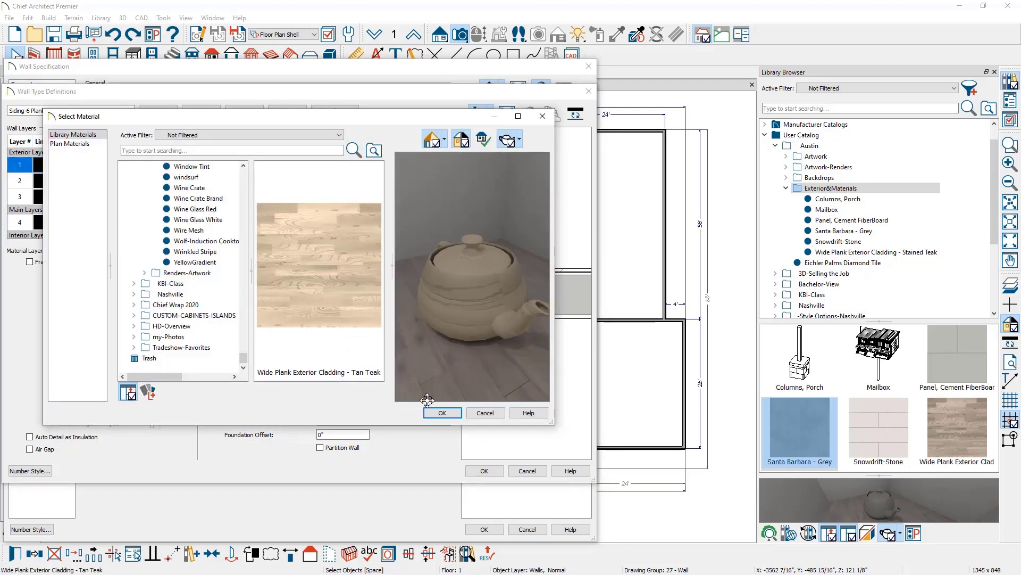
{"action": "left_click", "coordinate": [488, 413]}
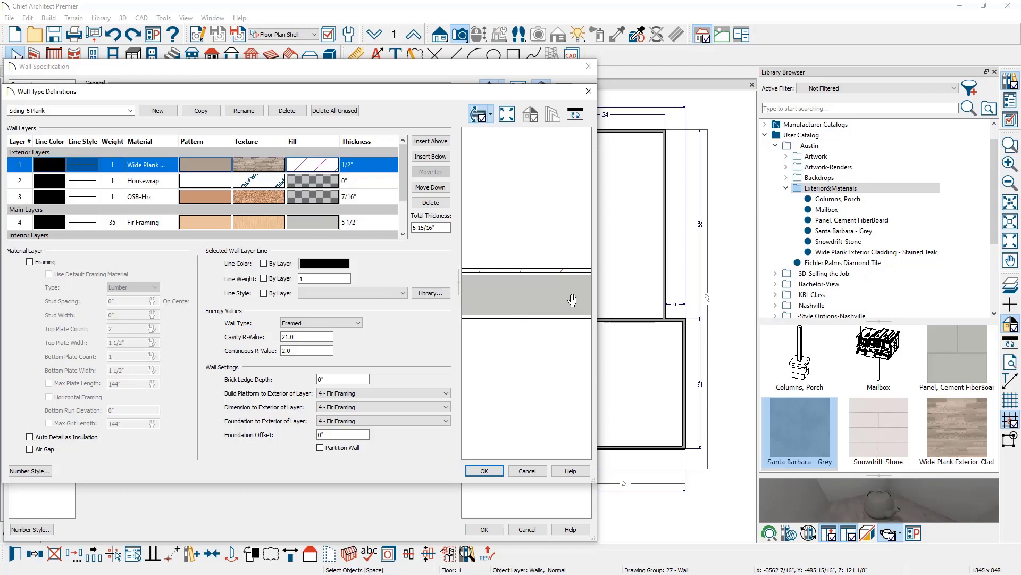
{"action": "left_click", "coordinate": [524, 469]}
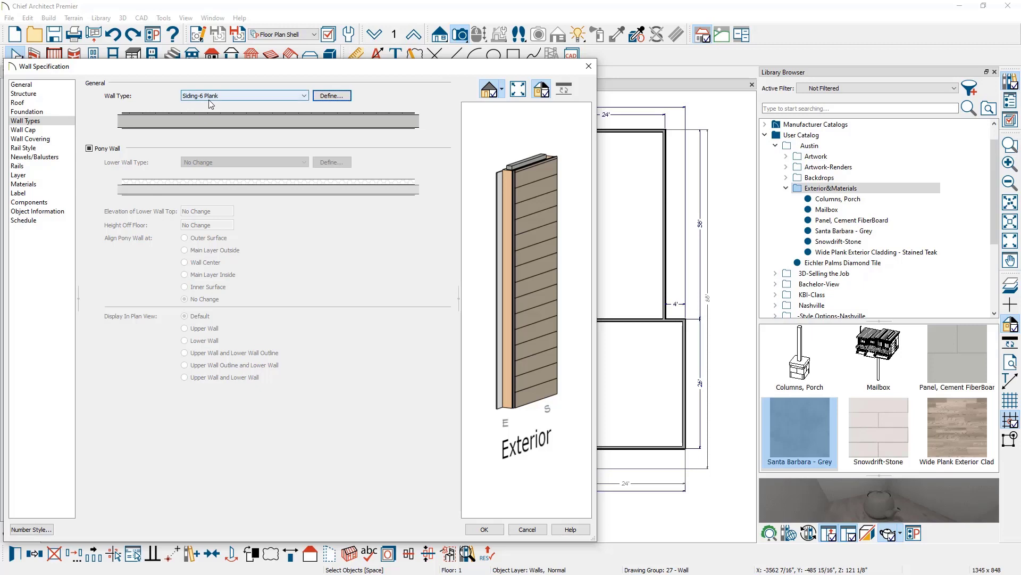
Give the front walls a pony wall with a 58" lower wall top and an unsplit wall cap.
{"action": "left_click", "coordinate": [90, 151]}
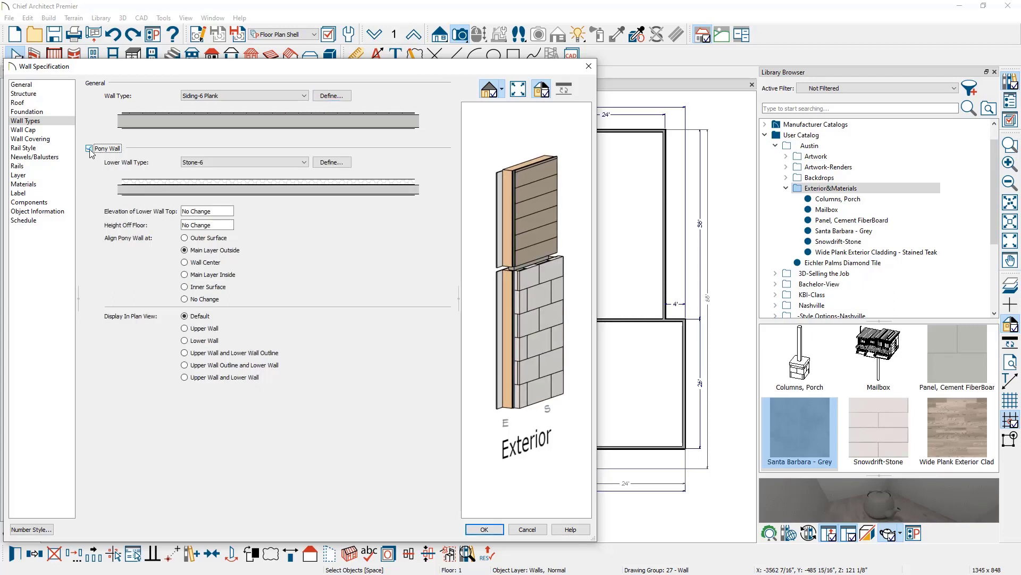
{"action": "left_click", "coordinate": [207, 211]}
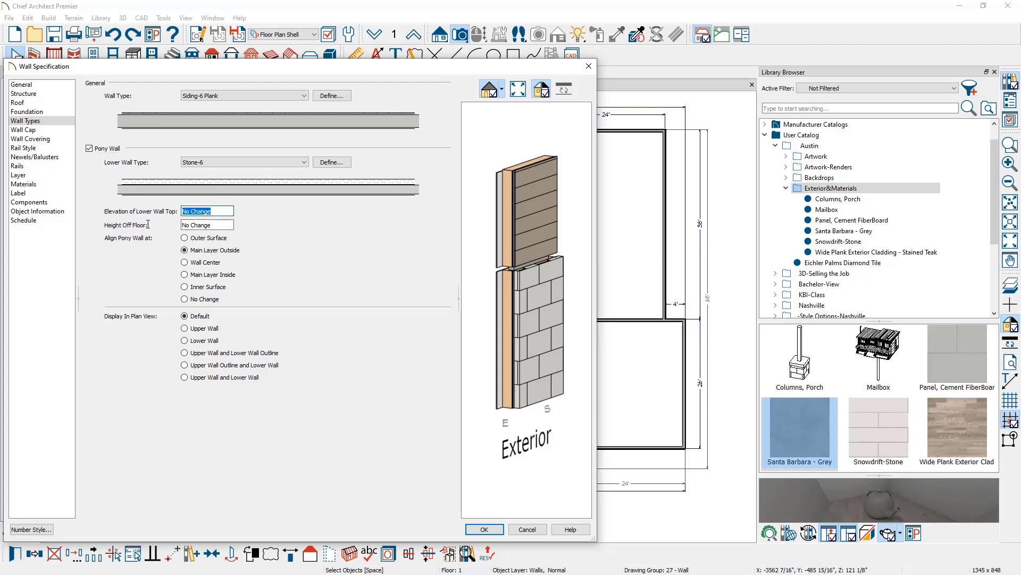
{"action": "type", "text": "58"}
{"action": "key", "text": "Tab"}
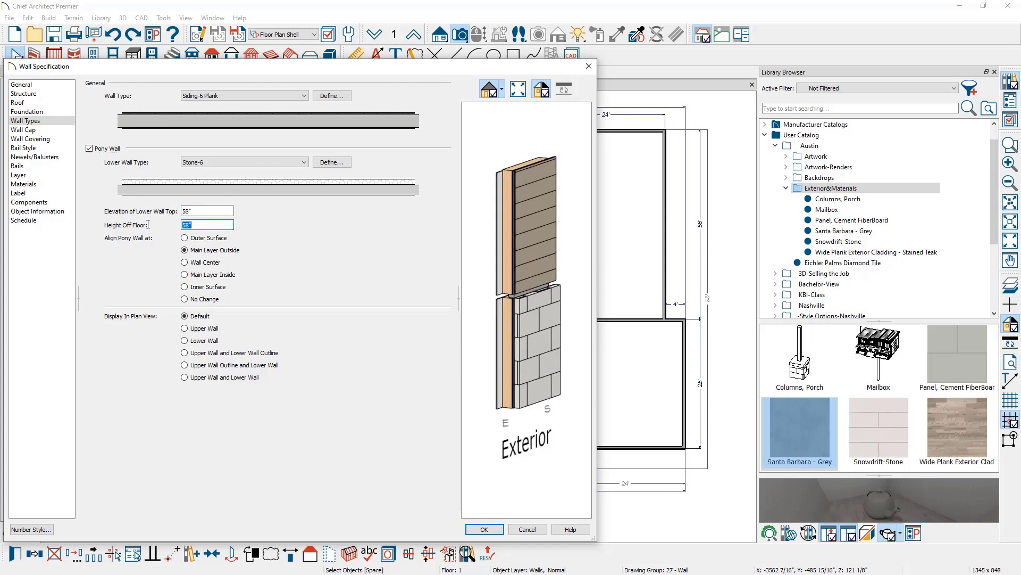
{"action": "left_click", "coordinate": [54, 139]}
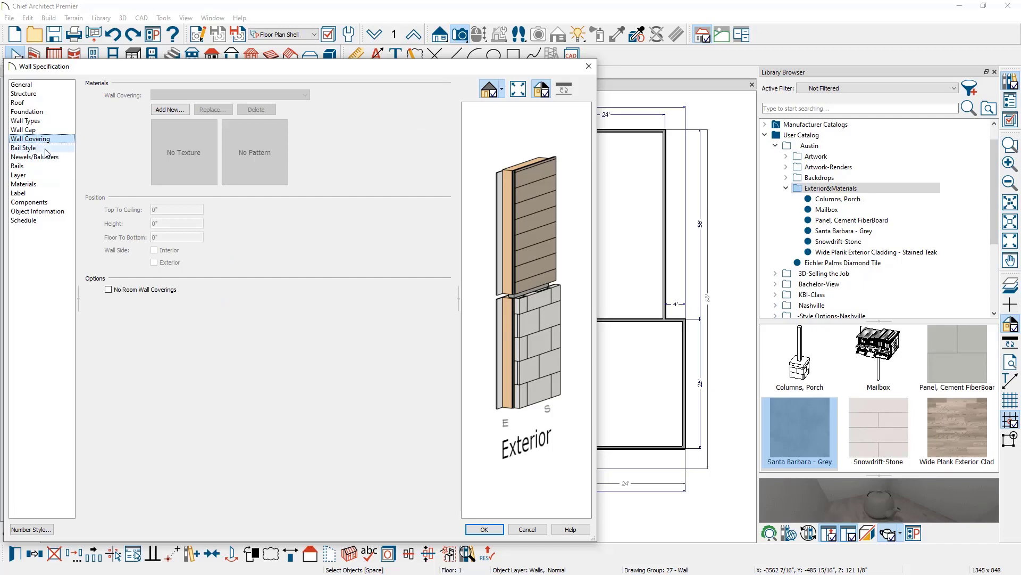
{"action": "left_click", "coordinate": [42, 131]}
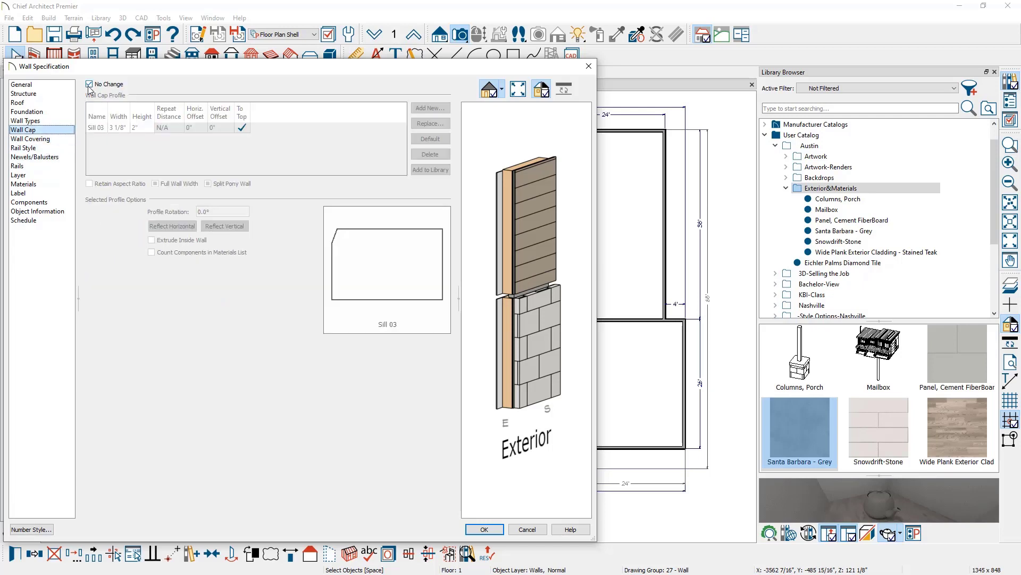
{"action": "left_click", "coordinate": [208, 183]}
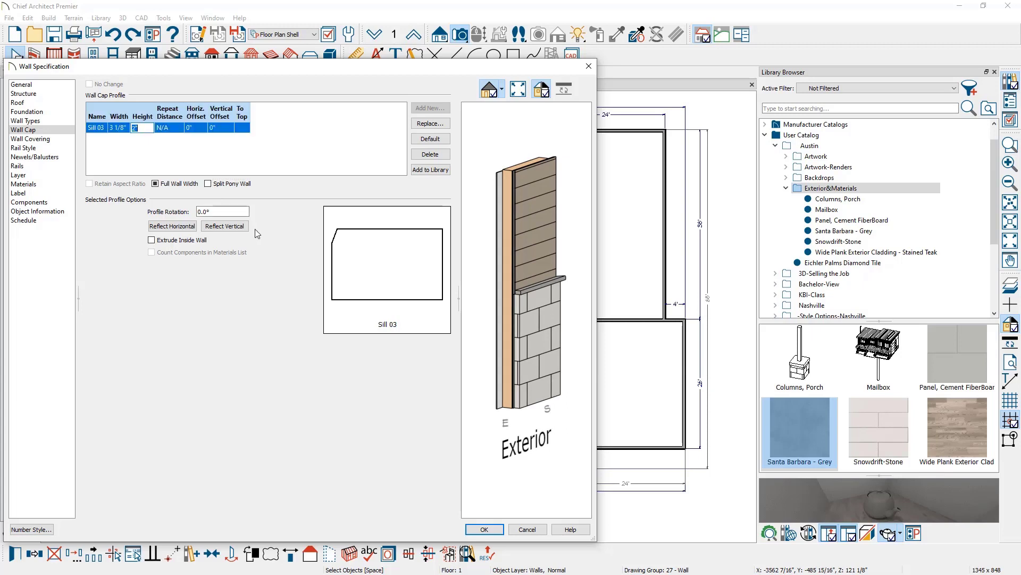
{"action": "left_click", "coordinate": [485, 529]}
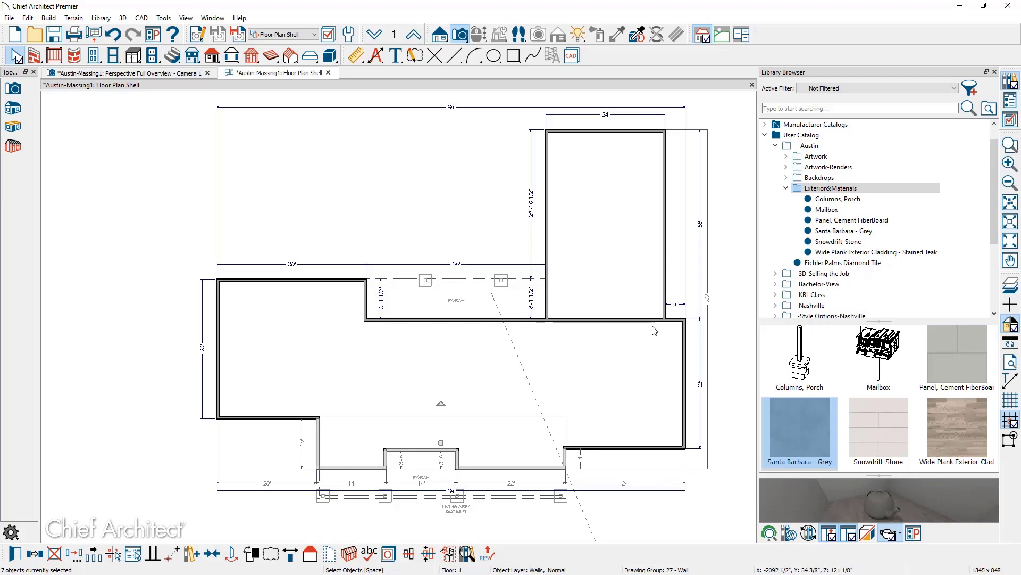
{"action": "left_click", "coordinate": [597, 319]}
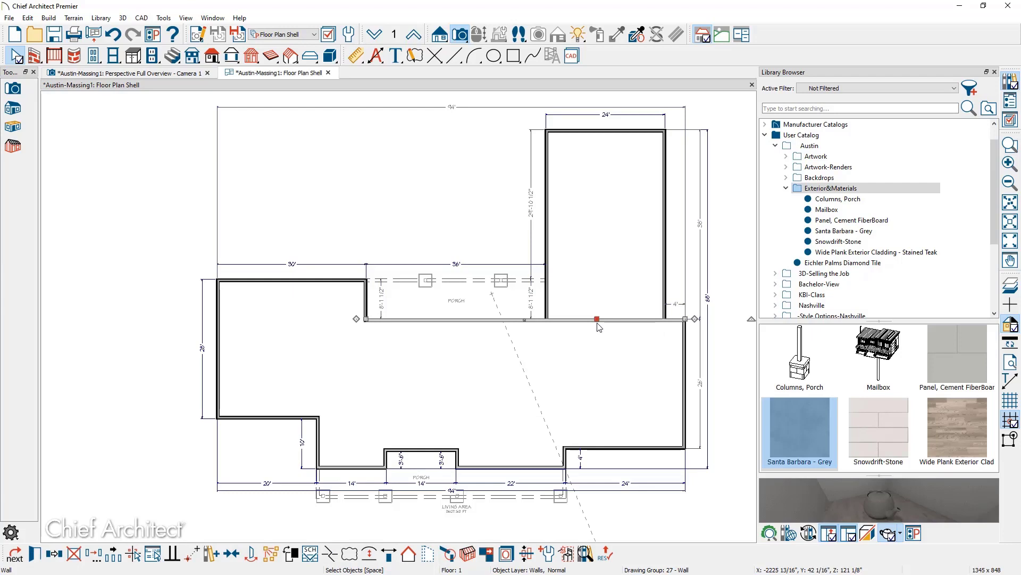
{"action": "key", "text": "Escape"}
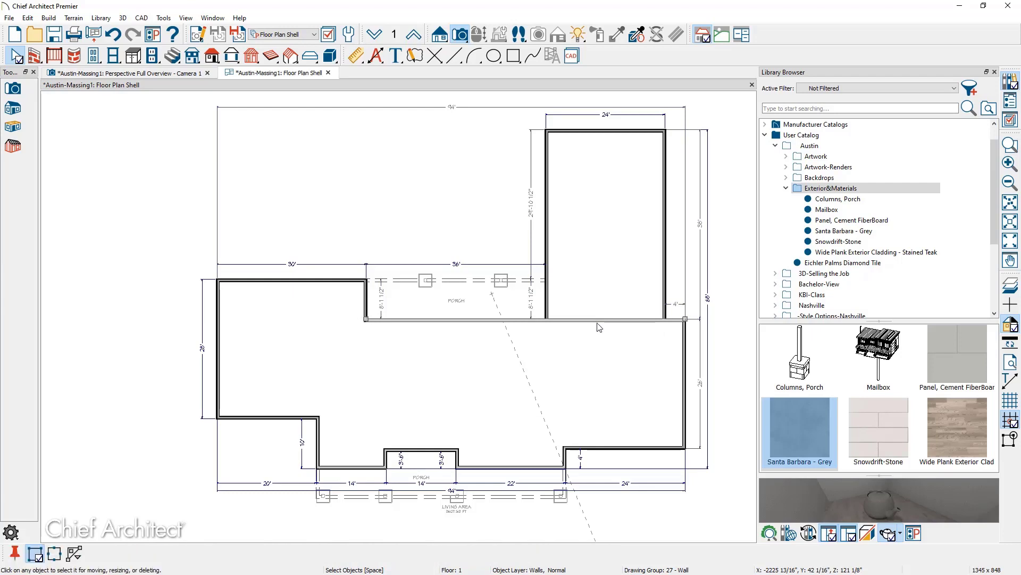
{"action": "left_click", "coordinate": [548, 320]}
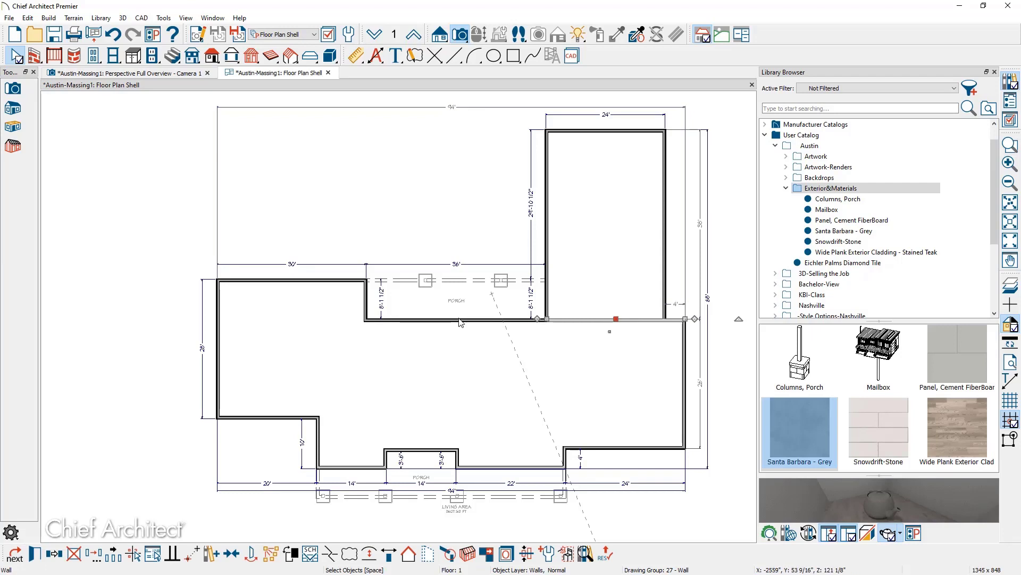
{"action": "left_click", "coordinate": [637, 34]}
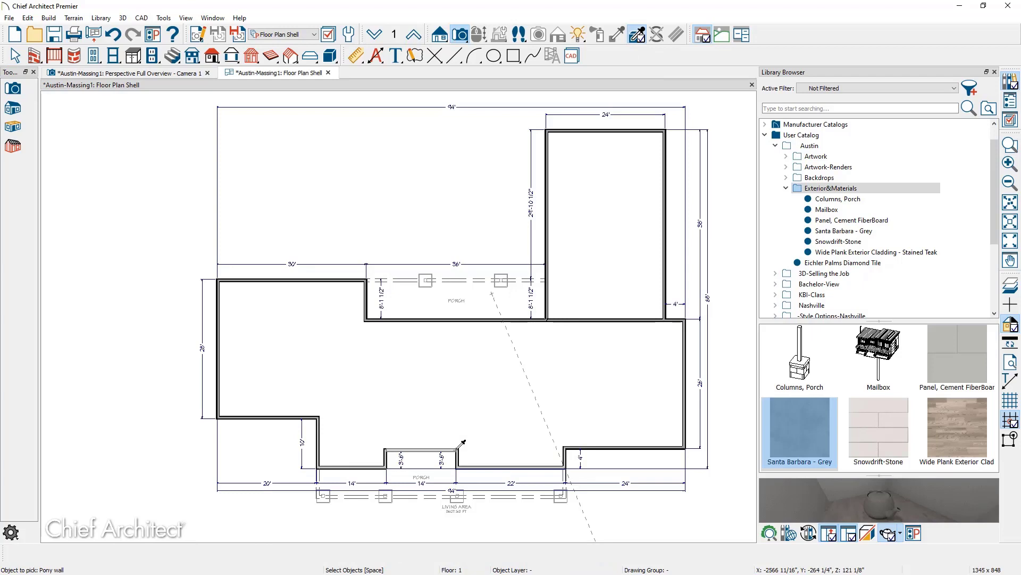
{"action": "left_click", "coordinate": [462, 443]}
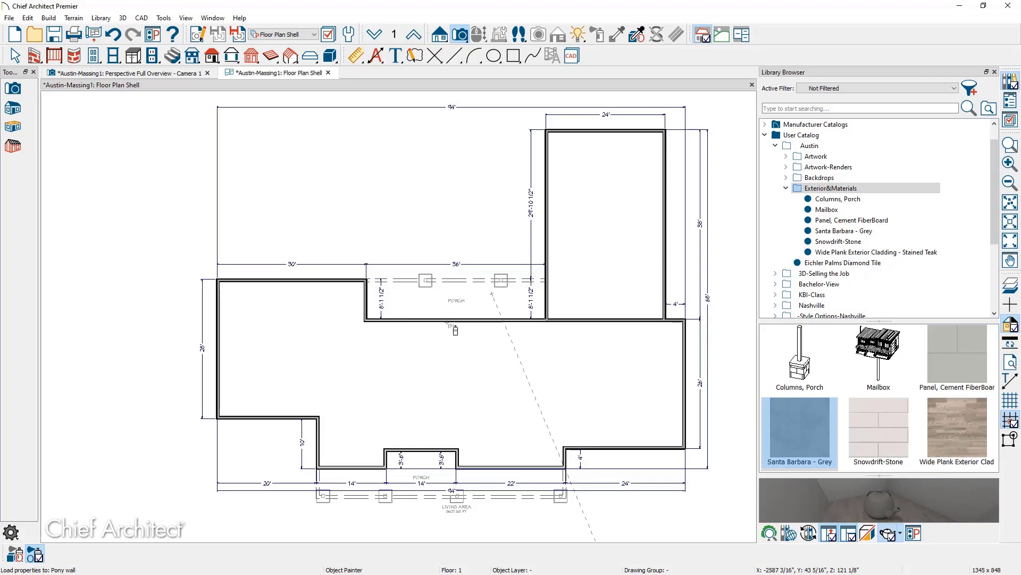
{"action": "key", "text": "space"}
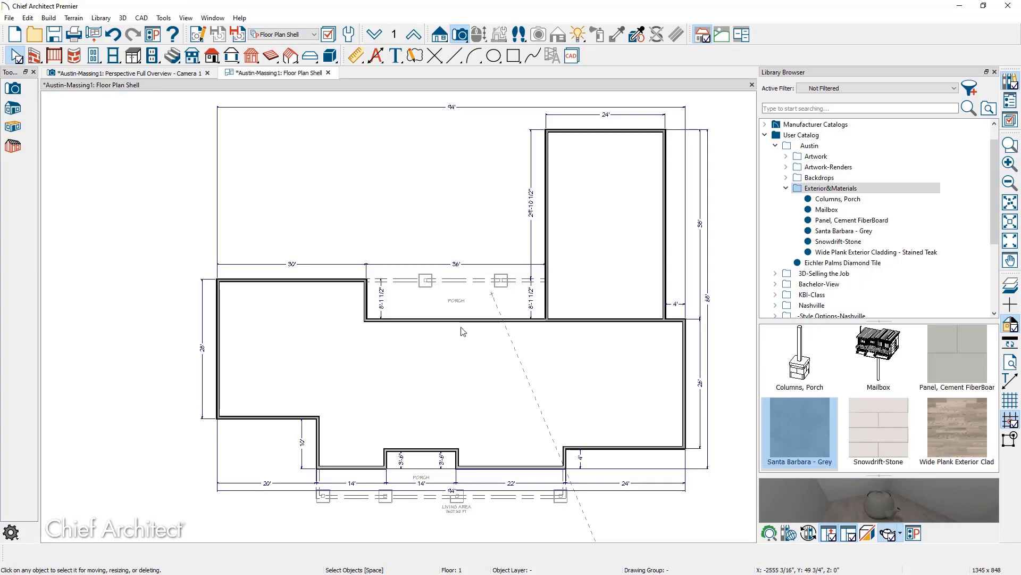
Zoom in on the porch and switch the layer set to Floor Plan.
{"action": "scroll", "coordinate": [429, 347], "scroll_direction": "up", "scroll_amount": 3}
{"action": "scroll", "coordinate": [428, 348], "scroll_direction": "up", "scroll_amount": 3}
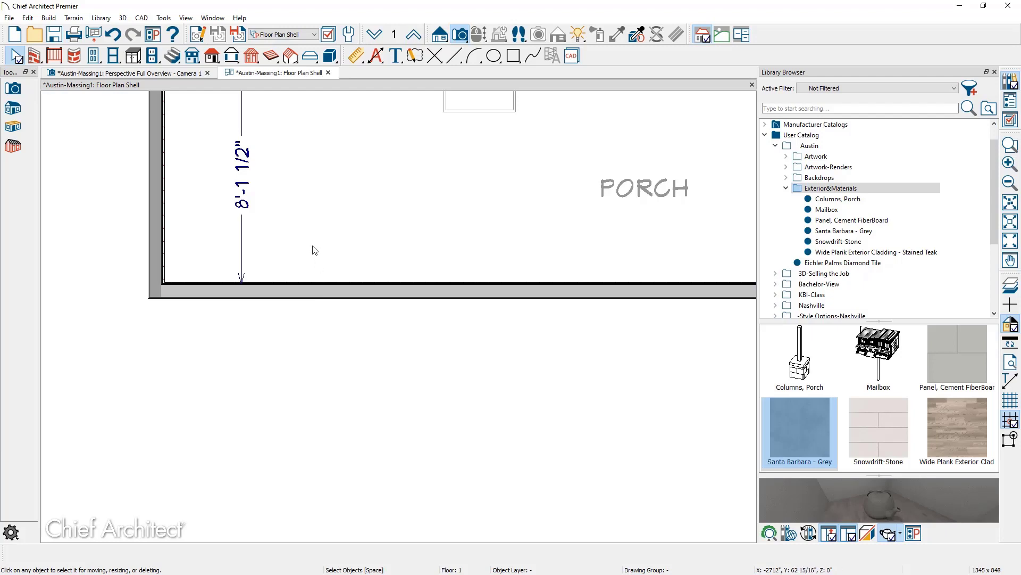
{"action": "left_click", "coordinate": [292, 38]}
{"action": "left_click", "coordinate": [283, 99]}
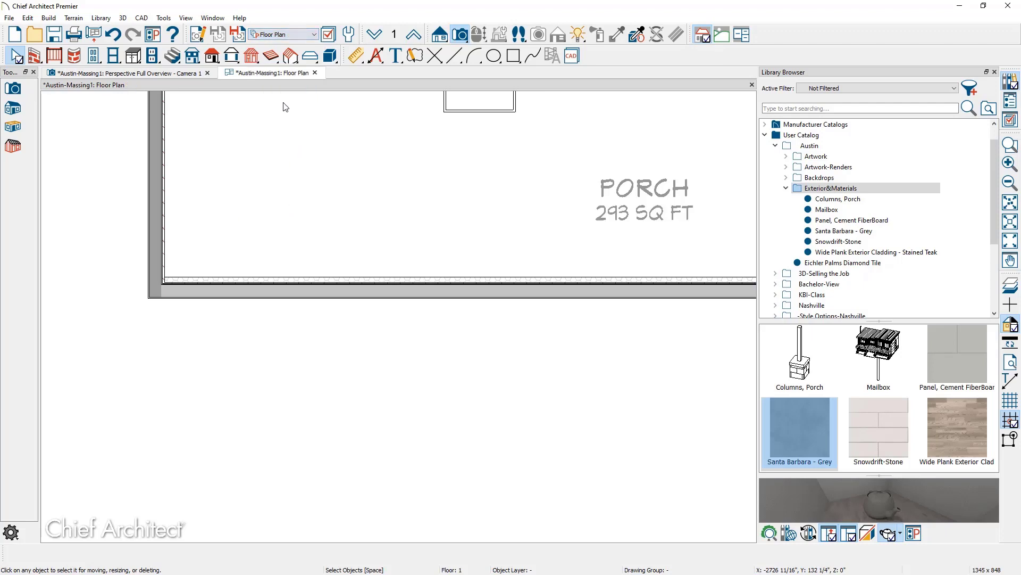
{"action": "scroll", "coordinate": [193, 314], "scroll_direction": "up", "scroll_amount": 2}
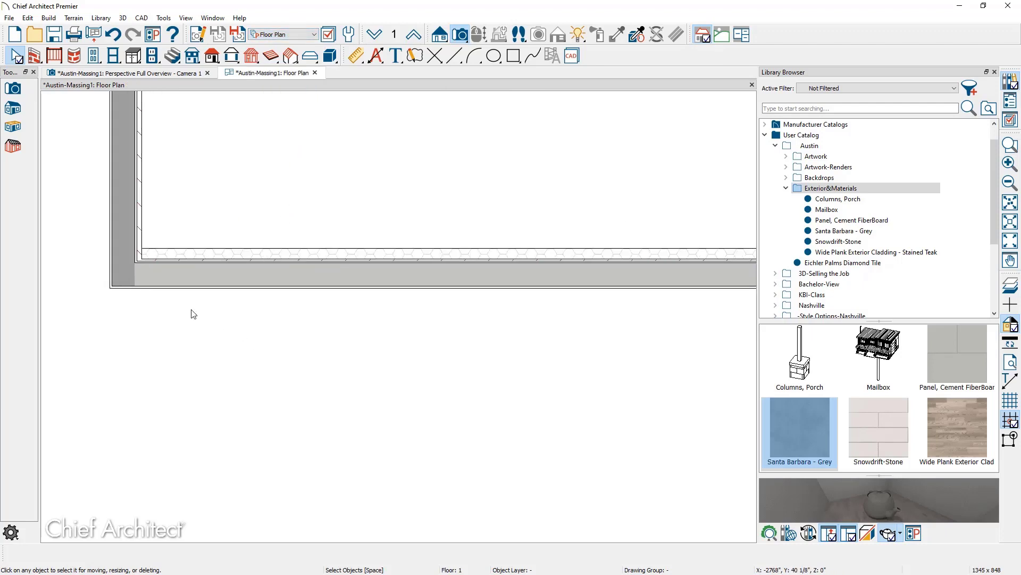
Review the porch wall's settings and the plan view display settings without changes.
{"action": "double_click", "coordinate": [280, 265]}
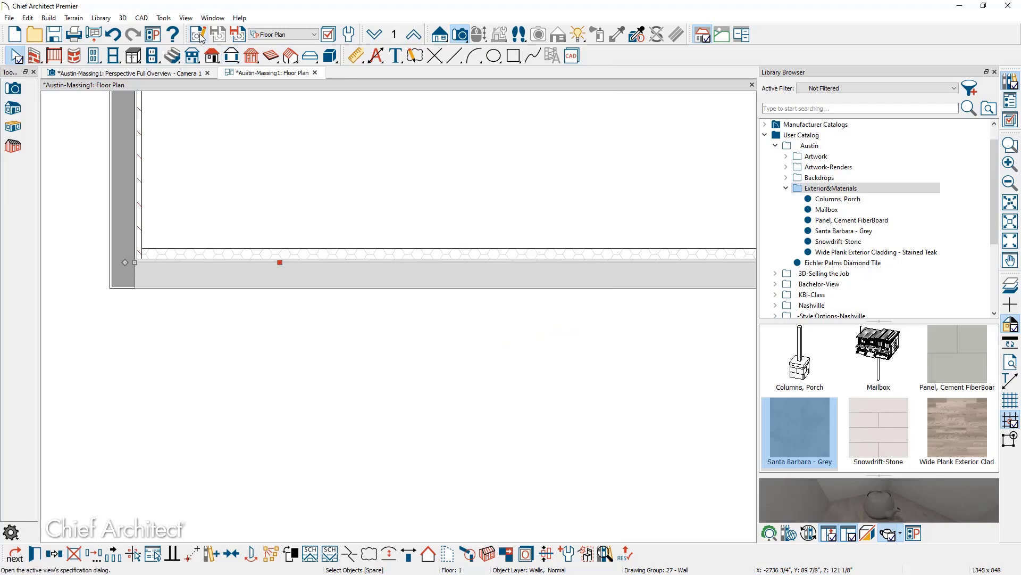
{"action": "left_click", "coordinate": [199, 34]}
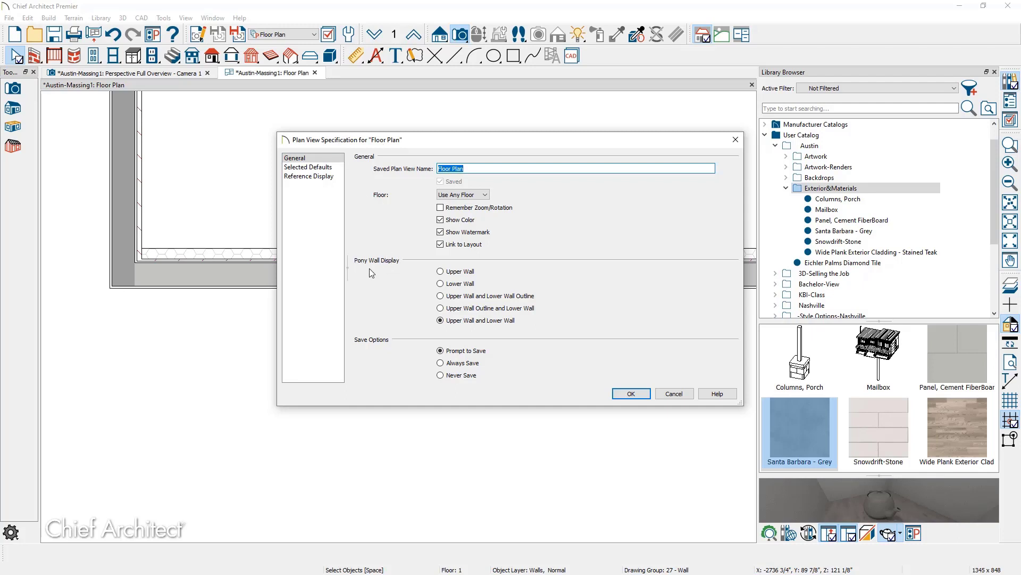
{"action": "left_click", "coordinate": [675, 393]}
{"action": "scroll", "coordinate": [543, 369], "scroll_direction": "down", "scroll_amount": 6}
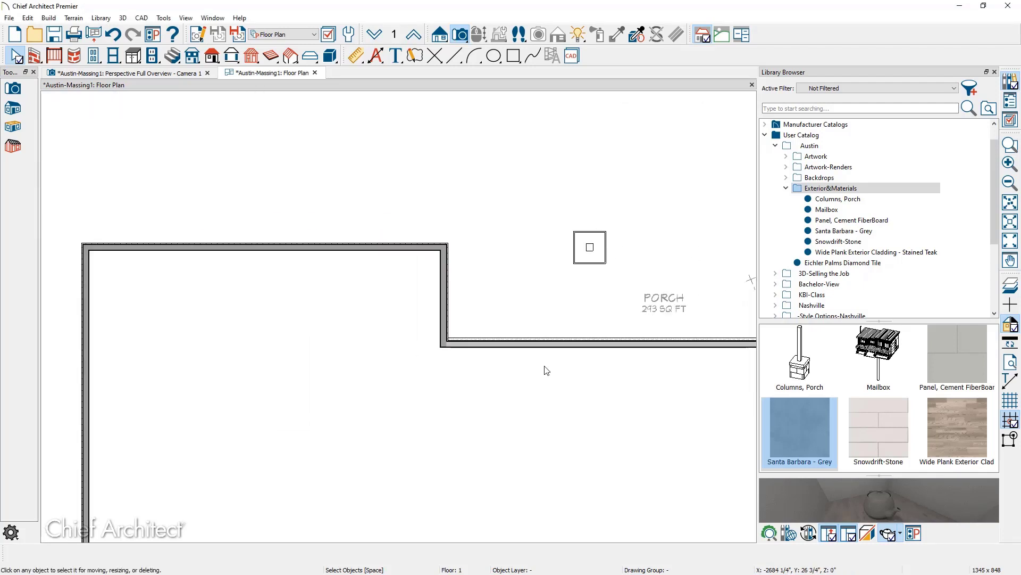
Select the left block's bottom, left, top and right walls and change them to Siding-6, Panel.
{"action": "scroll", "coordinate": [517, 224], "scroll_direction": "down", "scroll_amount": 1}
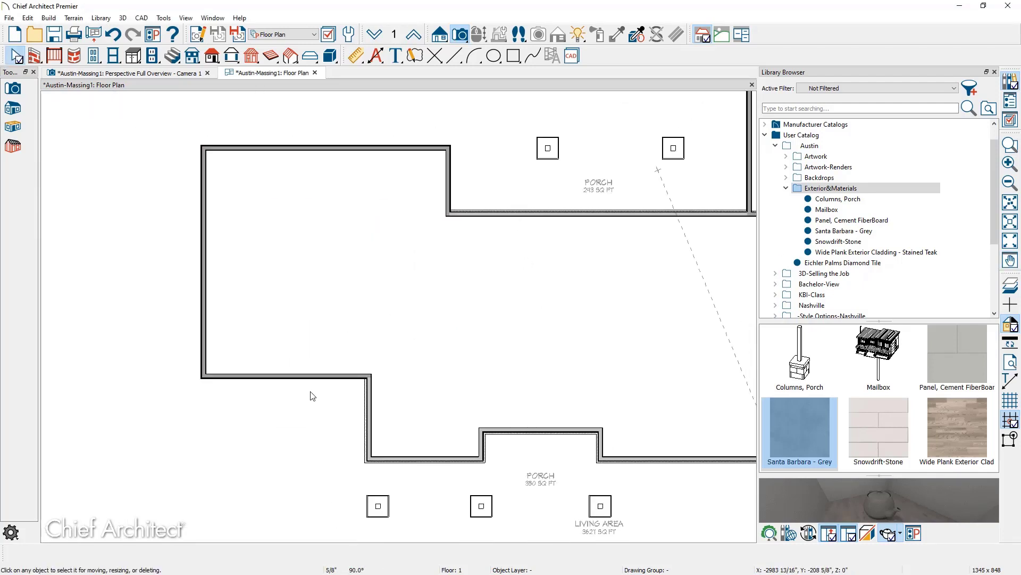
{"action": "left_click", "coordinate": [313, 378]}
{"action": "left_click", "coordinate": [204, 311], "text": "shift"}
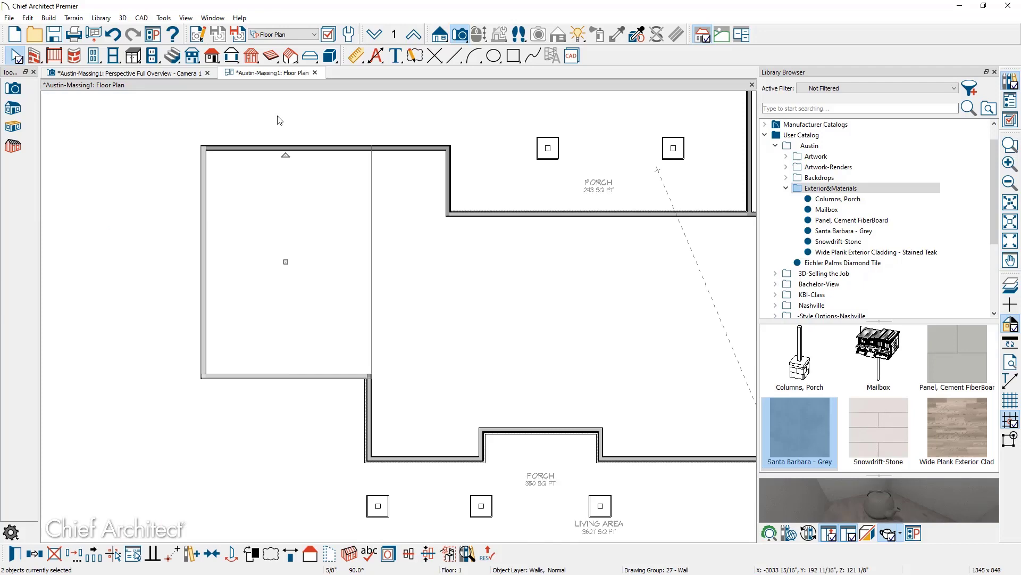
{"action": "left_click", "coordinate": [299, 148], "text": "shift"}
{"action": "left_click", "coordinate": [447, 181], "text": "shift"}
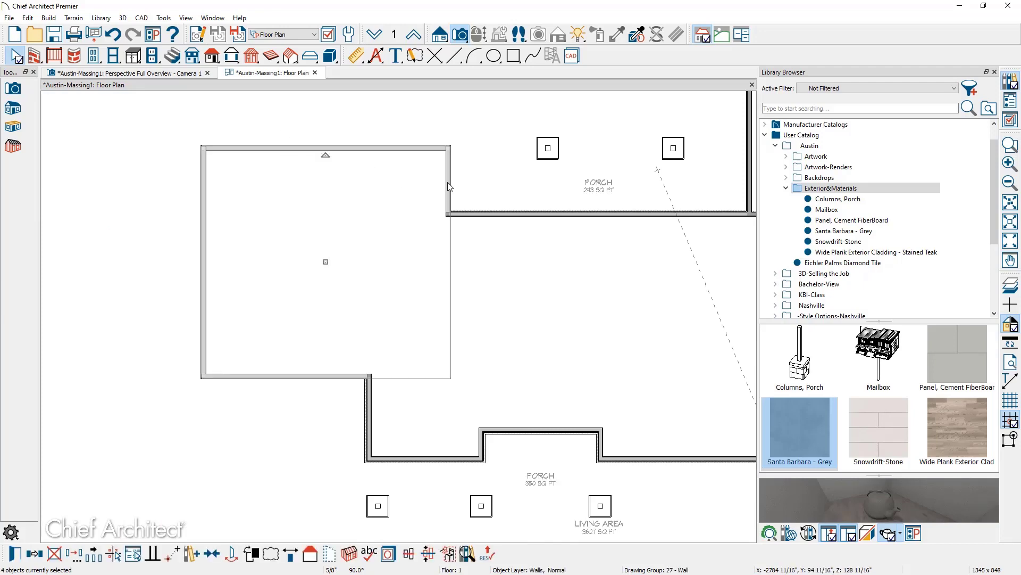
{"action": "left_click", "coordinate": [17, 560]}
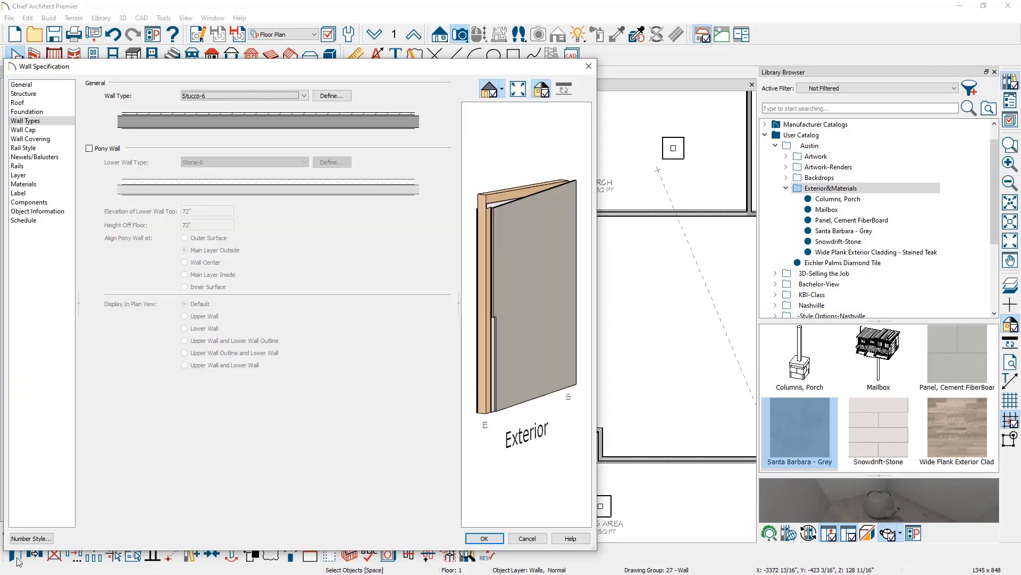
{"action": "left_click", "coordinate": [207, 97]}
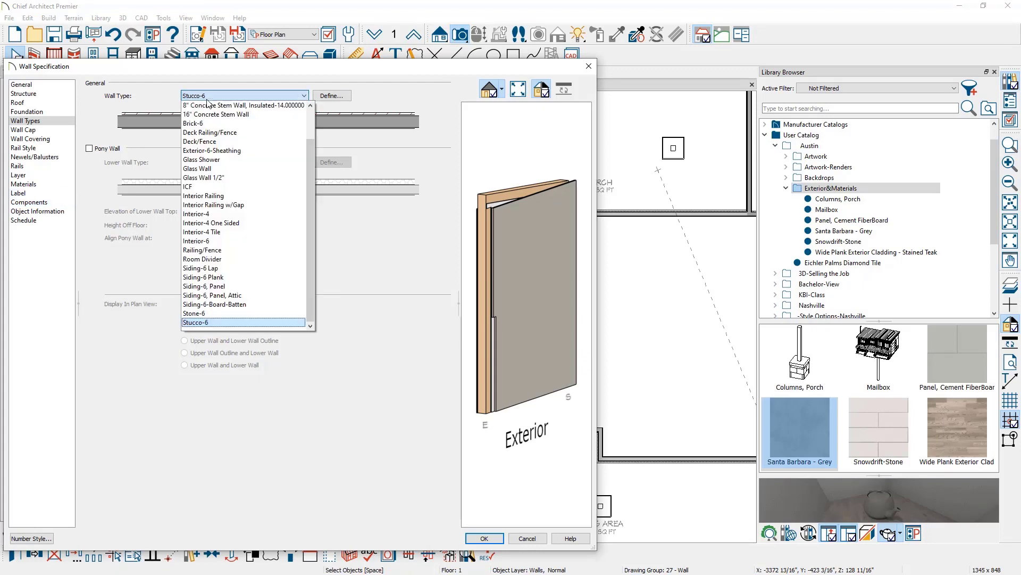
{"action": "left_click", "coordinate": [270, 286]}
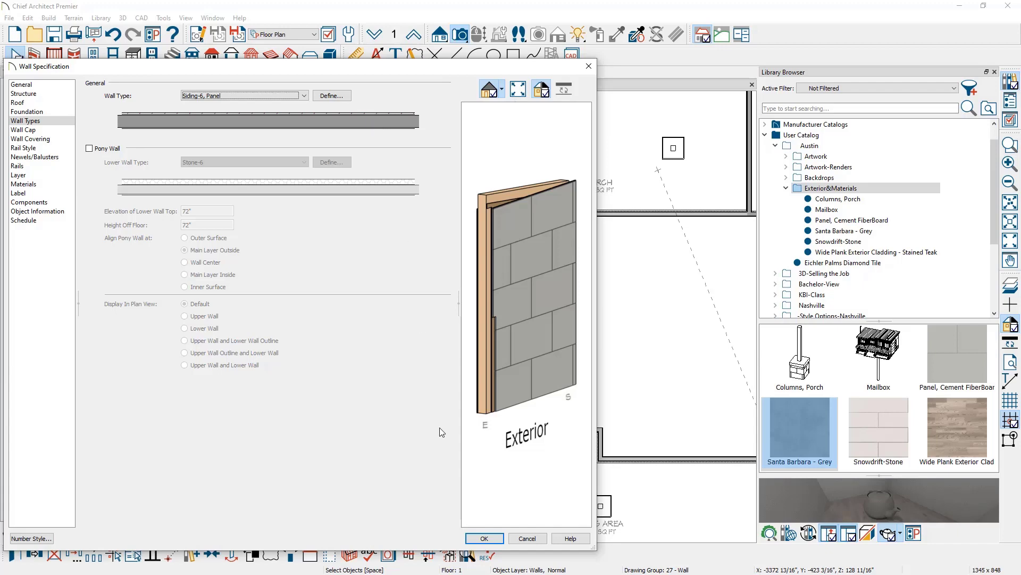
{"action": "left_click", "coordinate": [484, 537]}
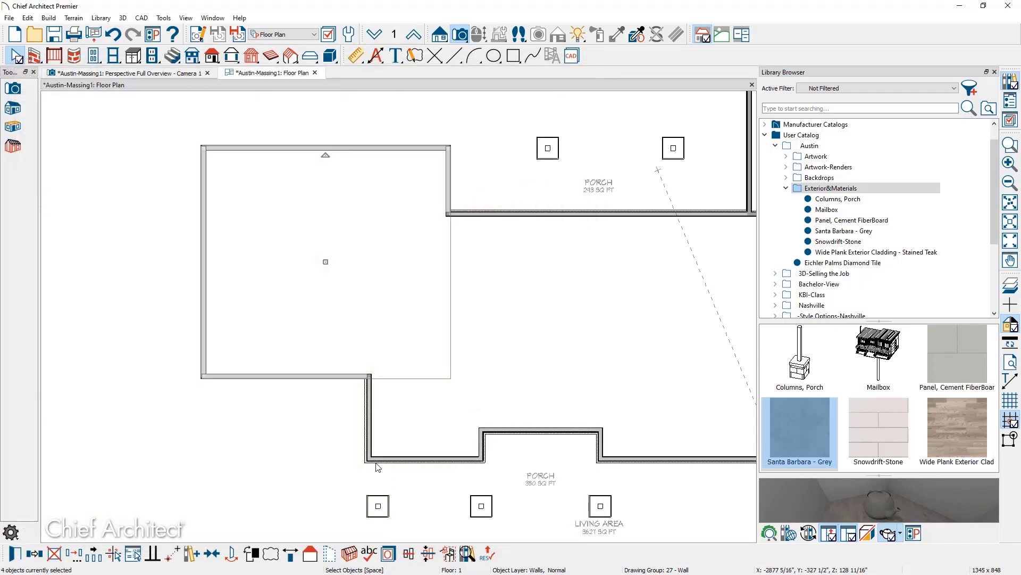
Copy a sampled wall's style onto the tall wing's right wall, the main block's right wall and the bottom wall.
{"action": "scroll", "coordinate": [264, 406], "scroll_direction": "down", "scroll_amount": 3}
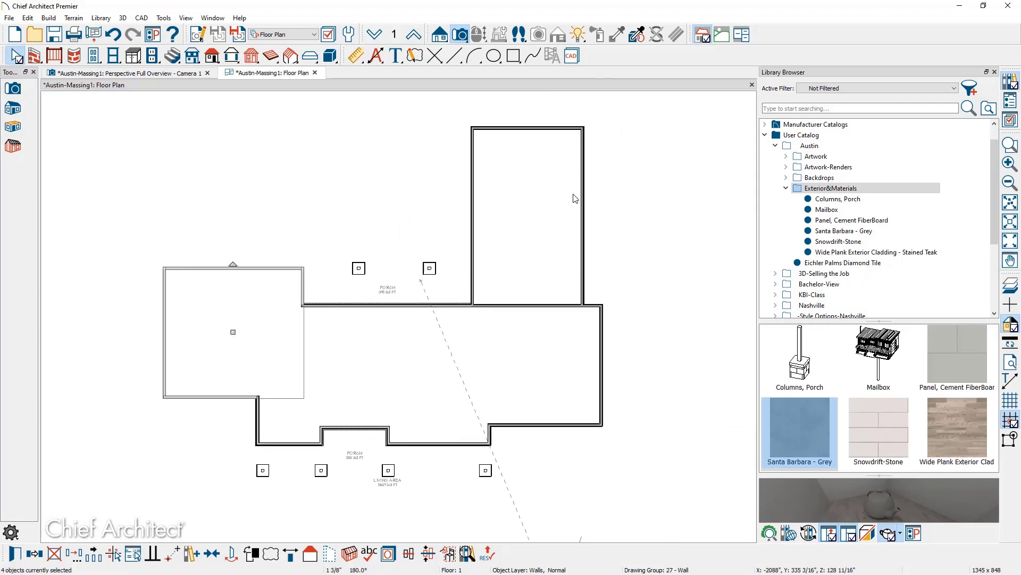
{"action": "left_click", "coordinate": [637, 35]}
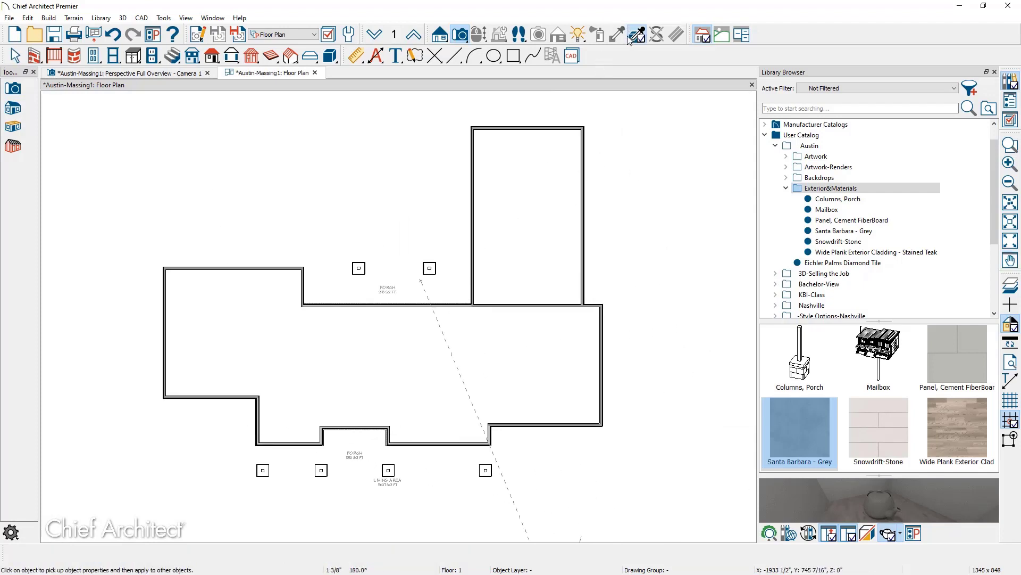
{"action": "left_click", "coordinate": [293, 267]}
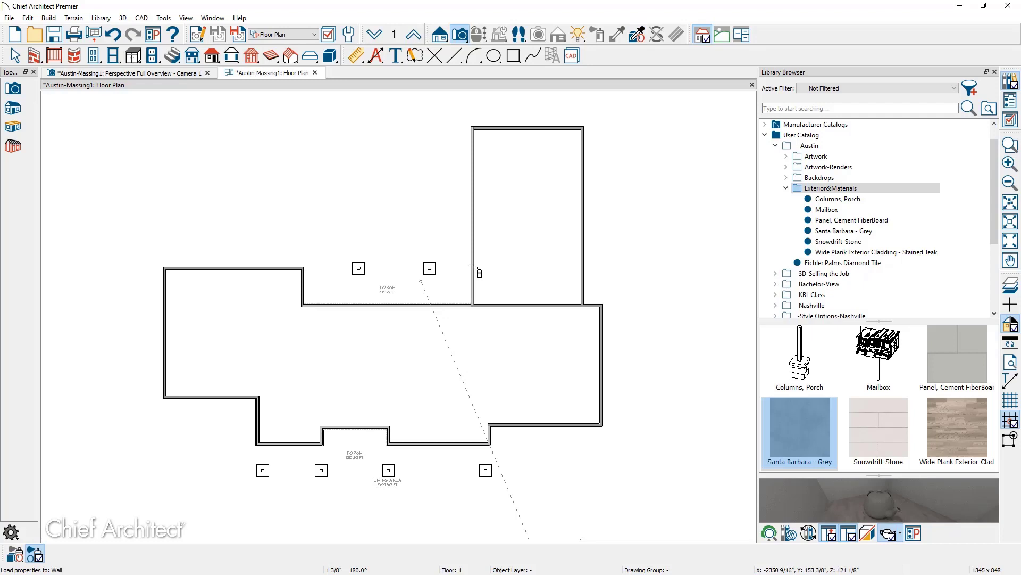
{"action": "left_click", "coordinate": [580, 183]}
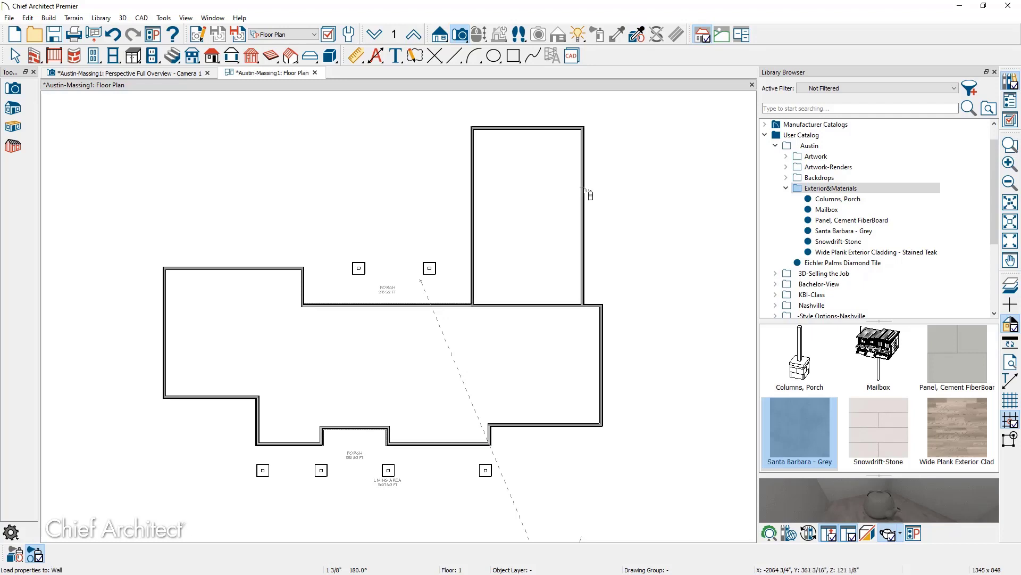
{"action": "left_click", "coordinate": [605, 327]}
{"action": "left_click", "coordinate": [573, 425]}
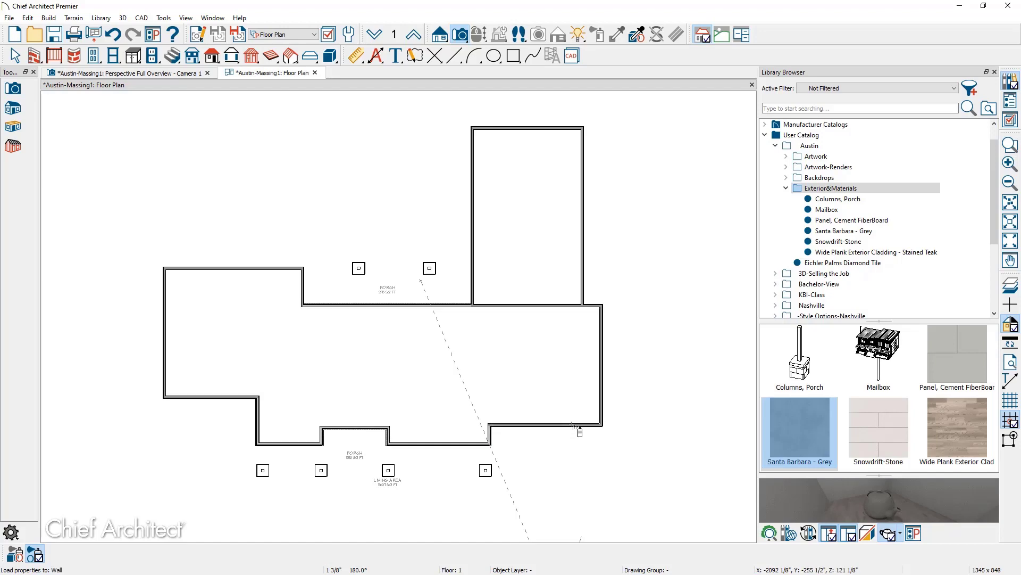
Check the porch walls in the 3D overview, then bring up the second-floor plan.
{"action": "left_click", "coordinate": [176, 74]}
{"action": "mouse_move", "coordinate": [256, 335]}
{"action": "left_mouse_down"}
{"action": "mouse_move", "coordinate": [352, 341]}
{"action": "mouse_move", "coordinate": [242, 348]}
{"action": "left_mouse_up"}
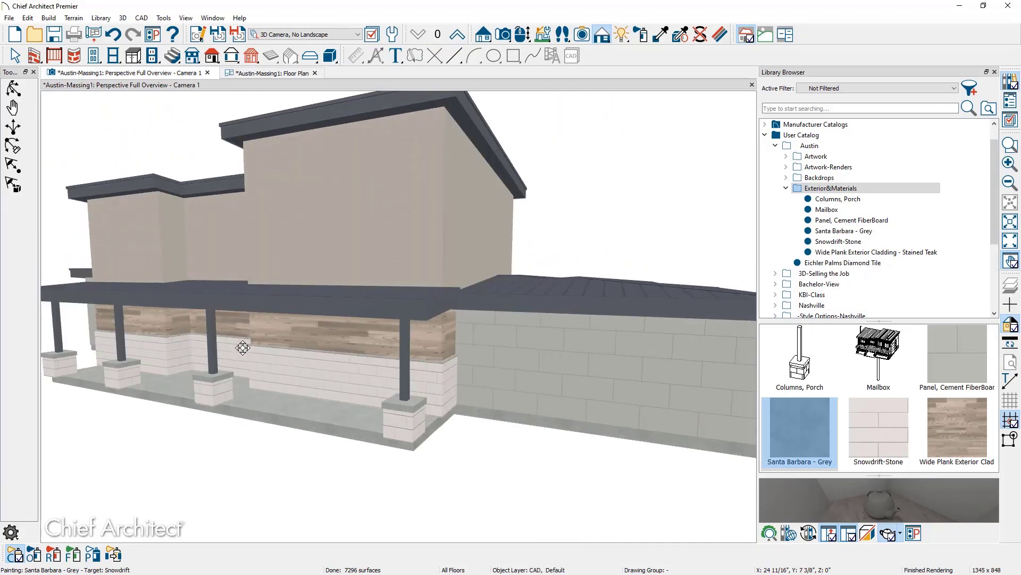
{"action": "left_click", "coordinate": [271, 73]}
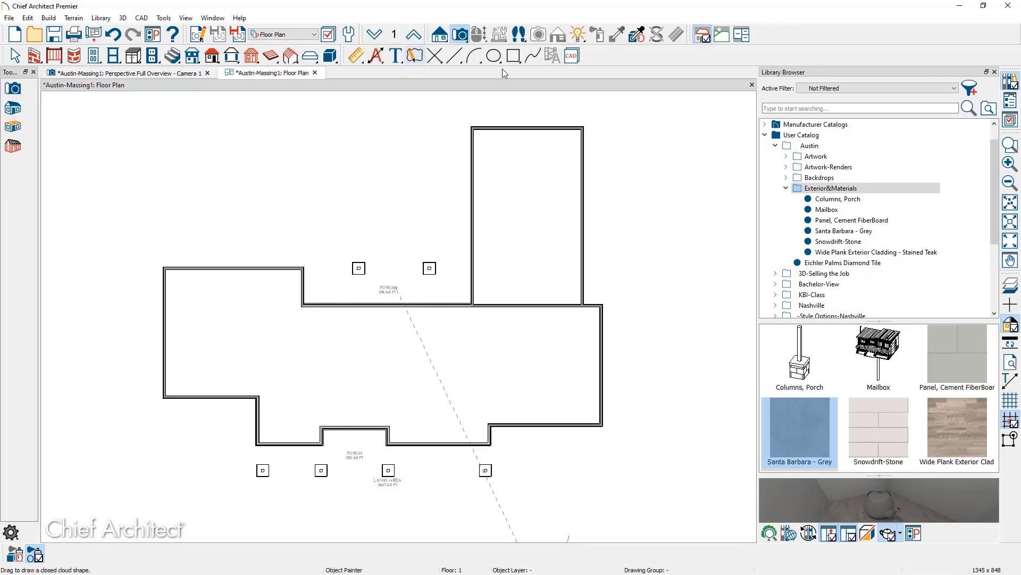
{"action": "left_click", "coordinate": [414, 35]}
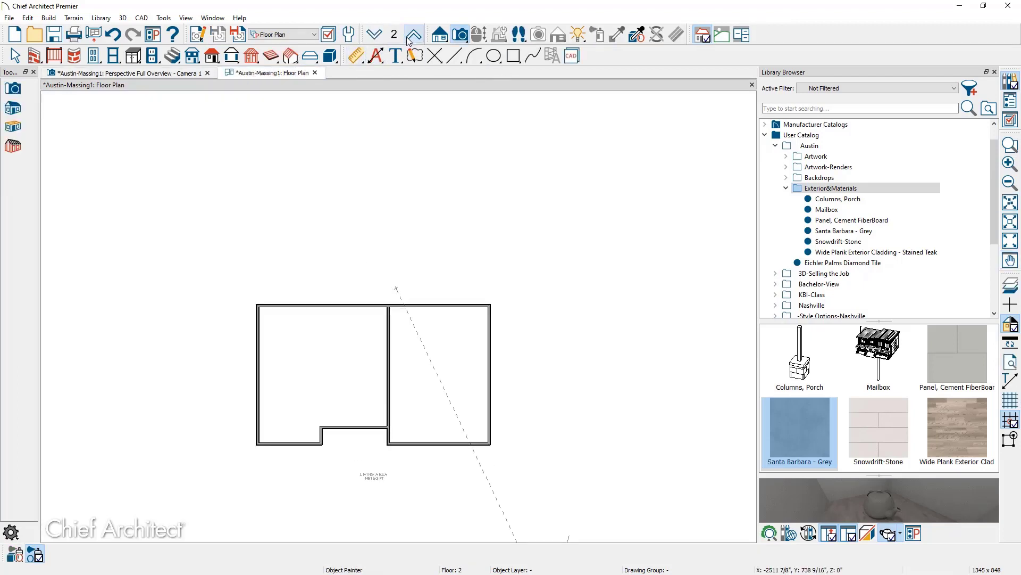
Box-select the eight second-floor walls, set them to Siding-6 Plank, and view them in 3D.
{"action": "left_click", "coordinate": [15, 55]}
{"action": "left_click_drag", "start_coordinate": [241, 291], "coordinate": [508, 456]}
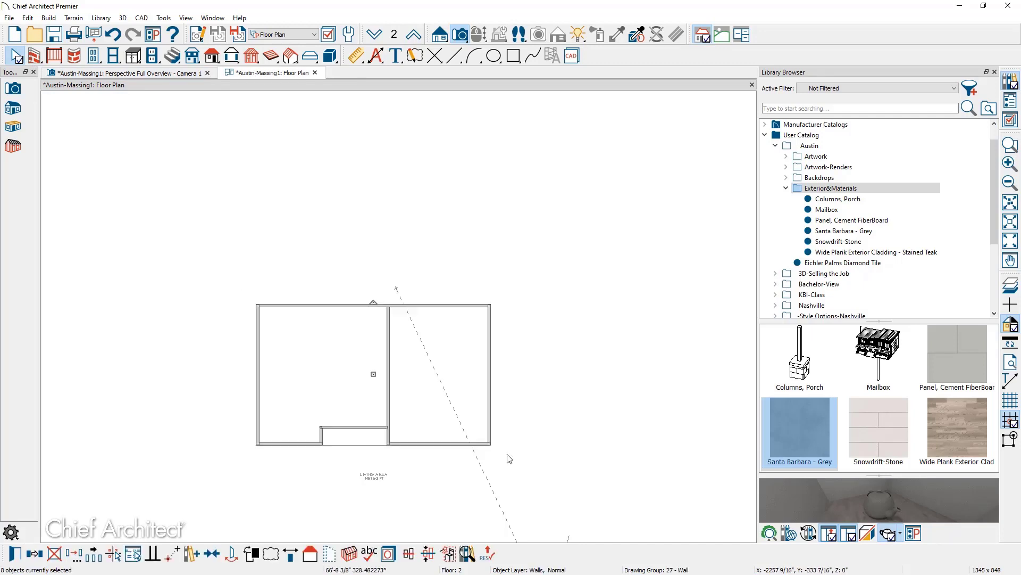
{"action": "key", "text": "ctrl+e"}
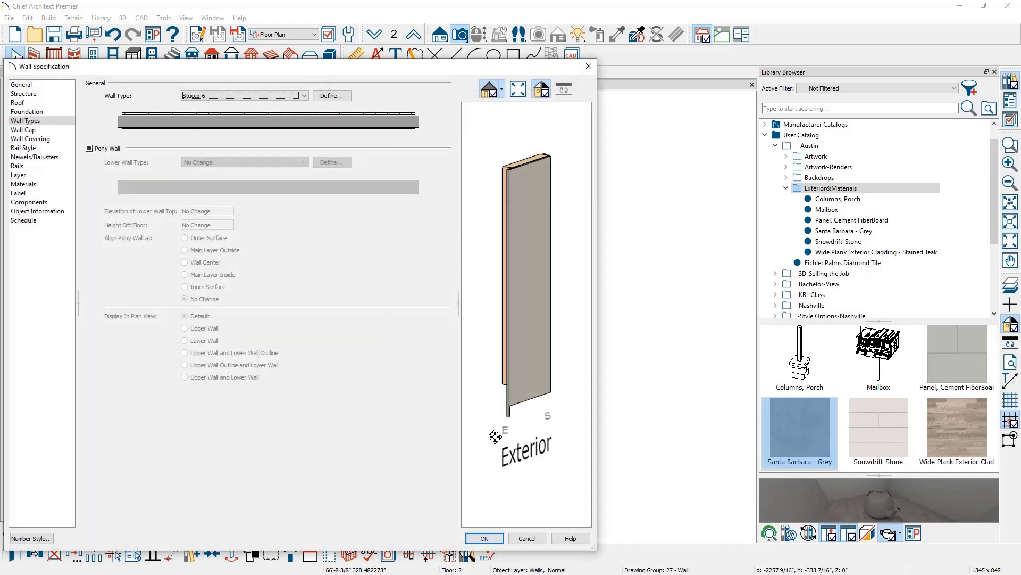
{"action": "left_click", "coordinate": [301, 98]}
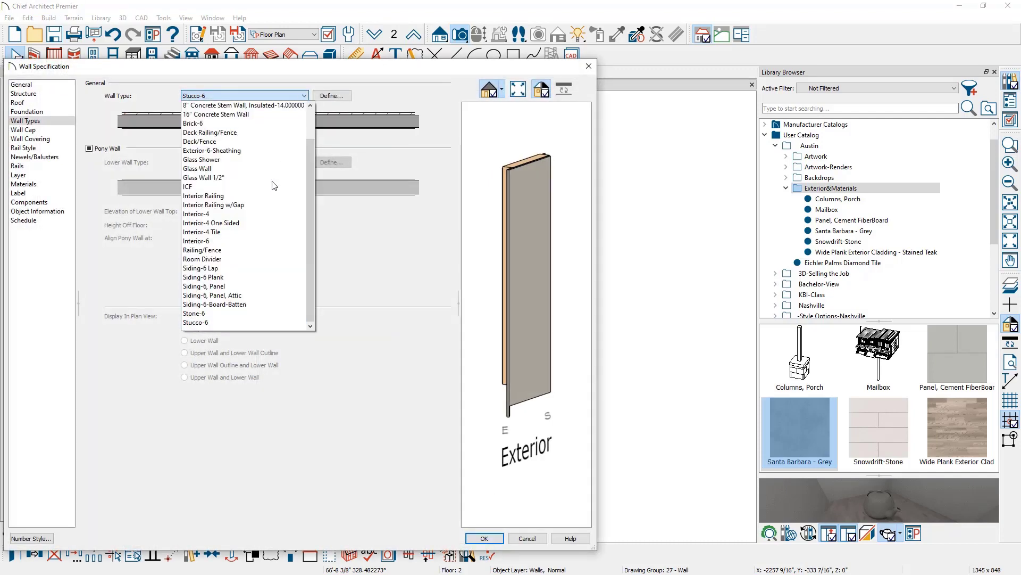
{"action": "left_click", "coordinate": [266, 277]}
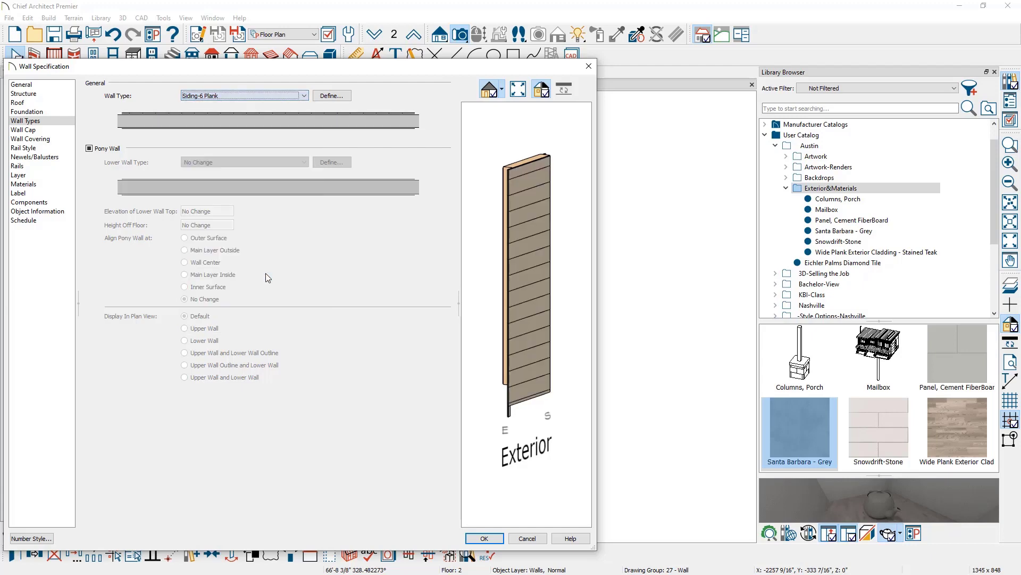
{"action": "left_click", "coordinate": [472, 538]}
{"action": "left_click", "coordinate": [169, 74]}
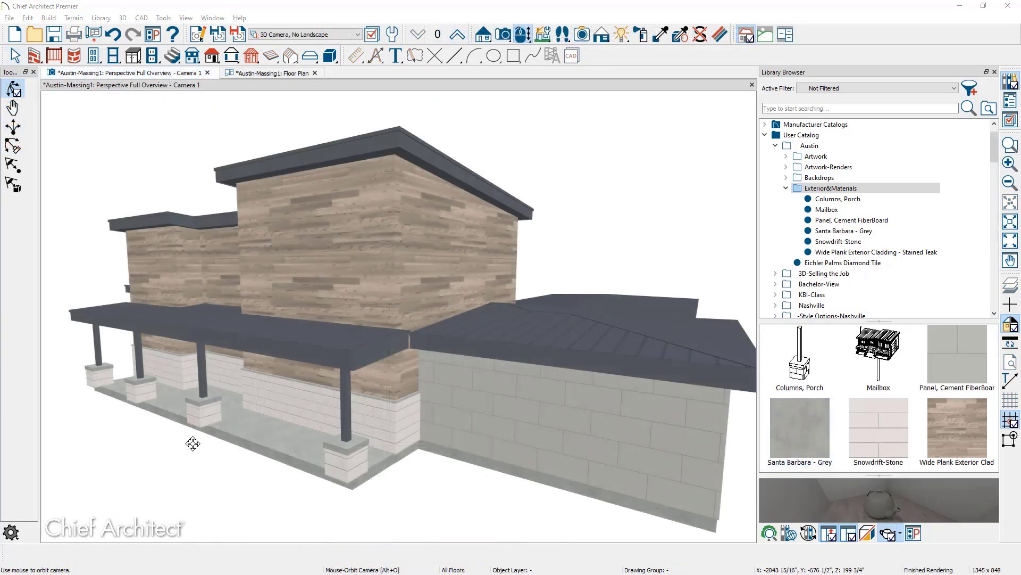
Orbit the 3D overview to view the plank-clad upper walls.
{"action": "left_click_drag", "start_coordinate": [193, 446], "coordinate": [338, 447]}
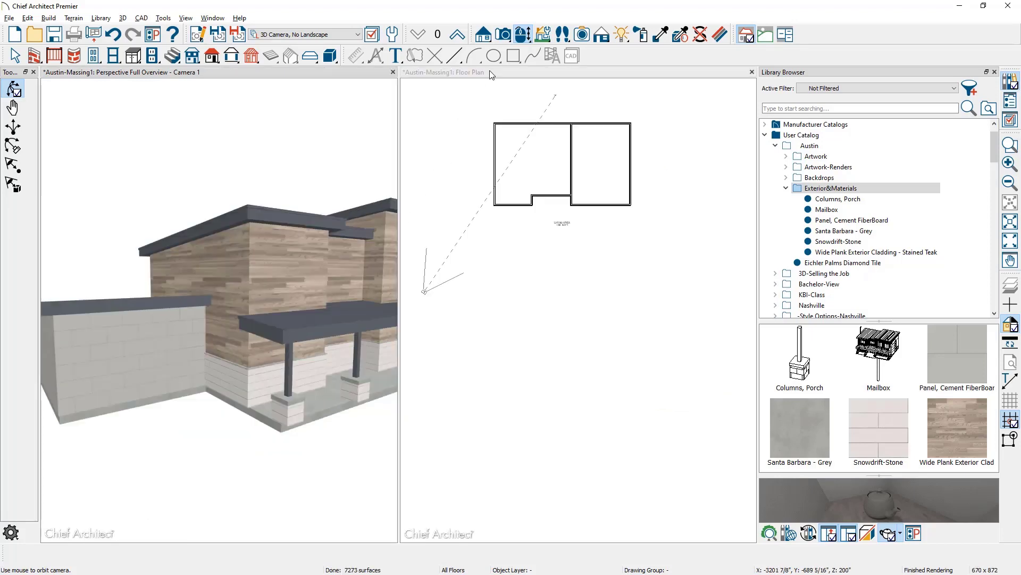
Drop the plan to the first floor, switch to the Floor Plan Shell layer set, and open layer display options.
{"action": "left_click", "coordinate": [488, 71]}
{"action": "left_click", "coordinate": [375, 34]}
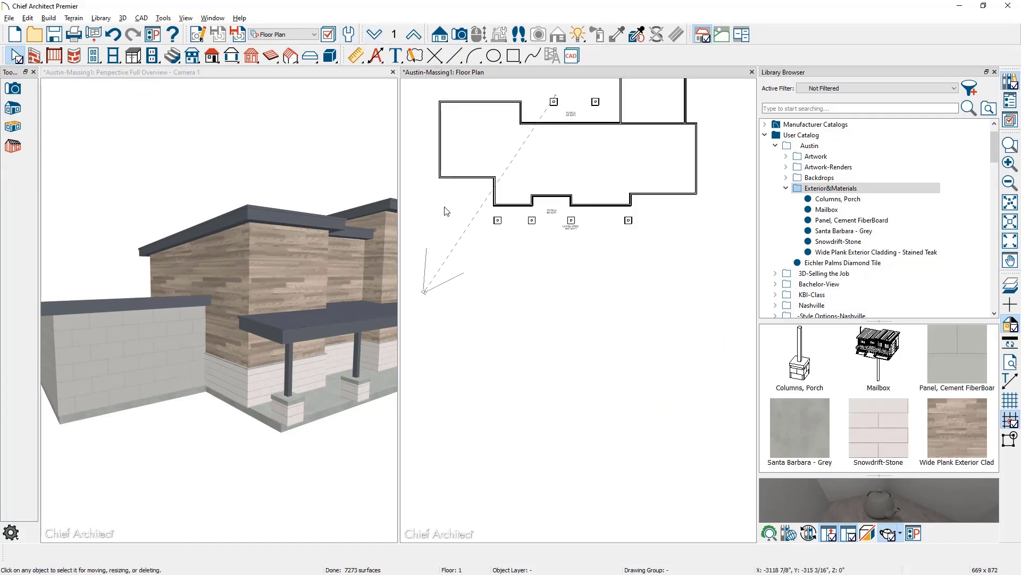
{"action": "left_click", "coordinate": [304, 35]}
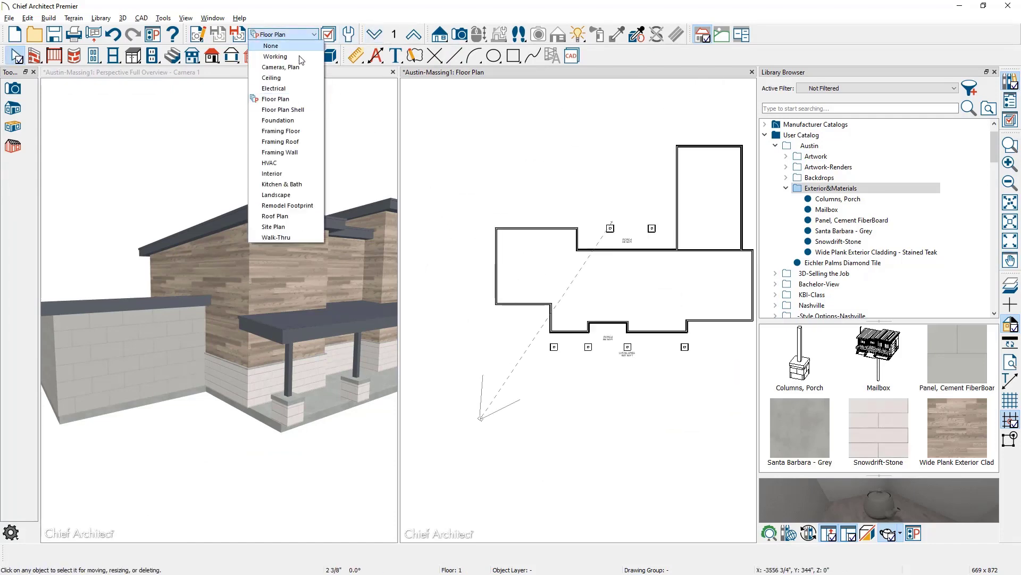
{"action": "left_click", "coordinate": [283, 109]}
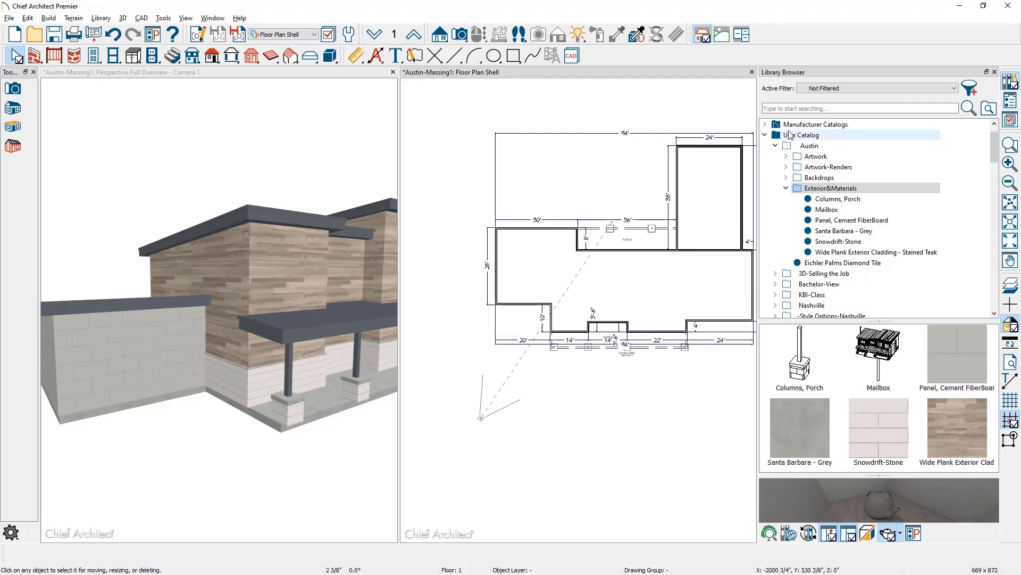
{"action": "left_click", "coordinate": [1010, 120]}
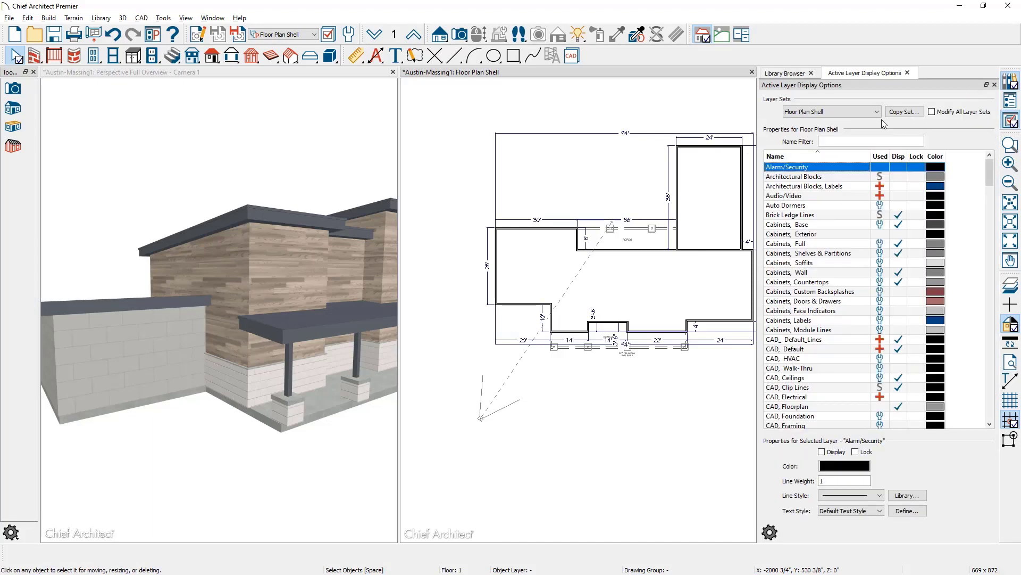
Filter the layer list by 'spa' and turn on display of Space Planning Boxes.
{"action": "left_click", "coordinate": [854, 139]}
{"action": "type", "text": "space"}
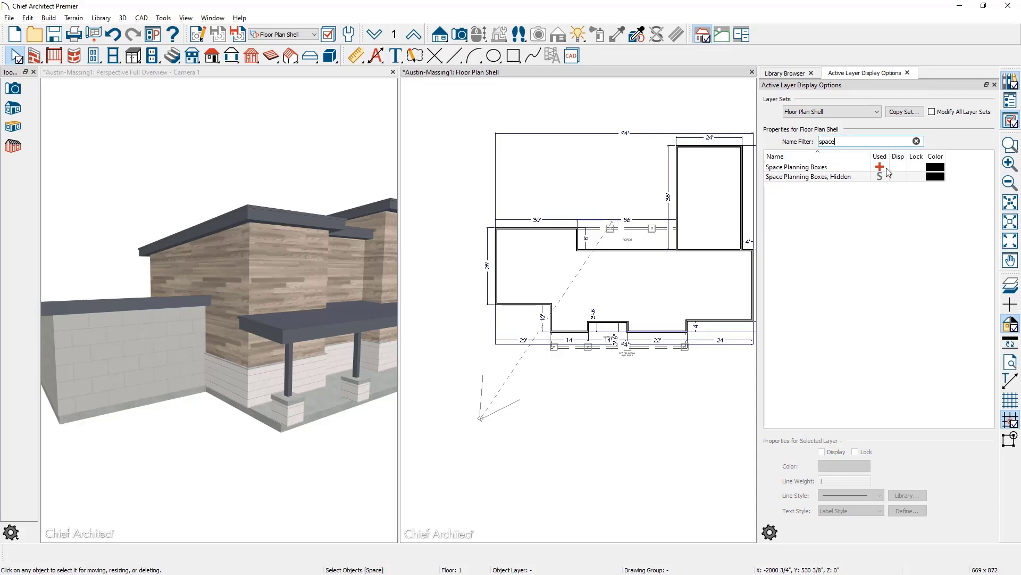
{"action": "left_click", "coordinate": [899, 167]}
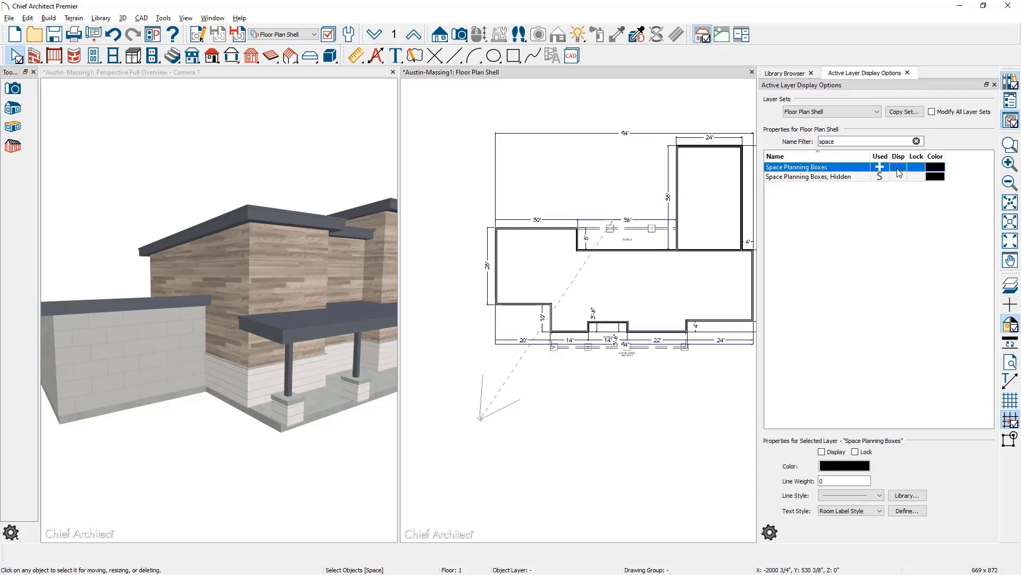
{"action": "scroll", "coordinate": [487, 323], "scroll_direction": "up", "scroll_amount": 8}
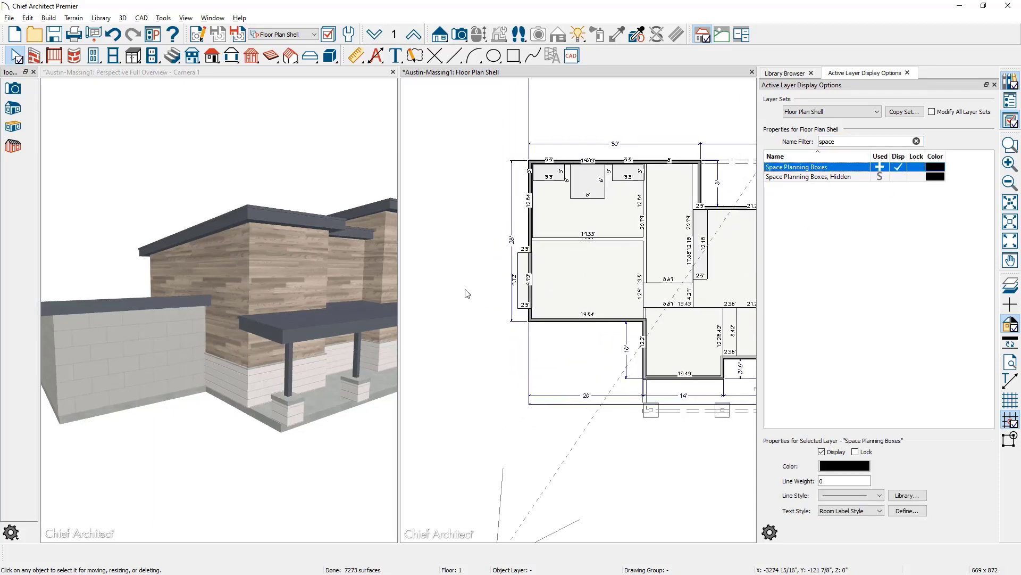
{"action": "scroll", "coordinate": [466, 293], "scroll_direction": "up", "scroll_amount": 1}
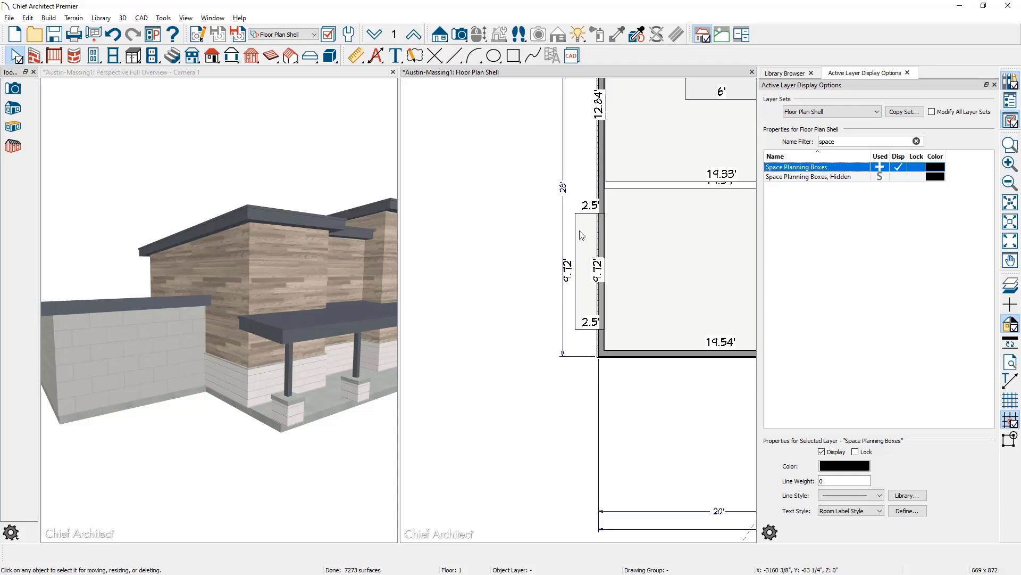
Inspect the fireplace box's Polylines, Labels layer, then ready the Straight Exterior Wall tool on the box.
{"action": "left_click", "coordinate": [906, 182]}
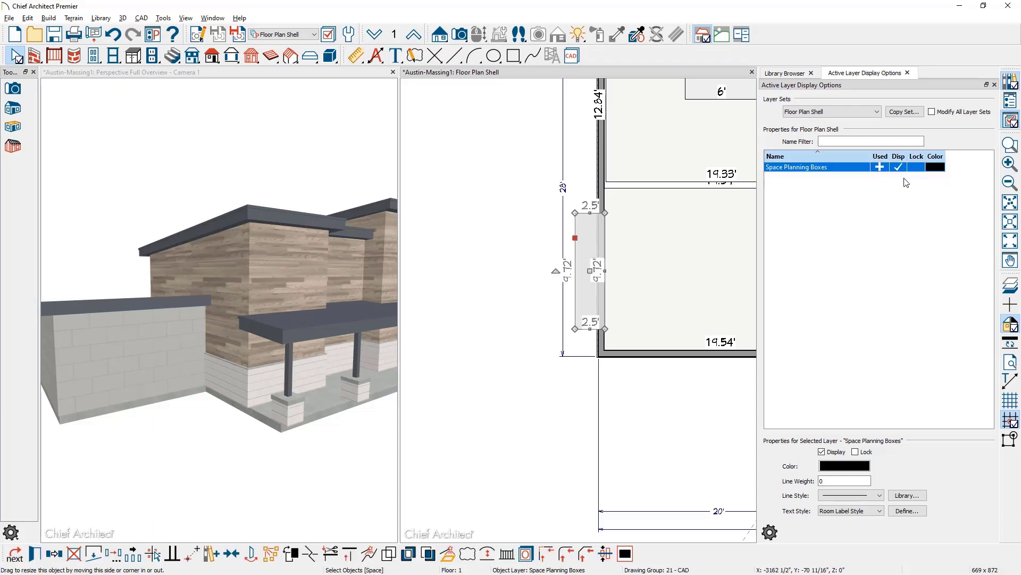
{"action": "left_click", "coordinate": [907, 167]}
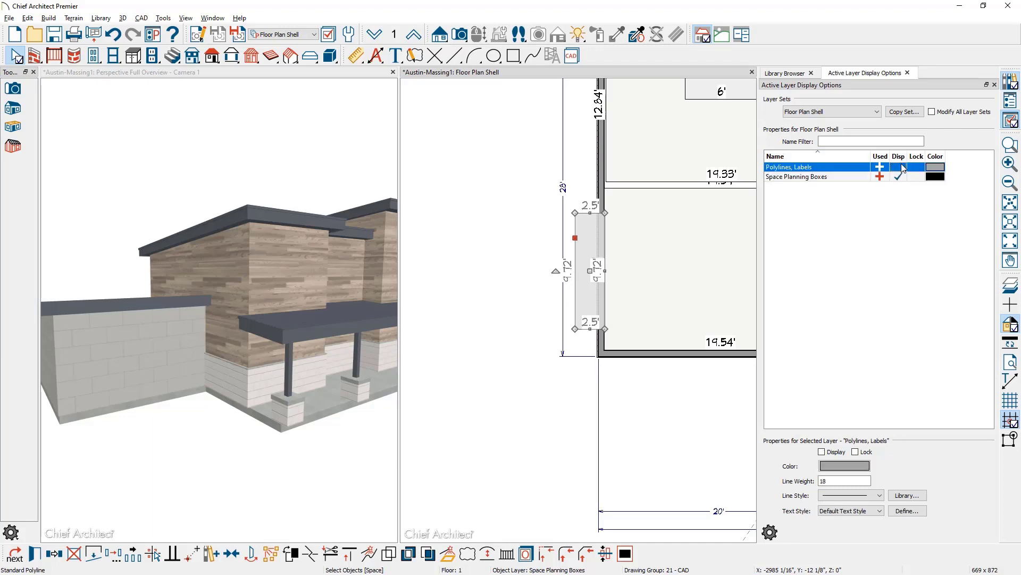
{"action": "left_click", "coordinate": [468, 399]}
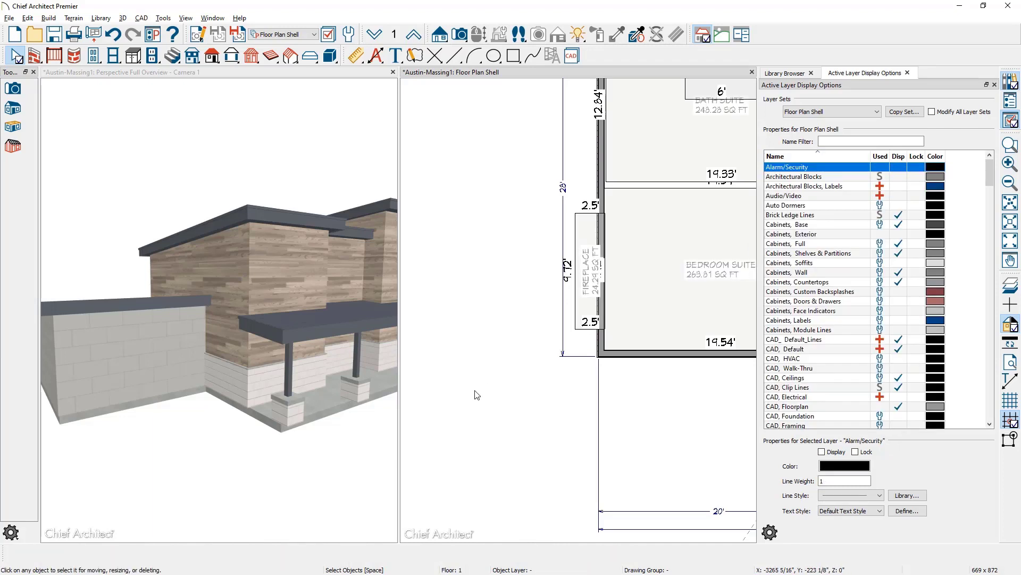
{"action": "left_click", "coordinate": [33, 56]}
{"action": "scroll", "coordinate": [522, 346], "scroll_direction": "up", "scroll_amount": 2}
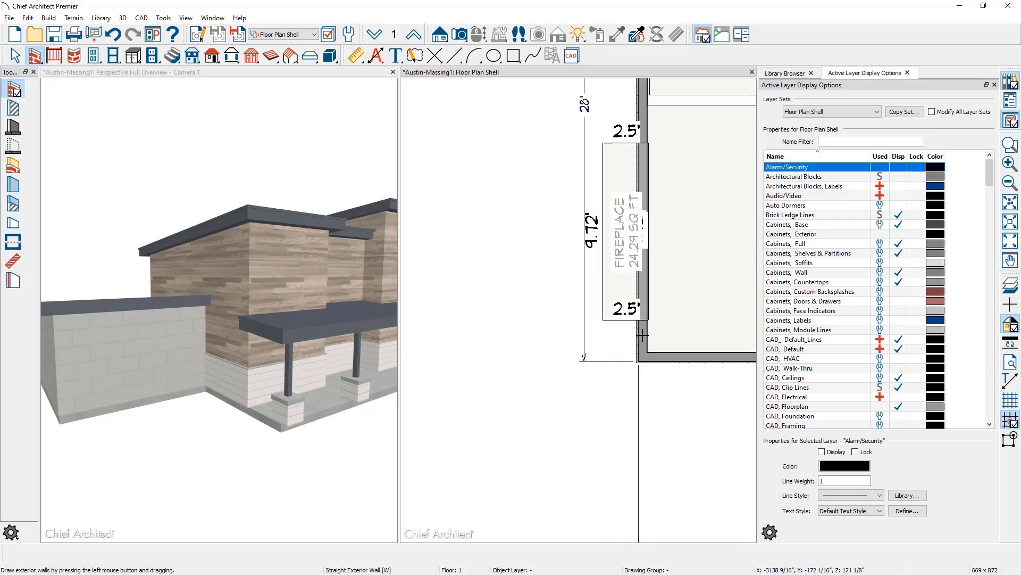
Draw an exterior wall from the fireplace box corner and stretch the left wall up to the box's top.
{"action": "left_click_drag", "start_coordinate": [640, 320], "coordinate": [601, 322]}
{"action": "left_click", "coordinate": [811, 73]}
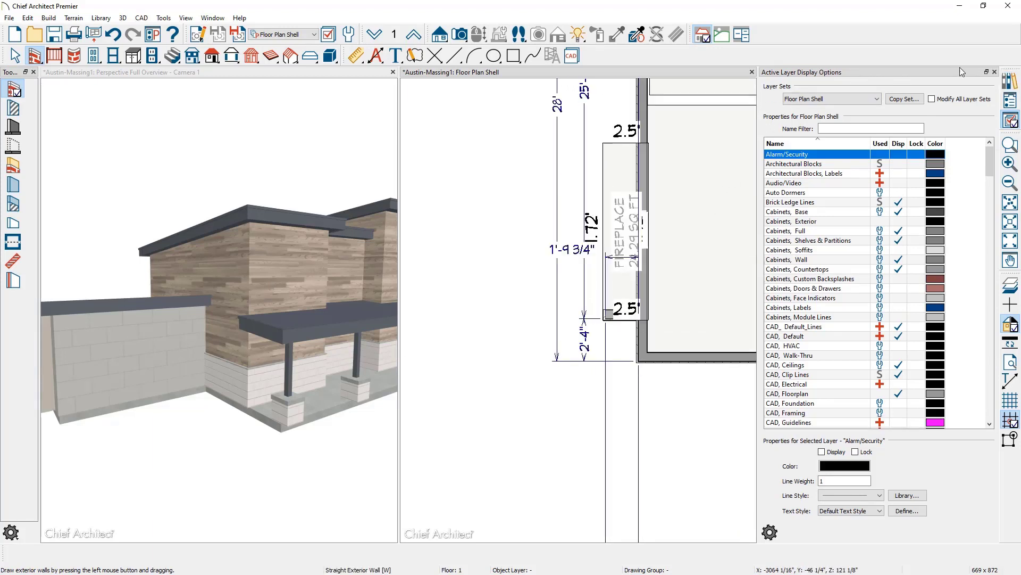
{"action": "left_click", "coordinate": [994, 71]}
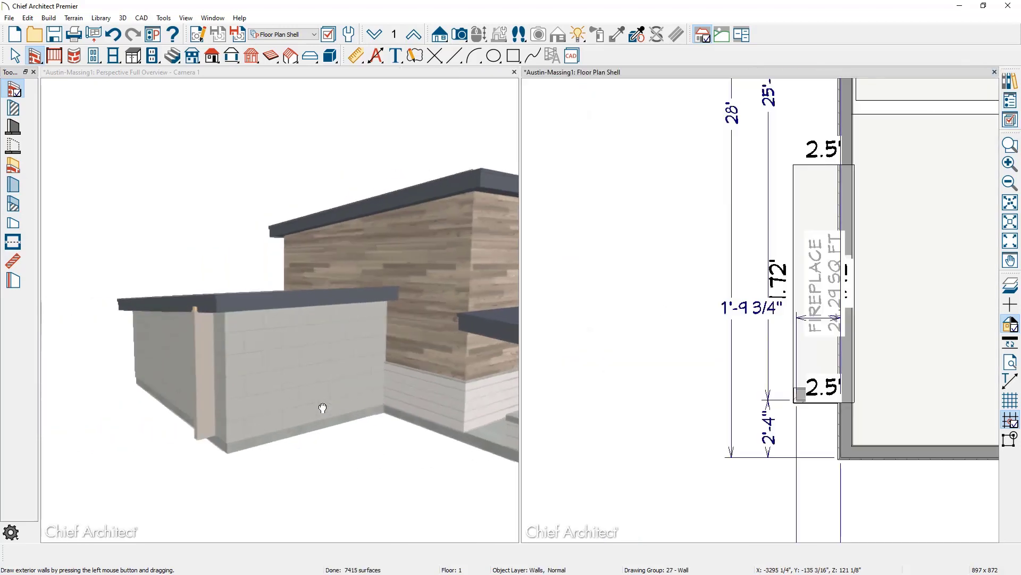
{"action": "left_click", "coordinate": [323, 409]}
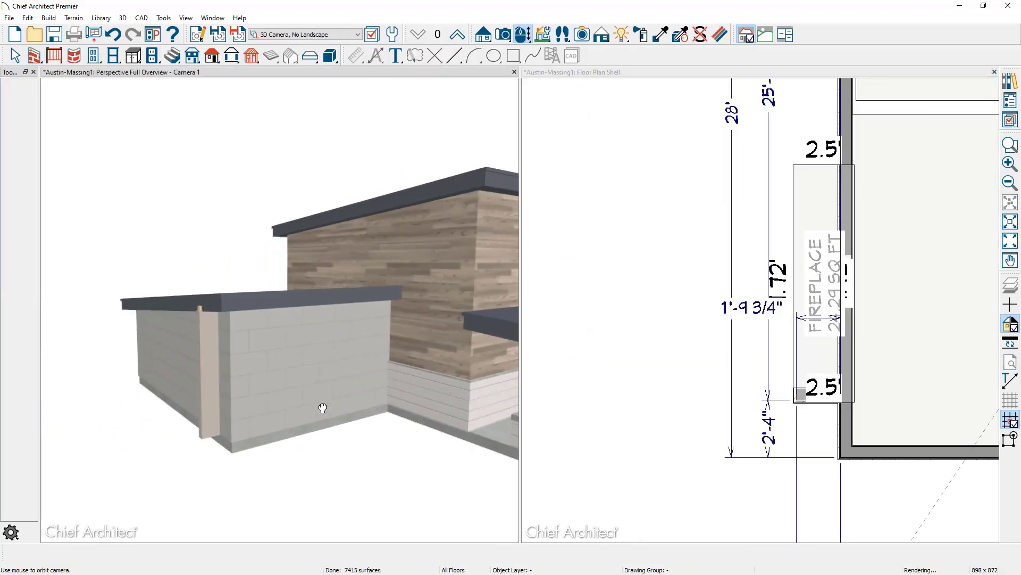
{"action": "left_click", "coordinate": [794, 402]}
{"action": "left_click", "coordinate": [791, 400]}
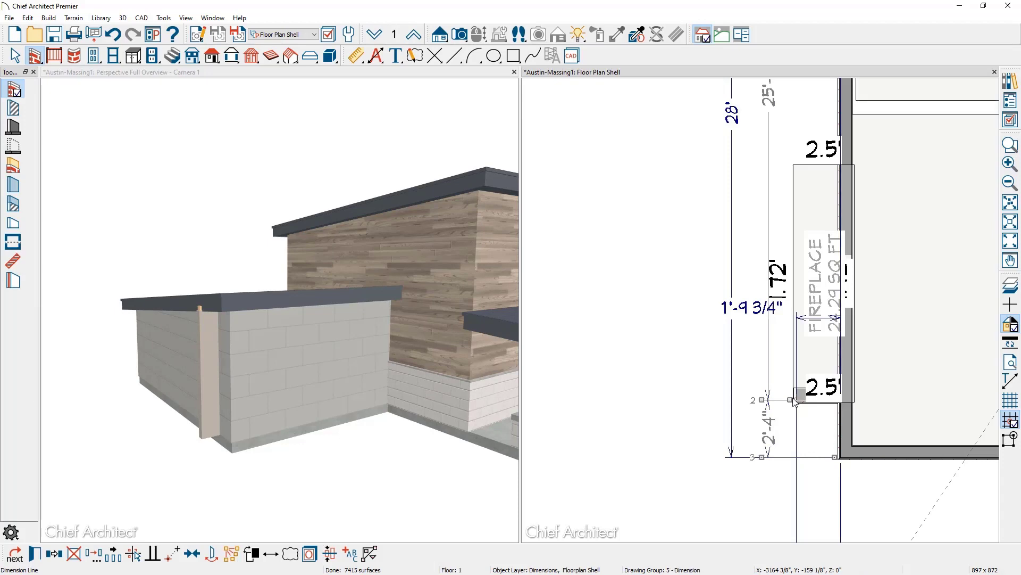
{"action": "left_click_drag", "start_coordinate": [786, 241], "coordinate": [840, 164]}
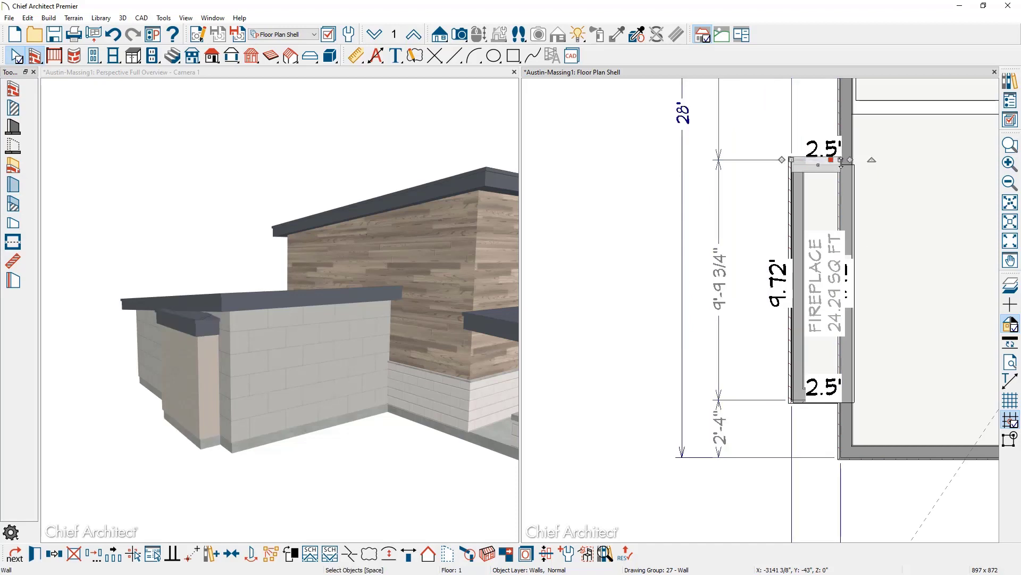
{"action": "key", "text": "Escape"}
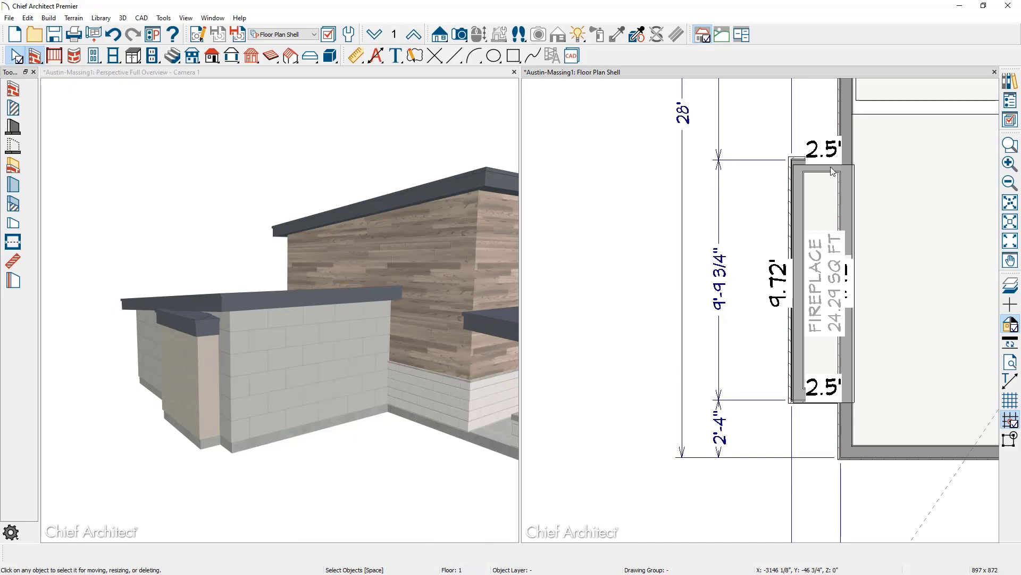
Set the fireplace room's ceiling height to 66" in its Room Specification Structure settings.
{"action": "left_click", "coordinate": [824, 194]}
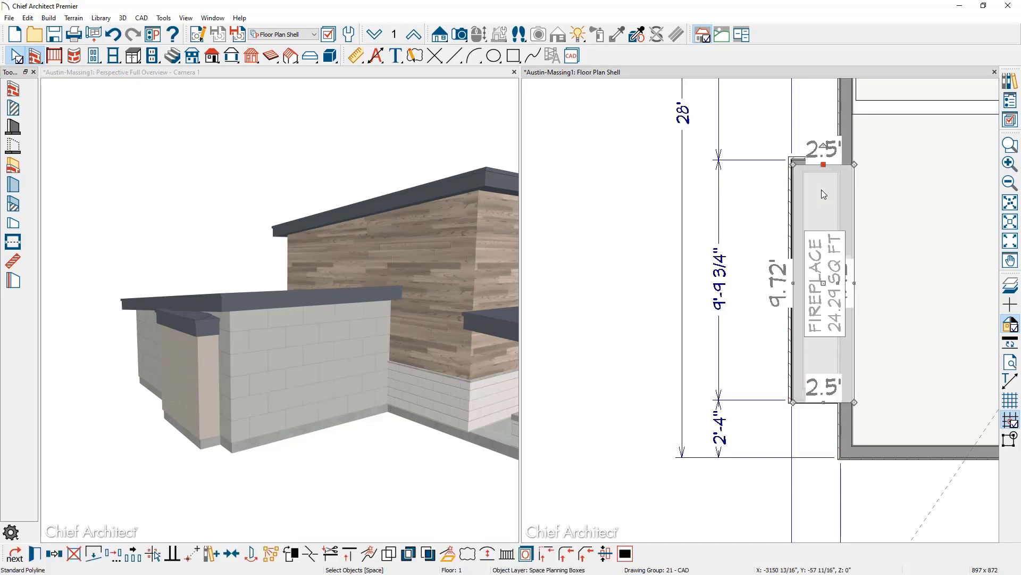
{"action": "left_click", "coordinate": [822, 191]}
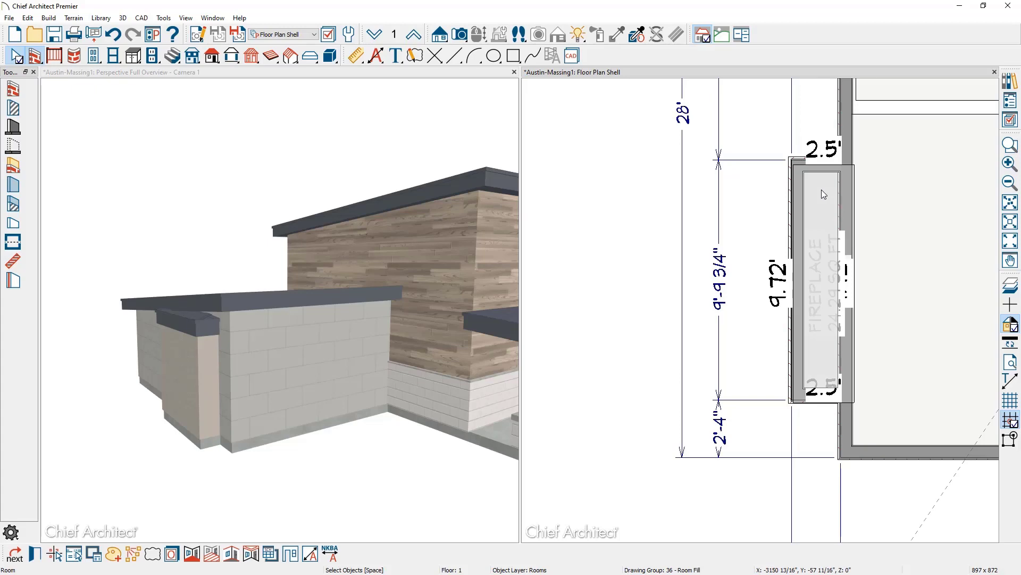
{"action": "double_click", "coordinate": [821, 190]}
{"action": "left_click", "coordinate": [200, 92]}
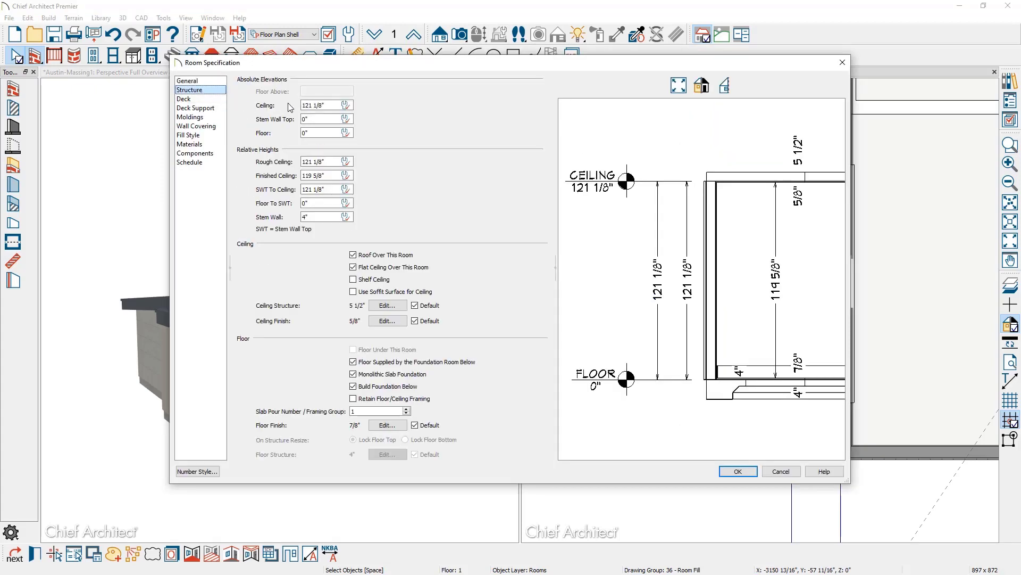
{"action": "type", "text": "66"}
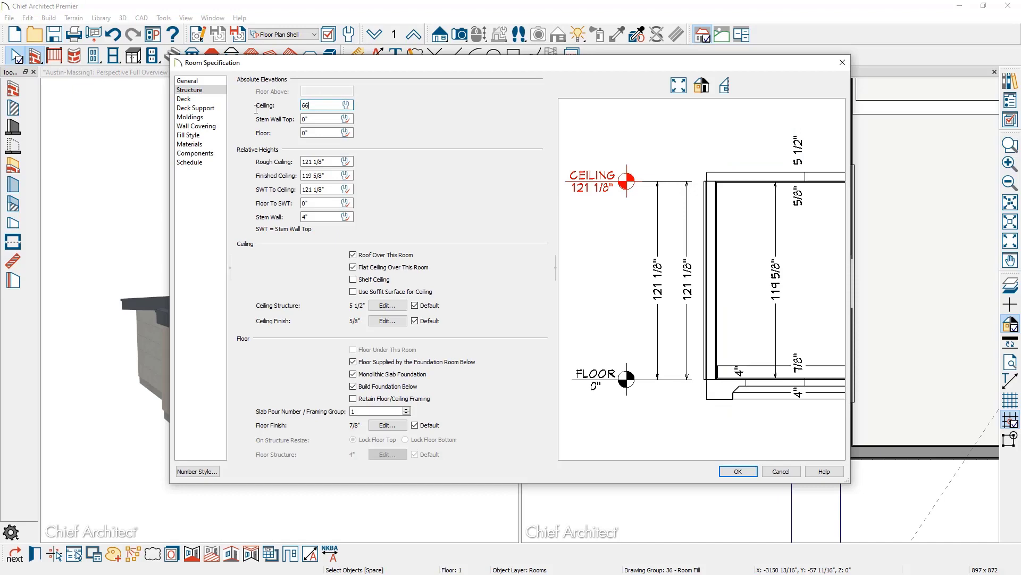
{"action": "left_click", "coordinate": [738, 471]}
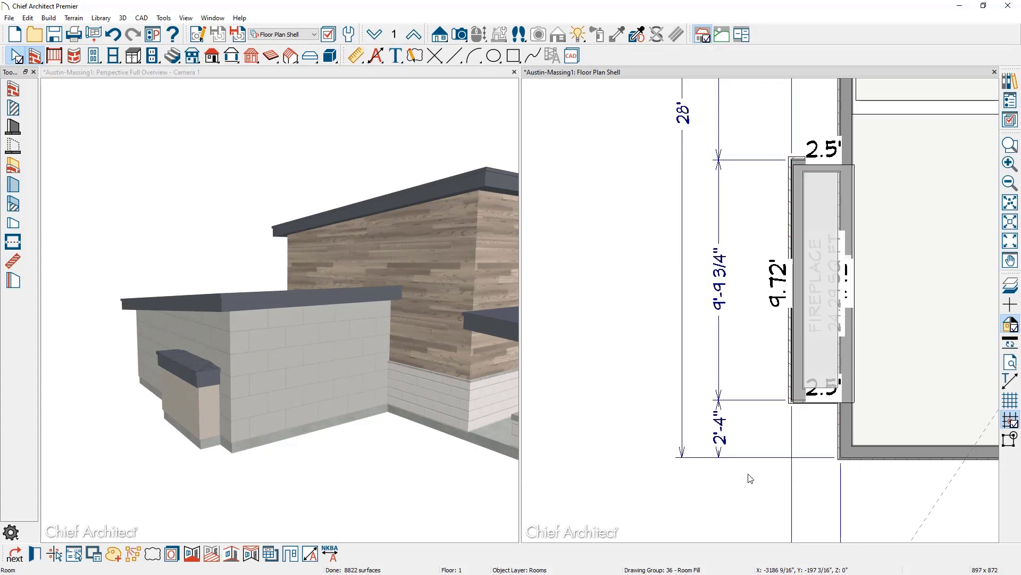
Make the fireplace bump-out's top and bottom end walls Full Gable Walls.
{"action": "left_click", "coordinate": [802, 400]}
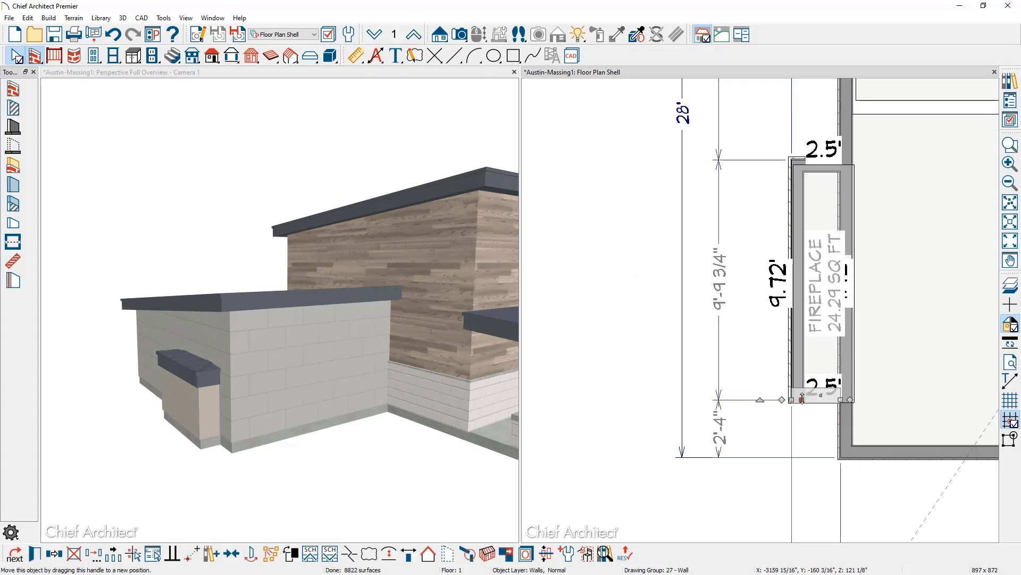
{"action": "left_click", "coordinate": [802, 163]}
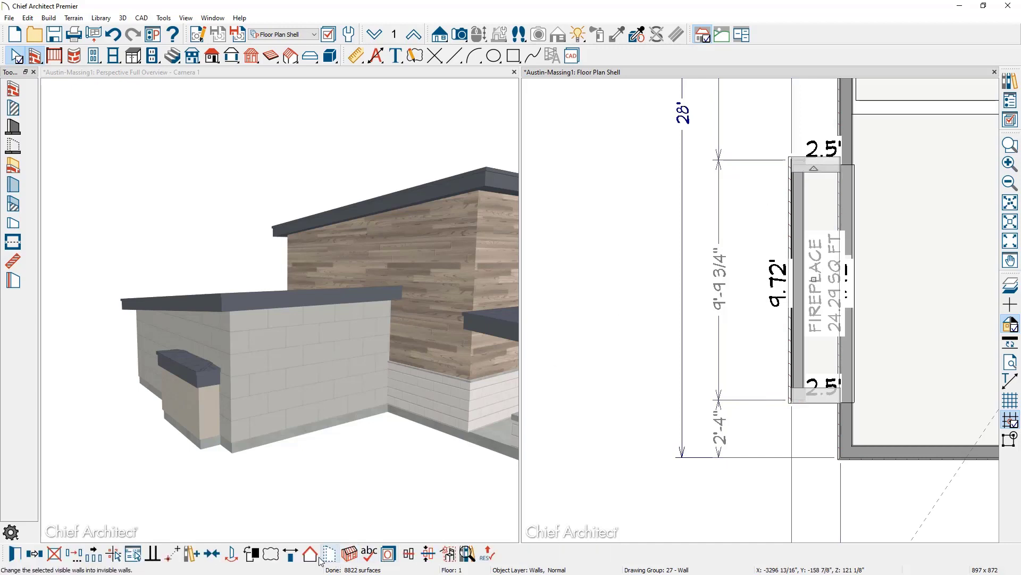
{"action": "left_click", "coordinate": [311, 556]}
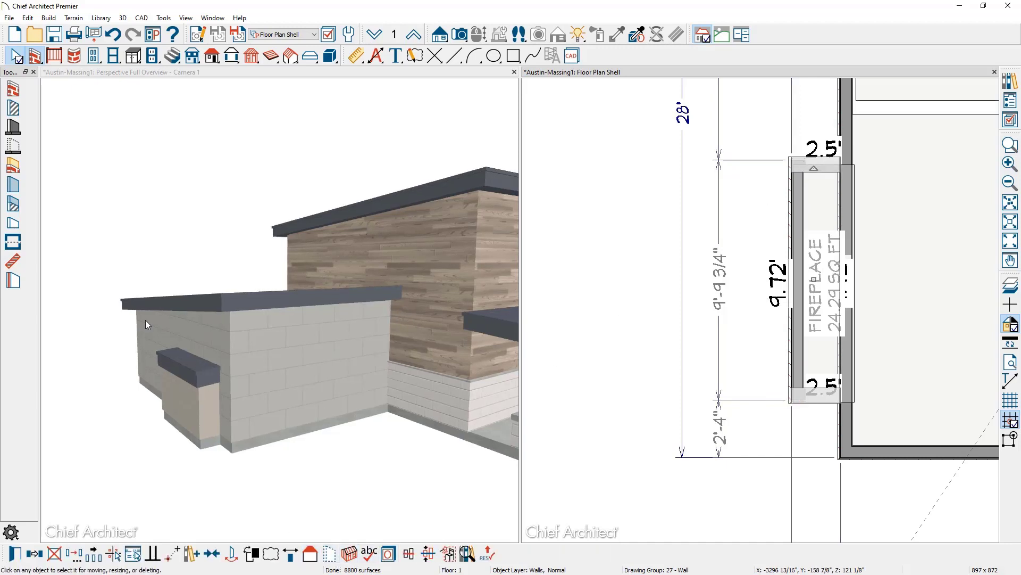
{"action": "scroll", "coordinate": [145, 385], "scroll_direction": "up", "scroll_amount": 3}
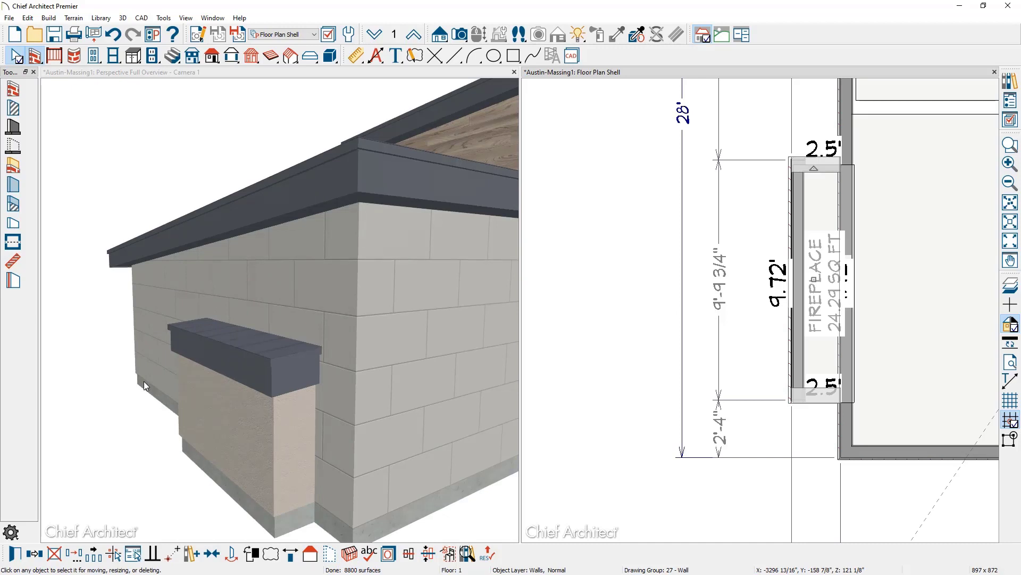
{"action": "left_click", "coordinate": [216, 287]}
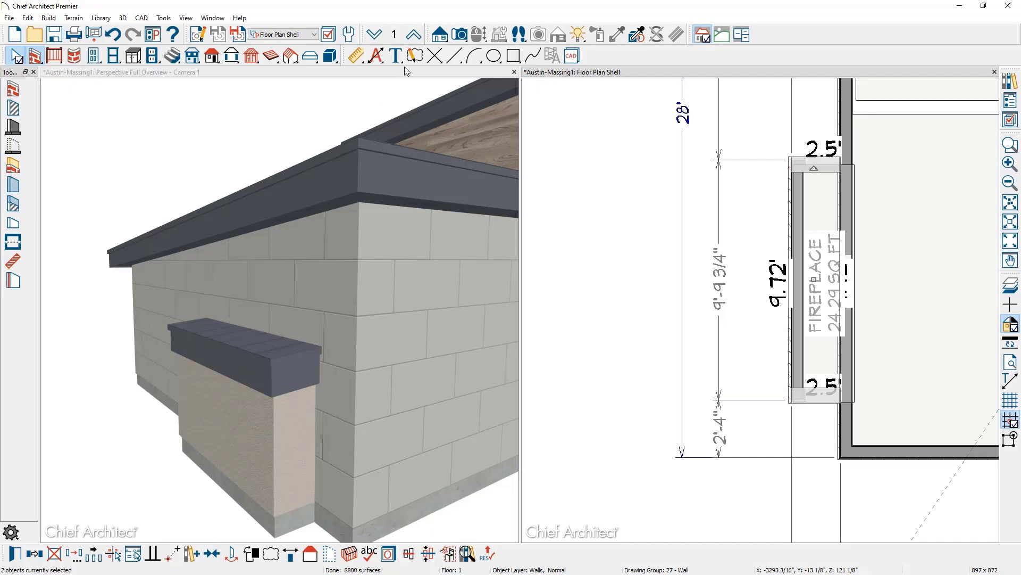
In 3D, sample the roof's Grey Standing Seam and paint it onto the bump-out's end and front faces.
{"action": "left_click", "coordinate": [406, 71]}
{"action": "left_click", "coordinate": [662, 34]}
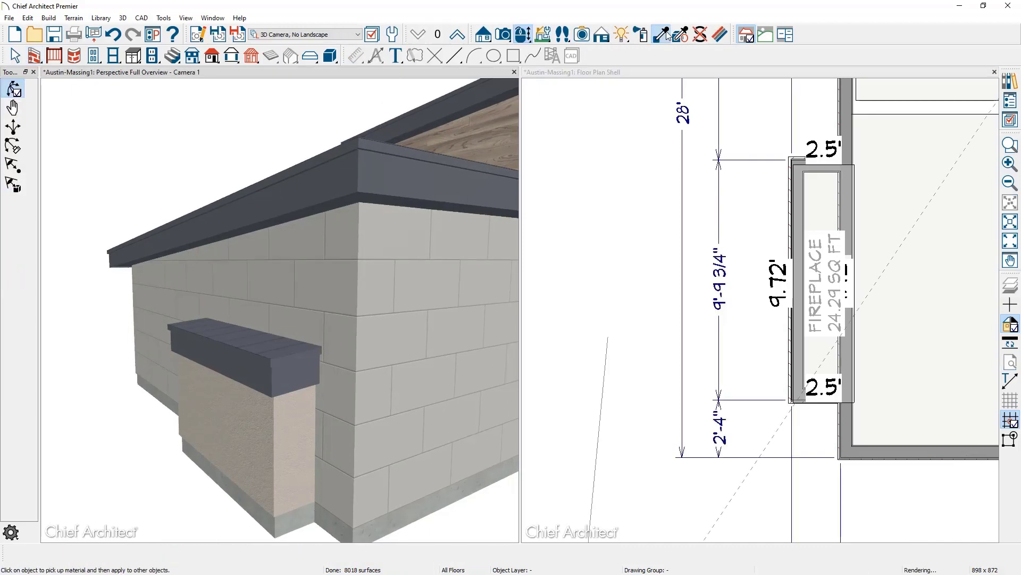
{"action": "left_click", "coordinate": [248, 335]}
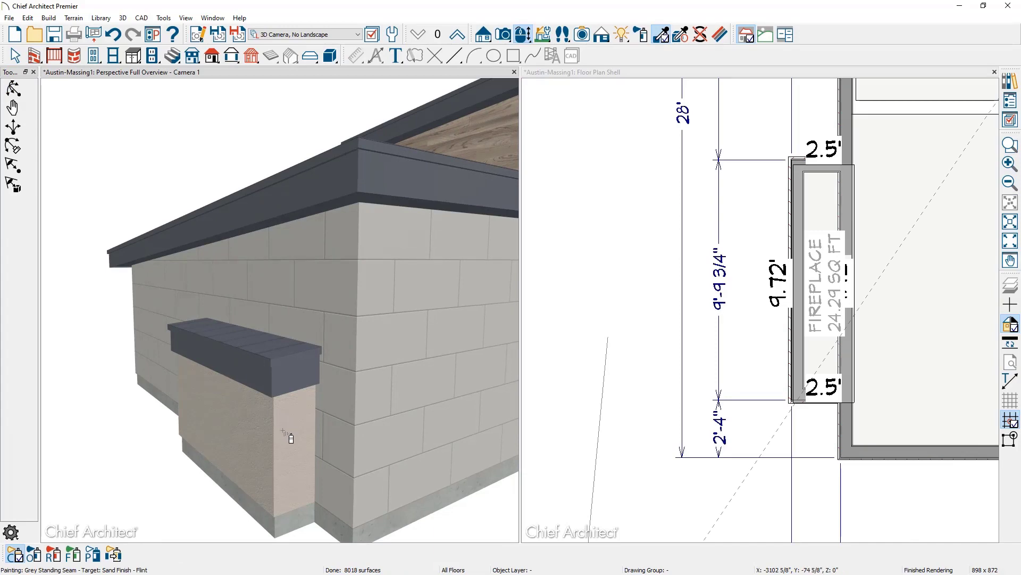
{"action": "left_click", "coordinate": [283, 431]}
{"action": "left_click", "coordinate": [248, 445]}
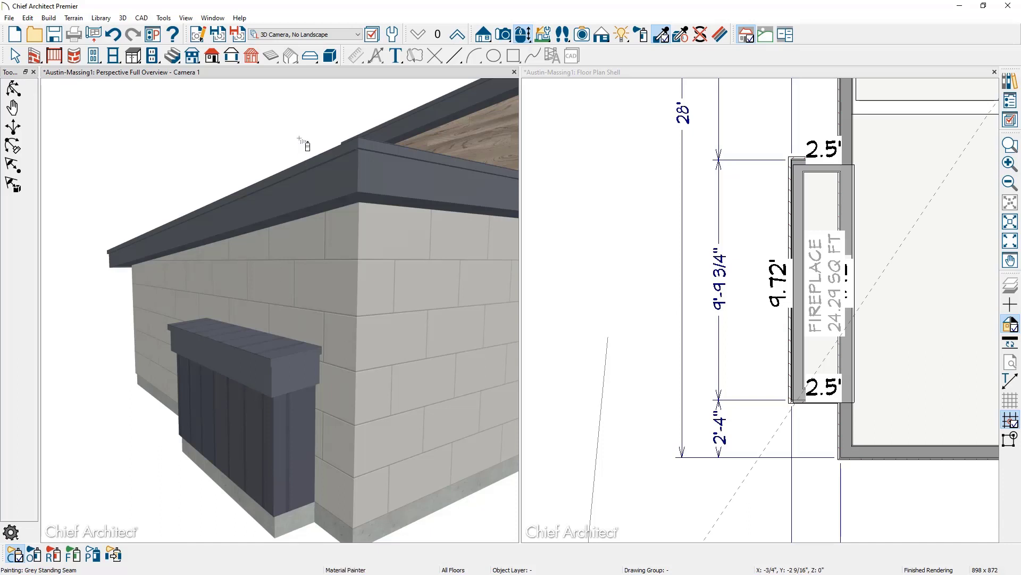
Maximize the 3D view, zoom out and orbit around to face the house's front.
{"action": "double_click", "coordinate": [311, 69]}
{"action": "scroll", "coordinate": [244, 285], "scroll_direction": "down", "scroll_amount": 5}
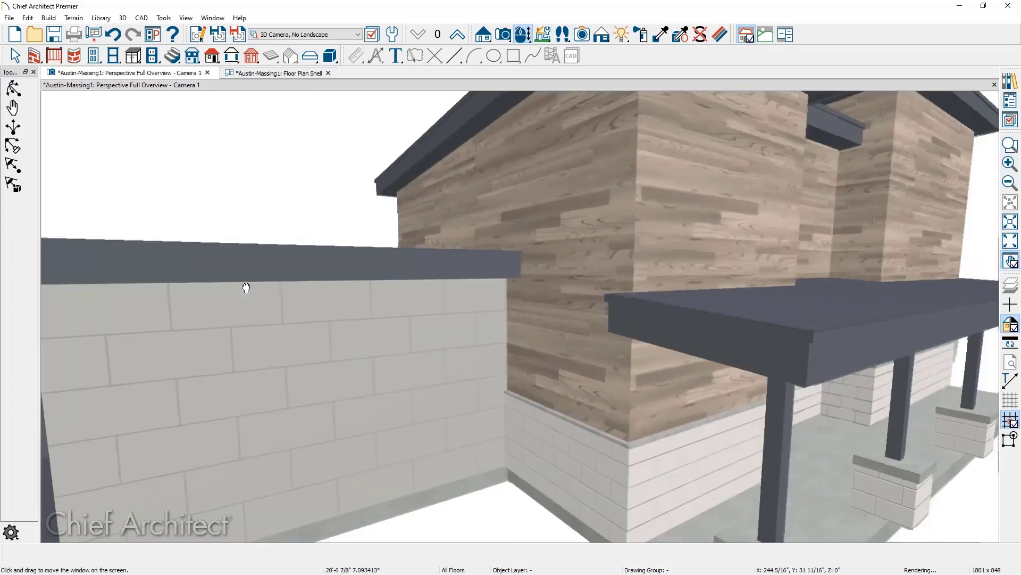
{"action": "middle_click_drag", "start_coordinate": [339, 294], "coordinate": [588, 282]}
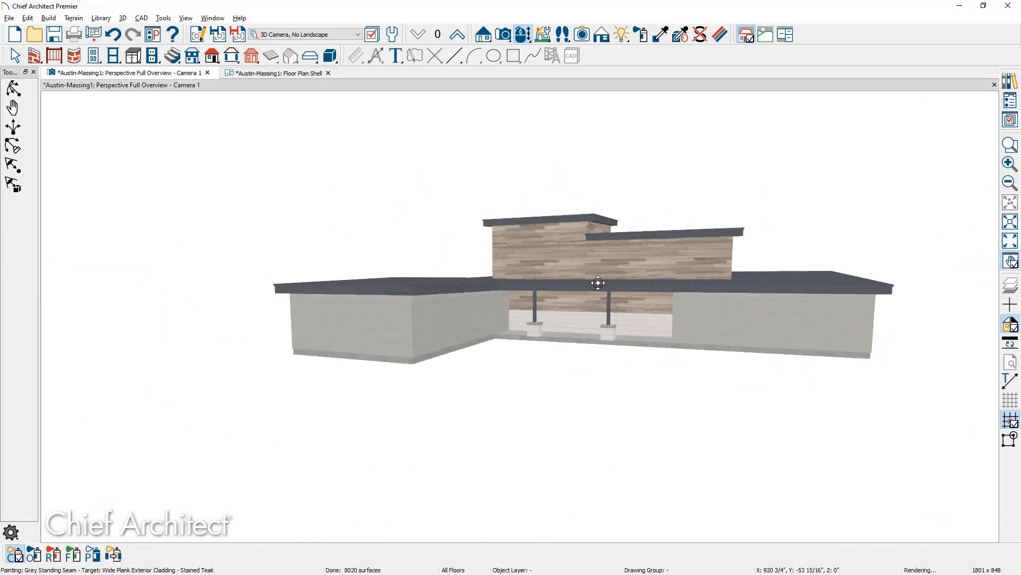
{"action": "middle_click_drag", "start_coordinate": [238, 346], "coordinate": [739, 347]}
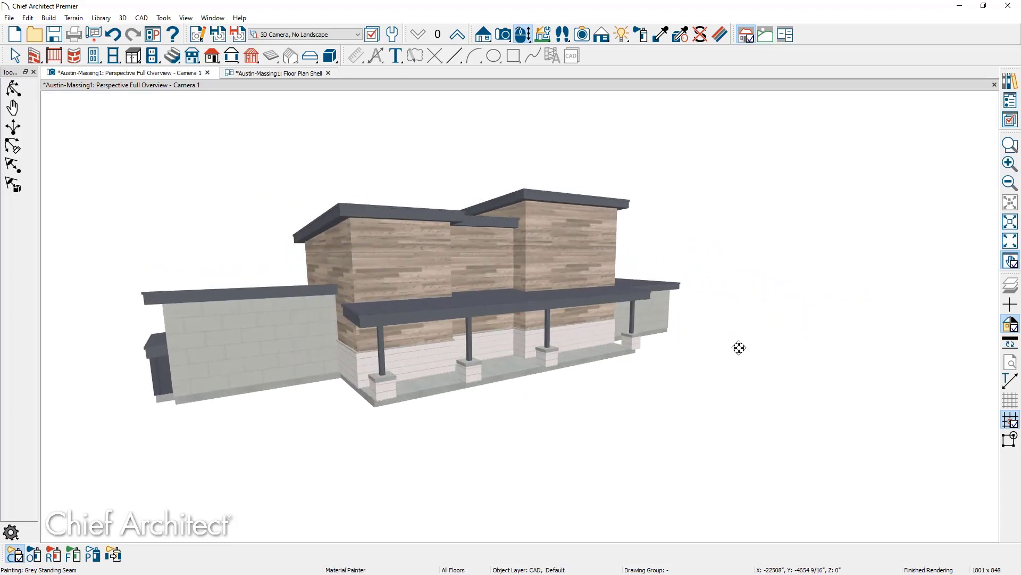
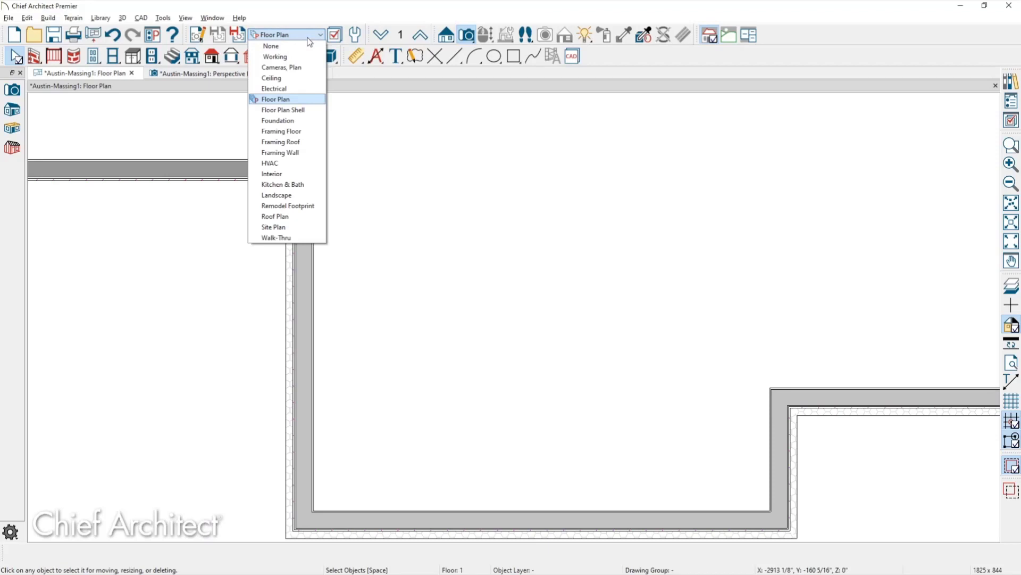
In the Kitchen & Bath layer set, turn on display of Walls, Layers so walls show layered fill.
{"action": "key", "text": "Escape"}
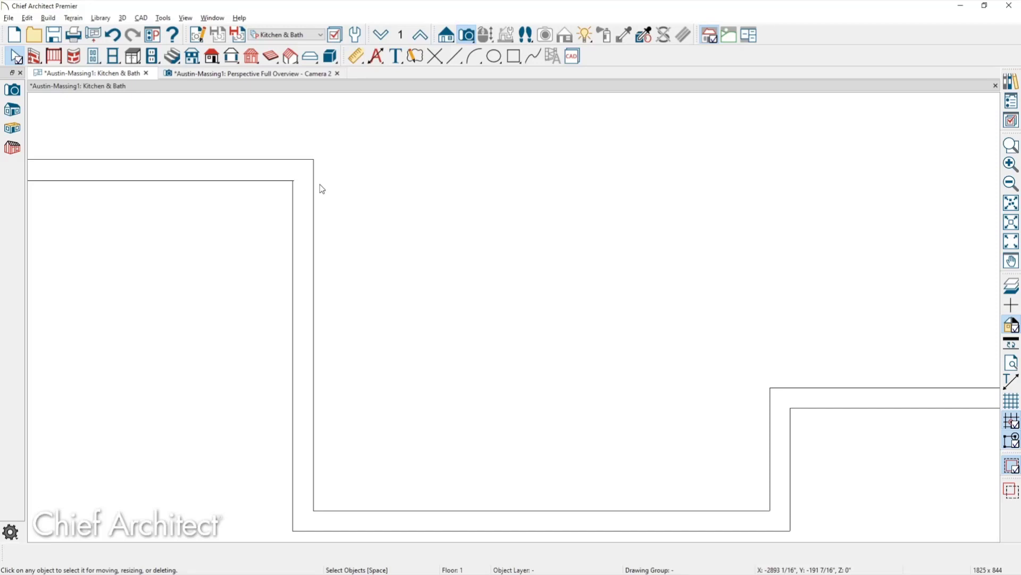
{"action": "left_click", "coordinate": [310, 222]}
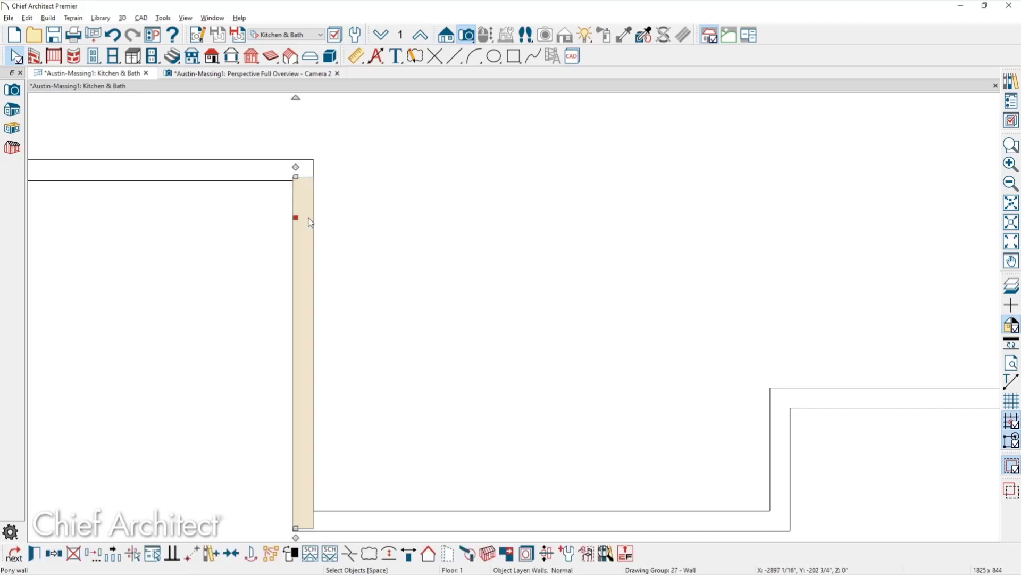
{"action": "left_click", "coordinate": [1012, 122]}
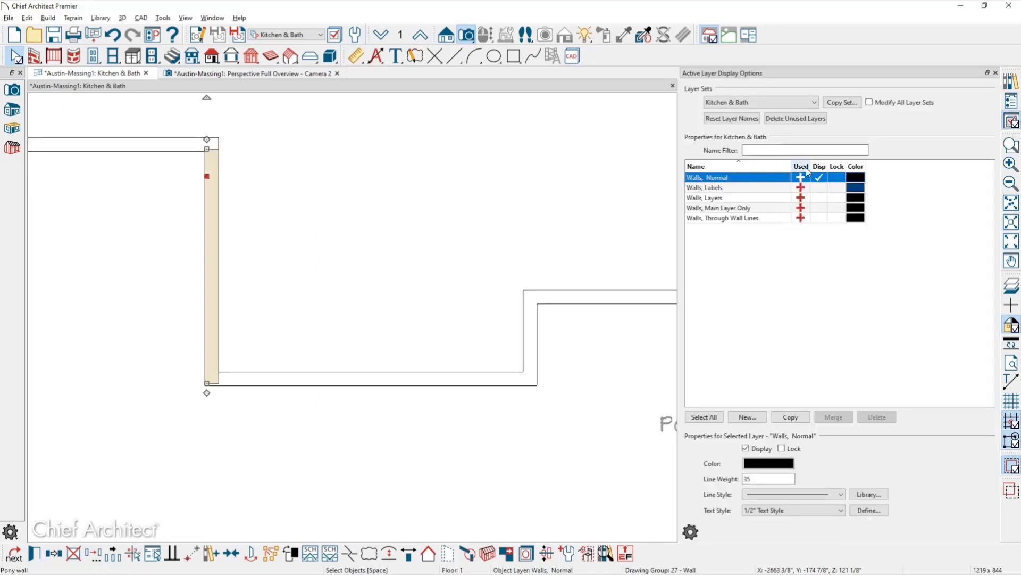
{"action": "left_click", "coordinate": [816, 198]}
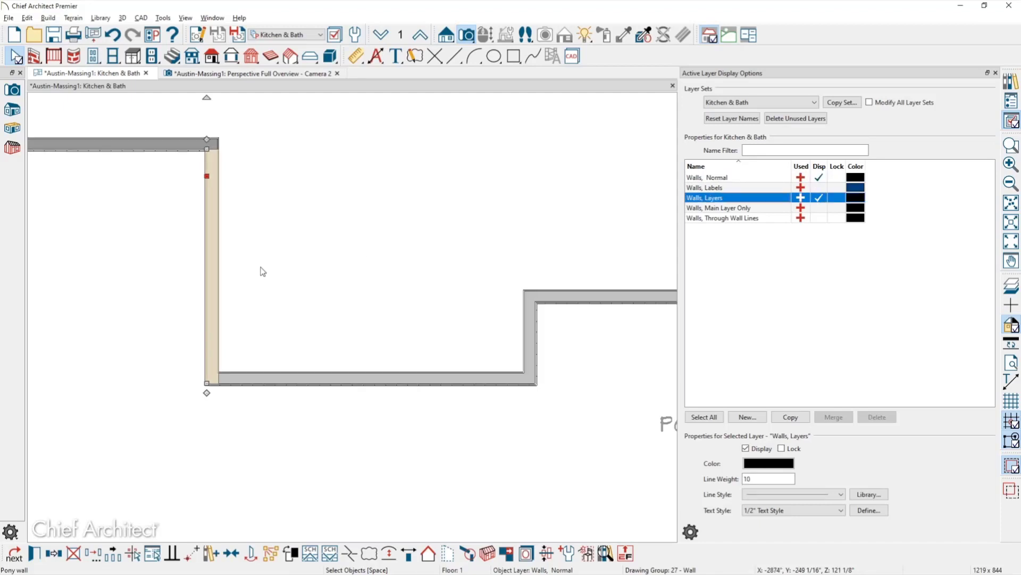
{"action": "left_click", "coordinate": [171, 281]}
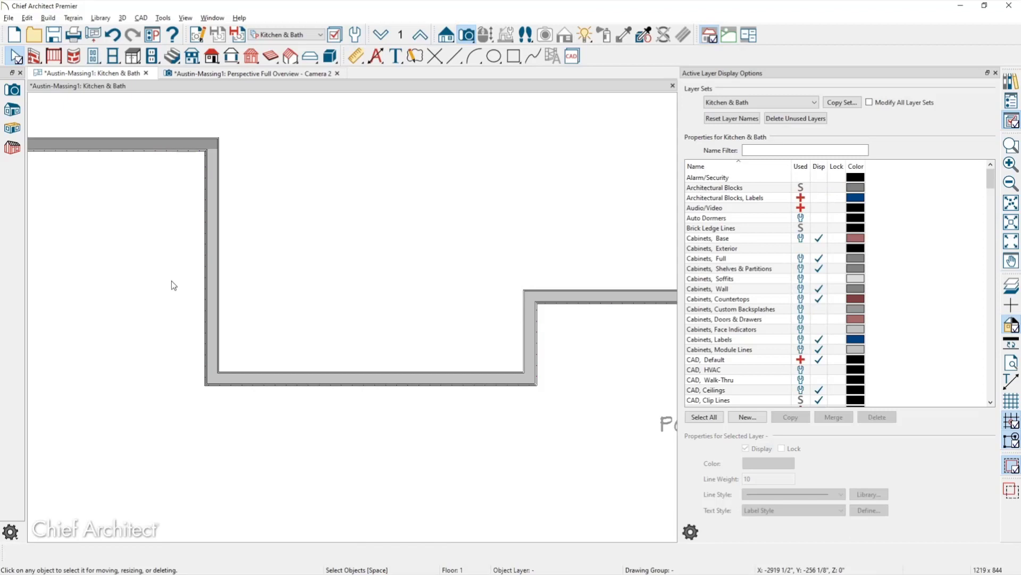
Select the left wall at the corner and check the Kitchen & Bath Plan View Specification's Upper Wall pony wall display.
{"action": "scroll", "coordinate": [171, 278], "scroll_direction": "up", "scroll_amount": 1}
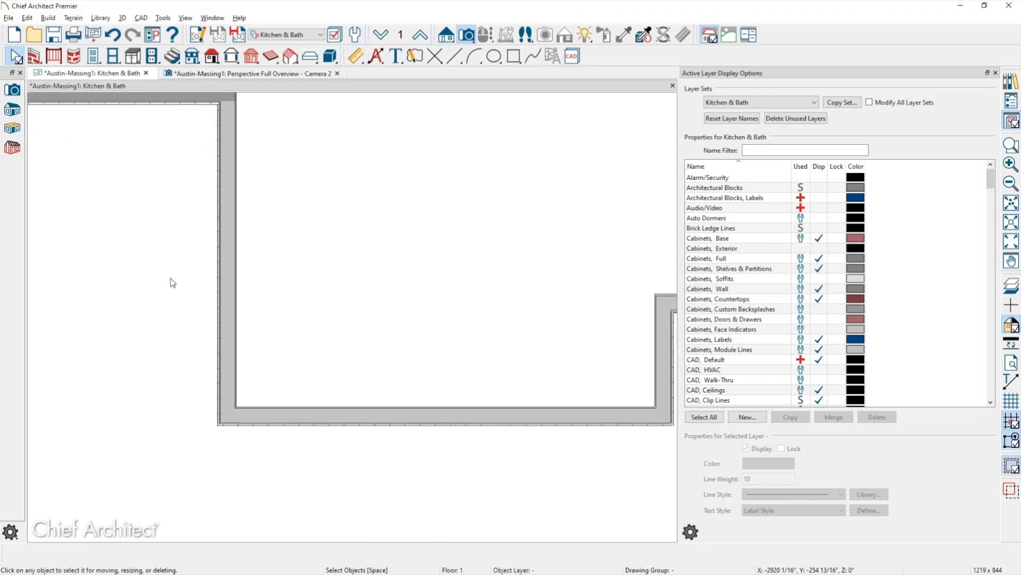
{"action": "middle_click_drag", "start_coordinate": [174, 276], "coordinate": [205, 296]}
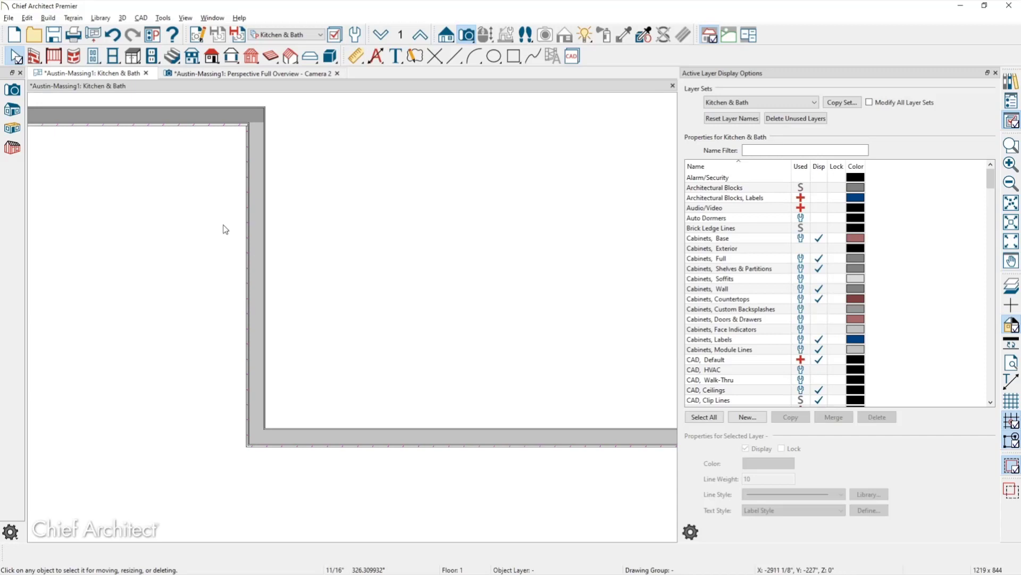
{"action": "left_click", "coordinate": [255, 226]}
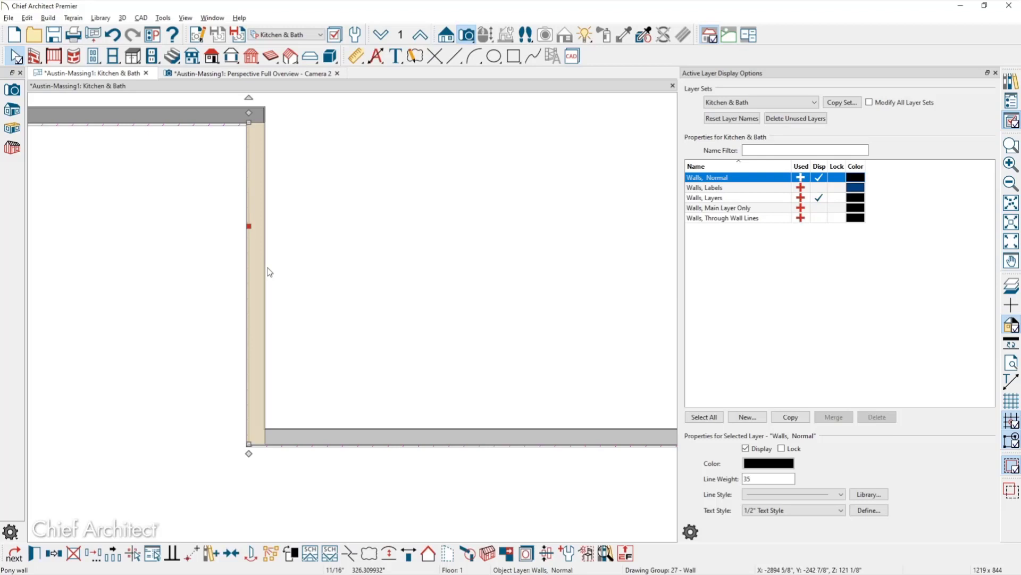
{"action": "left_click", "coordinate": [200, 42]}
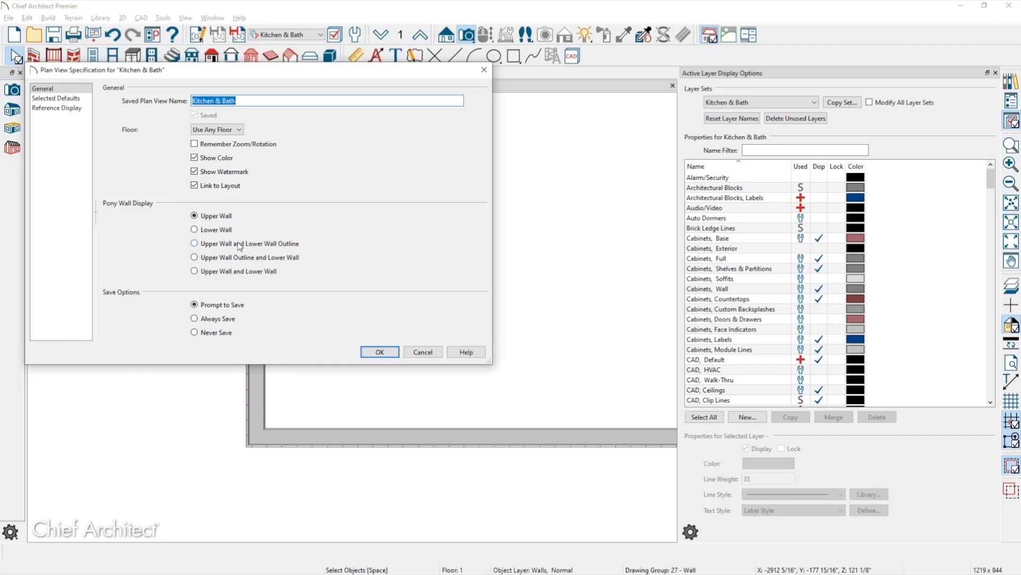
{"action": "left_click", "coordinate": [422, 352]}
Switch the plan to the Floor Plan layer set and select the pony wall at the corner.
{"action": "left_click", "coordinate": [312, 35]}
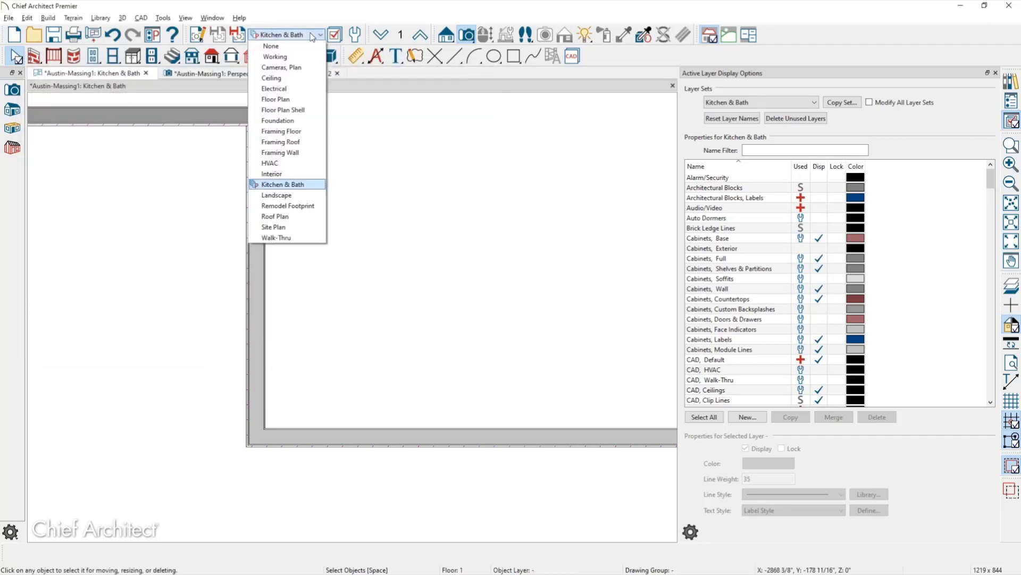
{"action": "left_click", "coordinate": [306, 102]}
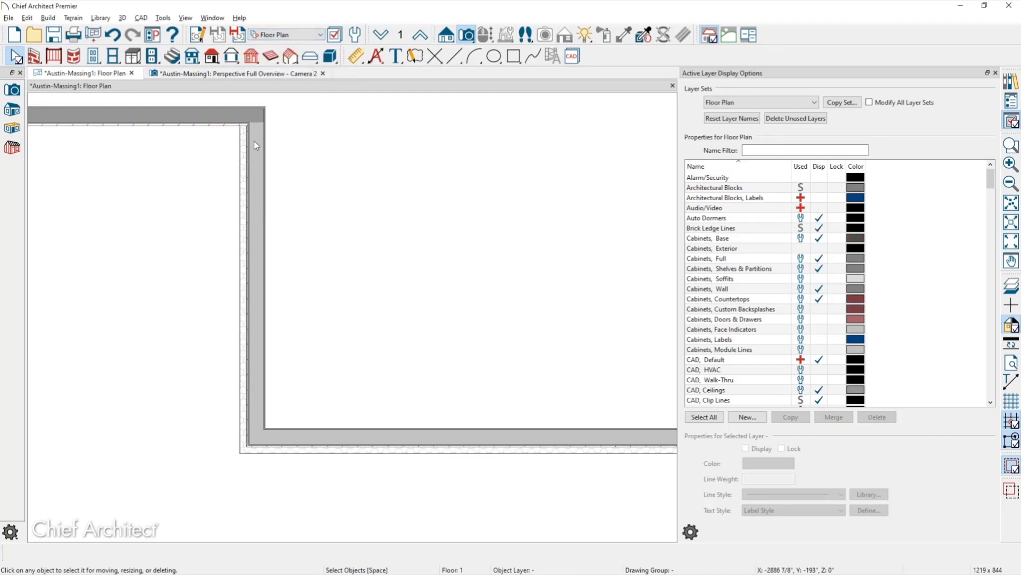
{"action": "scroll", "coordinate": [213, 146], "scroll_direction": "up", "scroll_amount": 1}
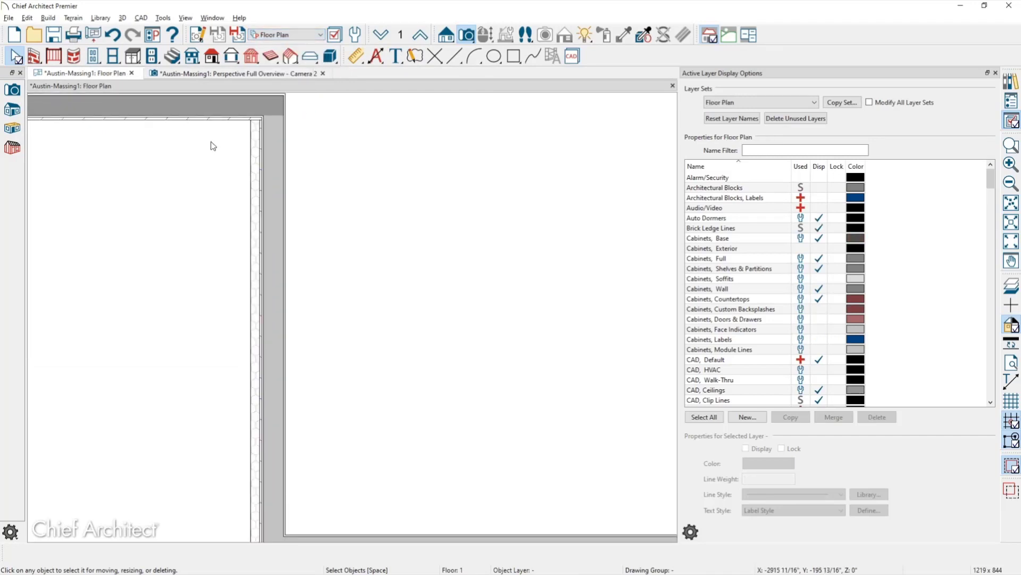
{"action": "middle_click_drag", "start_coordinate": [213, 146], "coordinate": [225, 159]}
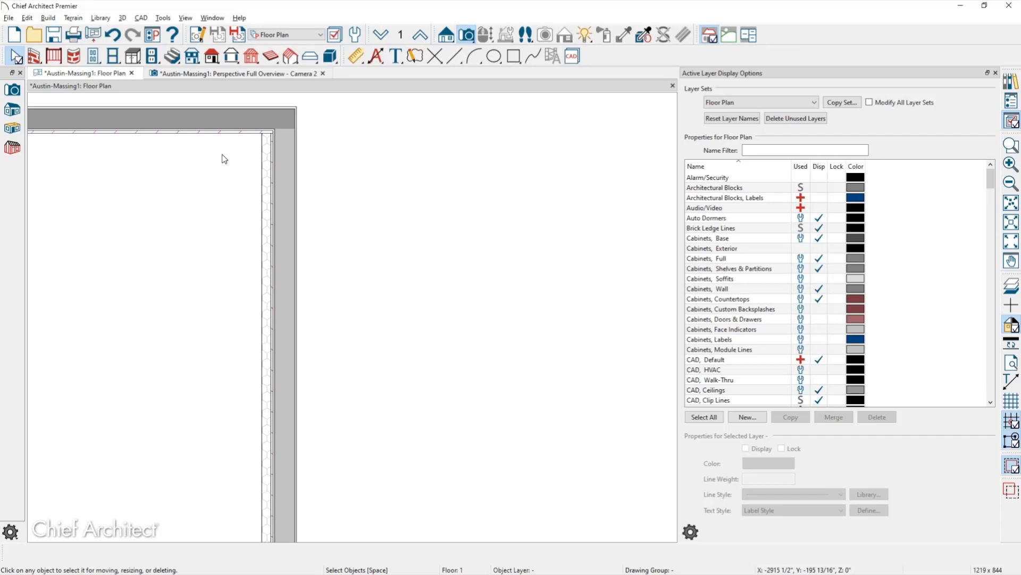
{"action": "left_click", "coordinate": [282, 280]}
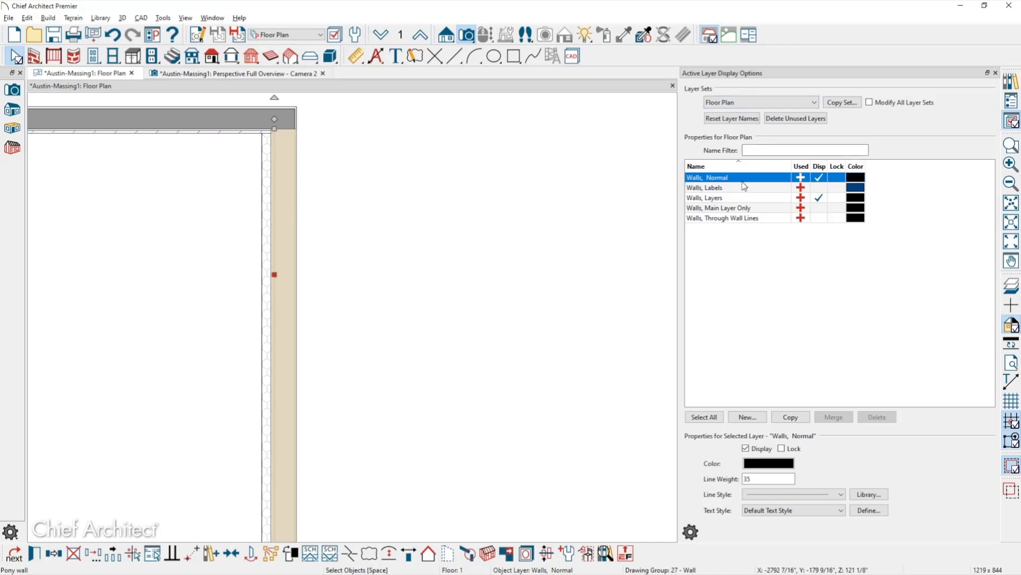
{"action": "left_click", "coordinate": [819, 188]}
{"action": "left_click", "coordinate": [825, 209]}
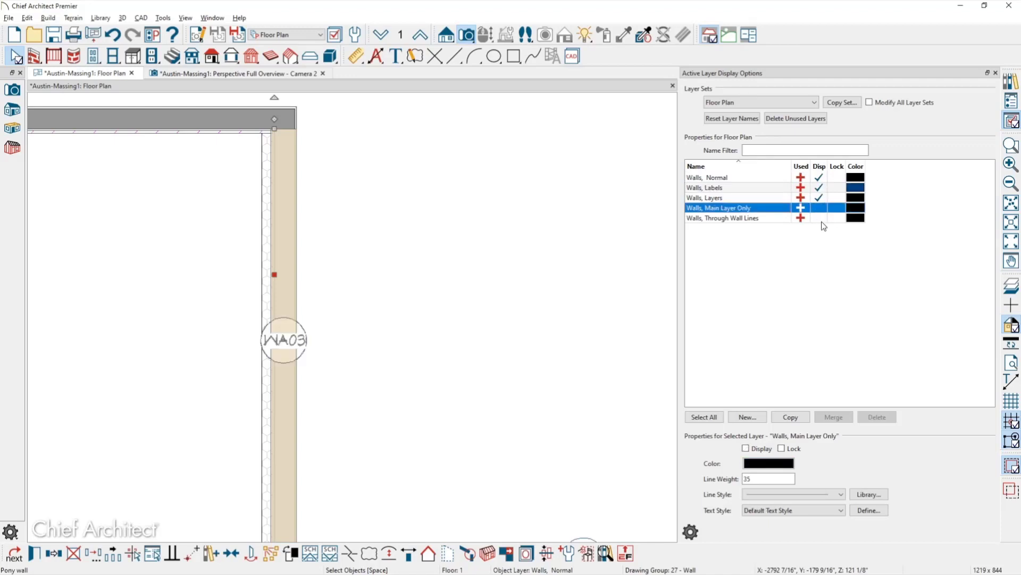
{"action": "left_click", "coordinate": [821, 218]}
{"action": "left_click", "coordinate": [819, 208]}
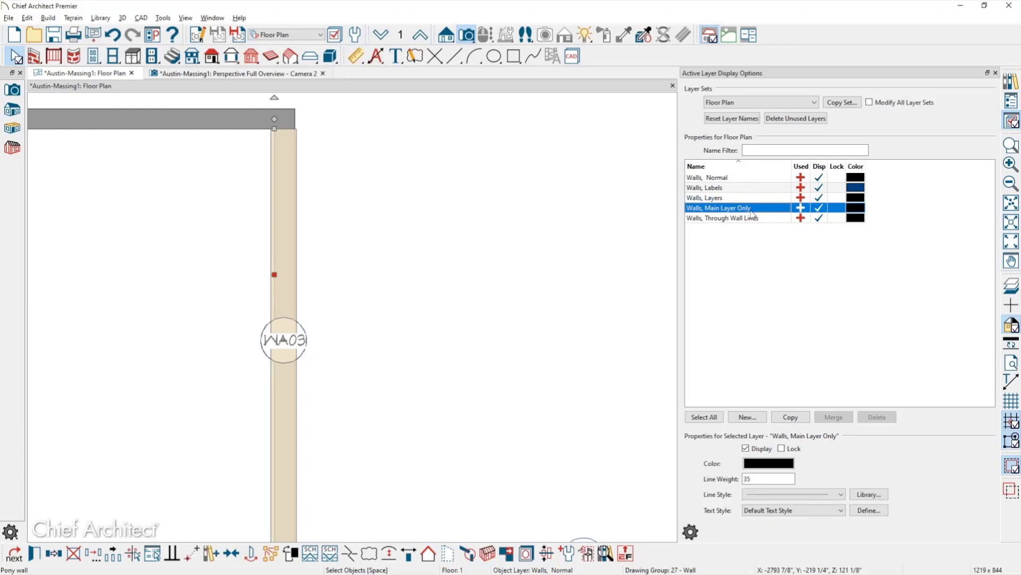
{"action": "left_click", "coordinate": [820, 208]}
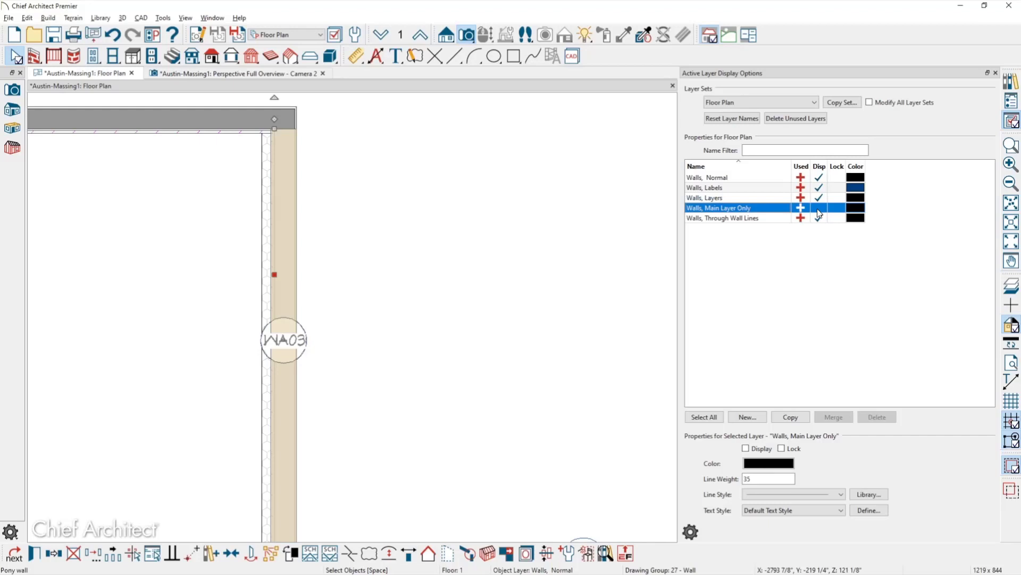
{"action": "left_click", "coordinate": [820, 218]}
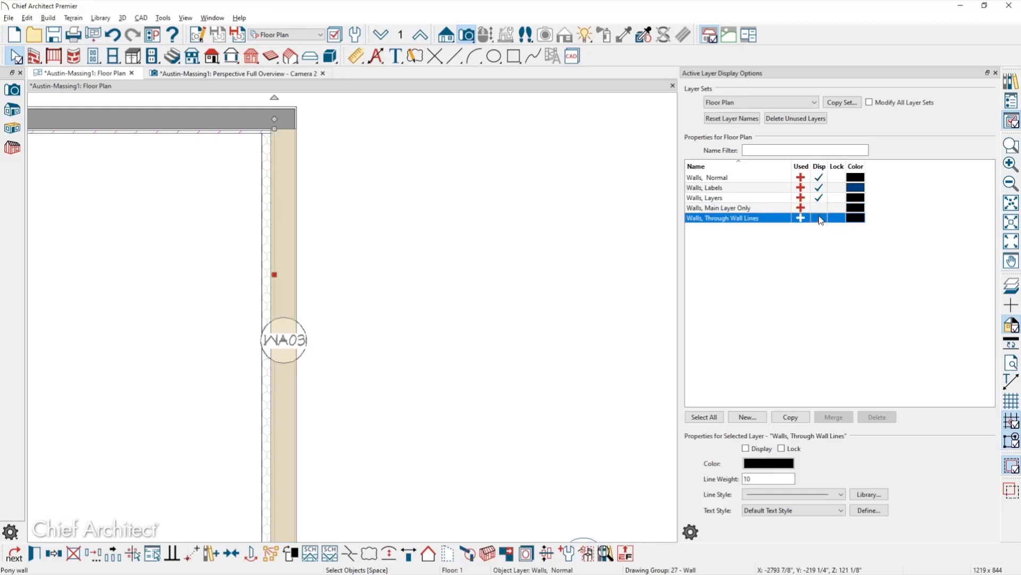
{"action": "left_click", "coordinate": [820, 189]}
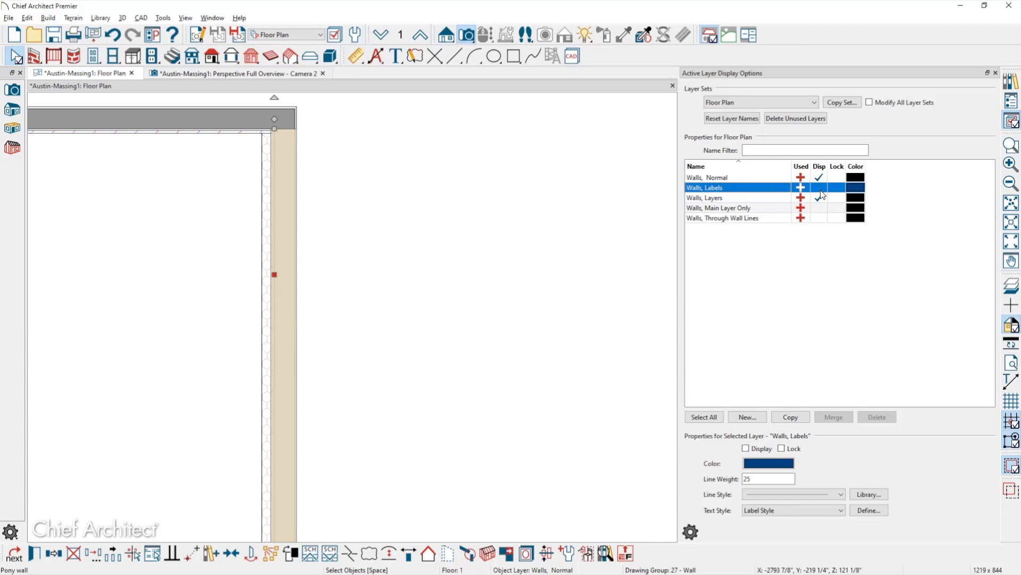
{"action": "left_click", "coordinate": [769, 179]}
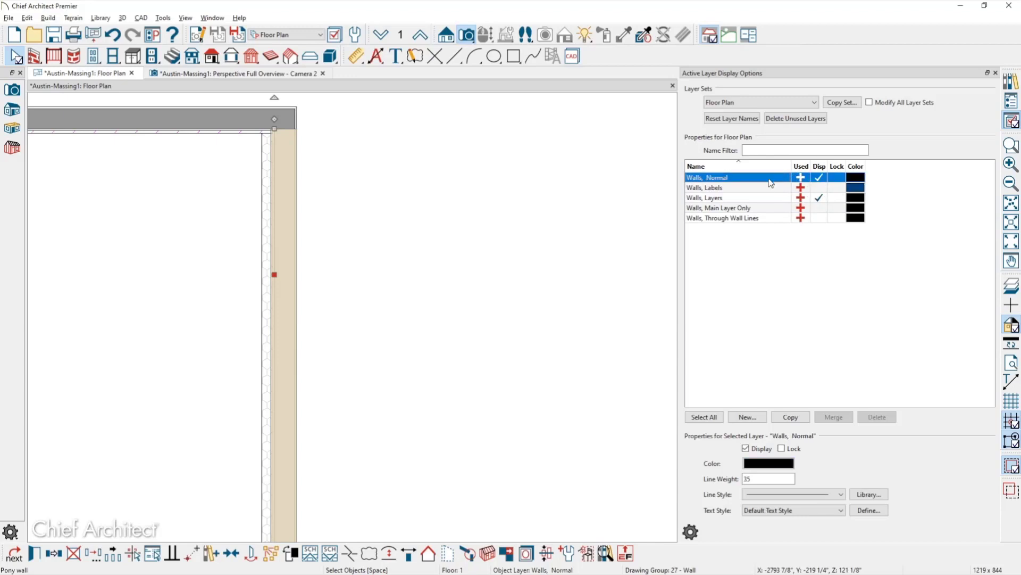
{"action": "left_click", "coordinate": [758, 199]}
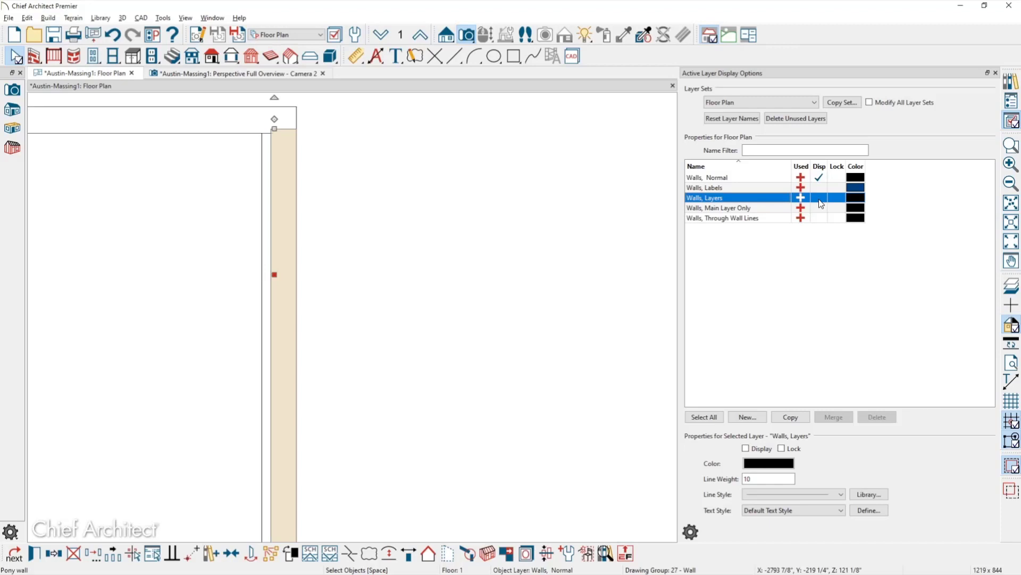
{"action": "left_click", "coordinate": [820, 199]}
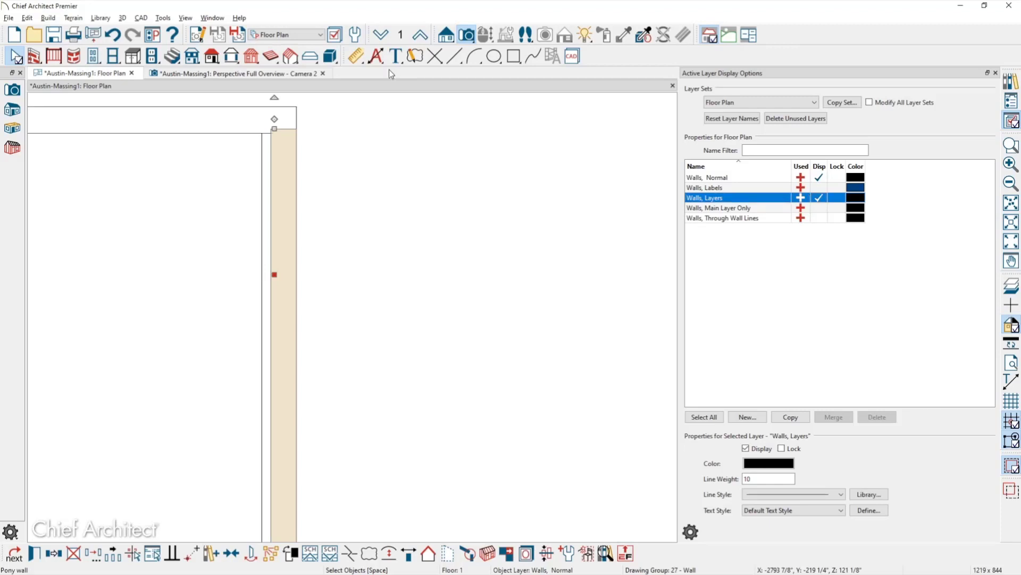
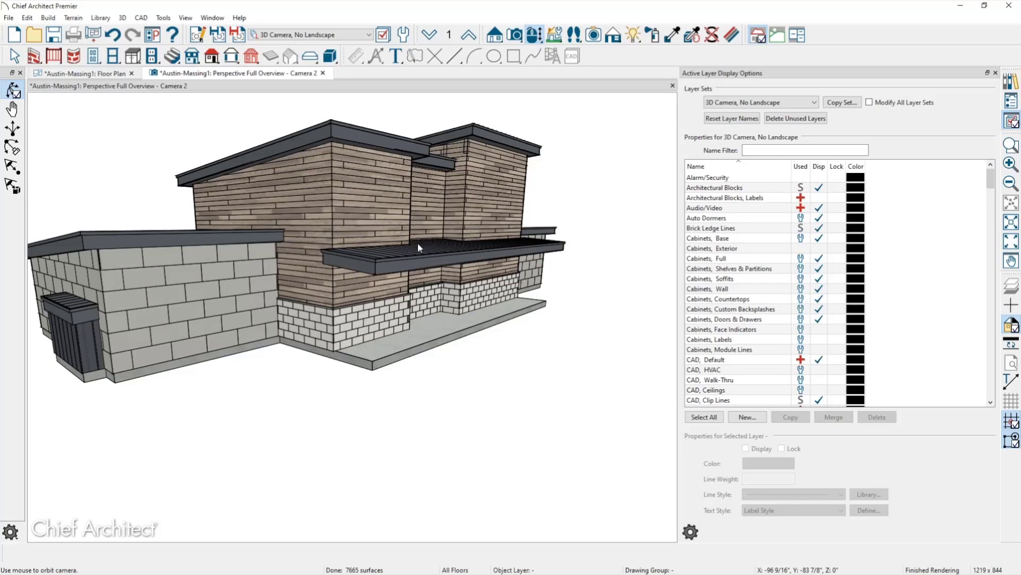
Render the house overview as a Glass House camera, zoom in and out, then return to the floor plan.
{"action": "left_click", "coordinate": [613, 35]}
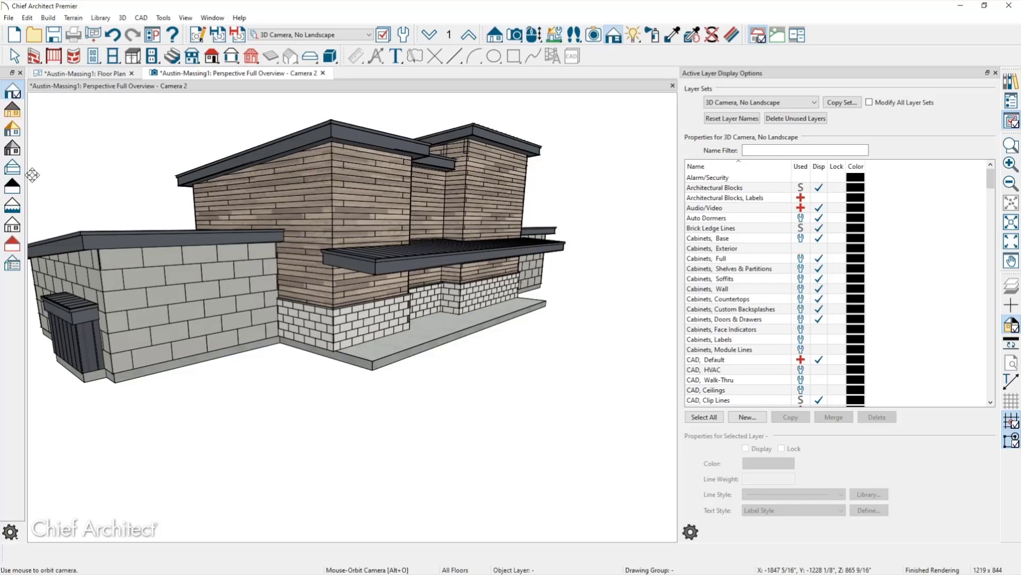
{"action": "left_click", "coordinate": [13, 167]}
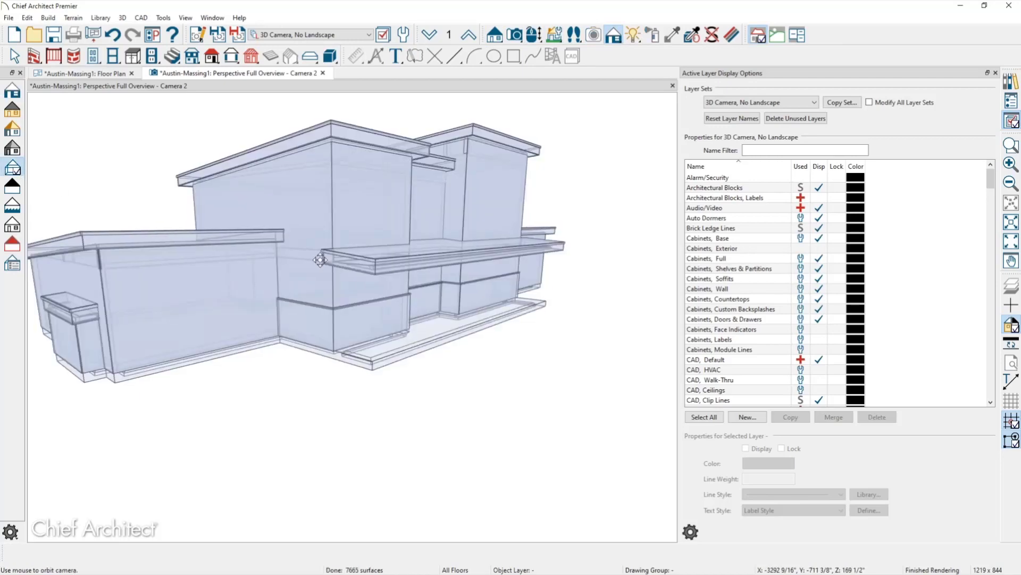
{"action": "scroll", "coordinate": [320, 260], "scroll_direction": "up", "scroll_amount": 5}
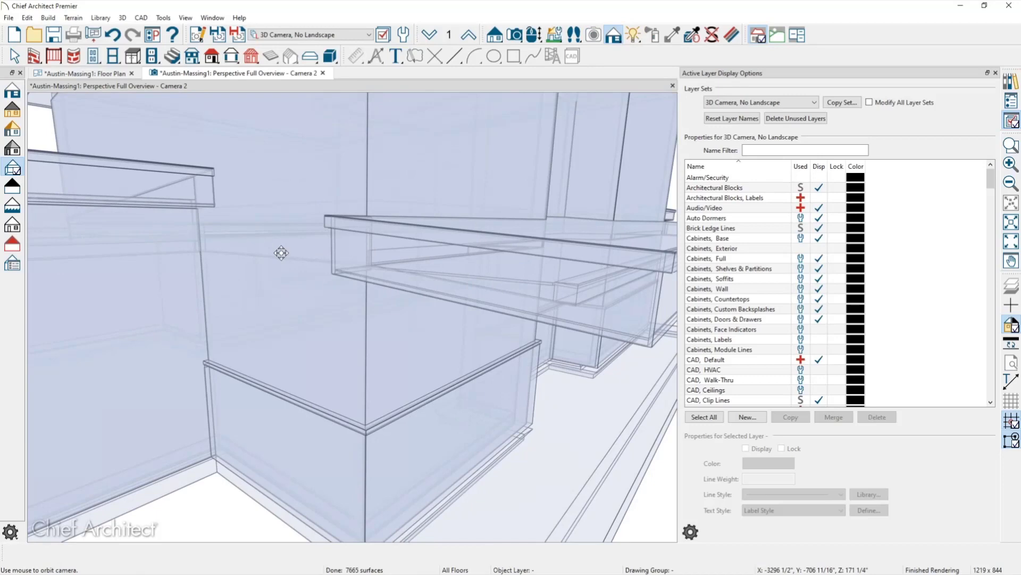
{"action": "scroll", "coordinate": [275, 243], "scroll_direction": "down", "scroll_amount": 5}
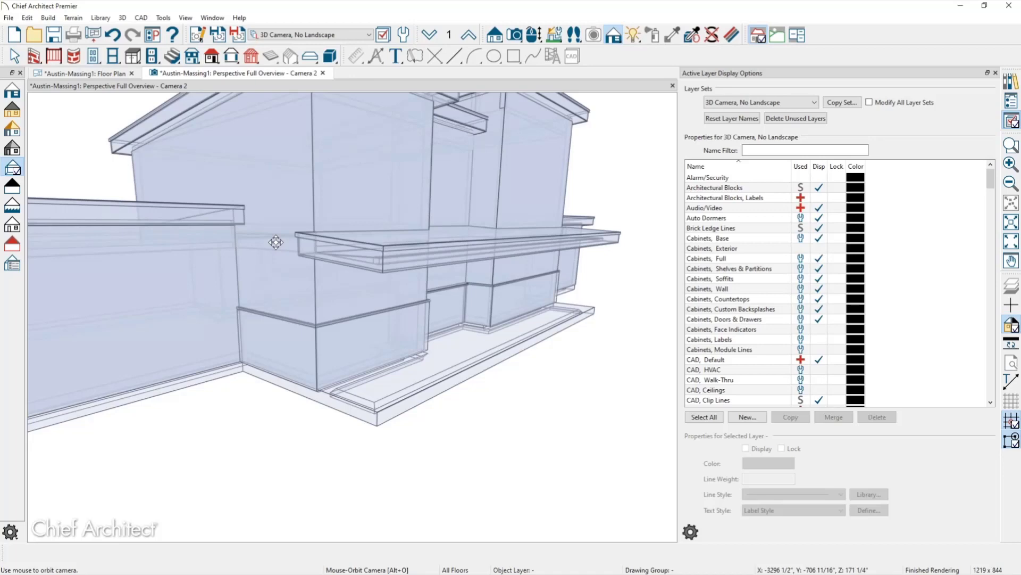
{"action": "left_click", "coordinate": [119, 73]}
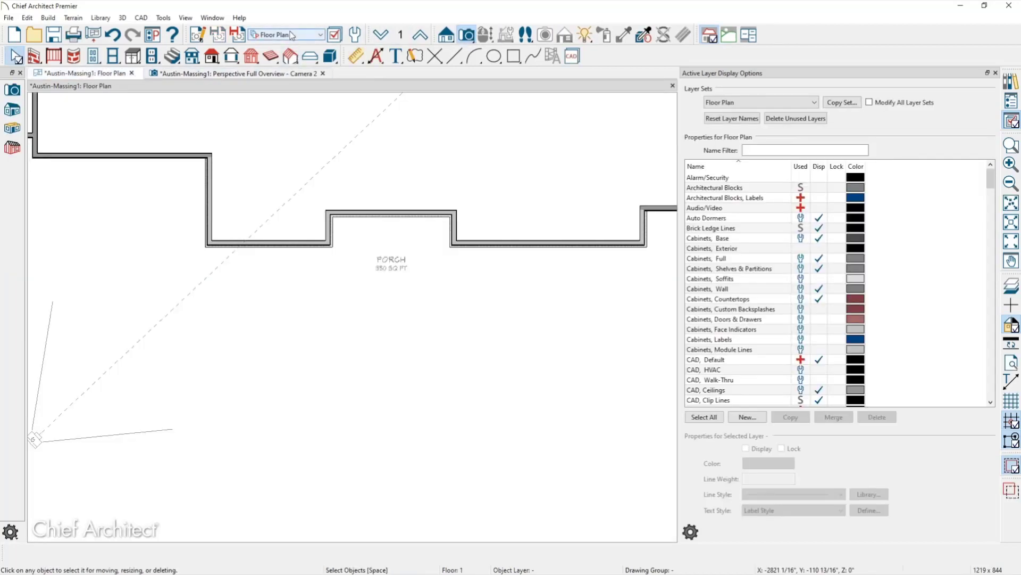
Display Floor 2 under the Framing Floor layer set with the floor framing tools available.
{"action": "scroll", "coordinate": [326, 99], "scroll_direction": "down", "scroll_amount": 1}
{"action": "scroll", "coordinate": [326, 100], "scroll_direction": "up", "scroll_amount": 3}
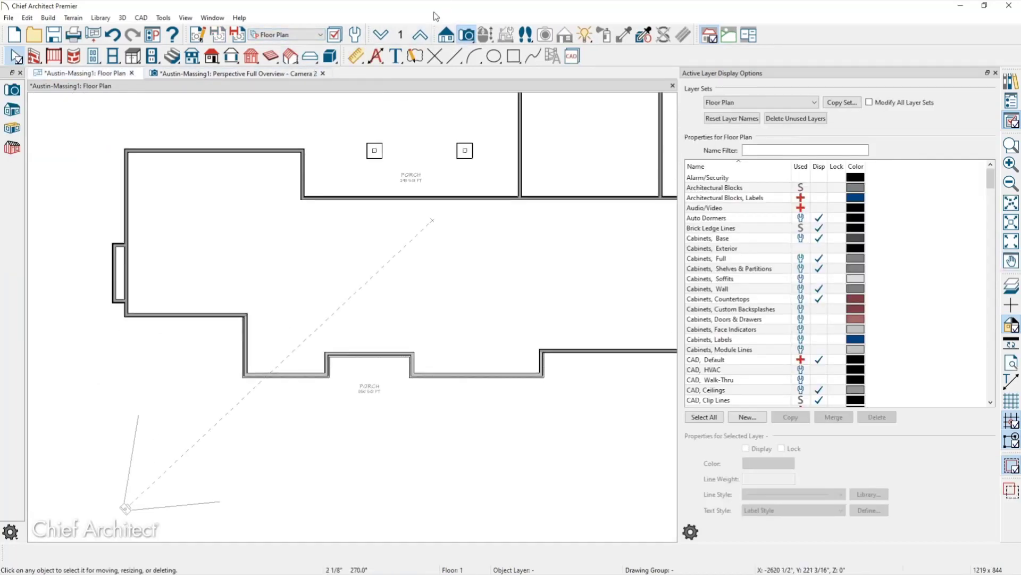
{"action": "left_click", "coordinate": [292, 35]}
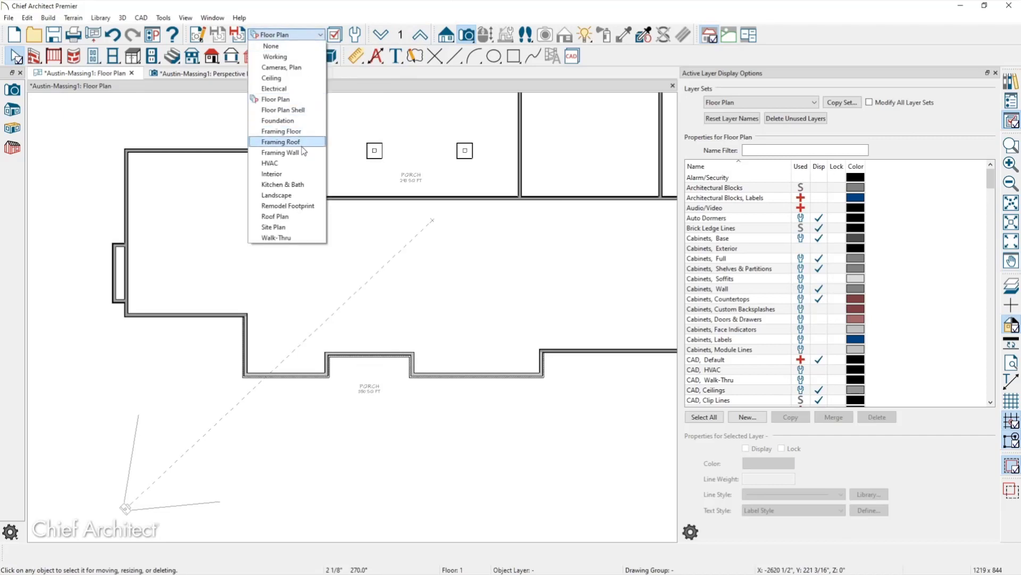
{"action": "left_click", "coordinate": [306, 133]}
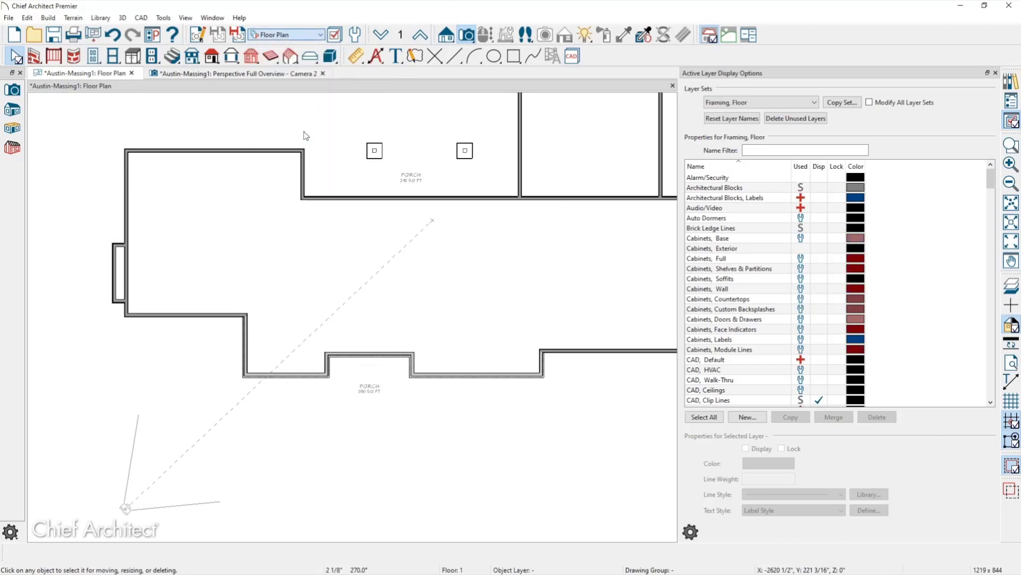
{"action": "left_click", "coordinate": [420, 35]}
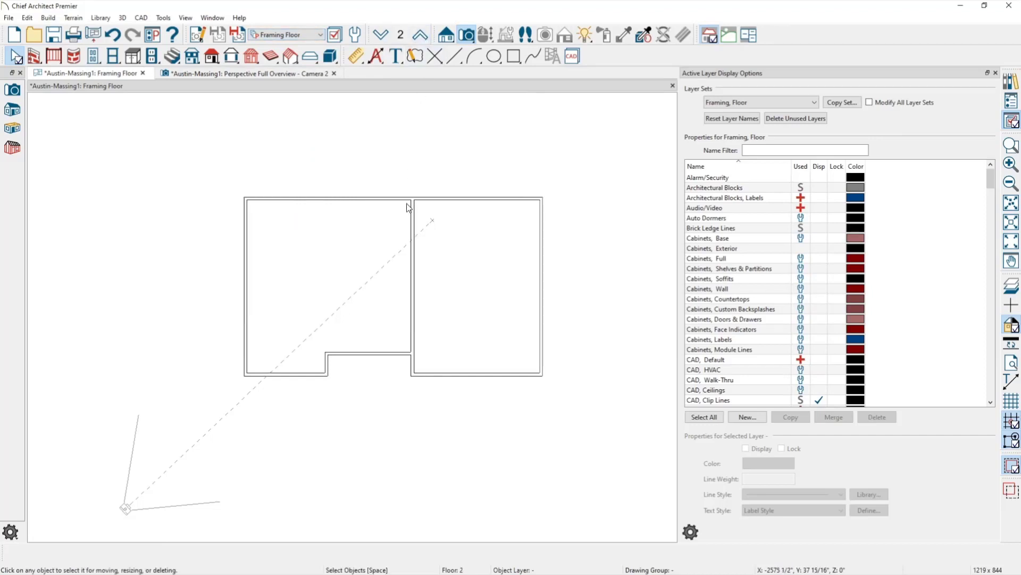
{"action": "scroll", "coordinate": [407, 208], "scroll_direction": "up", "scroll_amount": 2}
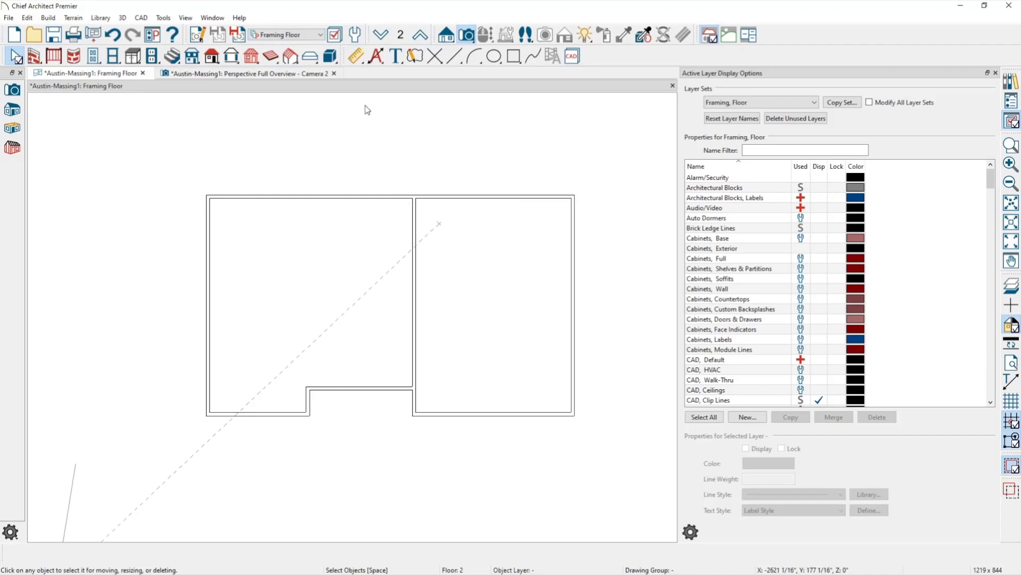
{"action": "left_click", "coordinate": [270, 56]}
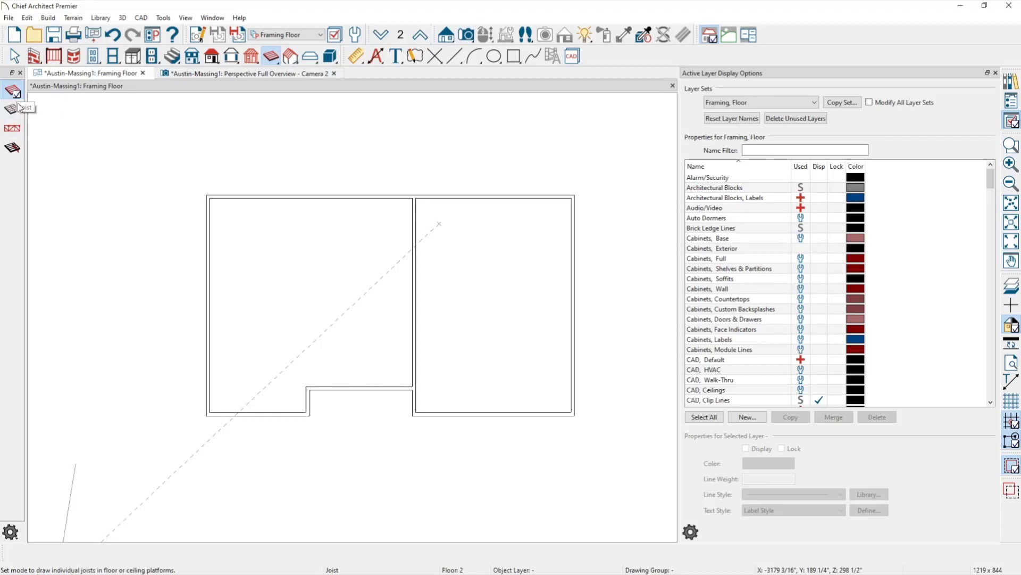
Draw a Floor/Ceiling Beam down across the left second-floor room and review its specification.
{"action": "left_click", "coordinate": [19, 148]}
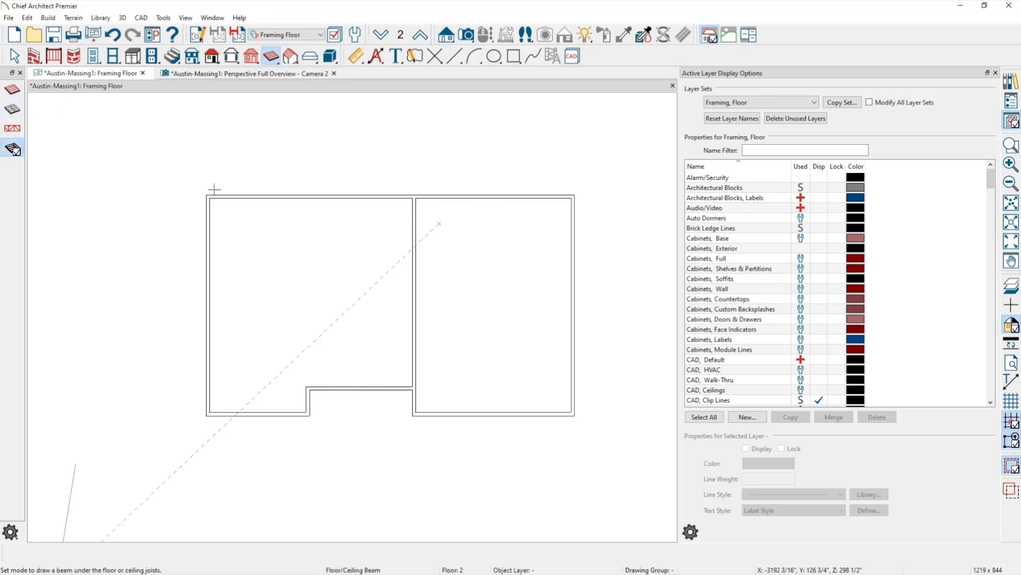
{"action": "mouse_move", "coordinate": [238, 200]}
{"action": "left_mouse_down"}
{"action": "mouse_move", "coordinate": [260, 429]}
{"action": "mouse_move", "coordinate": [234, 524]}
{"action": "mouse_move", "coordinate": [239, 478]}
{"action": "left_mouse_up"}
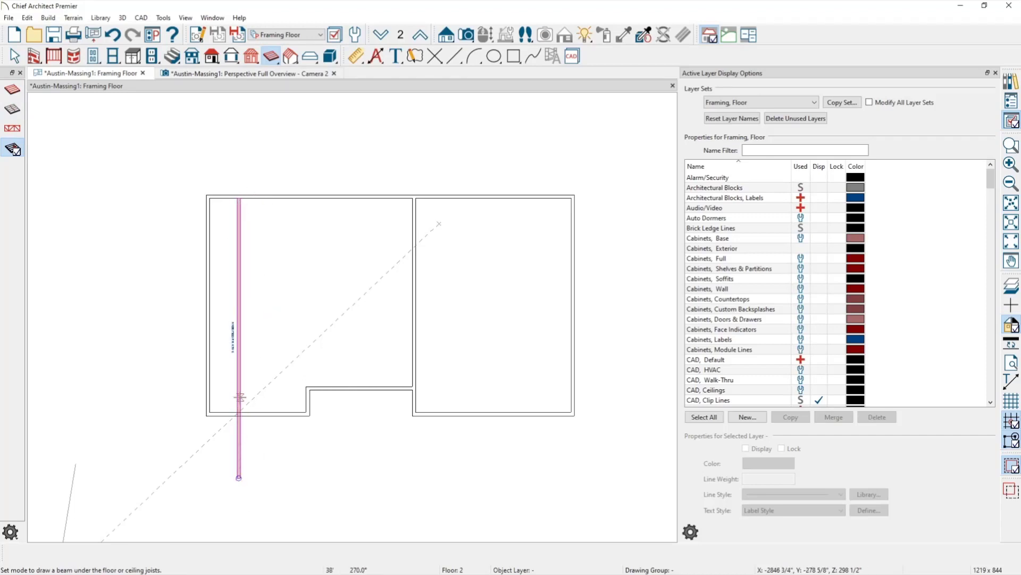
{"action": "left_click", "coordinate": [240, 397]}
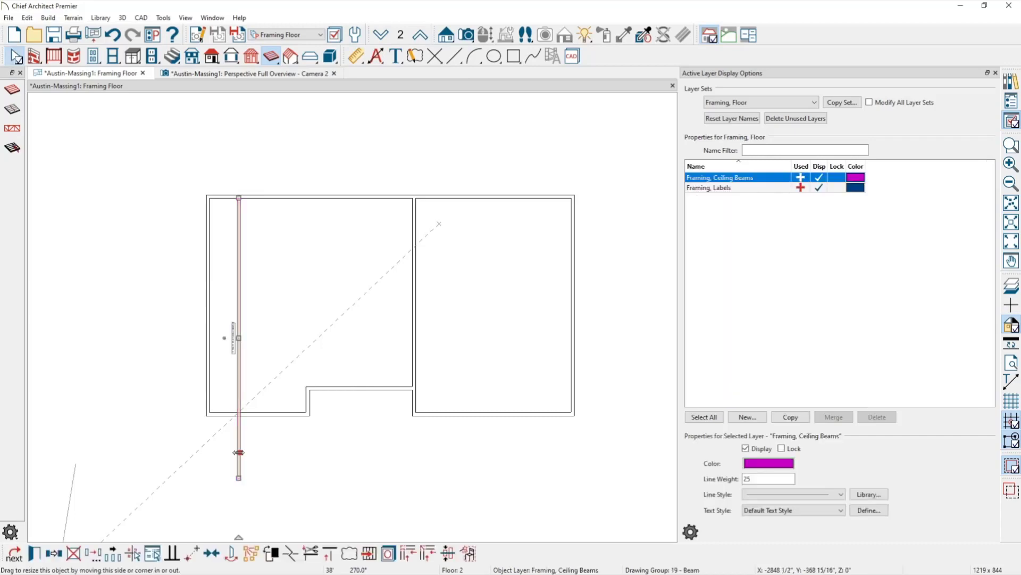
{"action": "double_click", "coordinate": [239, 397]}
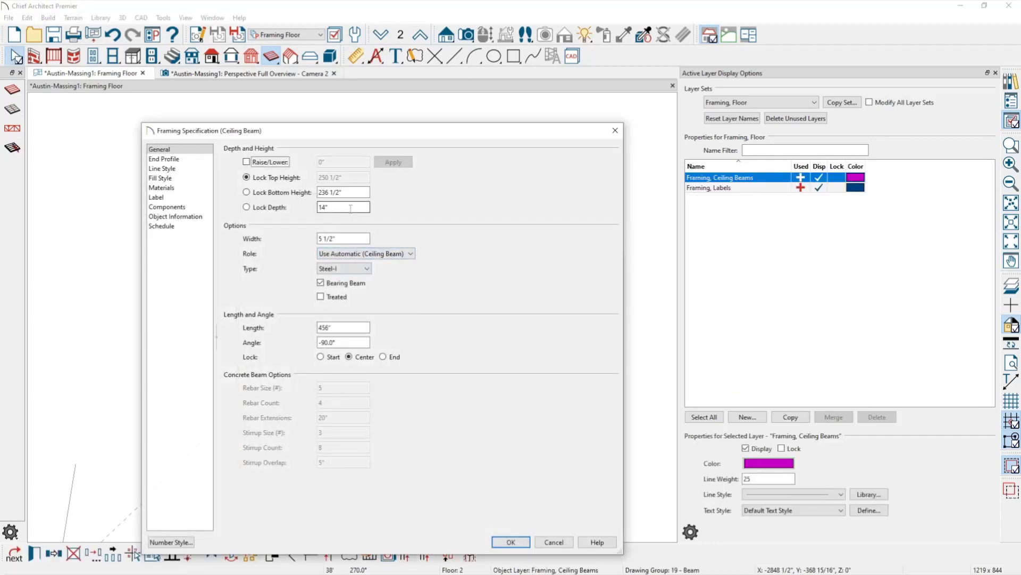
{"action": "left_click", "coordinate": [615, 130]}
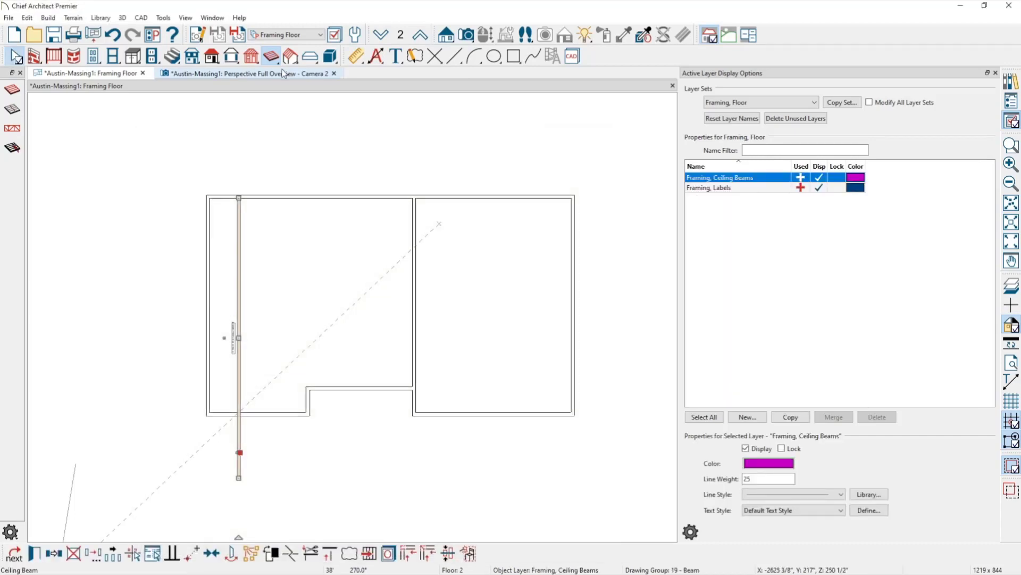
In the 3D perspective overview, filter the layer list to 'beam'.
{"action": "left_click", "coordinate": [284, 73]}
{"action": "left_click", "coordinate": [784, 150]}
{"action": "type", "text": "beam"}
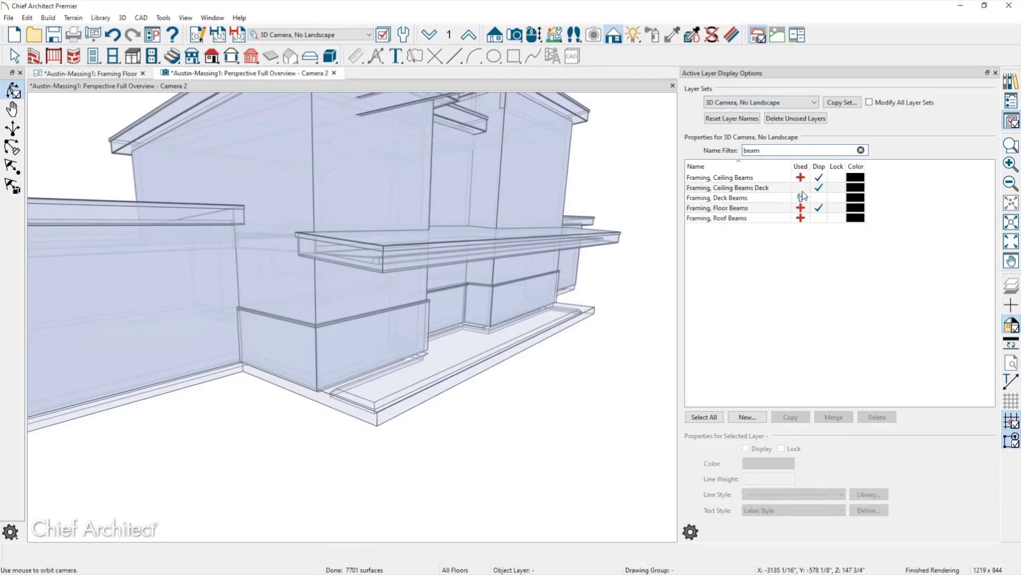
Turn on the Framing, Roof Beams layer and move the beam lower on the building.
{"action": "left_click", "coordinate": [819, 218]}
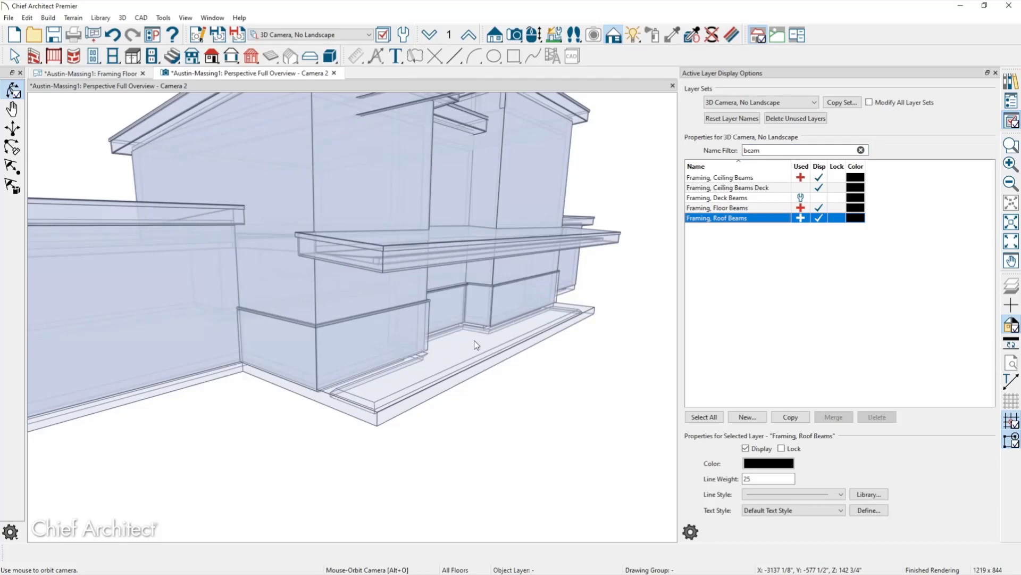
{"action": "left_click_drag", "start_coordinate": [476, 345], "coordinate": [473, 332]}
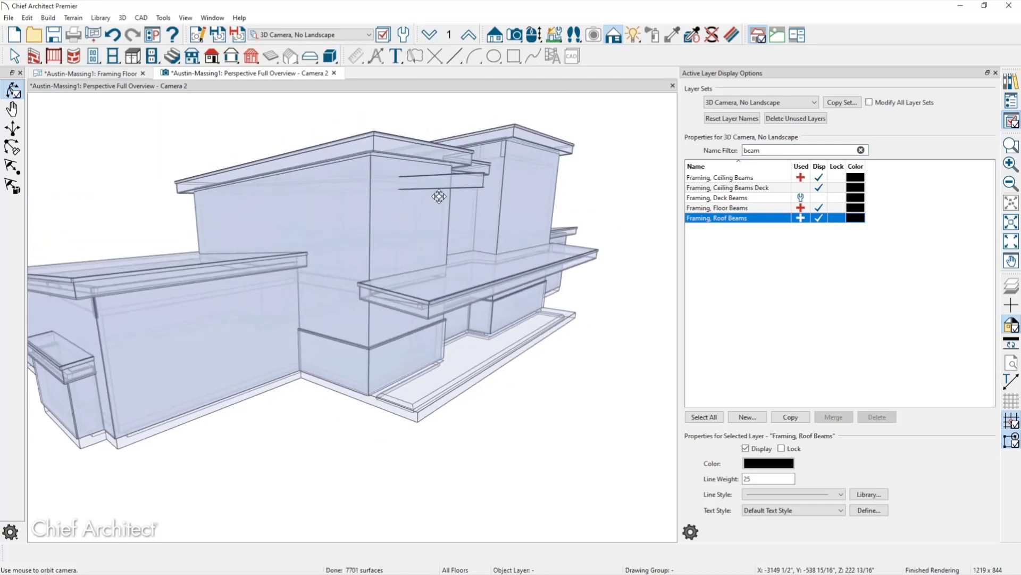
{"action": "left_click", "coordinate": [440, 183]}
{"action": "left_click_drag", "start_coordinate": [325, 185], "coordinate": [328, 282]}
{"action": "key", "text": "Escape"}
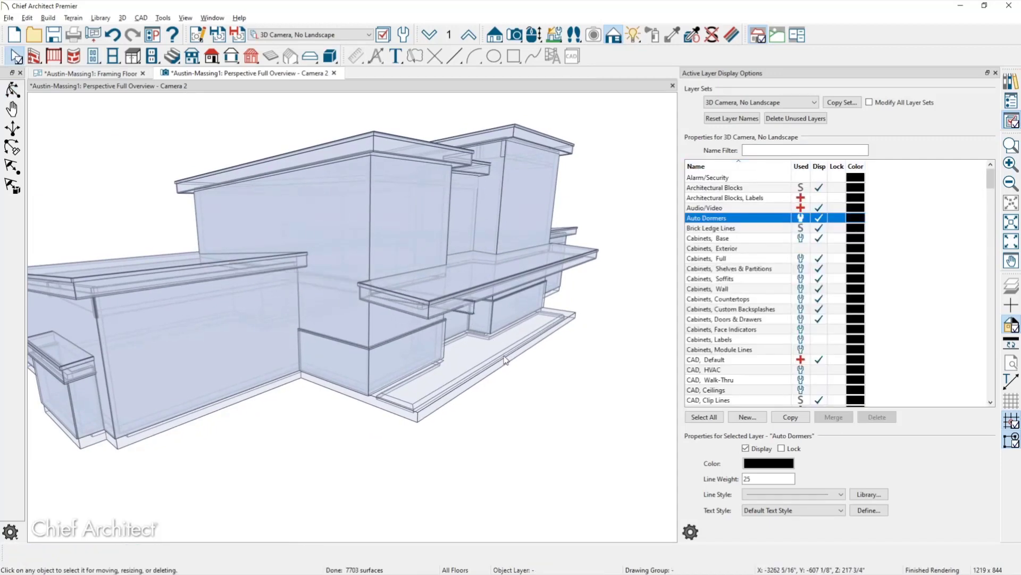
Stretch the ceiling beam's end into place under the front overhang, then orbit to check it.
{"action": "left_click", "coordinate": [473, 311]}
{"action": "left_click_drag", "start_coordinate": [557, 323], "coordinate": [563, 327]}
{"action": "key", "text": "Escape"}
{"action": "middle_click_drag", "start_coordinate": [589, 390], "coordinate": [559, 378]}
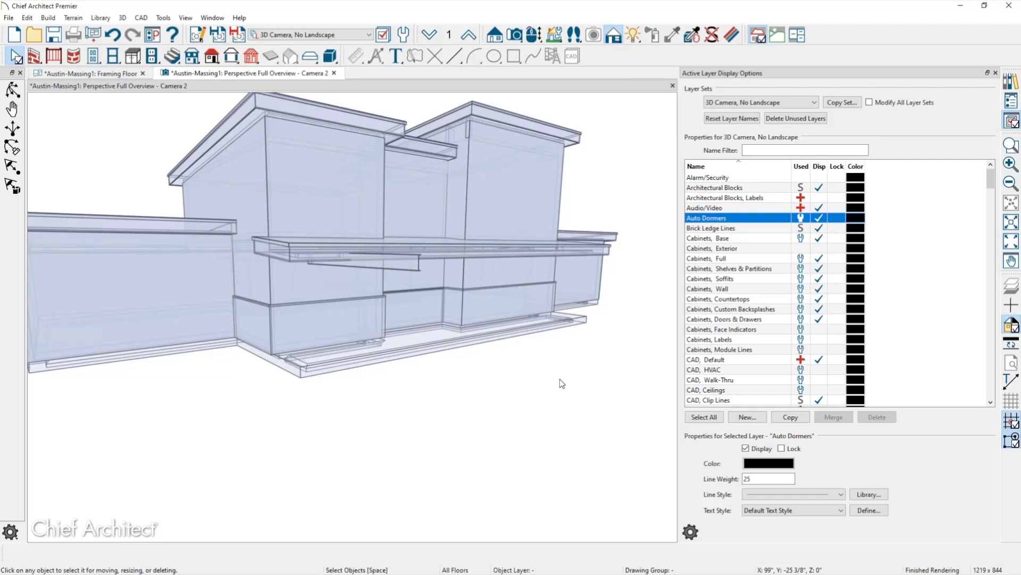
{"action": "middle_click_drag", "start_coordinate": [387, 379], "coordinate": [386, 343]}
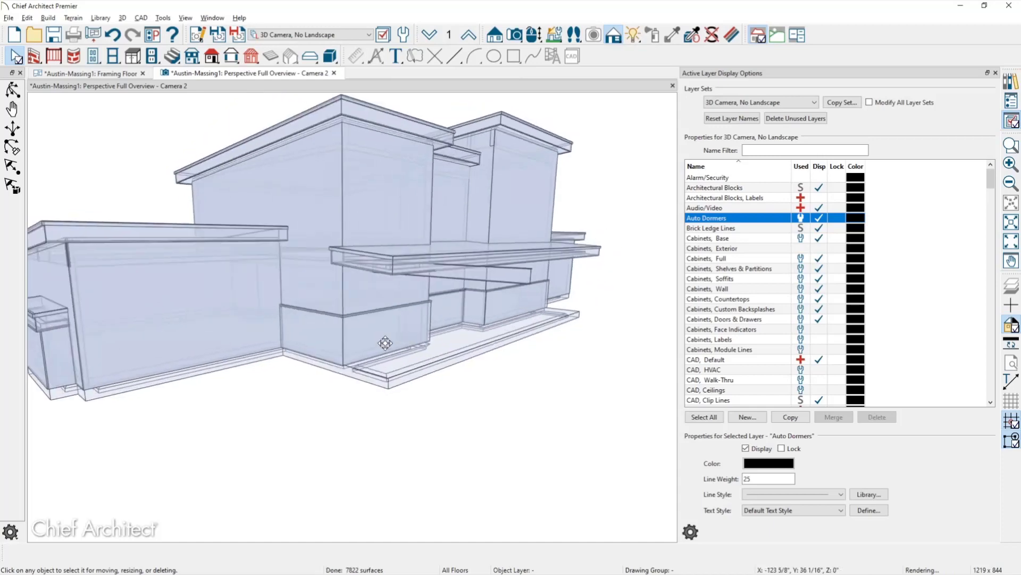
{"action": "double_click", "coordinate": [502, 281]}
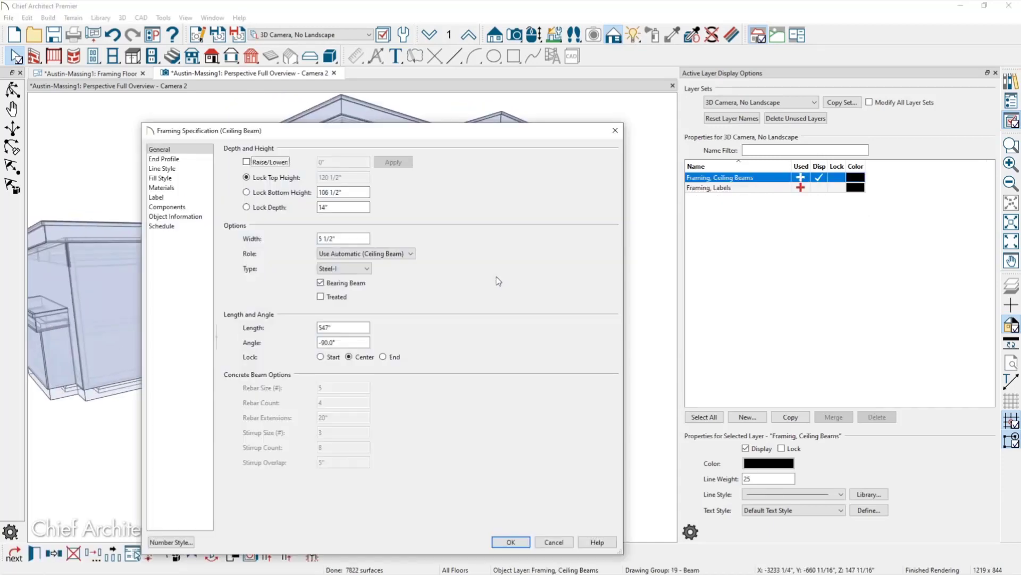
{"action": "left_click", "coordinate": [373, 270]}
{"action": "left_click", "coordinate": [369, 269]}
{"action": "key", "text": "Return"}
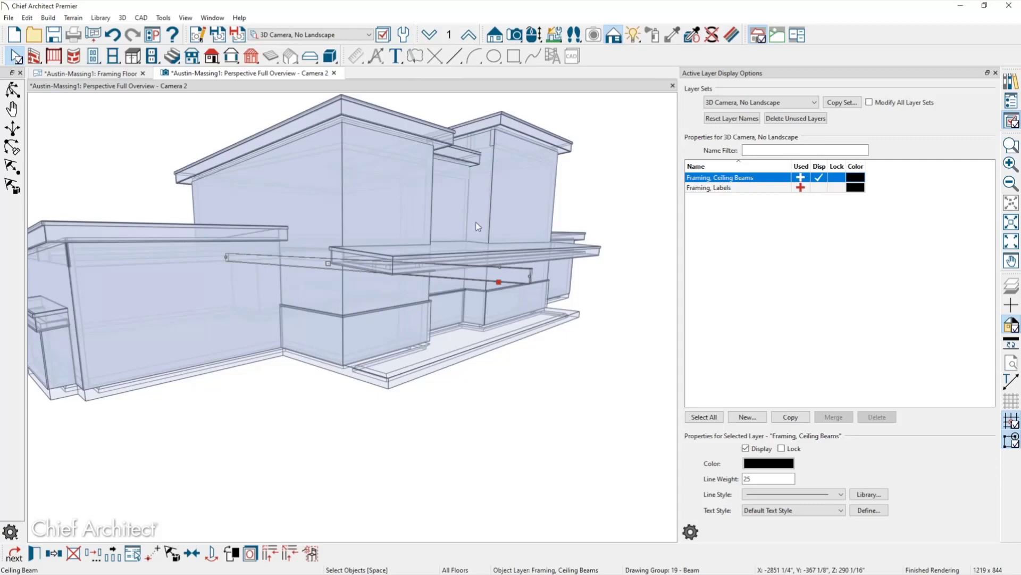
{"action": "left_click", "coordinate": [511, 442]}
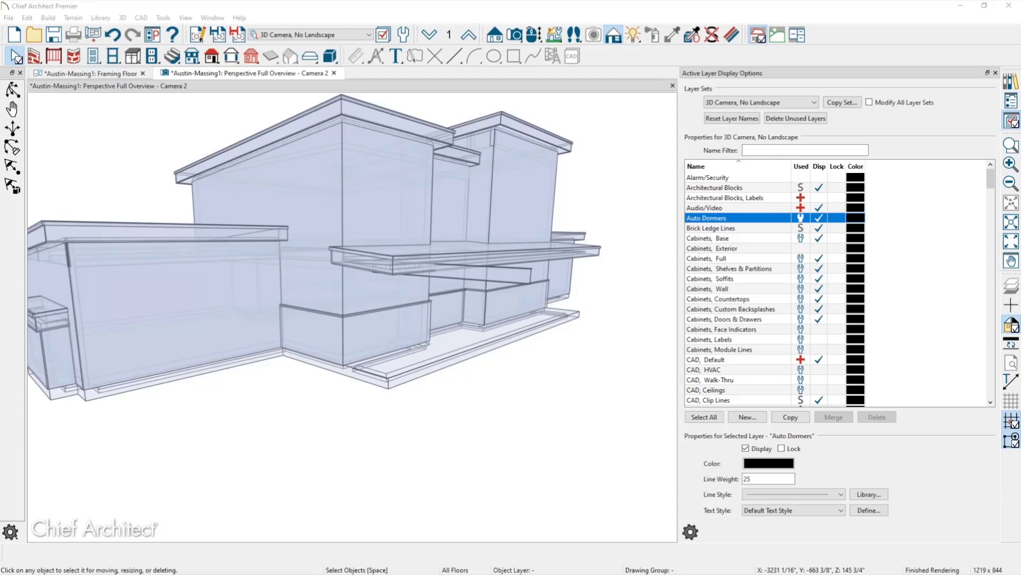
Take out the Steel-I ceiling beam beneath the front overhang and orbit to a frontal view.
{"action": "left_click", "coordinate": [462, 276]}
{"action": "key", "text": "Escape"}
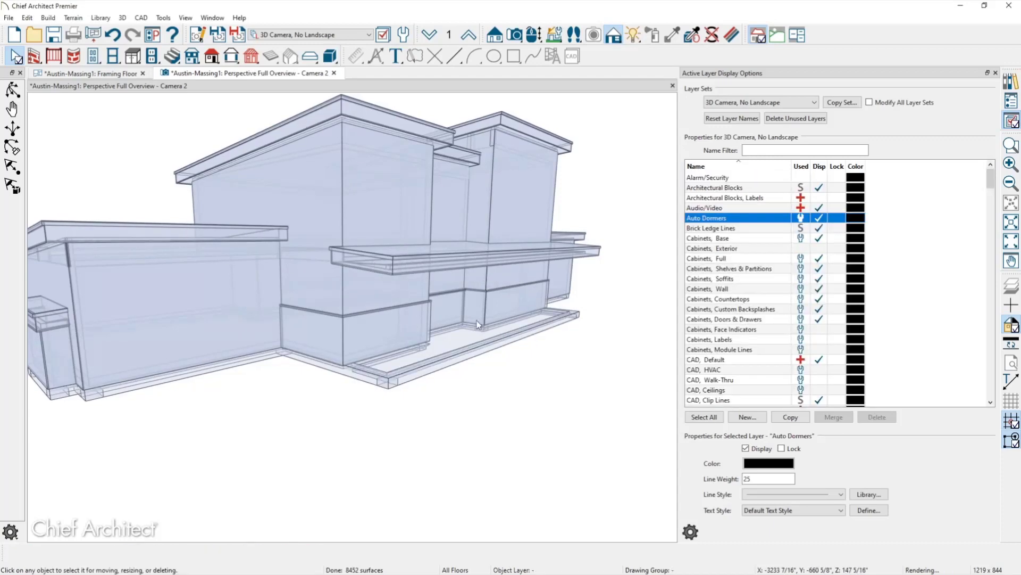
{"action": "middle_click_drag", "start_coordinate": [478, 298], "coordinate": [446, 330]}
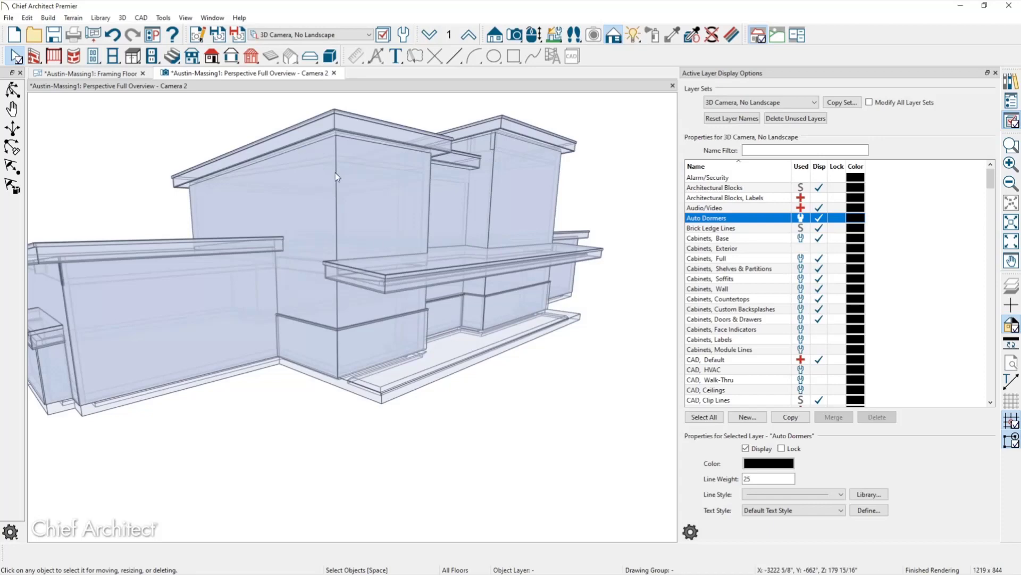
Set the balcony roof plane's pitch to 0 and turn off Auto Rebuild Roofs.
{"action": "double_click", "coordinate": [430, 267]}
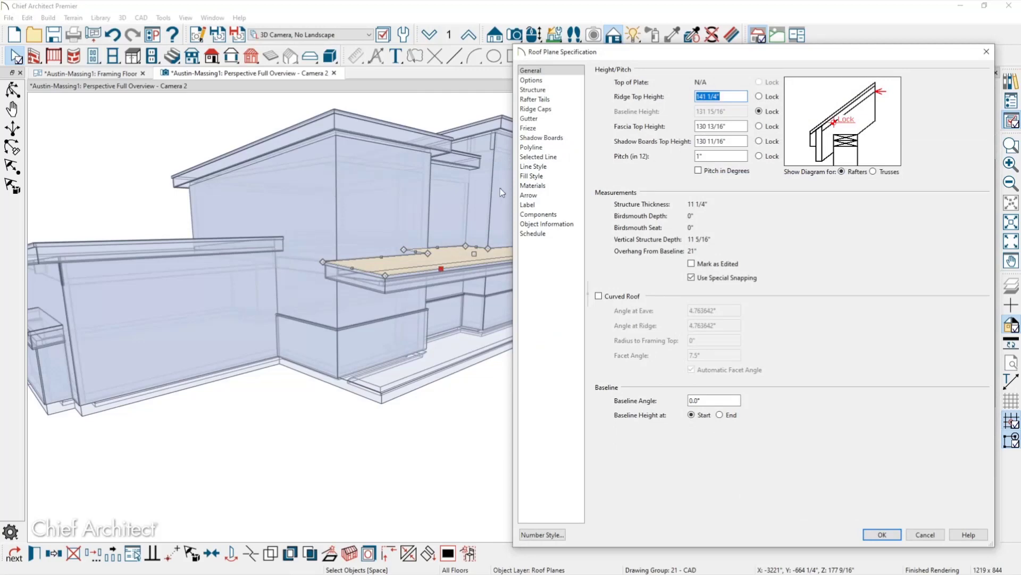
{"action": "left_click", "coordinate": [712, 156]}
{"action": "left_click_drag", "start_coordinate": [712, 156], "coordinate": [661, 179]}
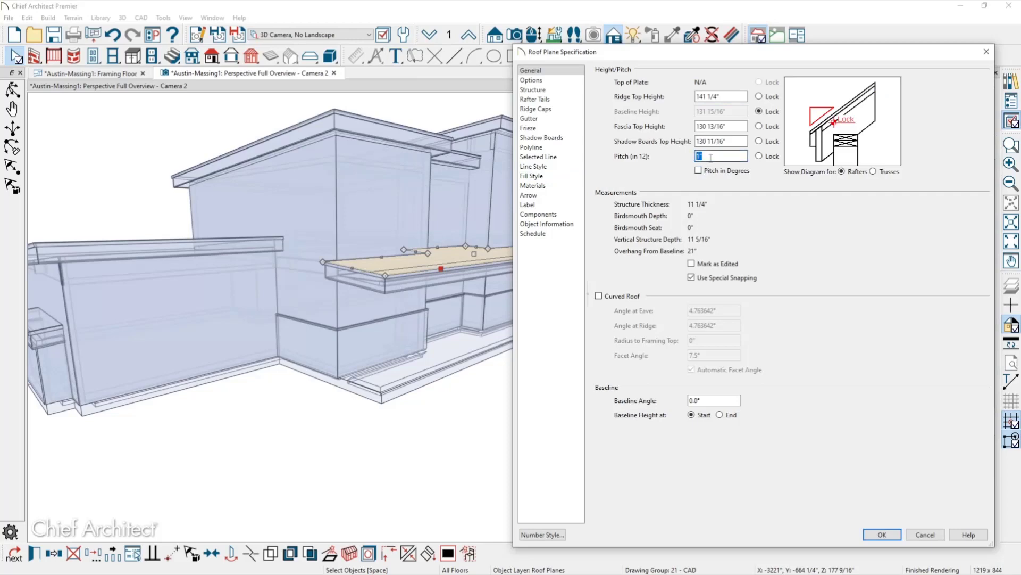
{"action": "type", "text": "0"}
{"action": "key", "text": "Tab"}
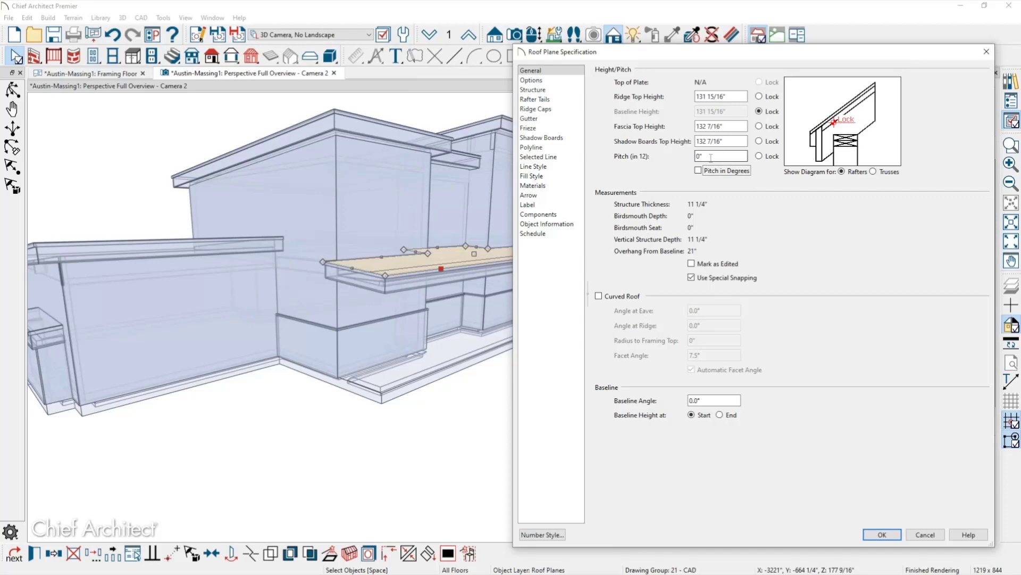
{"action": "left_click", "coordinate": [884, 534]}
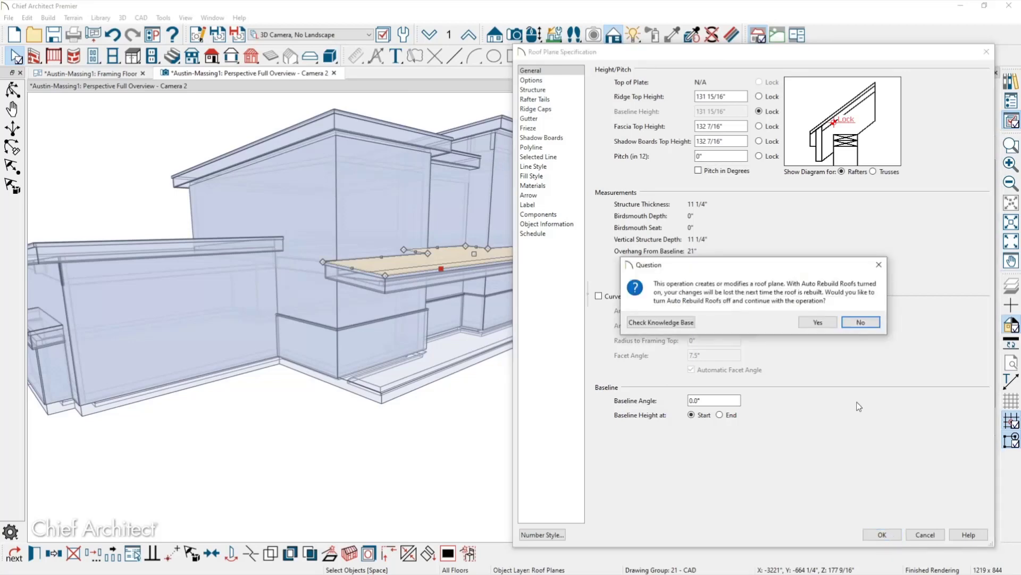
{"action": "left_click", "coordinate": [817, 322]}
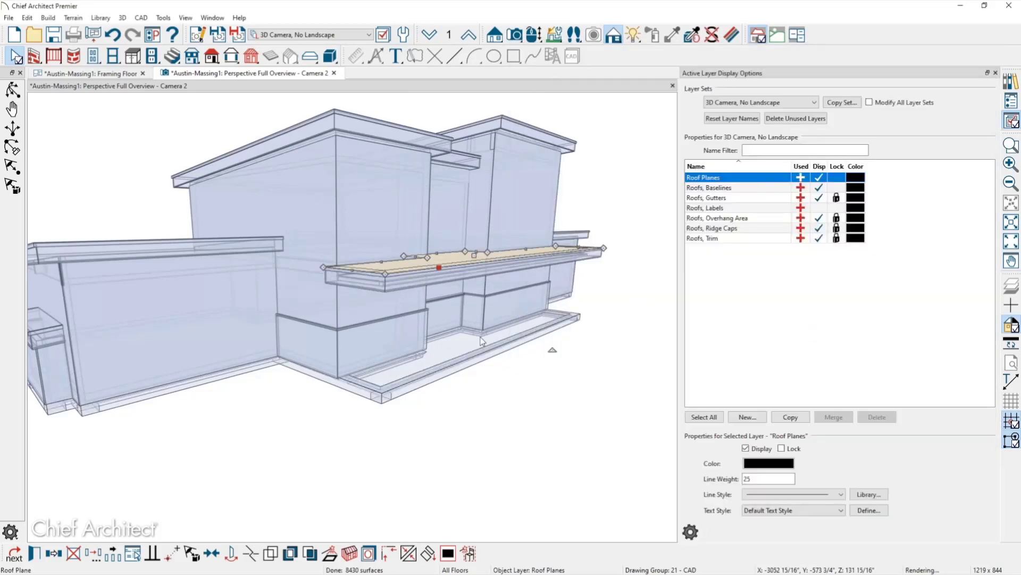
Orbit to the flat balcony roof plane and confirm its pitch setting in the specification.
{"action": "middle_click_drag", "start_coordinate": [436, 339], "coordinate": [454, 339]}
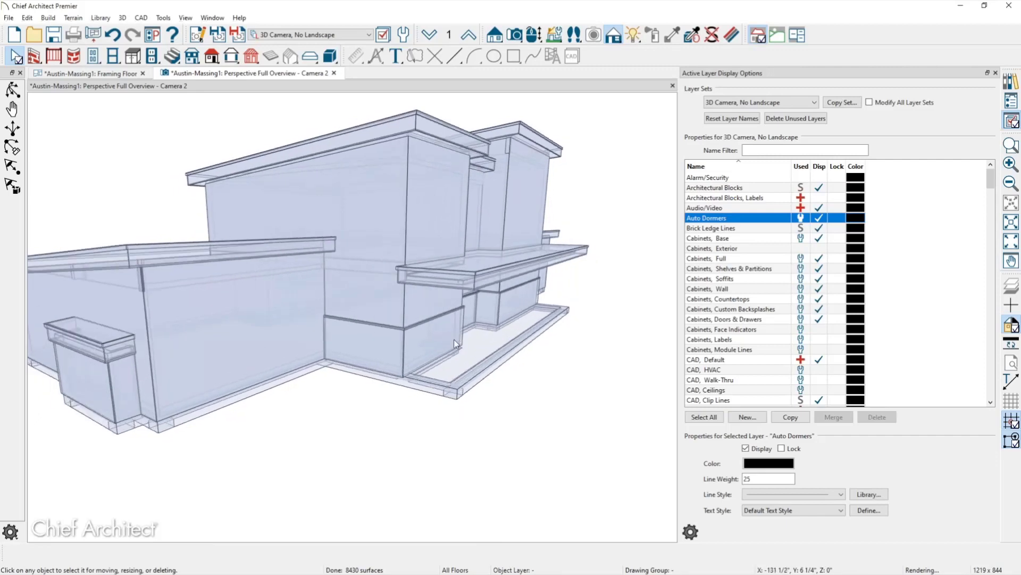
{"action": "left_click", "coordinate": [469, 274]}
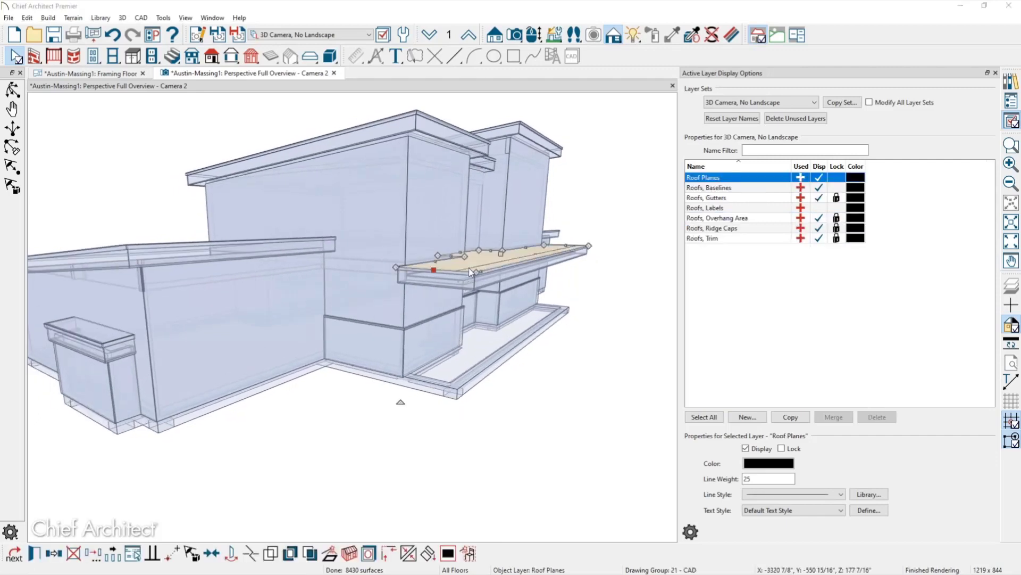
{"action": "double_click", "coordinate": [468, 267]}
{"action": "left_click", "coordinate": [721, 156]}
{"action": "key", "text": "Return"}
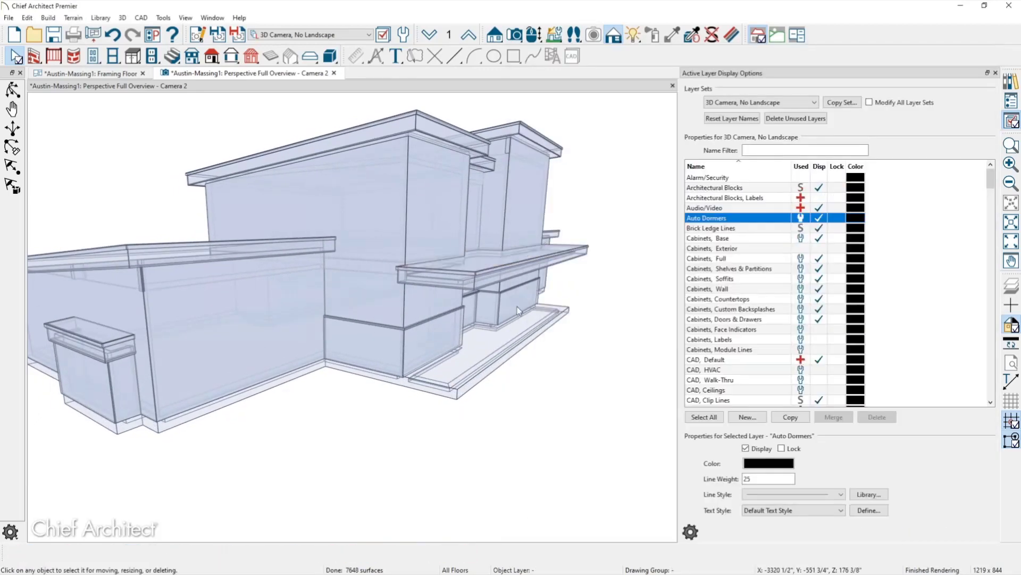
Show Floor 1 with the Floor Plan Shell layer set, pan to the porch, and select its left invisible wall.
{"action": "scroll", "coordinate": [517, 306], "scroll_direction": "up", "scroll_amount": 2}
{"action": "middle_click_drag", "start_coordinate": [517, 307], "coordinate": [499, 320]}
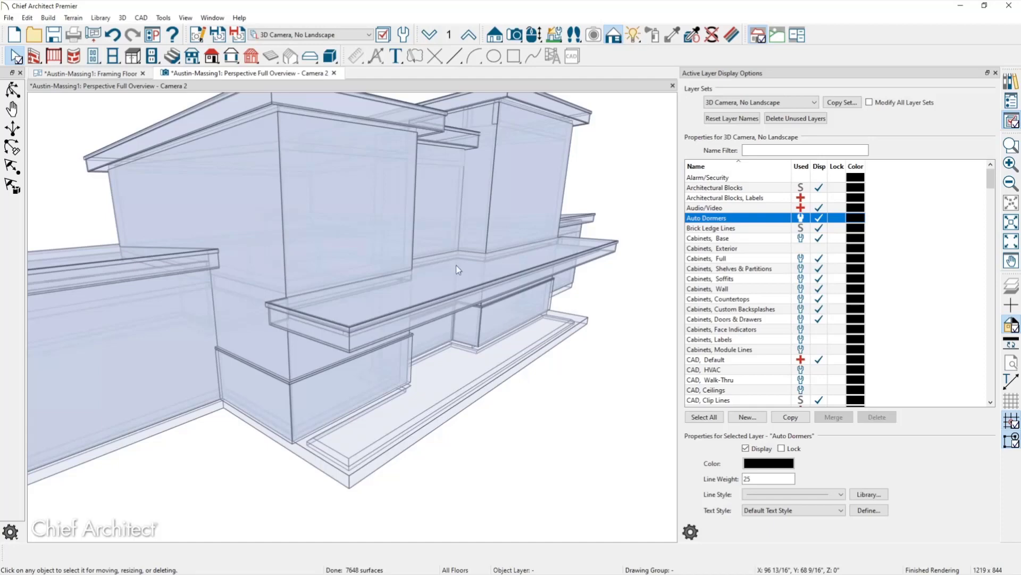
{"action": "key", "text": "ctrl+Tab"}
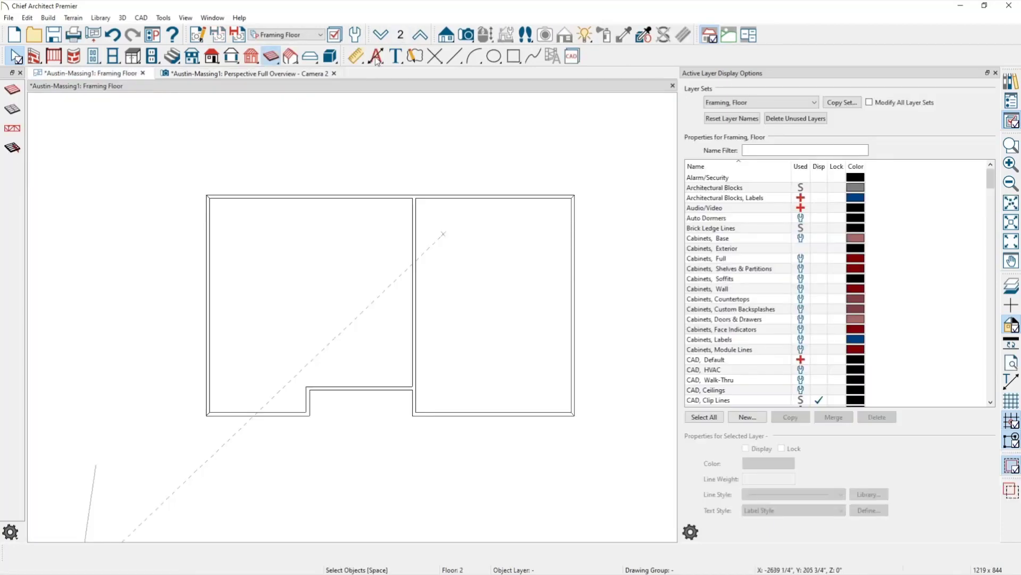
{"action": "left_click", "coordinate": [381, 34]}
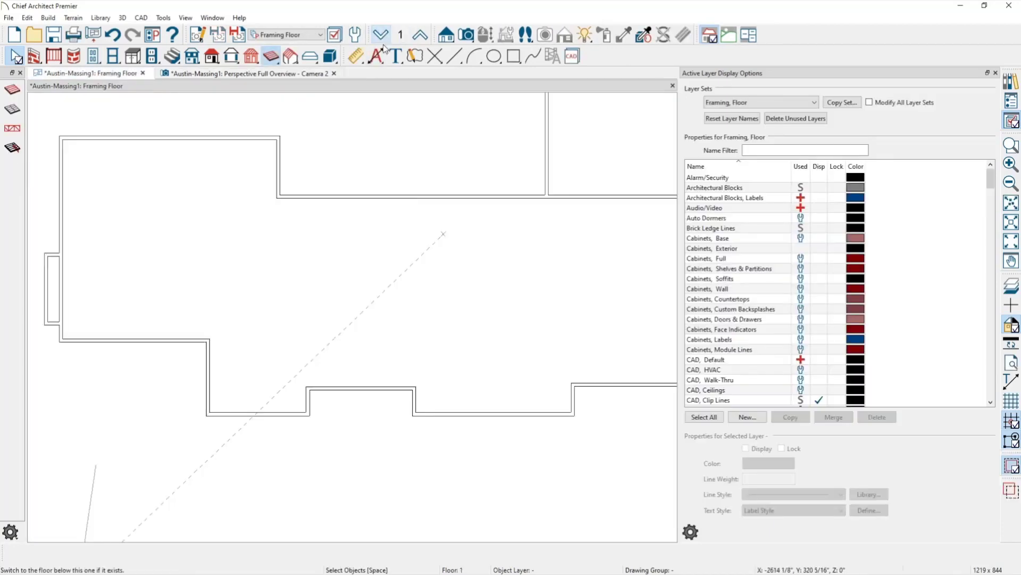
{"action": "left_click", "coordinate": [308, 38]}
{"action": "left_click", "coordinate": [280, 109]}
{"action": "middle_click_drag", "start_coordinate": [346, 385], "coordinate": [315, 275]}
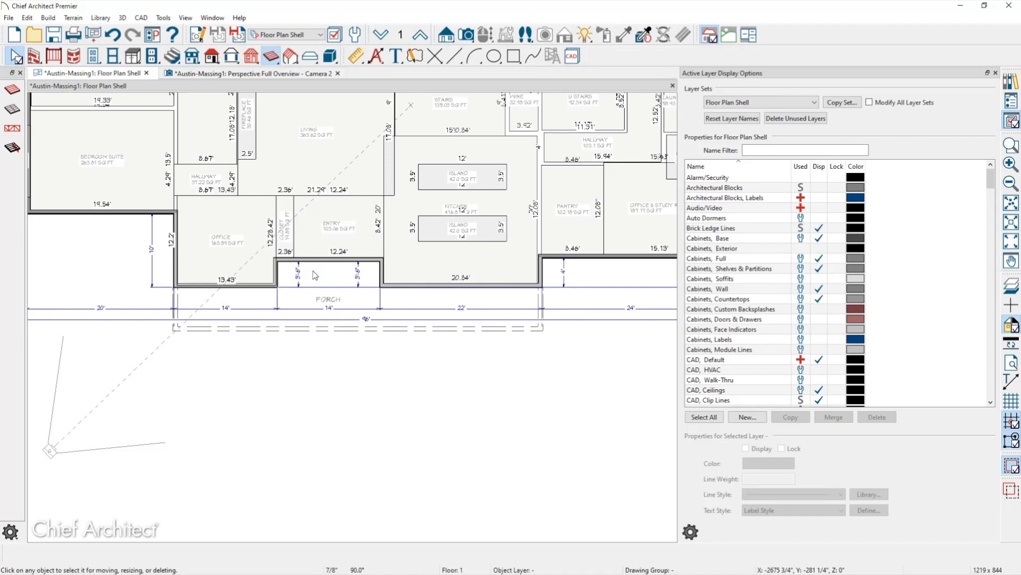
{"action": "left_click", "coordinate": [176, 317]}
Add the right porch wall to the selection and review both walls' roof settings.
{"action": "left_click", "coordinate": [542, 316], "text": "shift"}
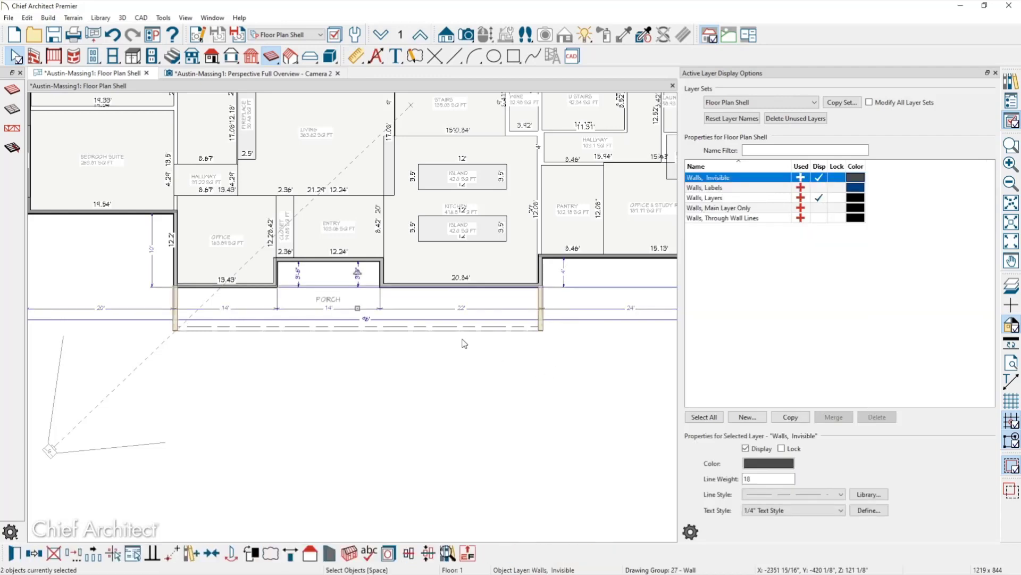
{"action": "scroll", "coordinate": [345, 313], "scroll_direction": "up", "scroll_amount": 1}
{"action": "scroll", "coordinate": [345, 313], "scroll_direction": "up", "scroll_amount": 1}
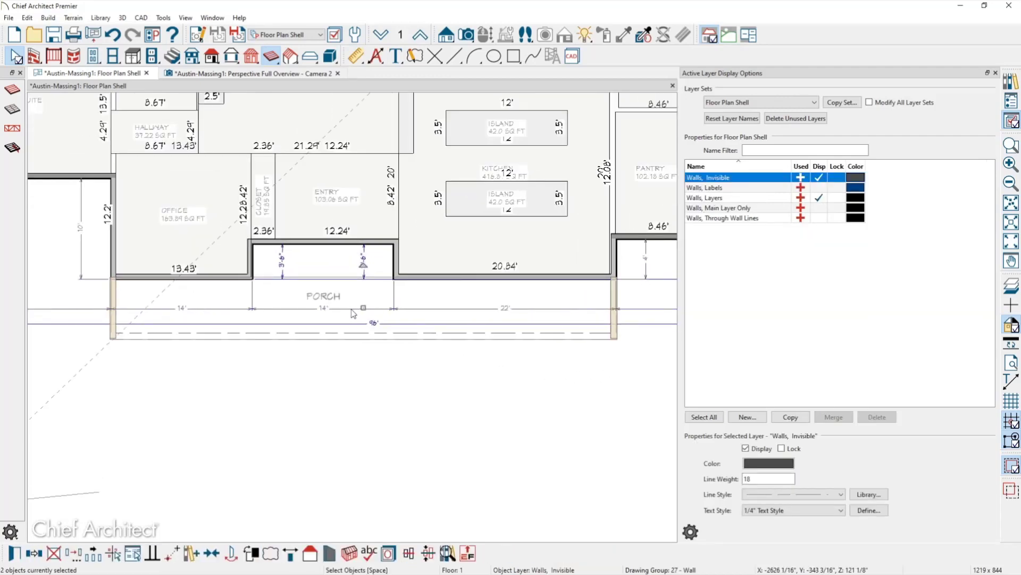
{"action": "key", "text": "ctrl+e"}
{"action": "left_click", "coordinate": [64, 68]}
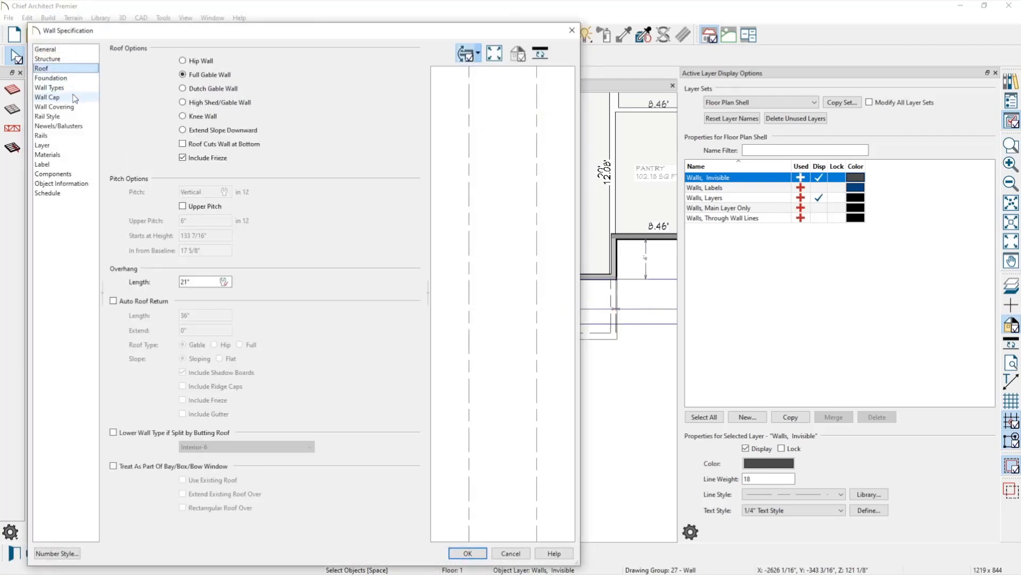
{"action": "key", "text": "Return"}
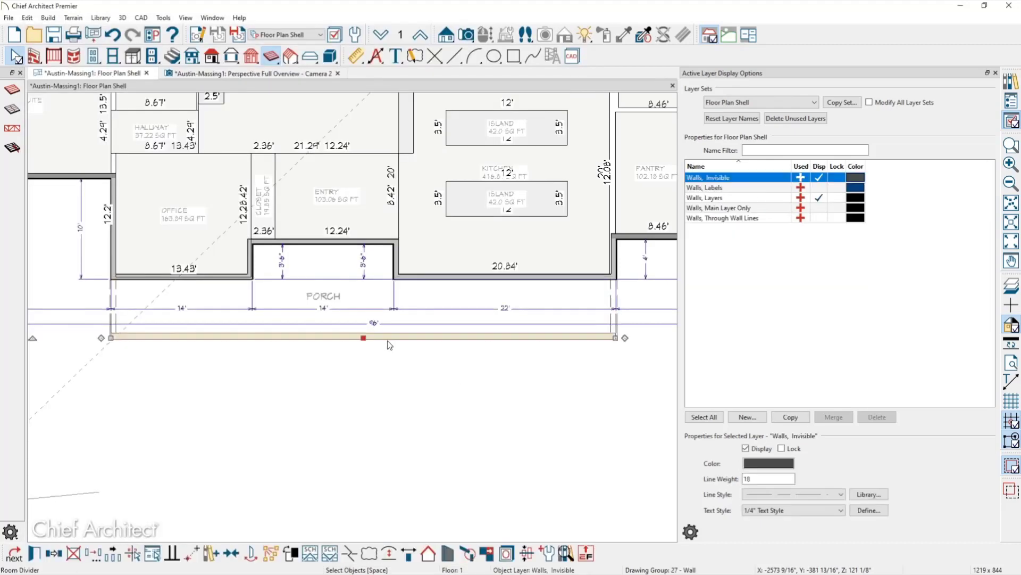
Make the front invisible porch wall a Hip Wall with a 1/4" in 12 roof pitch.
{"action": "double_click", "coordinate": [390, 341]}
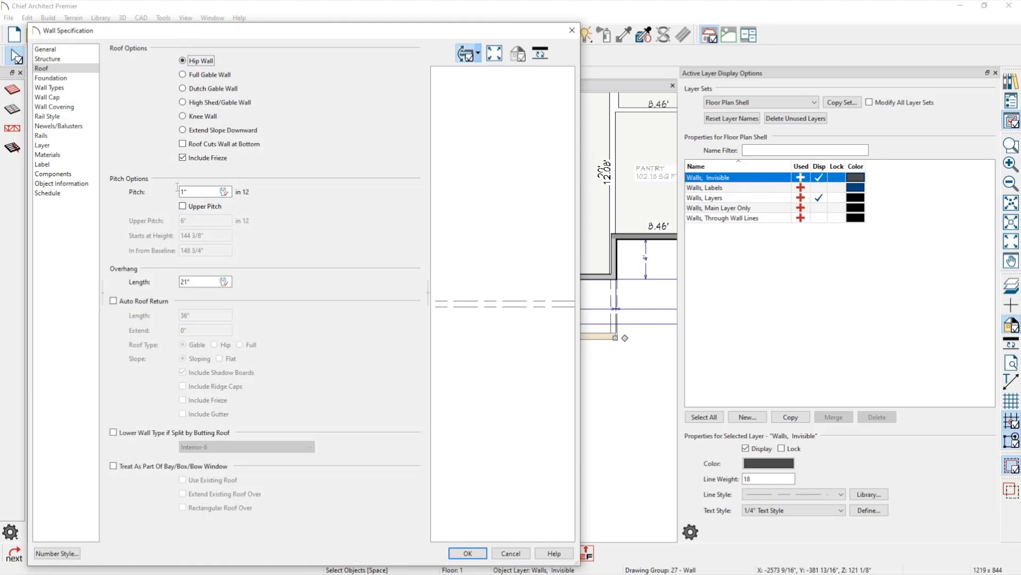
{"action": "left_click_drag", "start_coordinate": [188, 192], "coordinate": [175, 192]}
{"action": "type", "text": "0"}
{"action": "left_click", "coordinate": [482, 554]}
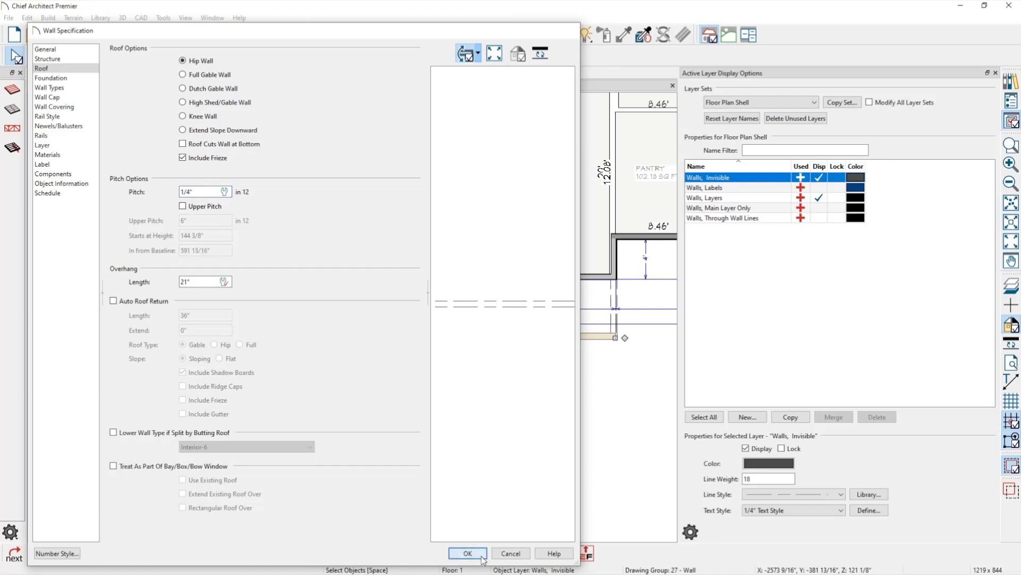
Re-enable Auto Rebuild Roofs, discard edited roof surfaces, keep Roof Planes hidden, and view Camera 2.
{"action": "left_click", "coordinate": [482, 555]}
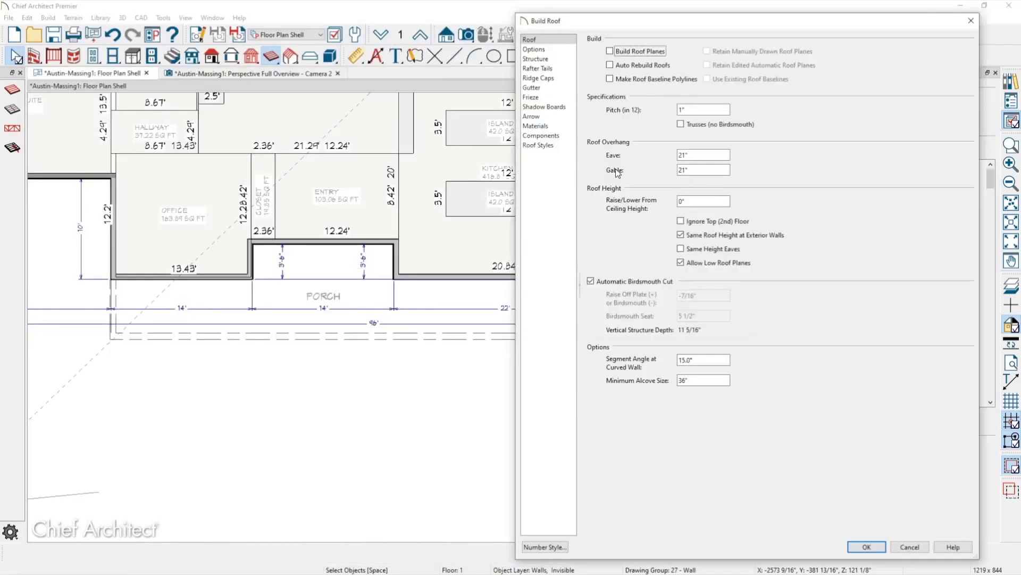
{"action": "left_click", "coordinate": [556, 145]}
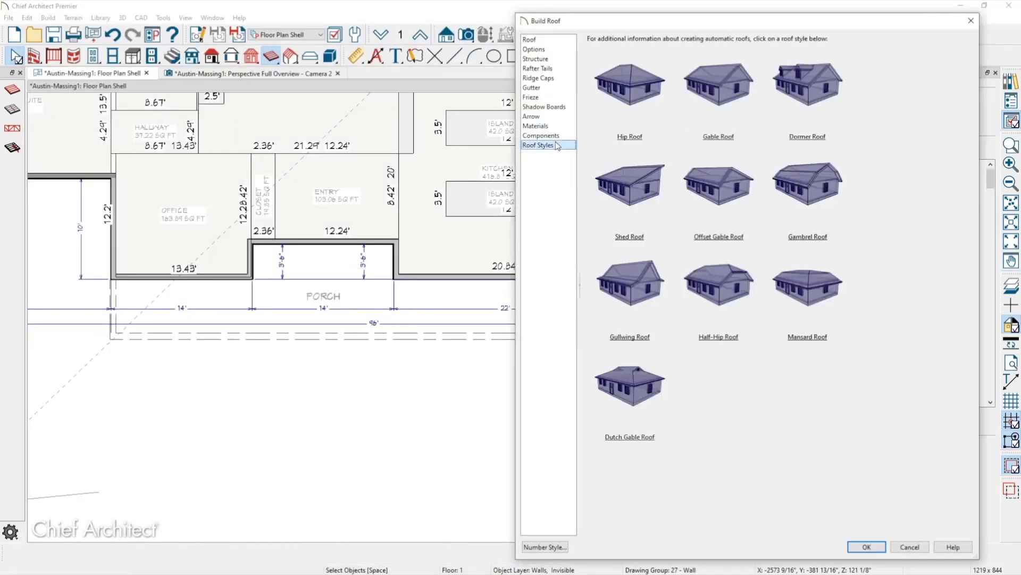
{"action": "left_click", "coordinate": [540, 40]}
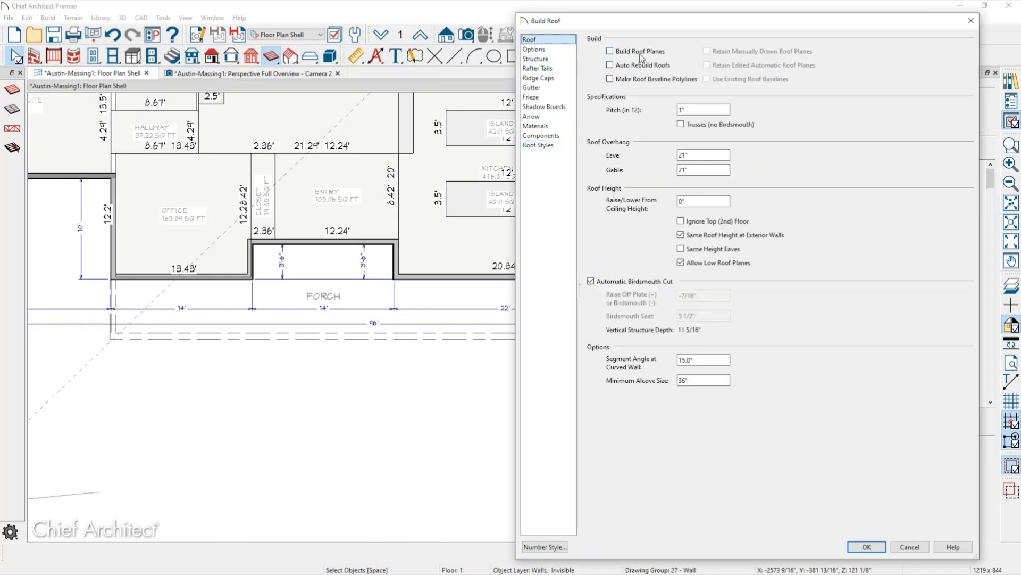
{"action": "left_click", "coordinate": [640, 66]}
{"action": "left_click", "coordinate": [866, 546]}
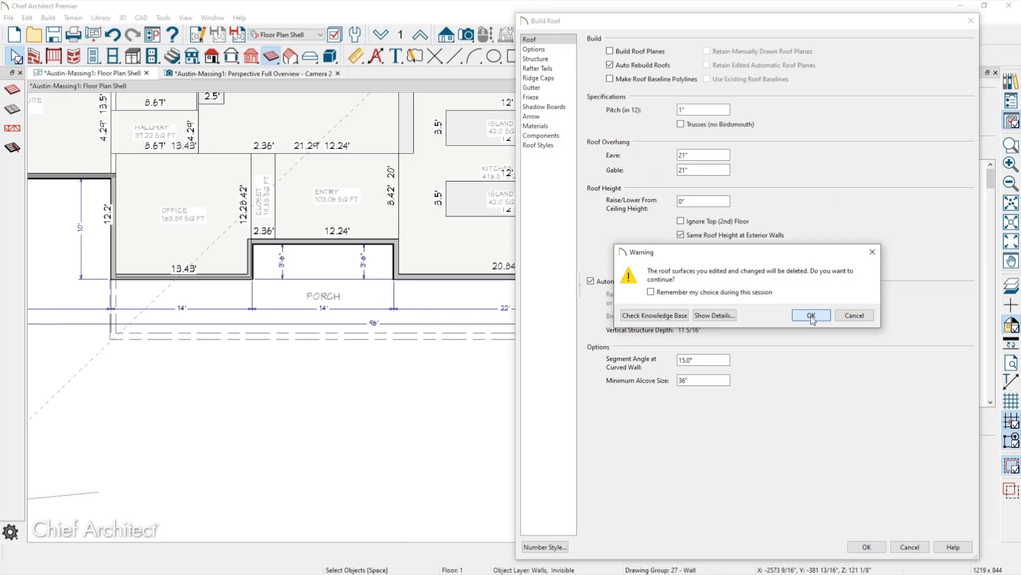
{"action": "left_click", "coordinate": [809, 320]}
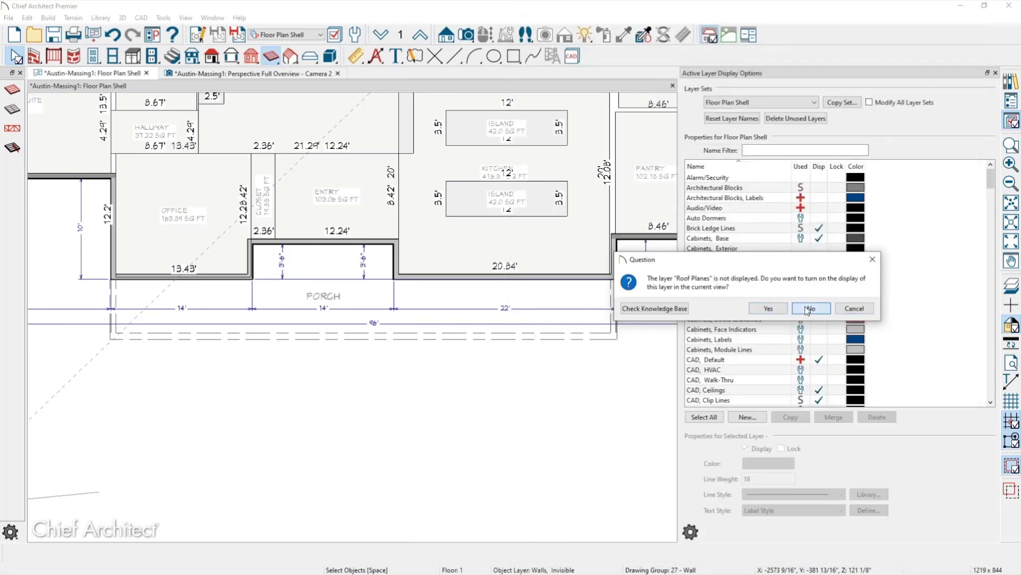
{"action": "left_click", "coordinate": [808, 311]}
{"action": "left_click", "coordinate": [305, 75]}
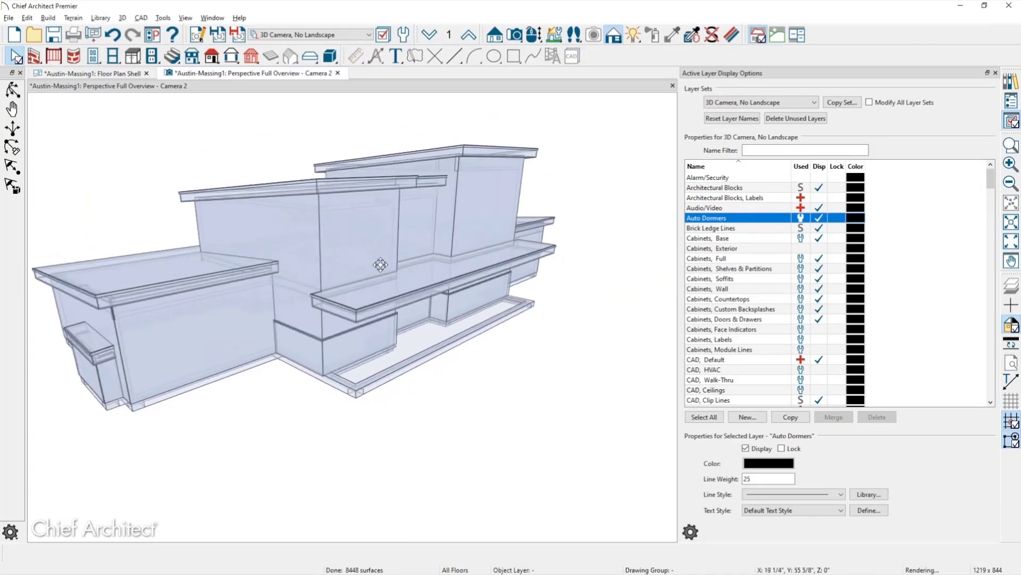
Orbit to inspect the rebuilt low-slope roofs and close the Active Layer Display Options panel.
{"action": "left_click_drag", "start_coordinate": [380, 265], "coordinate": [376, 268]}
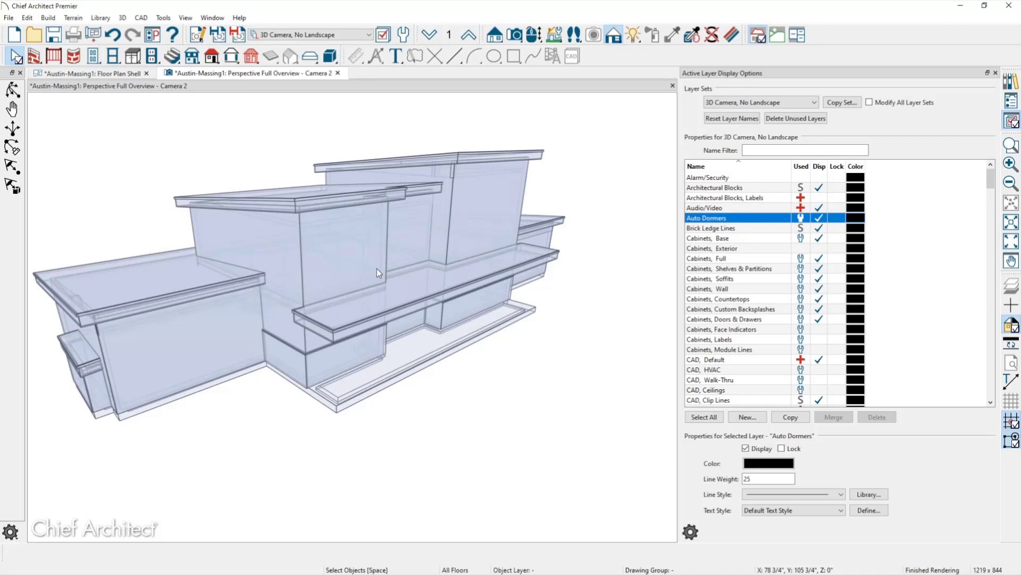
{"action": "left_click", "coordinate": [996, 73]}
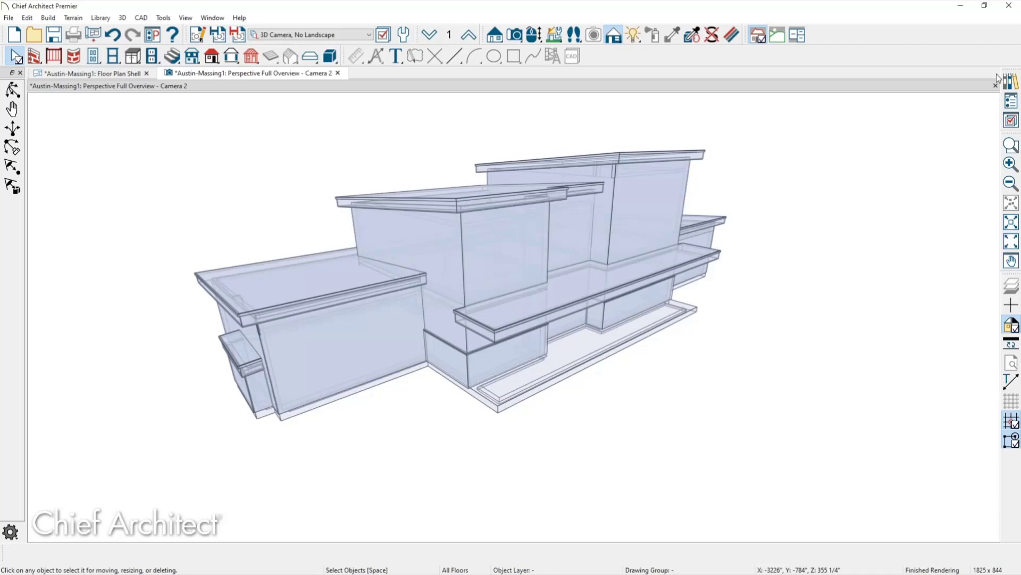
Return to the Floor Plan Shell view and display the Floor Plan layer set.
{"action": "left_click", "coordinate": [90, 74]}
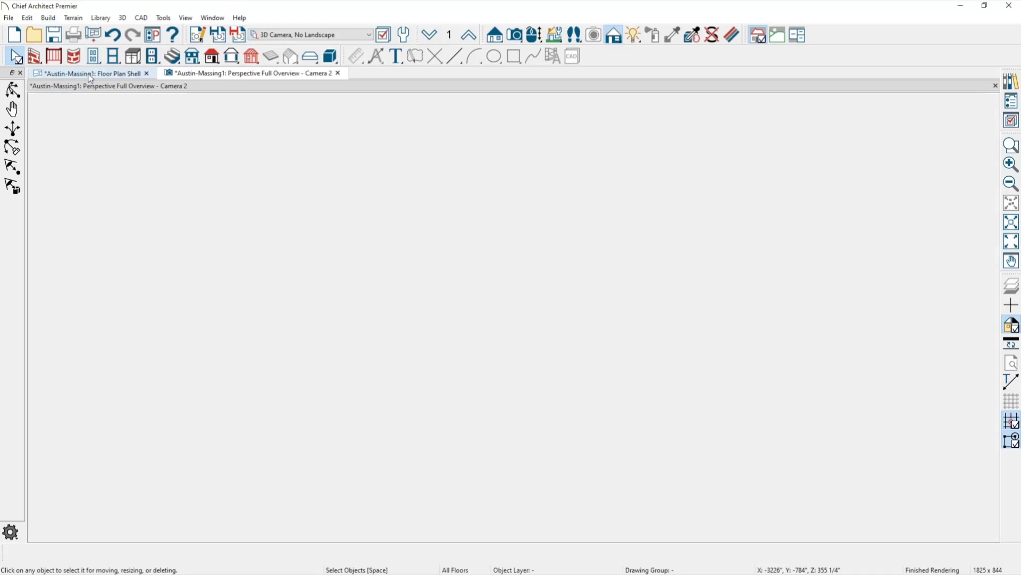
{"action": "scroll", "coordinate": [139, 346], "scroll_direction": "up", "scroll_amount": 2}
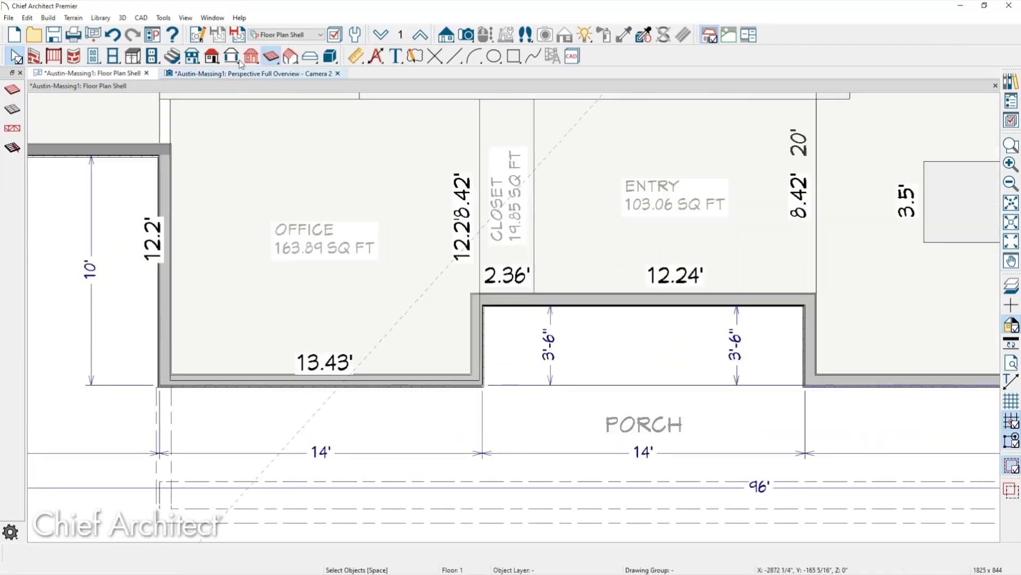
{"action": "left_click", "coordinate": [298, 34]}
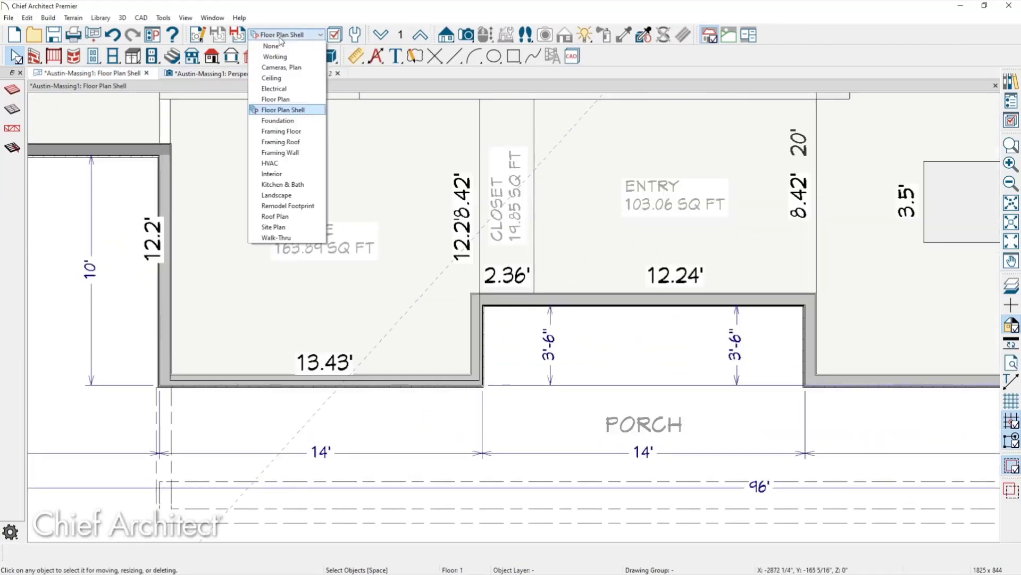
{"action": "left_click", "coordinate": [281, 101]}
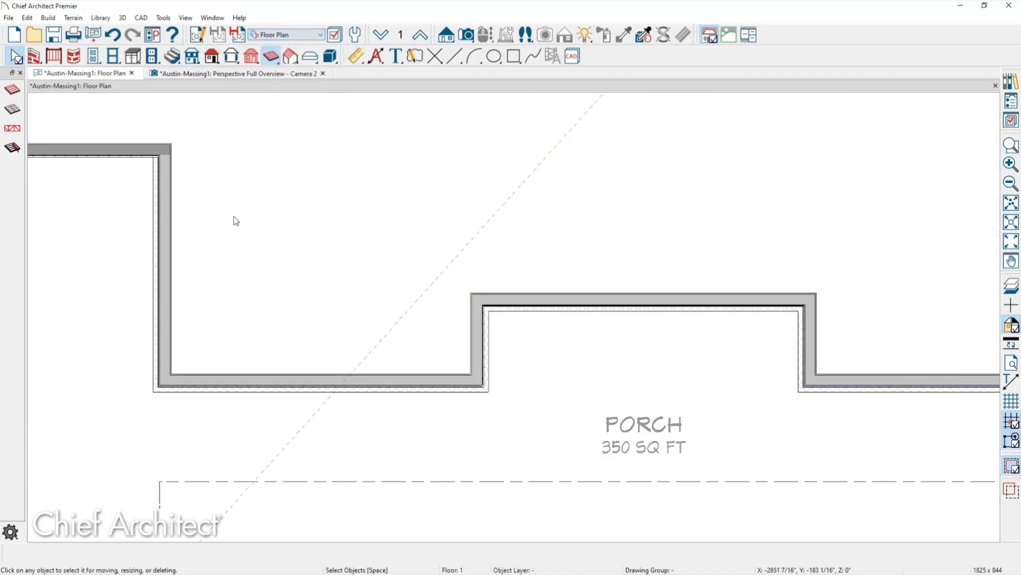
Bring the wall corner into view and close the Perspective Full Overview Camera 2 view.
{"action": "middle_click_drag", "start_coordinate": [119, 318], "coordinate": [250, 363]}
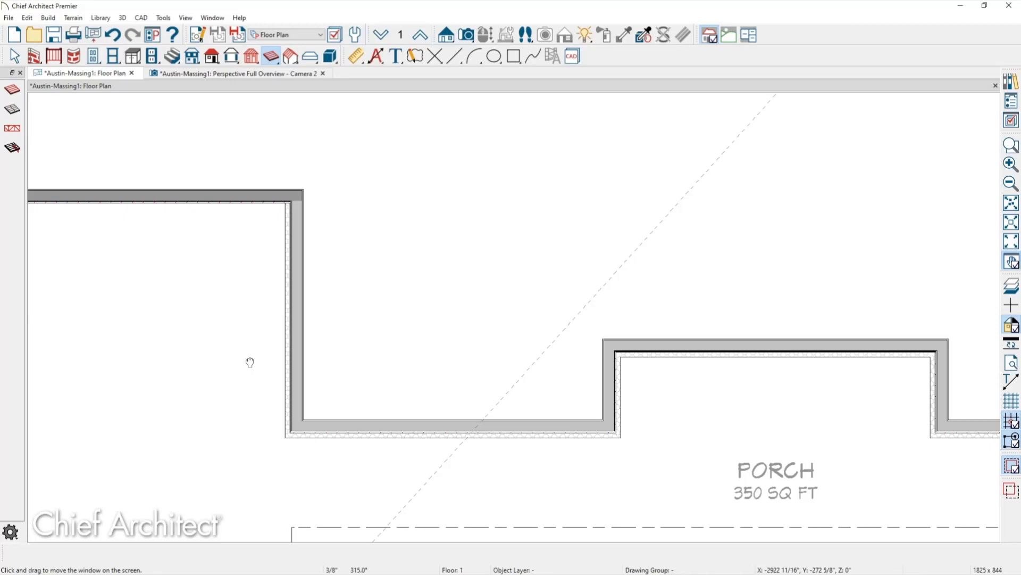
{"action": "scroll", "coordinate": [251, 292], "scroll_direction": "up", "scroll_amount": 2}
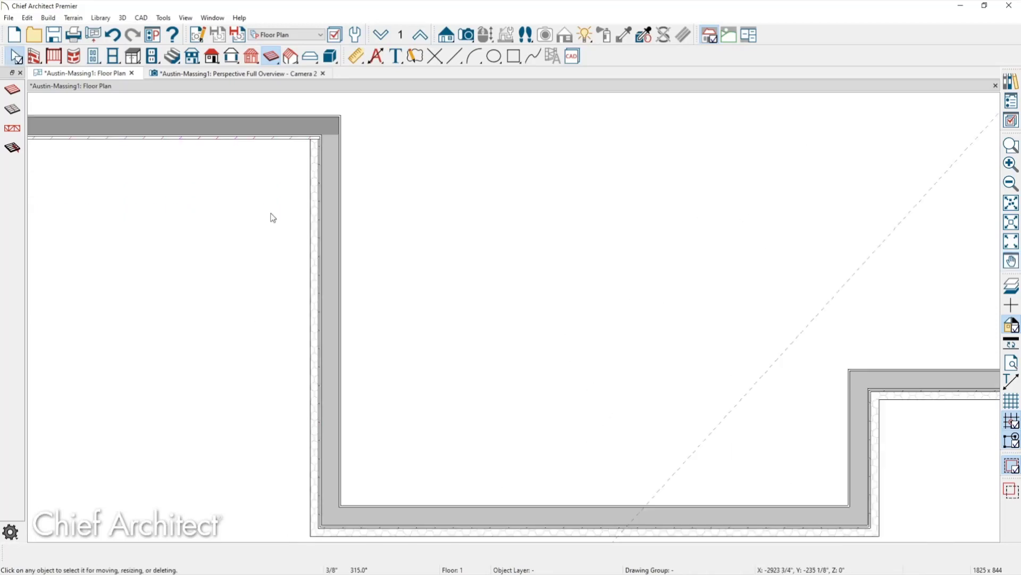
{"action": "middle_click_drag", "start_coordinate": [287, 158], "coordinate": [326, 240]}
{"action": "scroll", "coordinate": [326, 240], "scroll_direction": "up", "scroll_amount": 2}
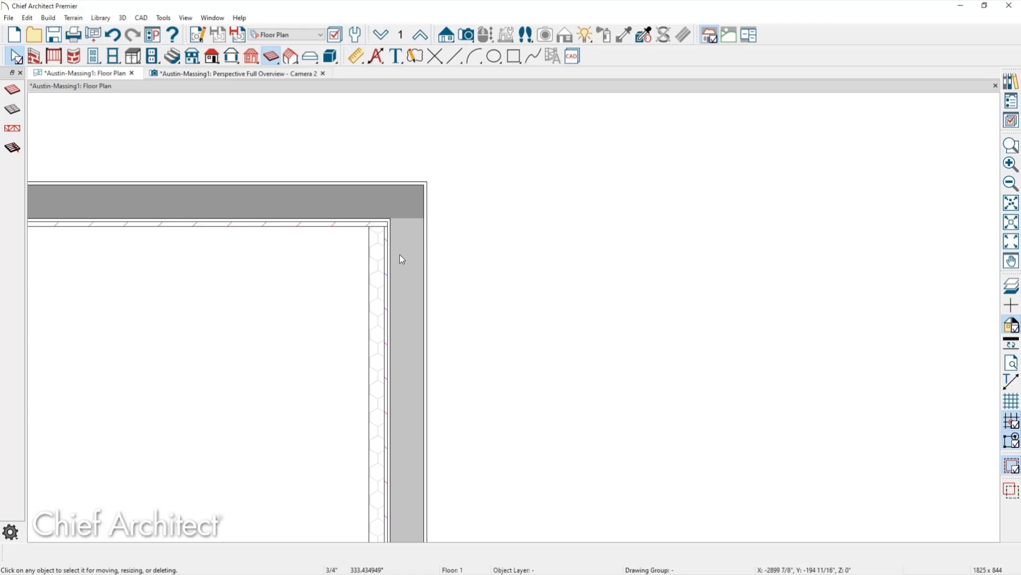
{"action": "left_click", "coordinate": [322, 73]}
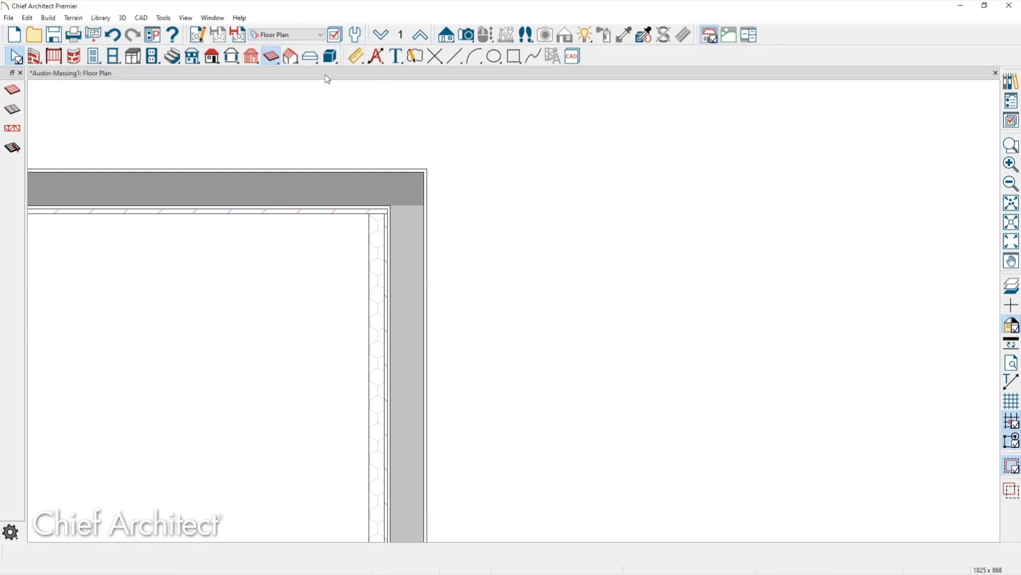
Open the saved Roof Plan view from the Project Browser and tile it beside the floor plan.
{"action": "left_click", "coordinate": [1011, 101]}
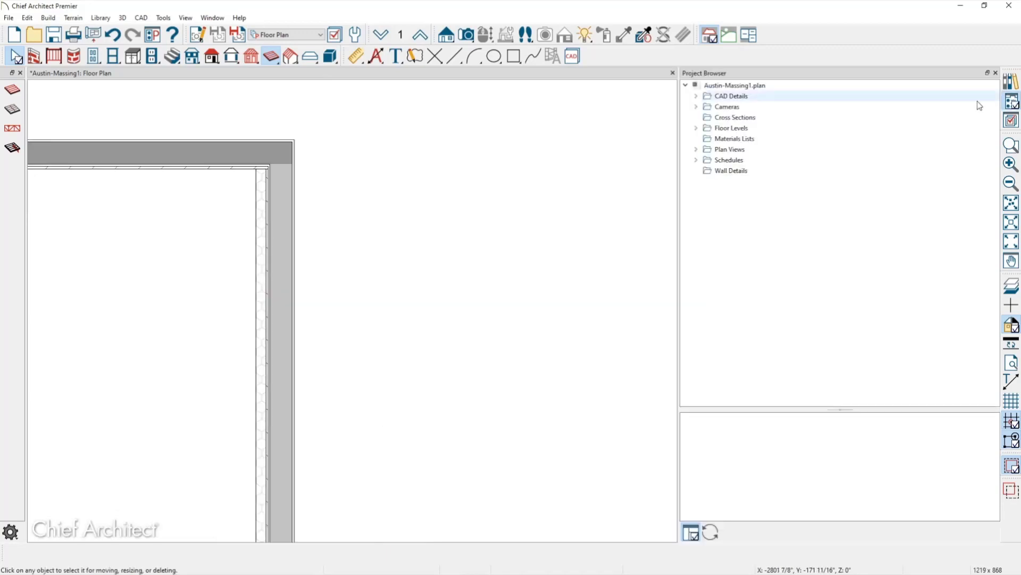
{"action": "left_click", "coordinate": [702, 150]}
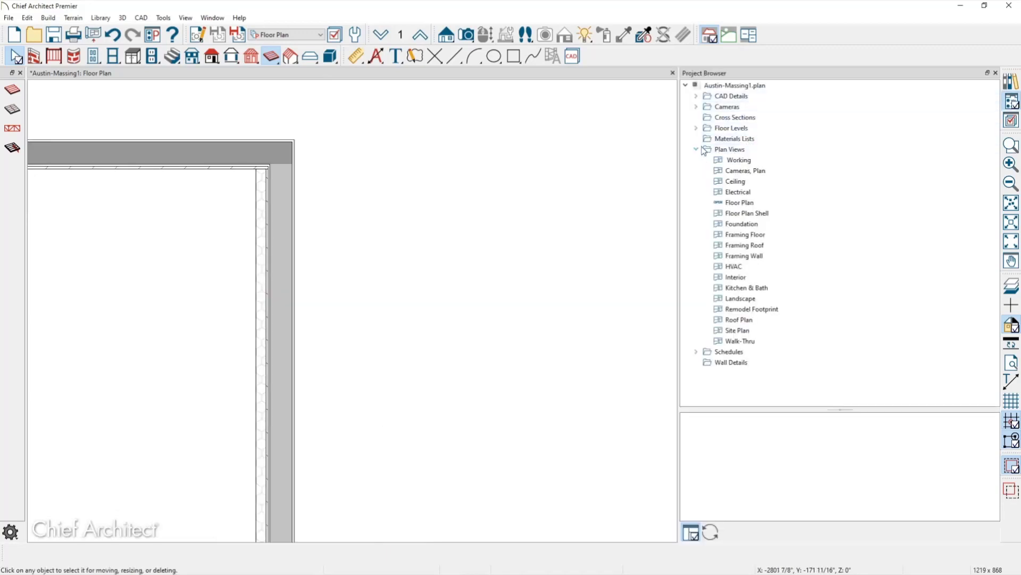
{"action": "double_click", "coordinate": [739, 319]}
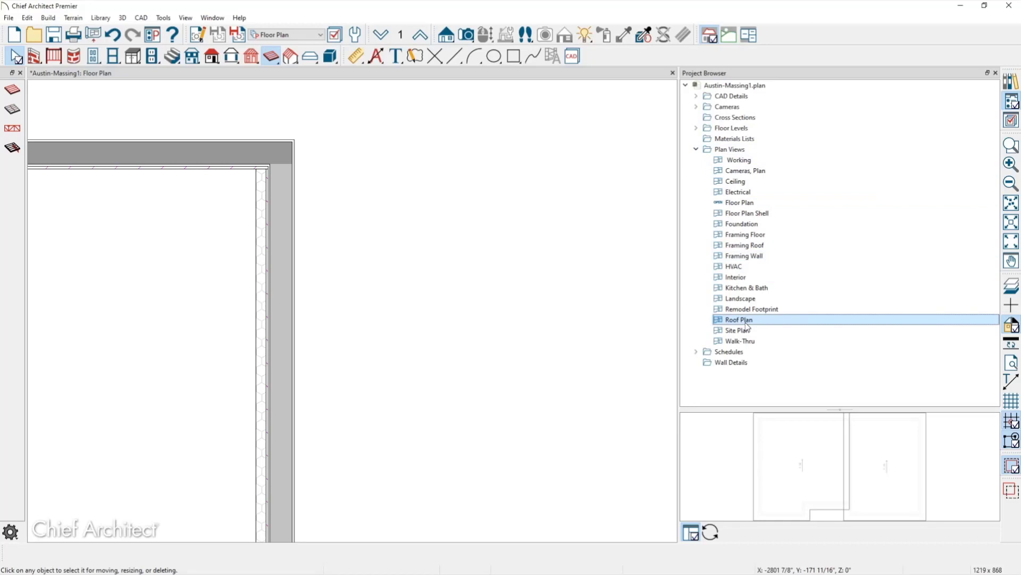
{"action": "left_click", "coordinate": [995, 72]}
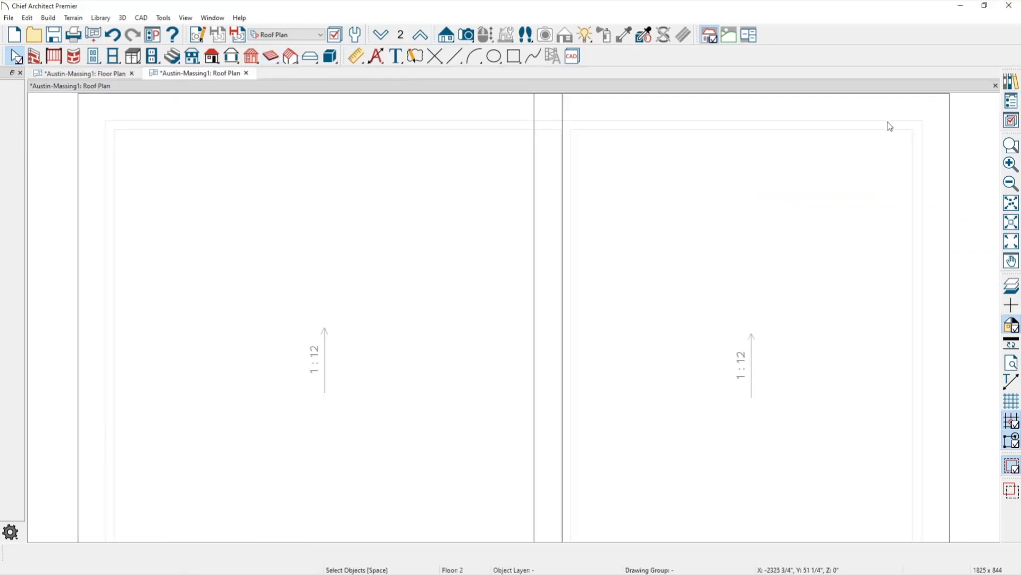
{"action": "key", "text": "alt+w"}
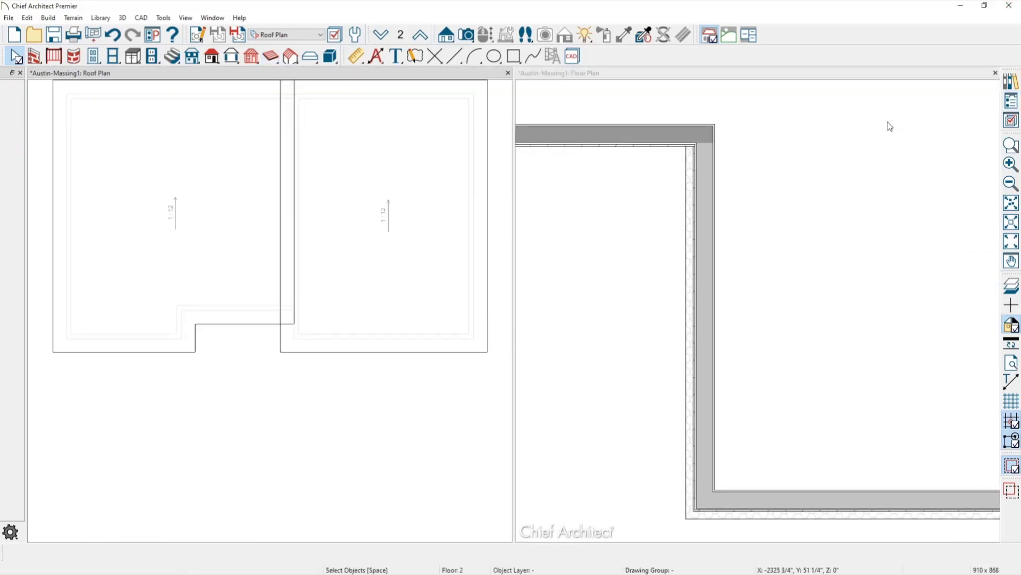
Re-tile the views so the floor plan sits left and the roof plan right.
{"action": "left_click", "coordinate": [639, 75]}
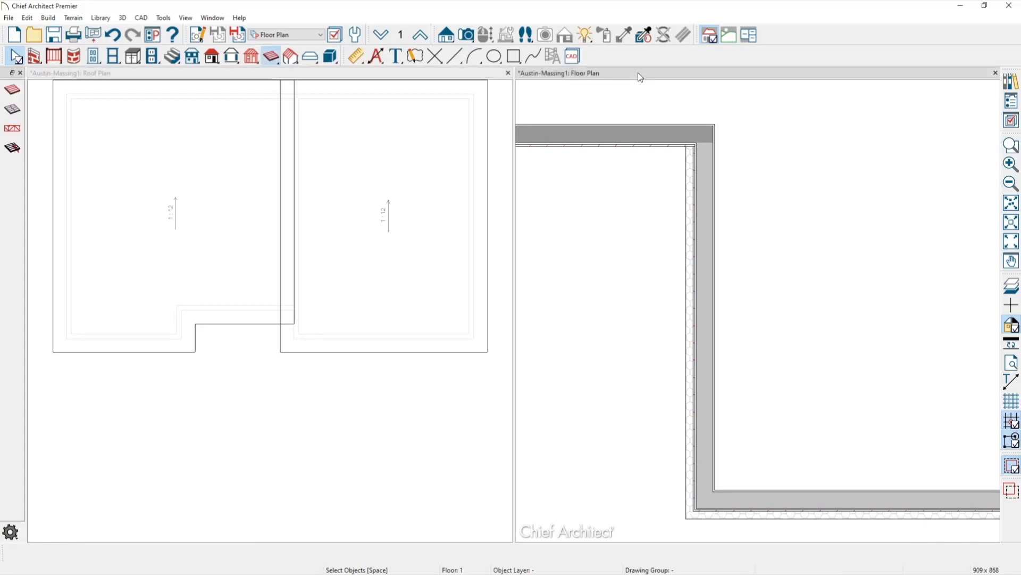
{"action": "key", "text": "alt+w"}
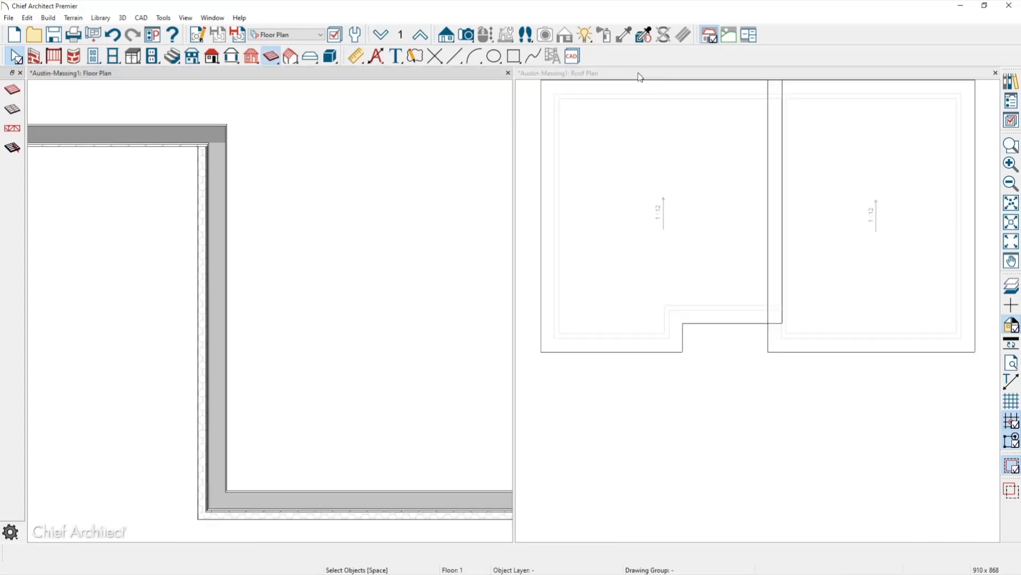
{"action": "scroll", "coordinate": [543, 346], "scroll_direction": "up", "scroll_amount": 5}
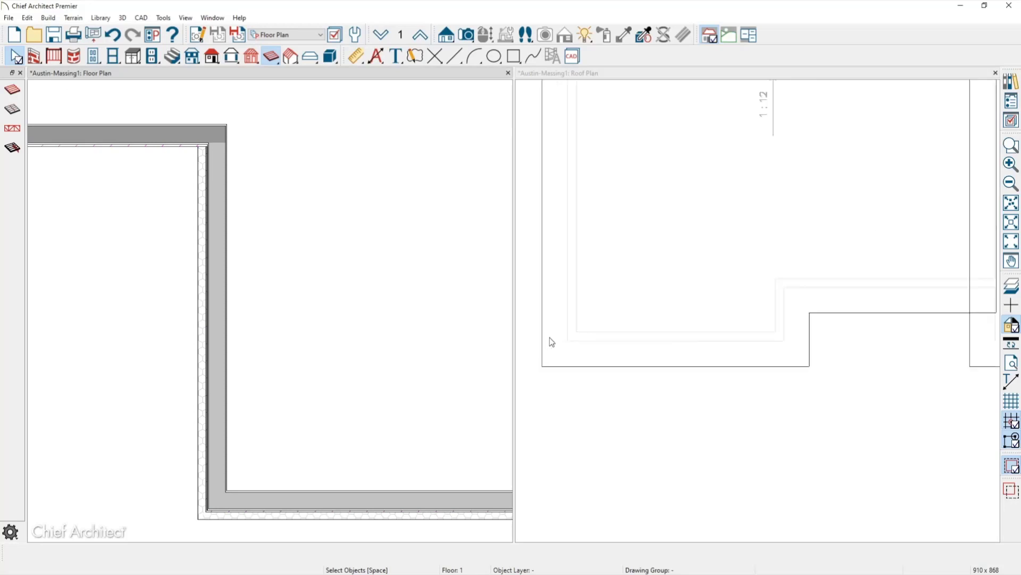
{"action": "left_click", "coordinate": [579, 467]}
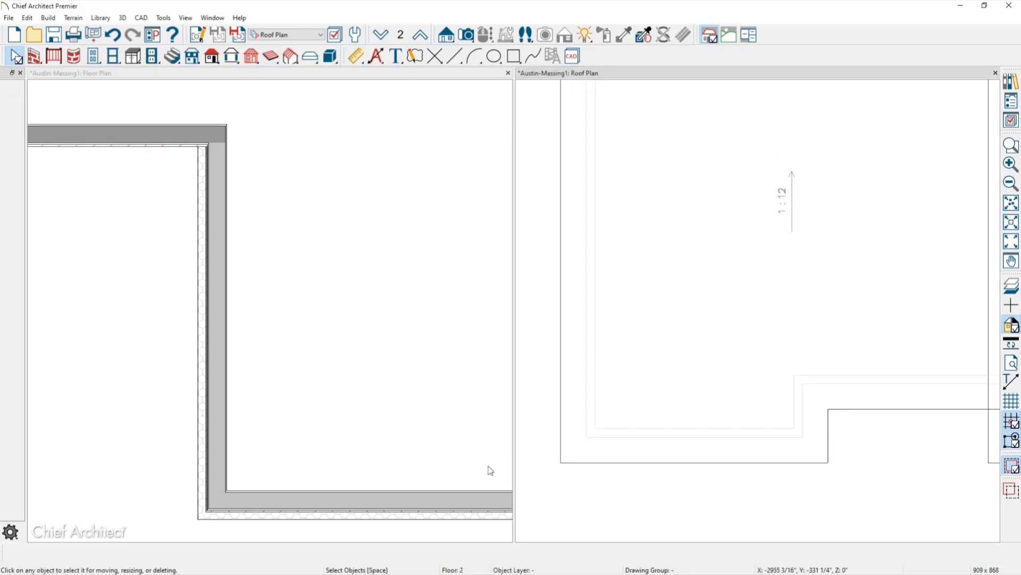
{"action": "middle_click_drag", "start_coordinate": [665, 405], "coordinate": [734, 355]}
{"action": "left_click_drag", "start_coordinate": [734, 356], "coordinate": [905, 388]}
{"action": "key", "text": "space"}
Switch the roof plan down to floor 1 and recentre both plan views.
{"action": "left_click", "coordinate": [381, 36]}
{"action": "middle_click_drag", "start_coordinate": [832, 412], "coordinate": [895, 378]}
{"action": "scroll", "coordinate": [695, 371], "scroll_direction": "up", "scroll_amount": 1}
{"action": "middle_click_drag", "start_coordinate": [445, 376], "coordinate": [284, 344]}
{"action": "left_click", "coordinate": [289, 327]}
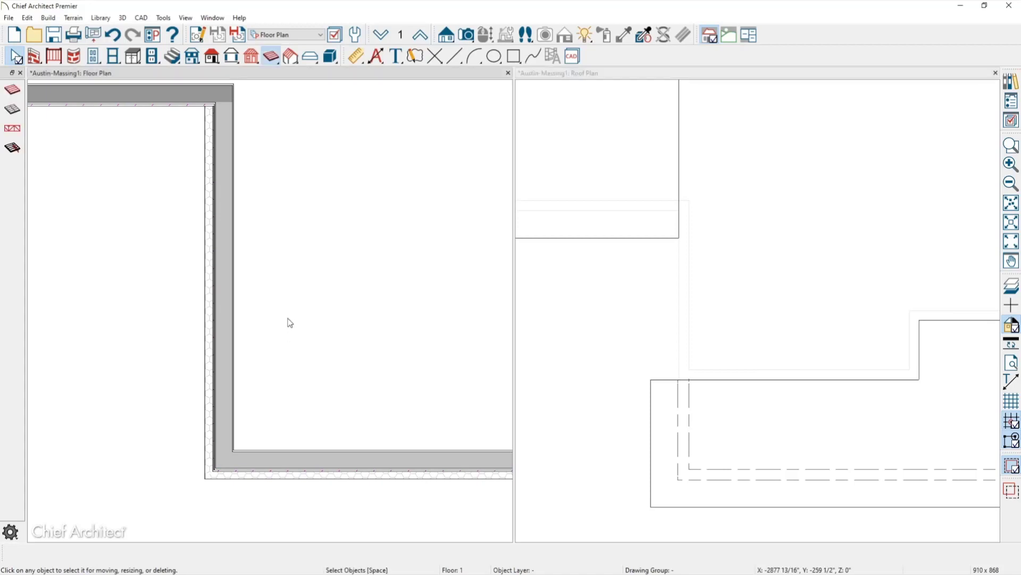
{"action": "scroll", "coordinate": [623, 218], "scroll_direction": "up", "scroll_amount": 3}
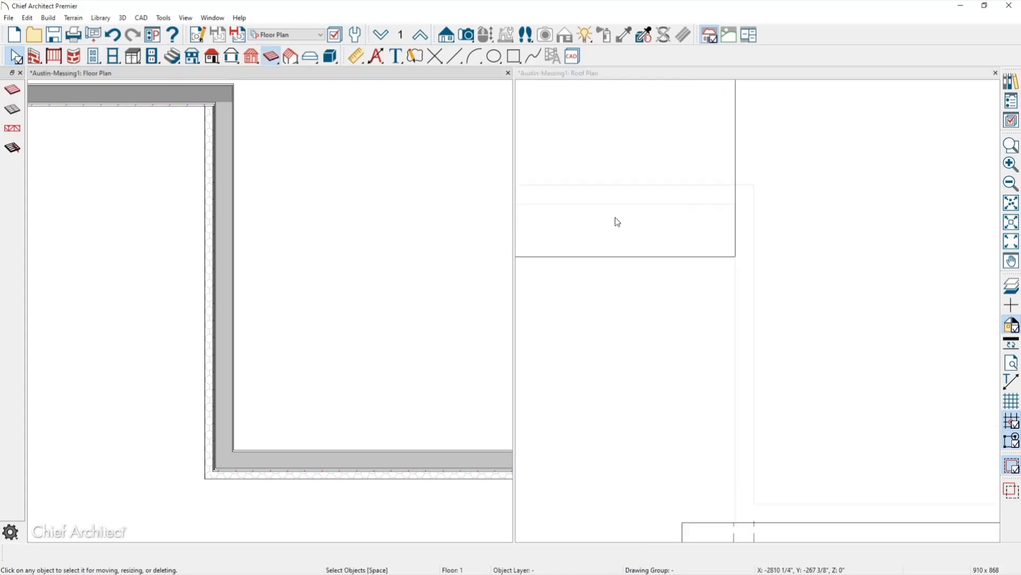
{"action": "scroll", "coordinate": [625, 220], "scroll_direction": "up", "scroll_amount": 1}
{"action": "middle_click_drag", "start_coordinate": [142, 137], "coordinate": [155, 209]}
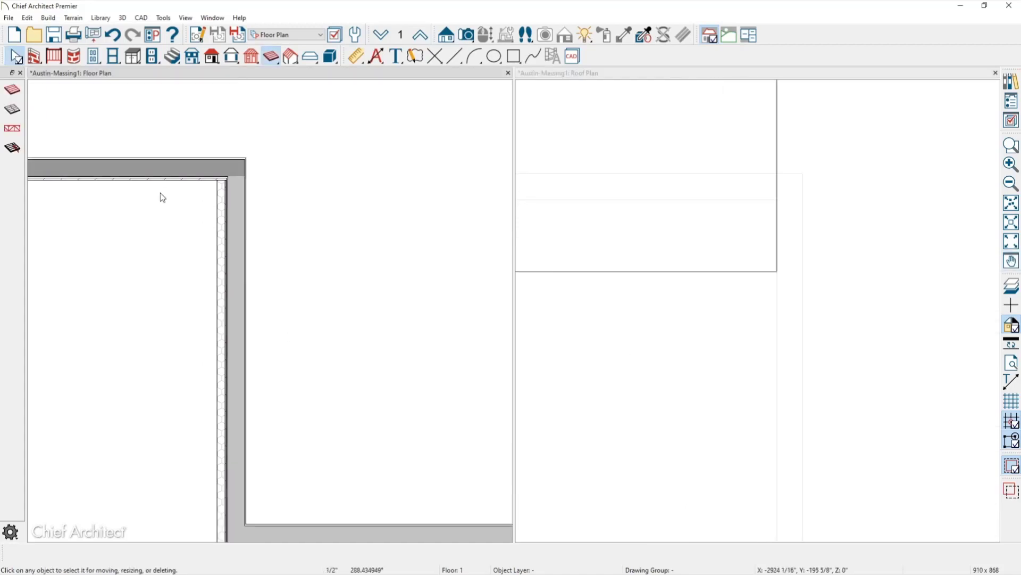
{"action": "scroll", "coordinate": [166, 170], "scroll_direction": "up", "scroll_amount": 1}
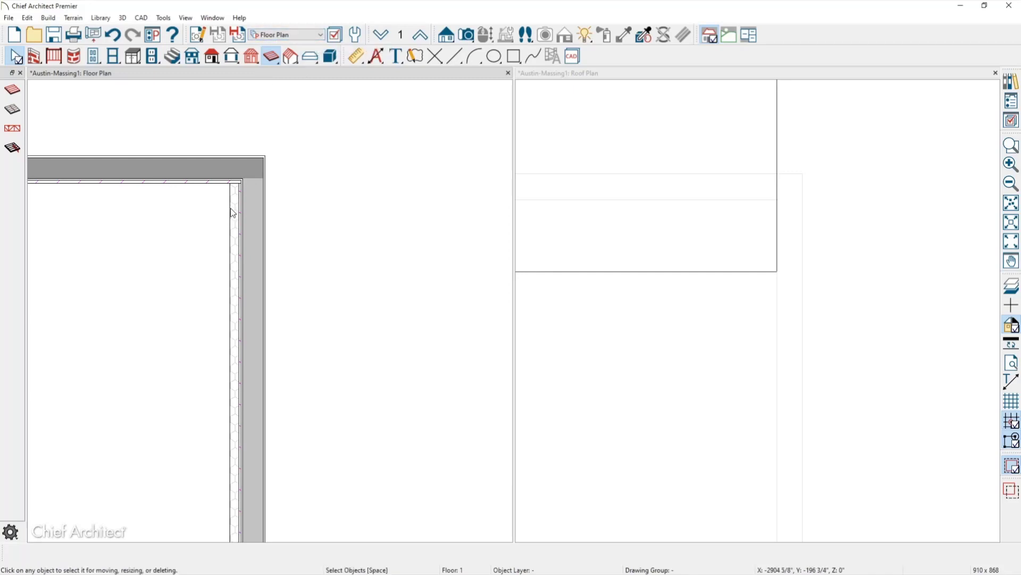
Zoom and pan the roof plan to recentre its wall.
{"action": "left_click", "coordinate": [566, 77]}
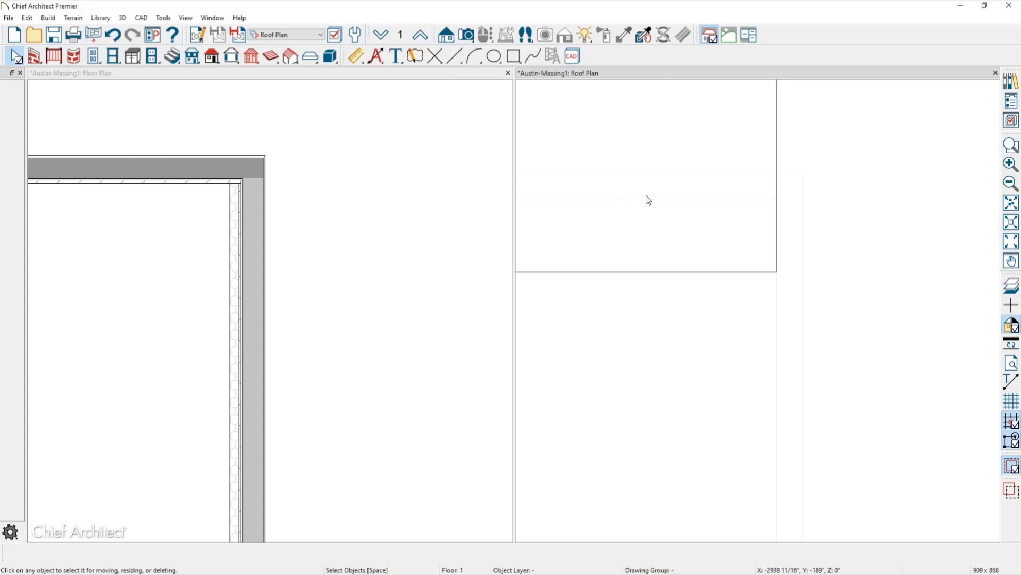
{"action": "scroll", "coordinate": [751, 231], "scroll_direction": "down", "scroll_amount": 3}
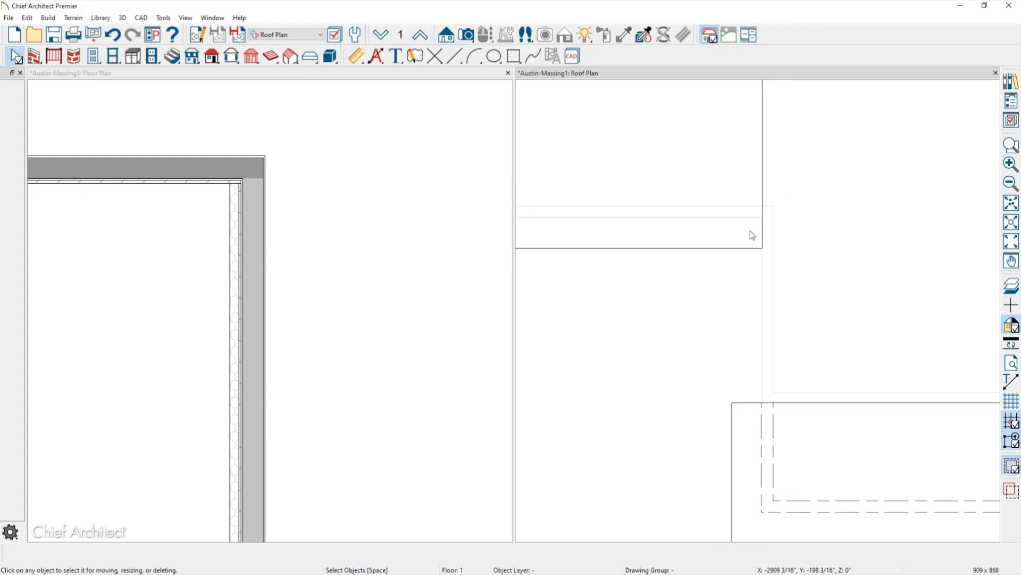
{"action": "scroll", "coordinate": [750, 233], "scroll_direction": "down", "scroll_amount": 1}
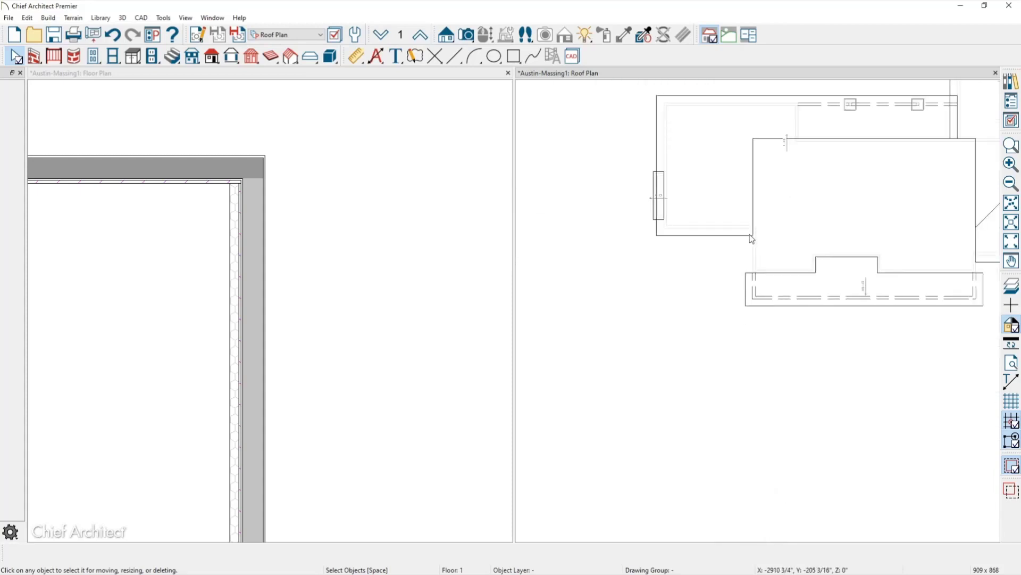
{"action": "scroll", "coordinate": [750, 234], "scroll_direction": "down", "scroll_amount": 1}
{"action": "scroll", "coordinate": [711, 290], "scroll_direction": "up", "scroll_amount": 4}
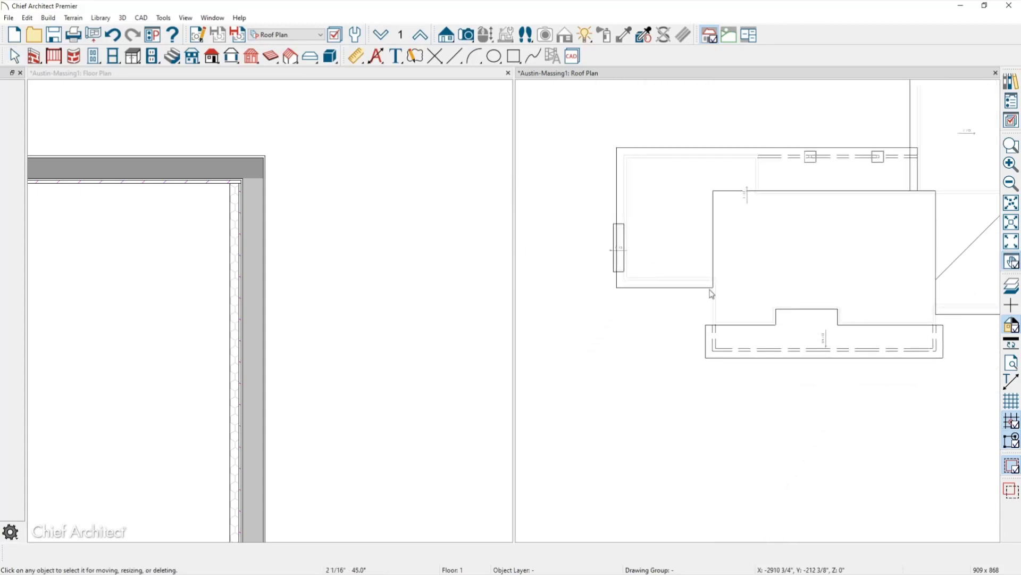
{"action": "scroll", "coordinate": [711, 290], "scroll_direction": "up", "scroll_amount": 4}
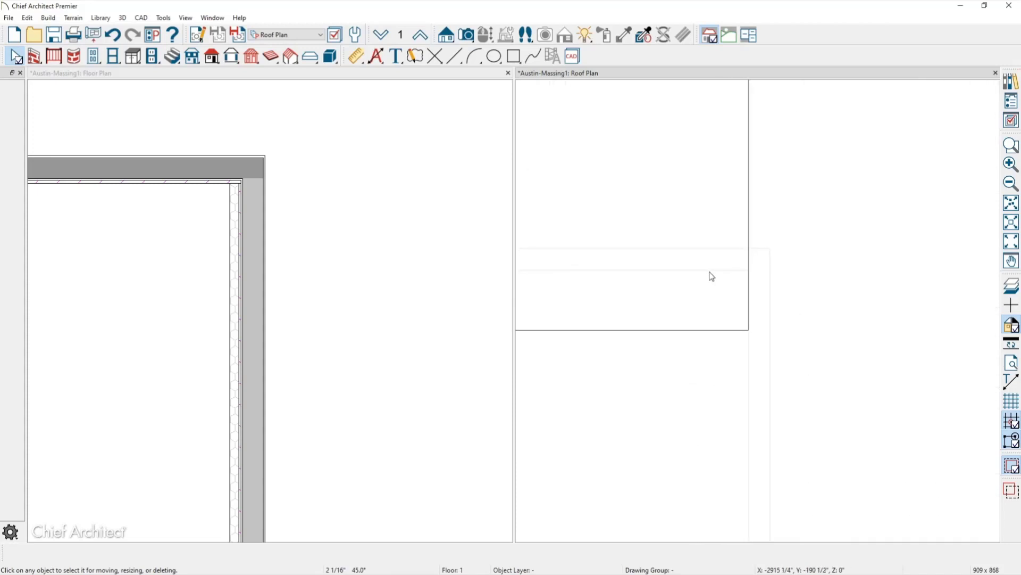
{"action": "middle_click_drag", "start_coordinate": [711, 273], "coordinate": [663, 268]}
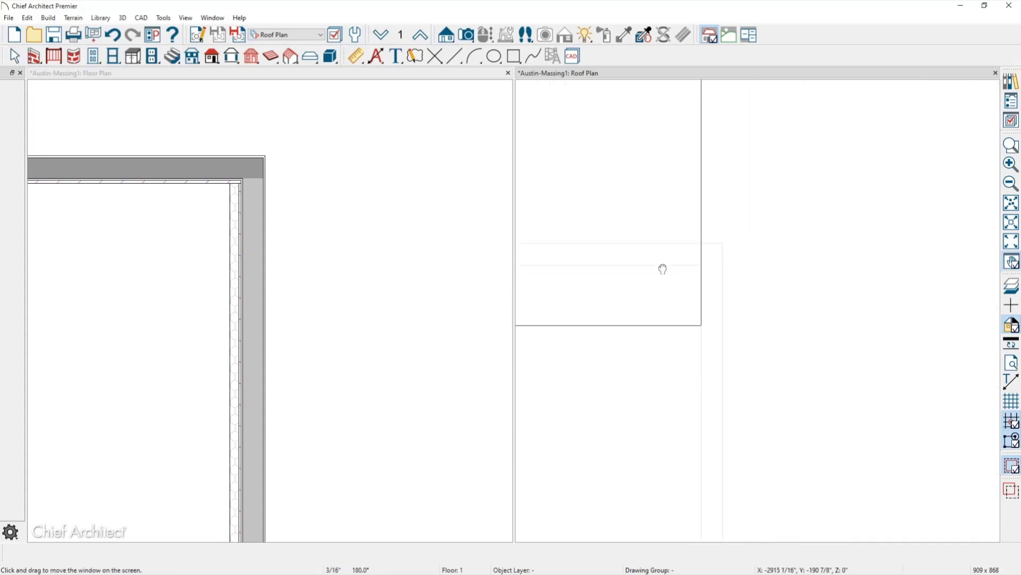
Open Active Layer Display Options, check the wall's Walls, Normal layer, then deselect to list all layers.
{"action": "left_click", "coordinate": [1011, 122]}
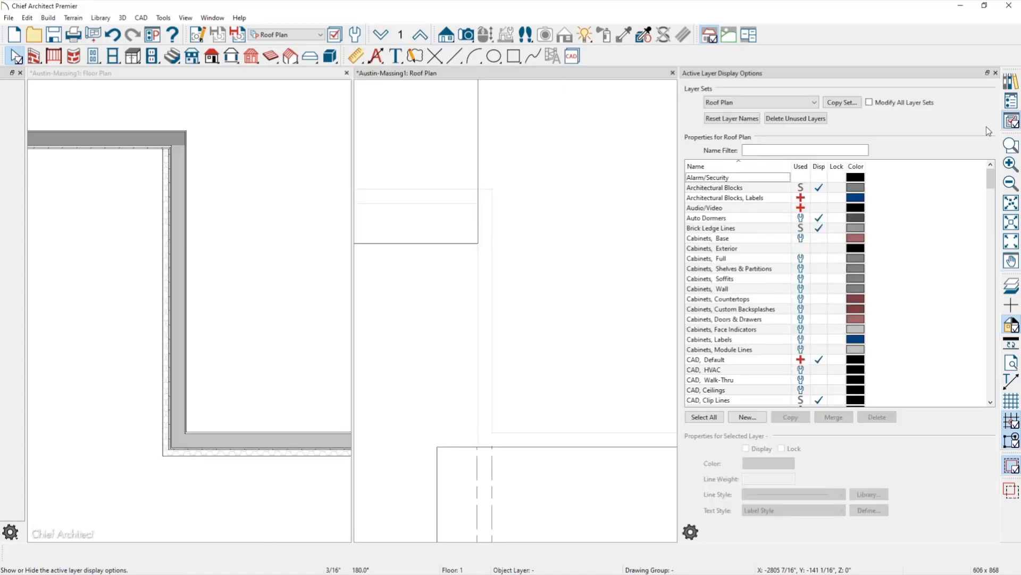
{"action": "left_click", "coordinate": [480, 279]}
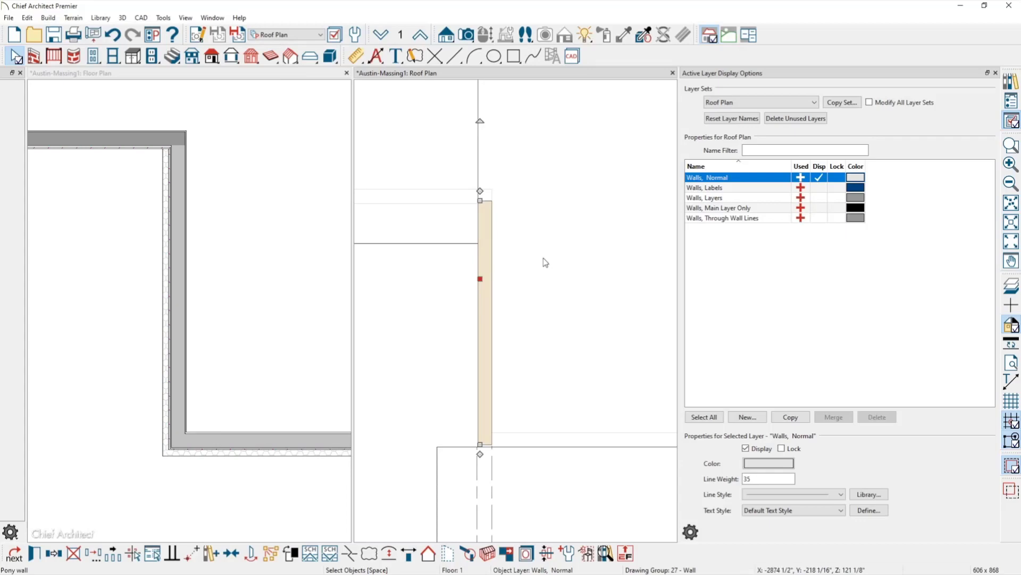
{"action": "left_click", "coordinate": [558, 254]}
{"action": "left_click", "coordinate": [462, 331]}
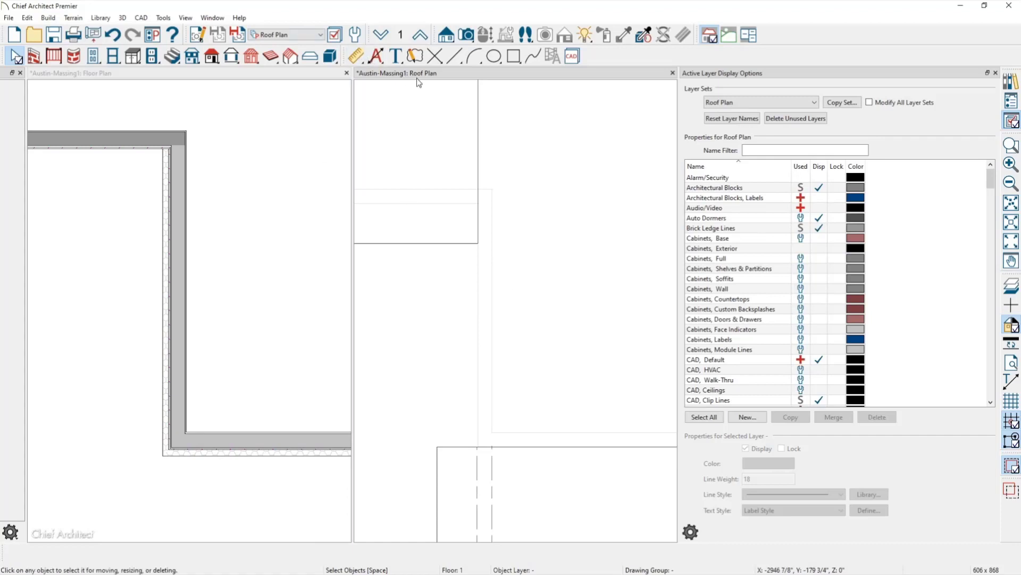
Set the roof plan view to display both upper and lower pony walls.
{"action": "left_click", "coordinate": [197, 36]}
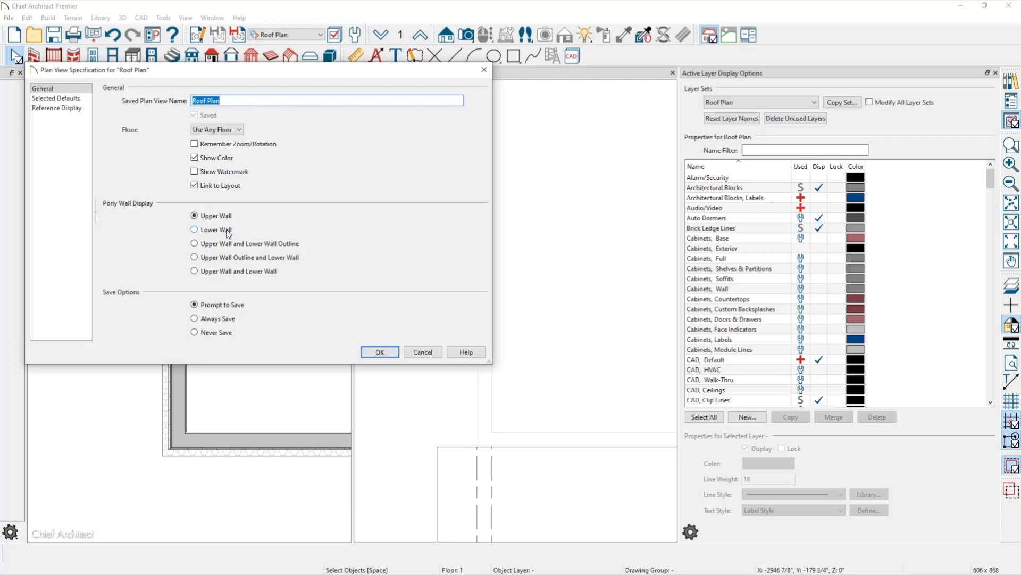
{"action": "left_click", "coordinate": [210, 273]}
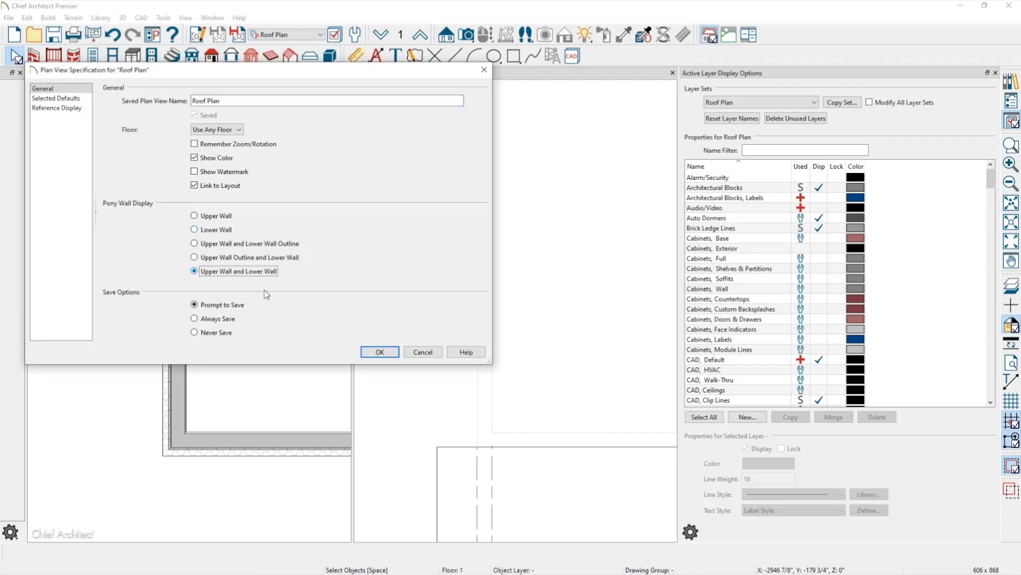
{"action": "left_click", "coordinate": [378, 352]}
{"action": "scroll", "coordinate": [456, 230], "scroll_direction": "up", "scroll_amount": 1}
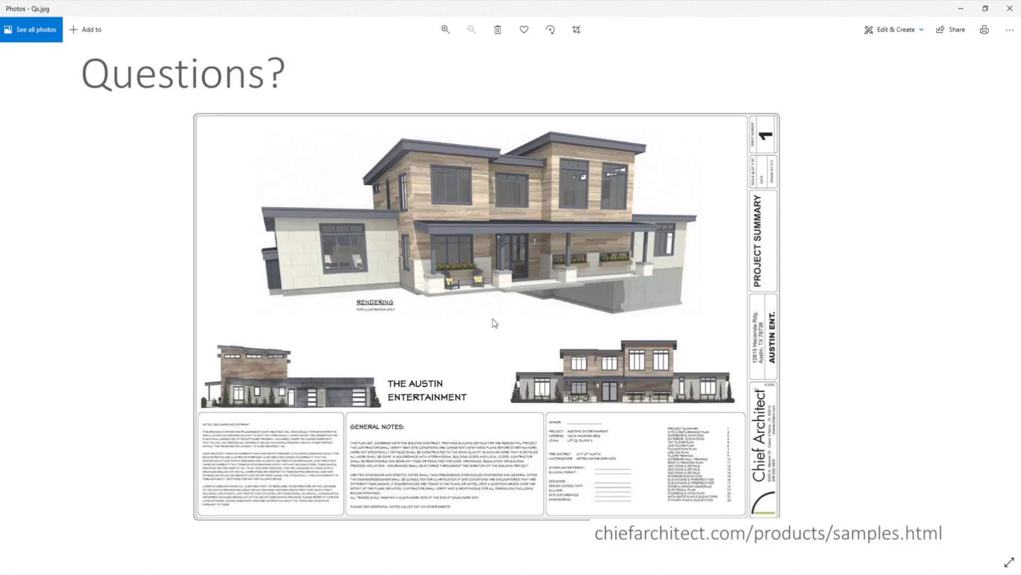
{"action": "left_click", "coordinate": [962, 9]}
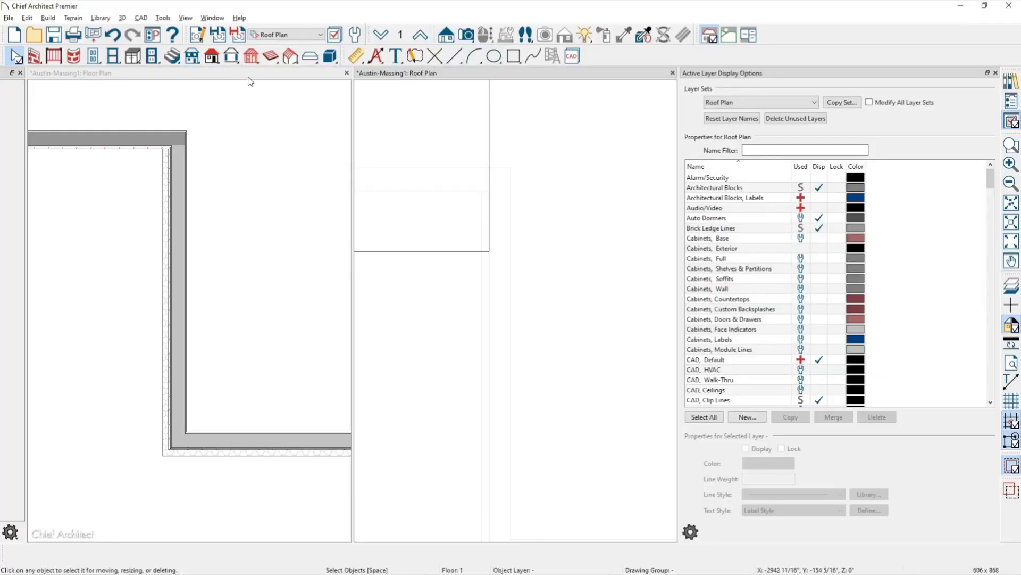
Close the floor plan without saving the view, pan to the porch, and open the Library Browser.
{"action": "left_click", "coordinate": [346, 74]}
{"action": "left_click", "coordinate": [672, 73]}
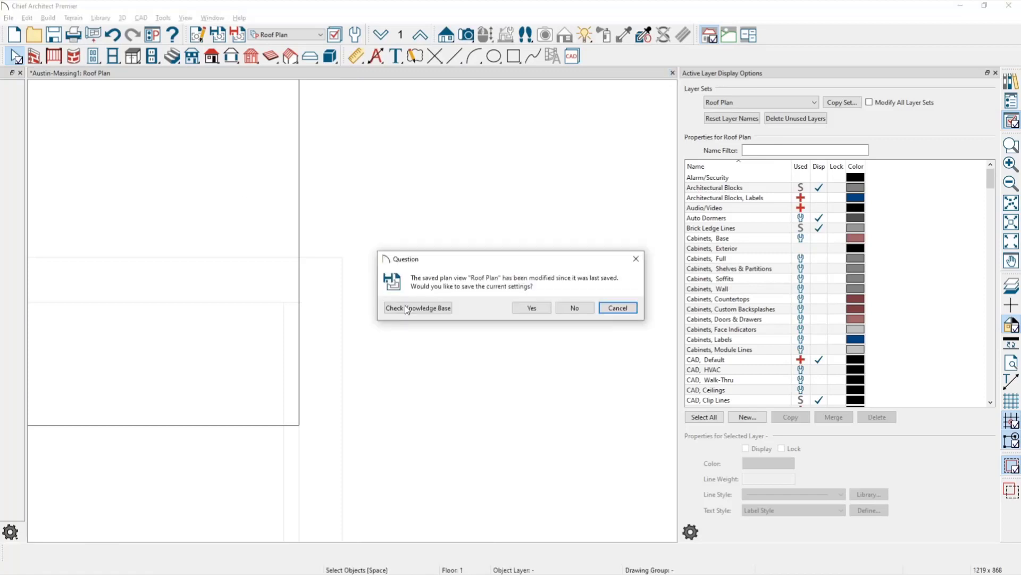
{"action": "left_click", "coordinate": [618, 309]}
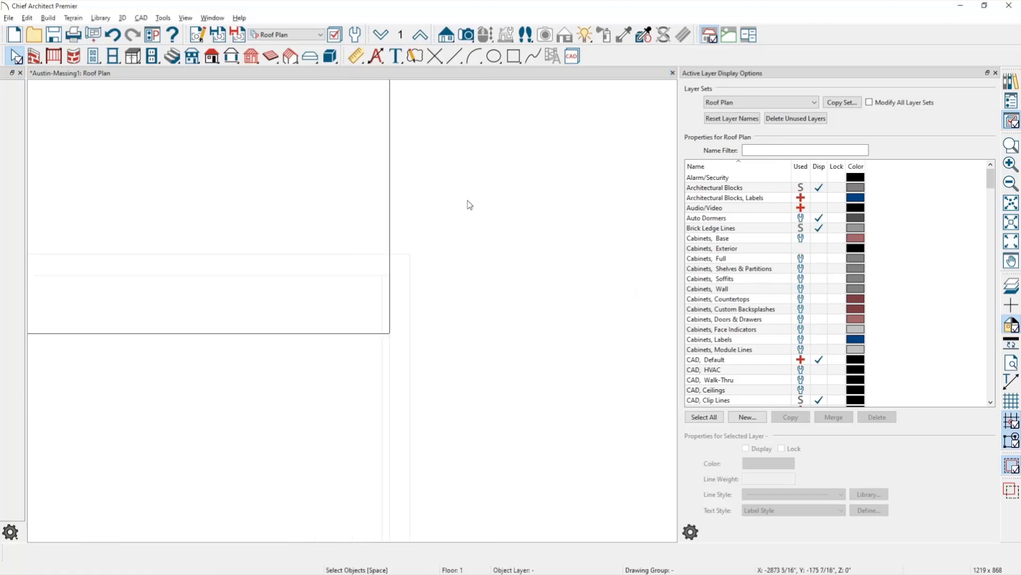
{"action": "middle_click_drag", "start_coordinate": [376, 182], "coordinate": [245, 367]}
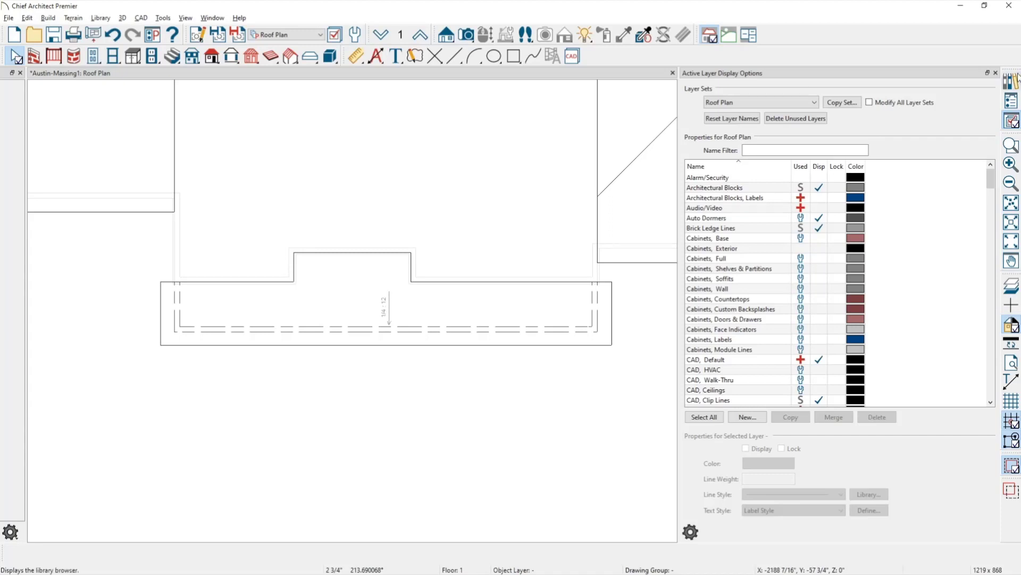
{"action": "left_click", "coordinate": [1011, 81]}
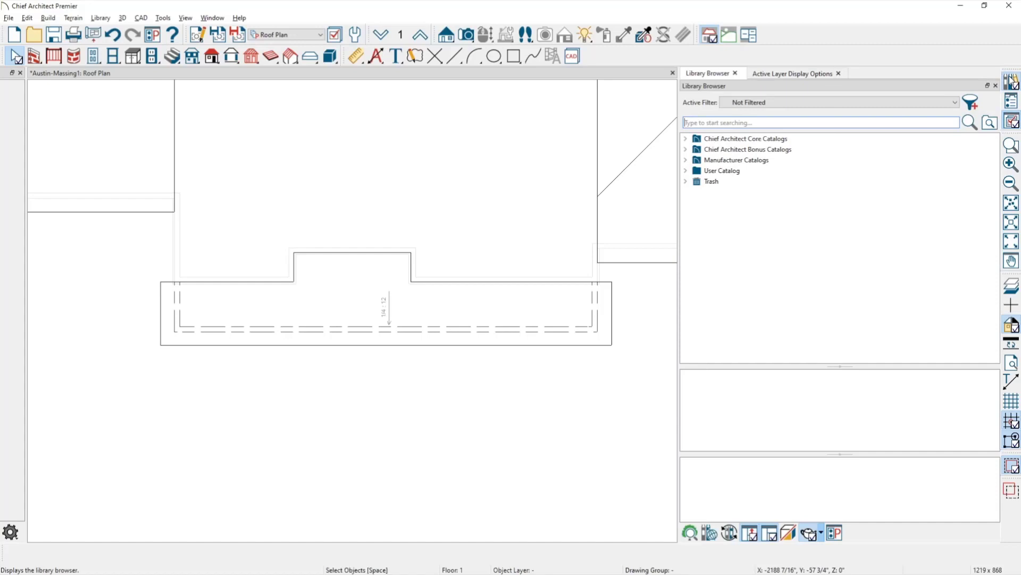
Place a Columns, Porch object from User Catalog > Austin > Exterior&Materials at the porch's front right corner.
{"action": "left_click", "coordinate": [686, 170]}
{"action": "left_click", "coordinate": [696, 181]}
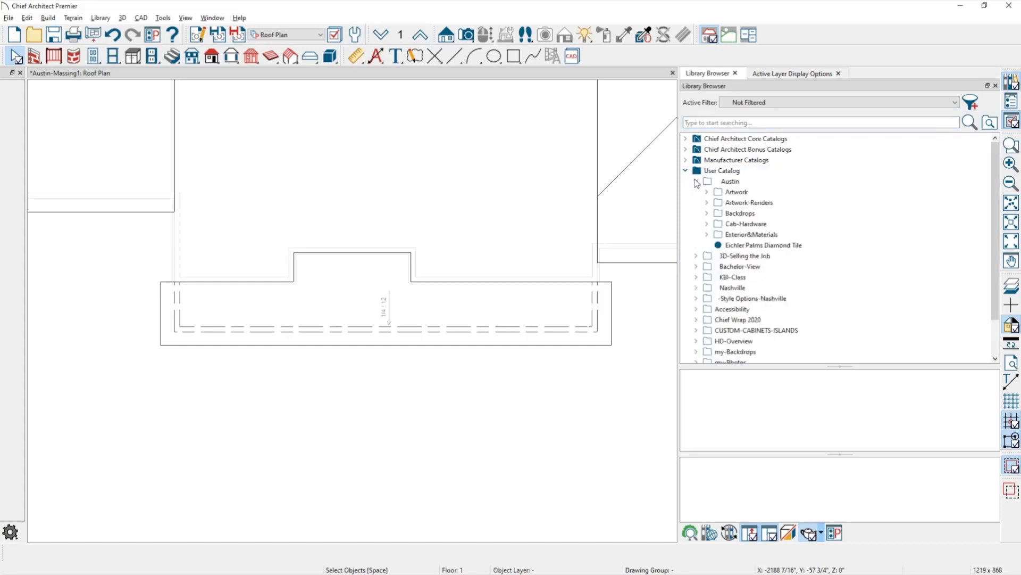
{"action": "left_click", "coordinate": [742, 239]}
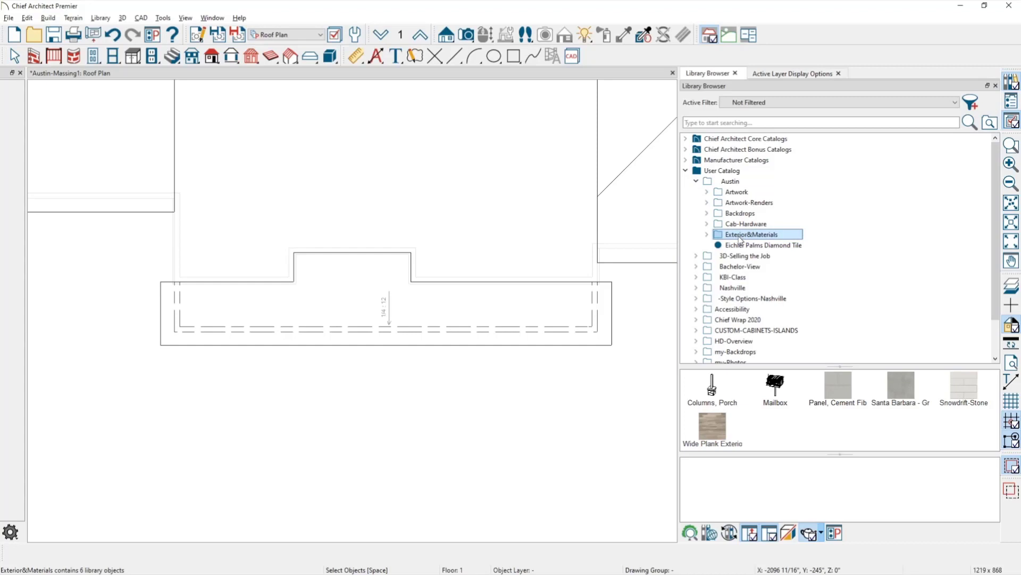
{"action": "left_click", "coordinate": [719, 399]}
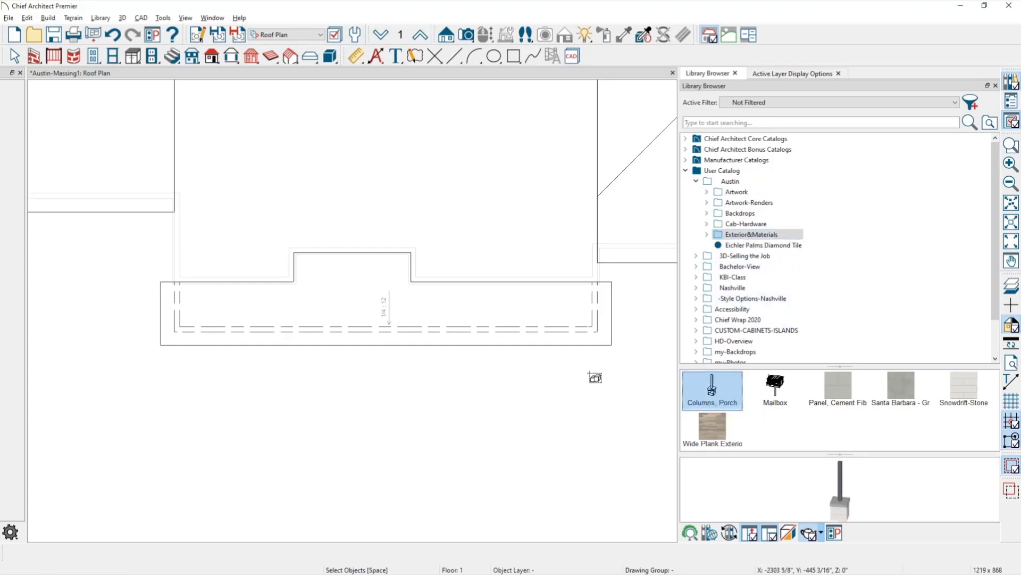
{"action": "left_click", "coordinate": [594, 328]}
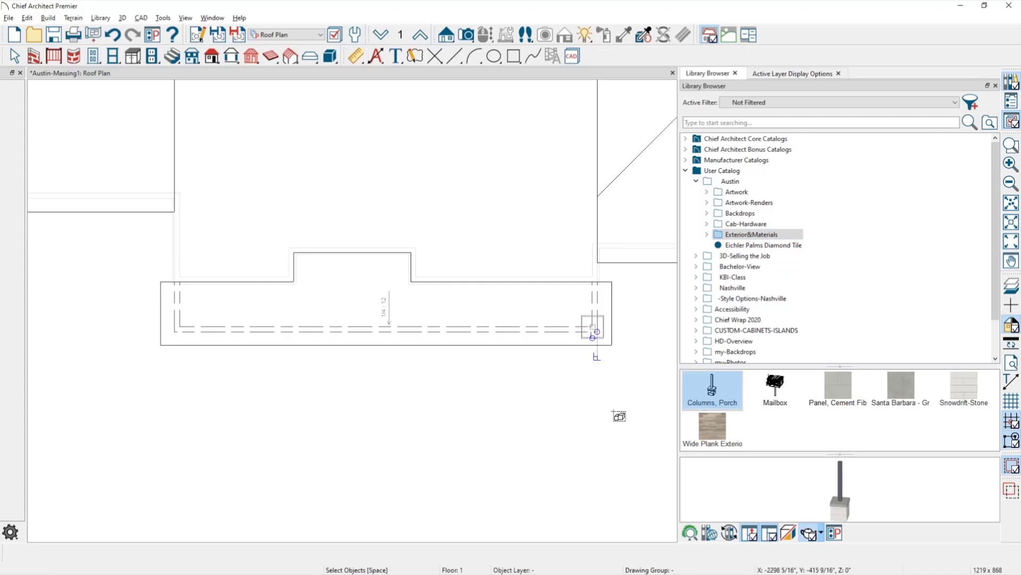
{"action": "key", "text": "Escape"}
{"action": "scroll", "coordinate": [604, 383], "scroll_direction": "up", "scroll_amount": 3}
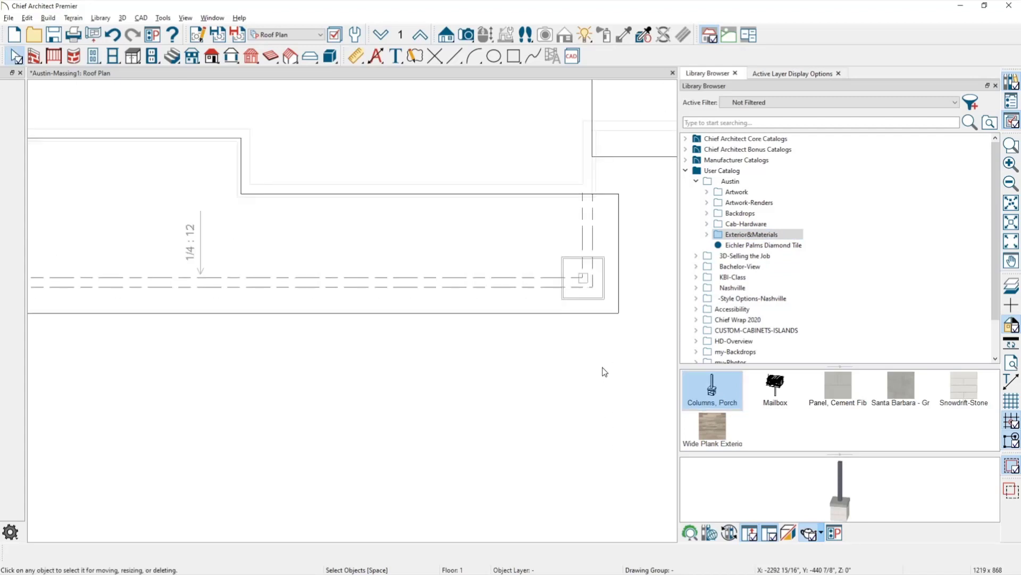
{"action": "left_click", "coordinate": [466, 36]}
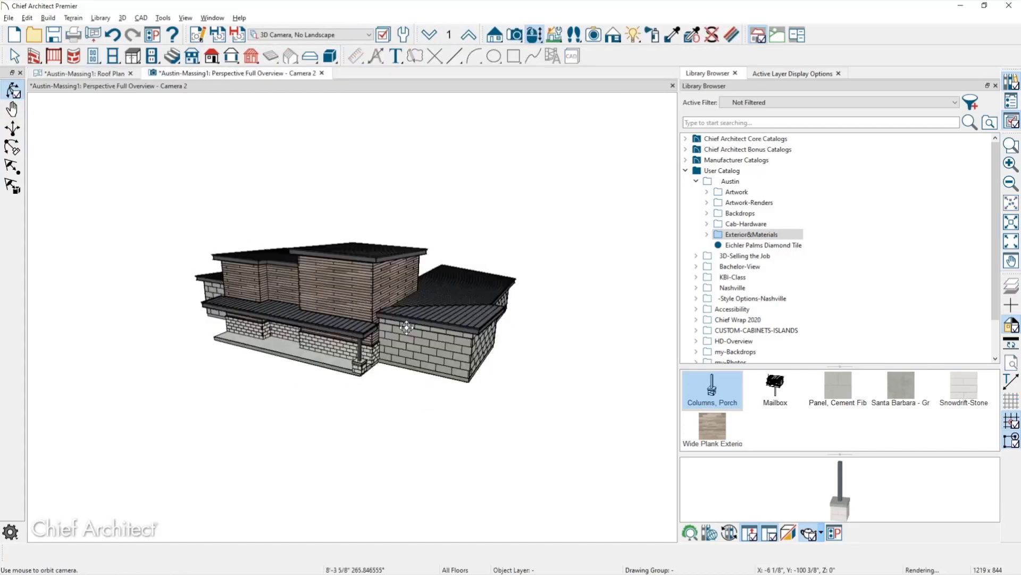
Explode the porch column's architectural block into separate parts.
{"action": "scroll", "coordinate": [371, 344], "scroll_direction": "up", "scroll_amount": 5}
{"action": "scroll", "coordinate": [370, 345], "scroll_direction": "up", "scroll_amount": 2}
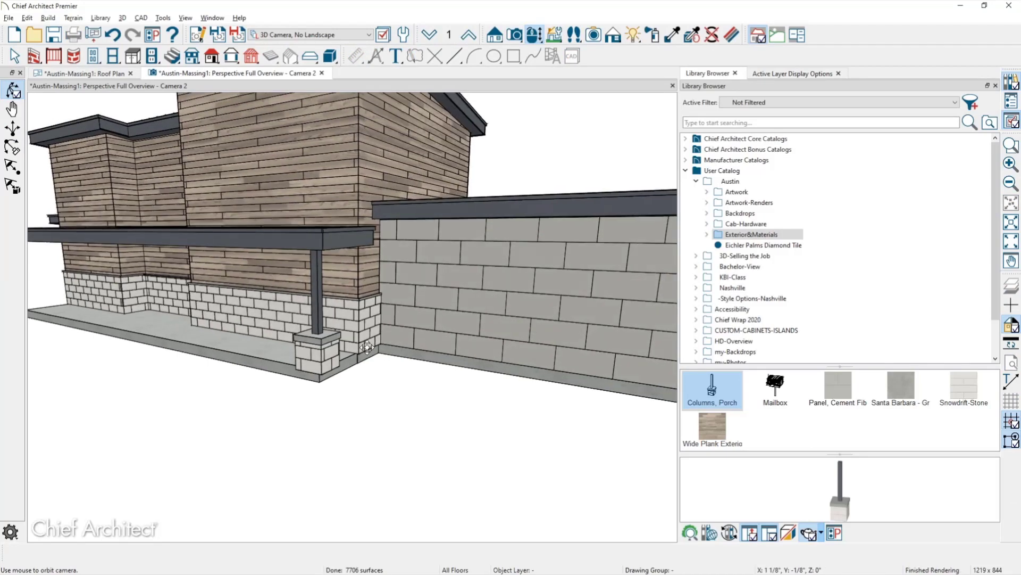
{"action": "key", "text": "space"}
{"action": "left_click", "coordinate": [317, 351]}
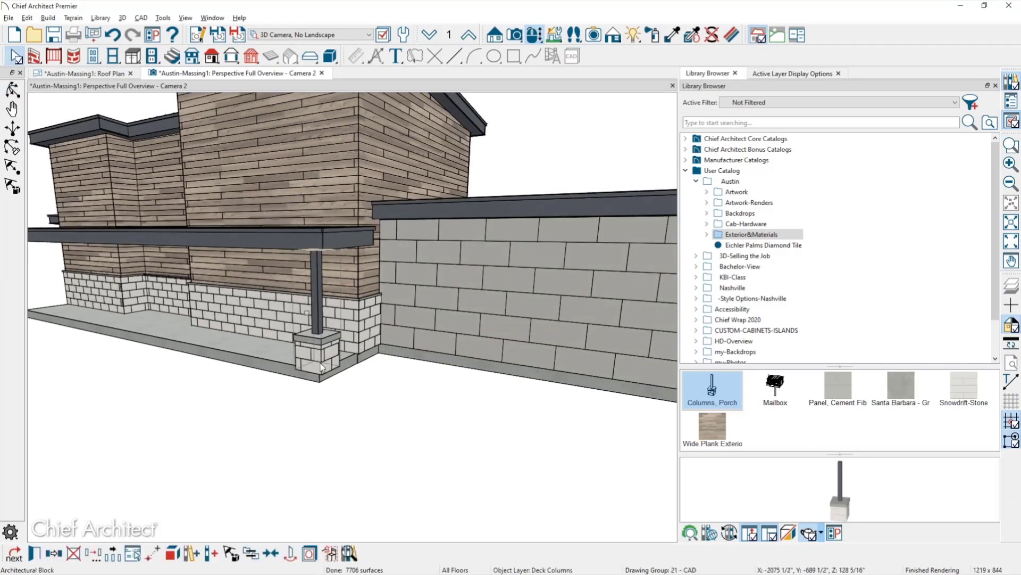
{"action": "left_click", "coordinate": [172, 553]}
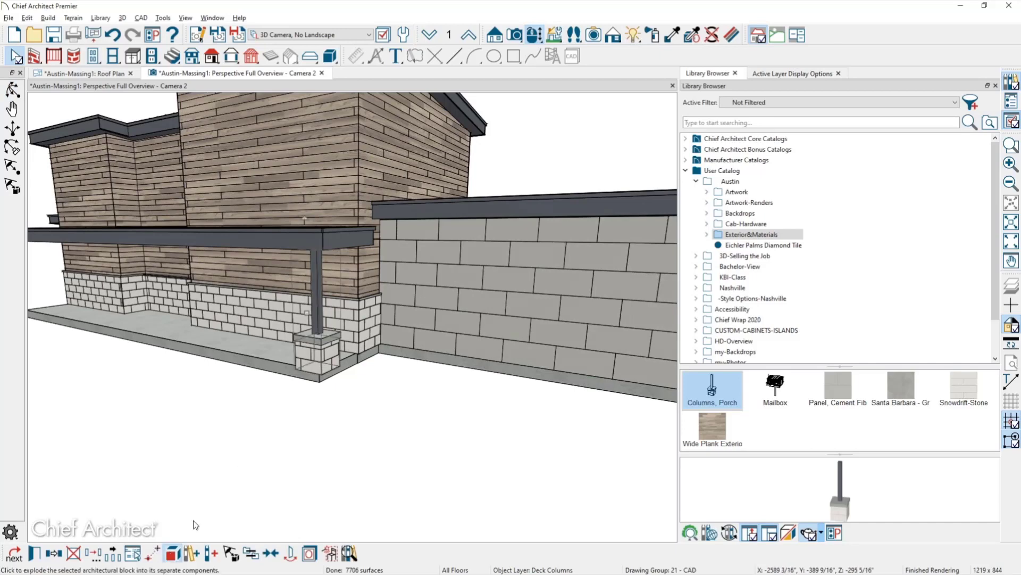
Select the column's base, cap and shaft pieces in turn.
{"action": "left_click", "coordinate": [312, 368]}
{"action": "scroll", "coordinate": [311, 349], "scroll_direction": "up", "scroll_amount": 5}
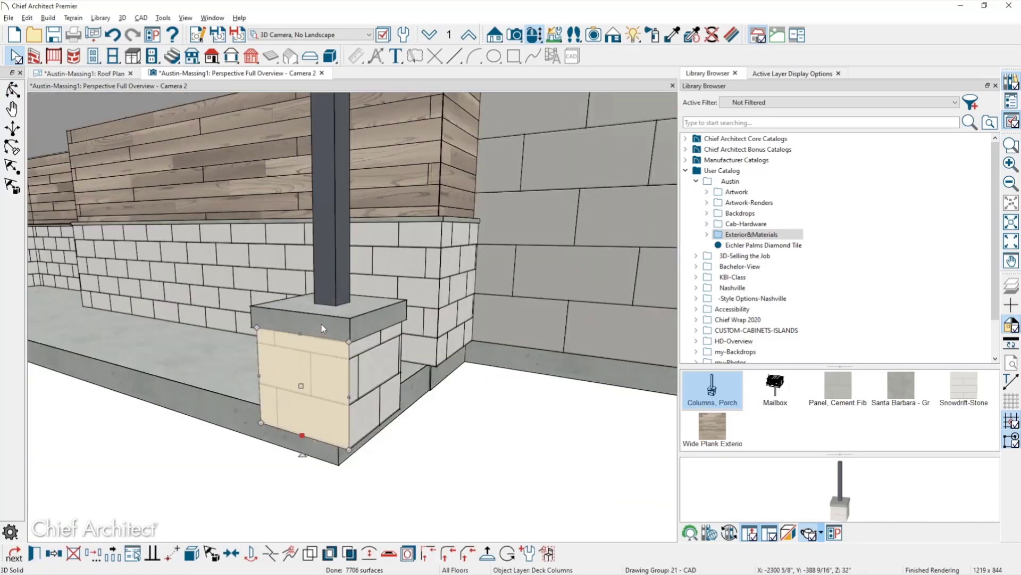
{"action": "left_click", "coordinate": [321, 324]}
{"action": "left_click", "coordinate": [320, 290]}
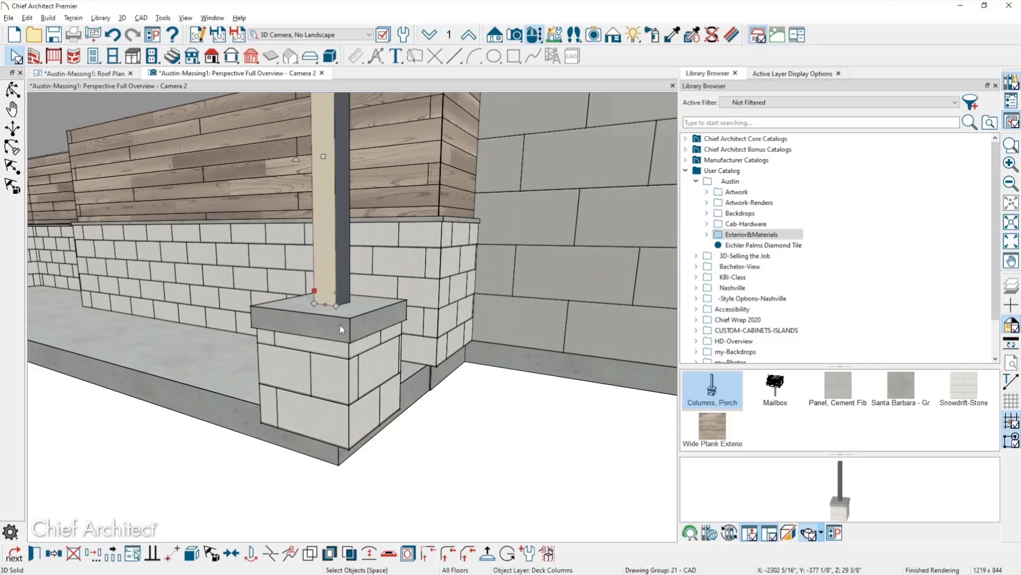
{"action": "left_click", "coordinate": [333, 362]}
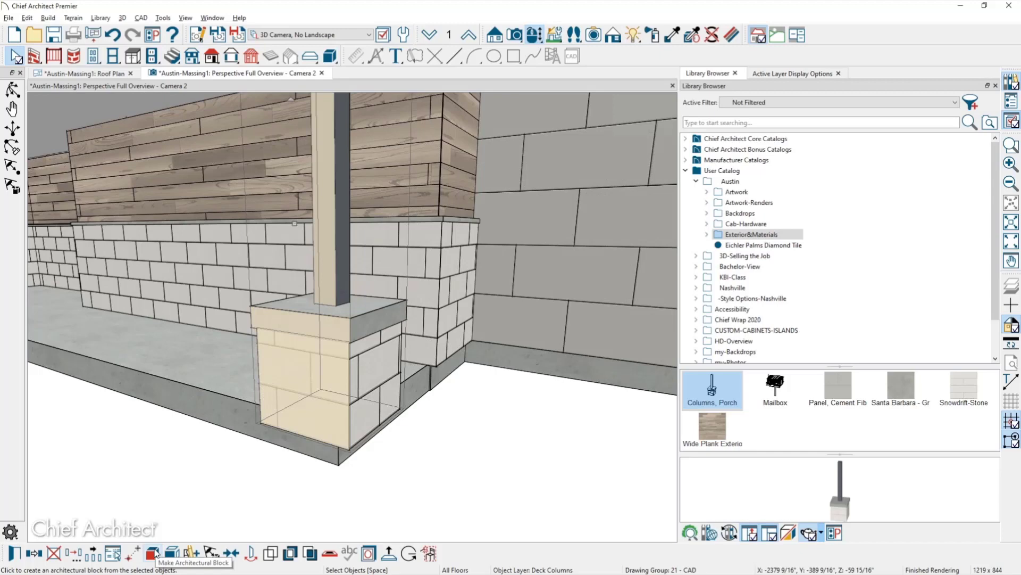
Stretch the porch column's top up to the beam's underside, then switch to the Questions? slide.
{"action": "left_click", "coordinate": [154, 554]}
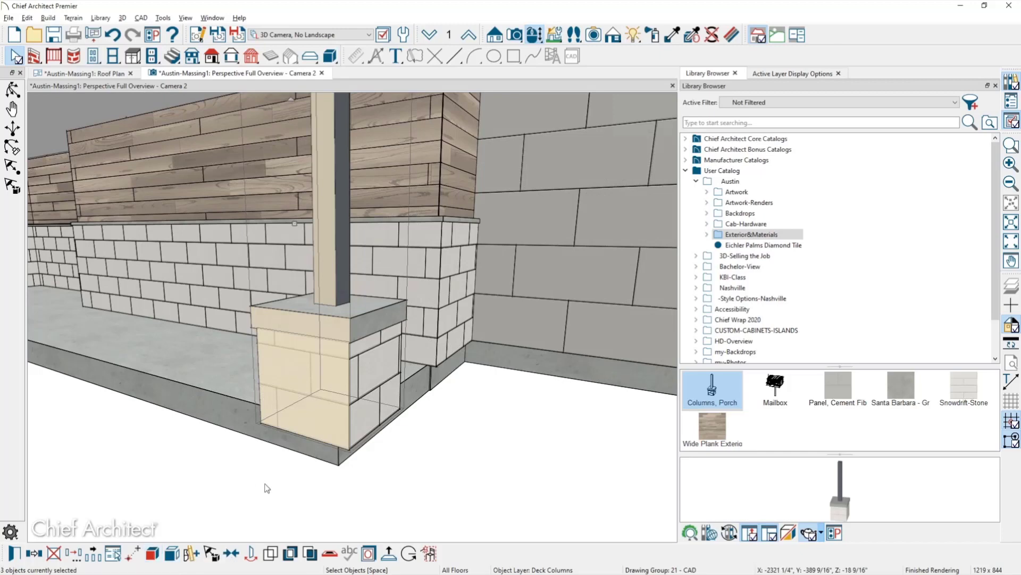
{"action": "left_click", "coordinate": [328, 482]}
{"action": "middle_click_drag", "start_coordinate": [328, 483], "coordinate": [341, 478]}
{"action": "scroll", "coordinate": [381, 444], "scroll_direction": "down", "scroll_amount": 3}
{"action": "middle_click_drag", "start_coordinate": [381, 443], "coordinate": [373, 431]}
{"action": "left_click", "coordinate": [336, 309]}
{"action": "left_click_drag", "start_coordinate": [335, 233], "coordinate": [334, 226]}
{"action": "left_click", "coordinate": [470, 420]}
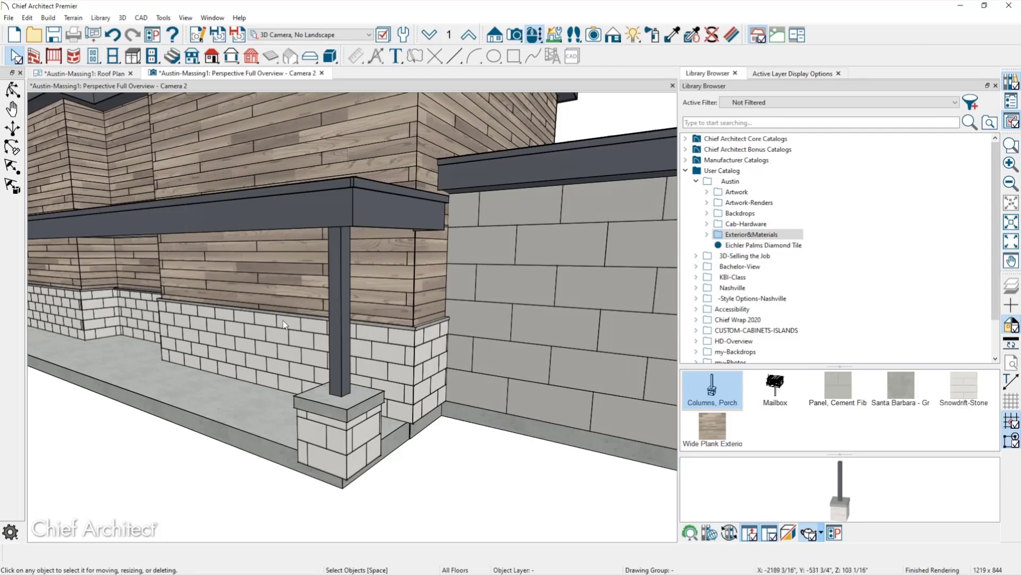
{"action": "left_click", "coordinate": [337, 342]}
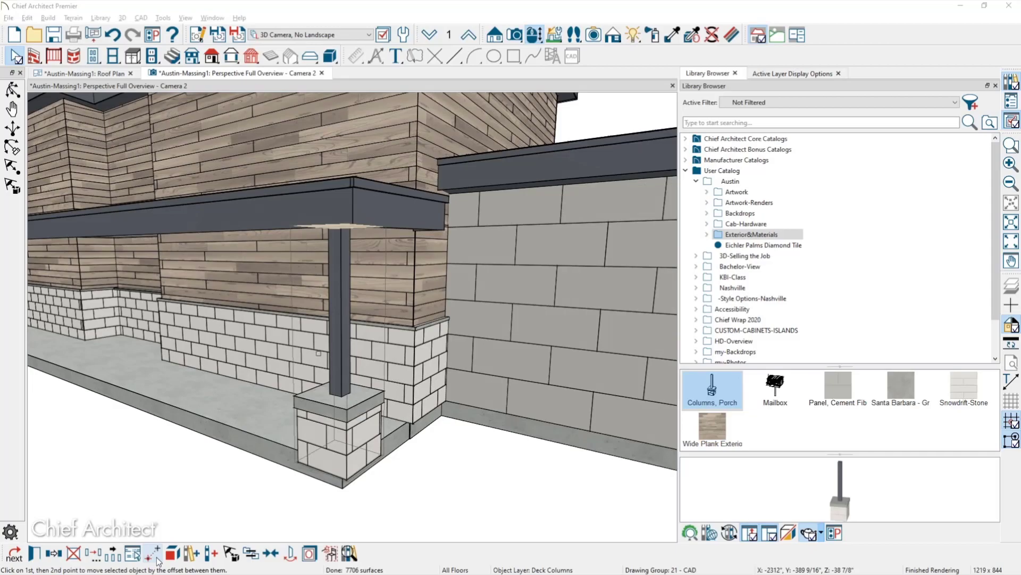
{"action": "key", "text": "alt+Tab"}
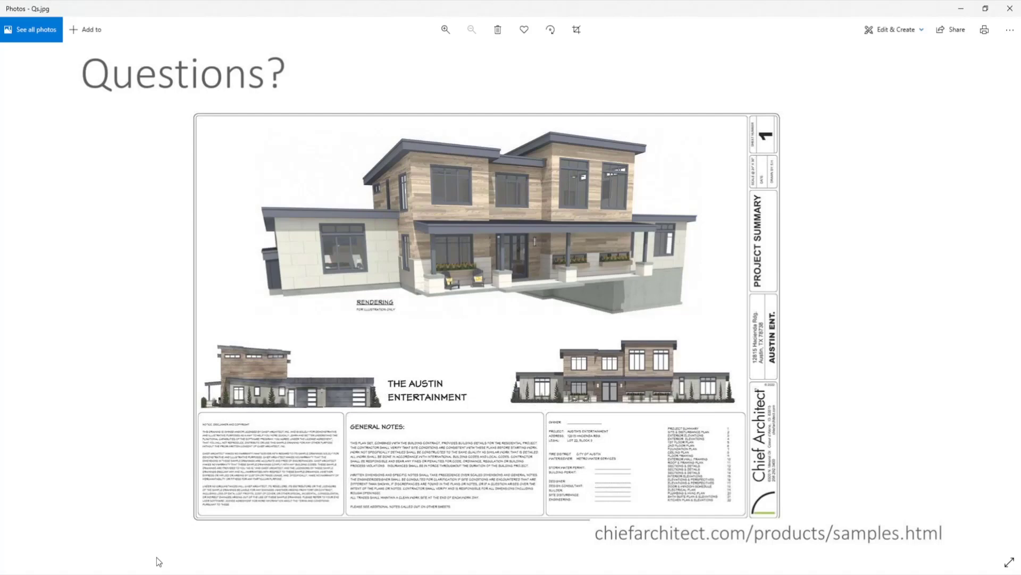
Return to the roof plan, pan to the porch corner, and select the pony wall.
{"action": "left_click", "coordinate": [962, 11]}
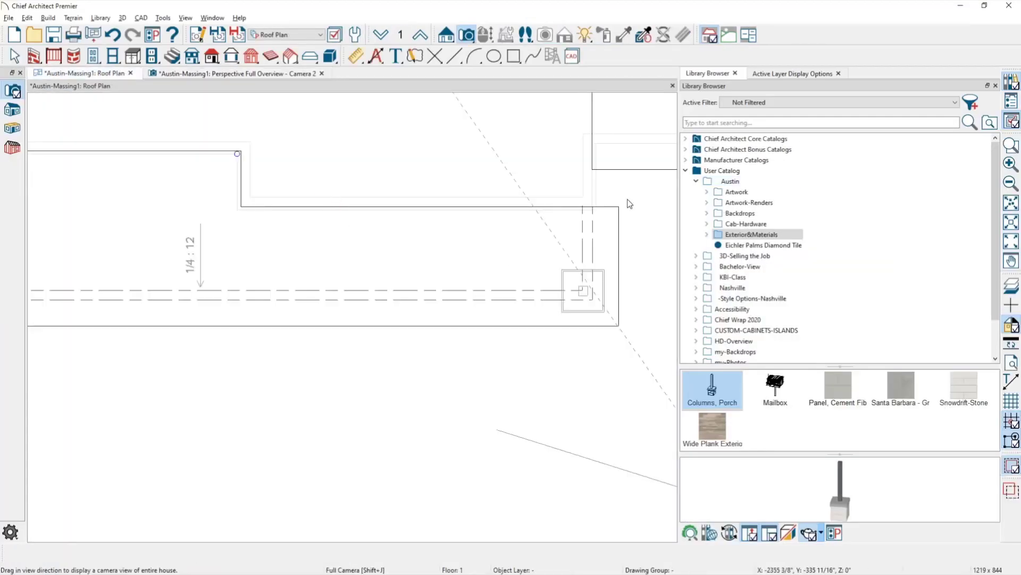
{"action": "key", "text": "F3"}
{"action": "left_click_drag", "start_coordinate": [465, 281], "coordinate": [280, 367]}
{"action": "key", "text": "space"}
{"action": "scroll", "coordinate": [297, 320], "scroll_direction": "up", "scroll_amount": 5}
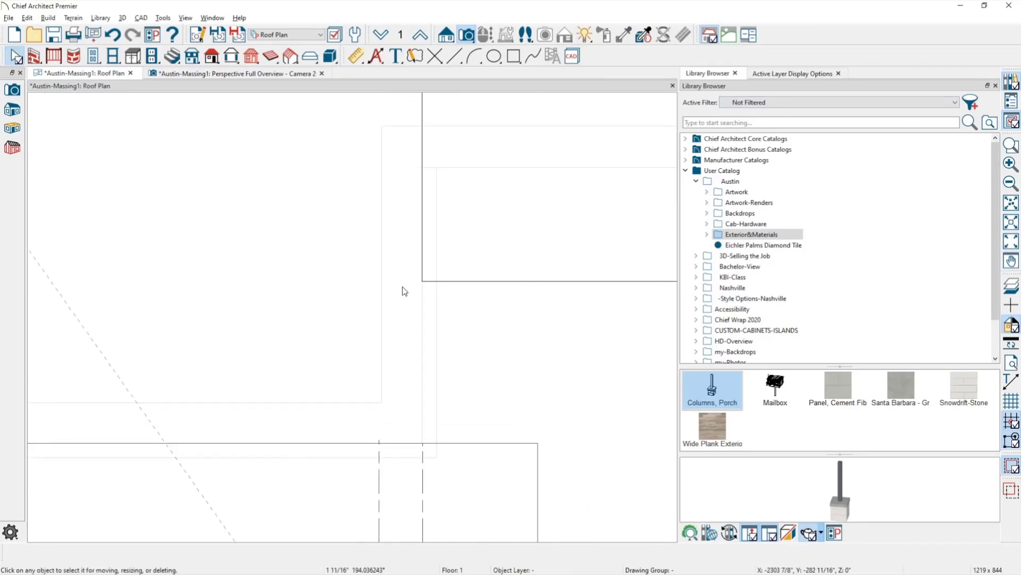
{"action": "left_click", "coordinate": [388, 300]}
{"action": "key", "text": "Escape"}
{"action": "left_click", "coordinate": [391, 318]}
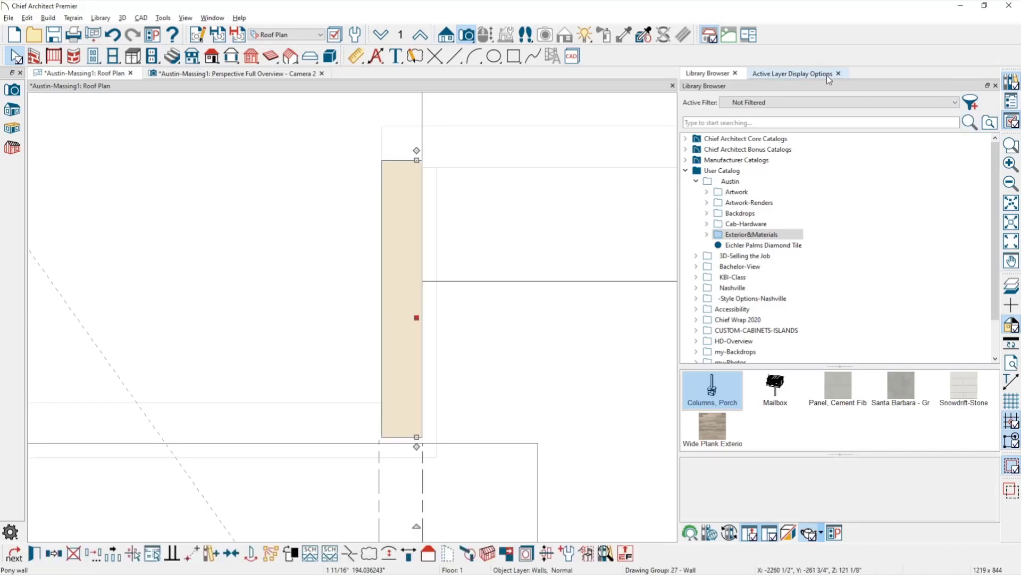
Darken the Walls, Normal layer colour in the layer display options.
{"action": "left_click", "coordinate": [827, 74]}
{"action": "left_click", "coordinate": [856, 192]}
{"action": "left_click", "coordinate": [632, 294]}
{"action": "left_click", "coordinate": [544, 379]}
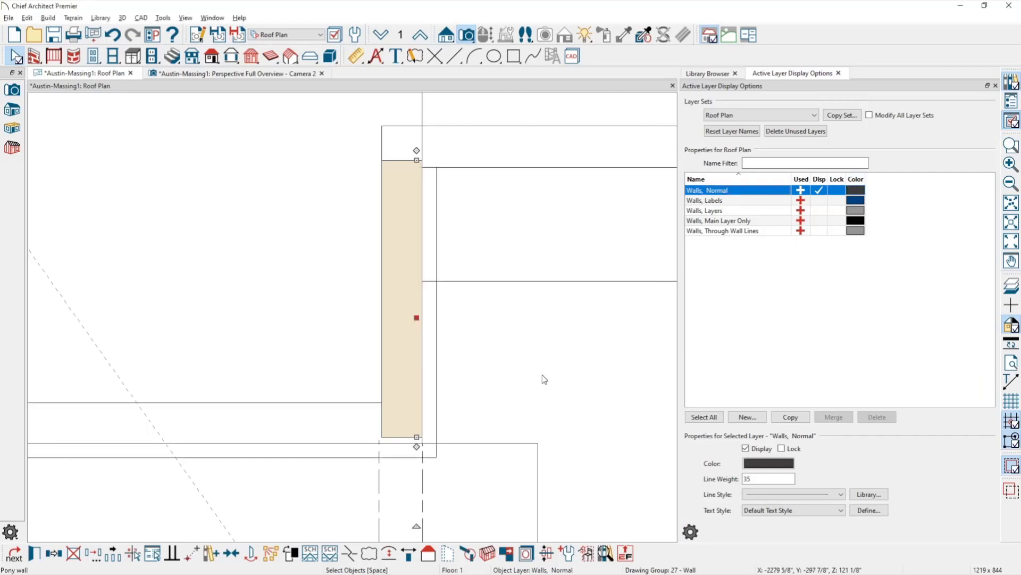
{"action": "left_click", "coordinate": [272, 289]}
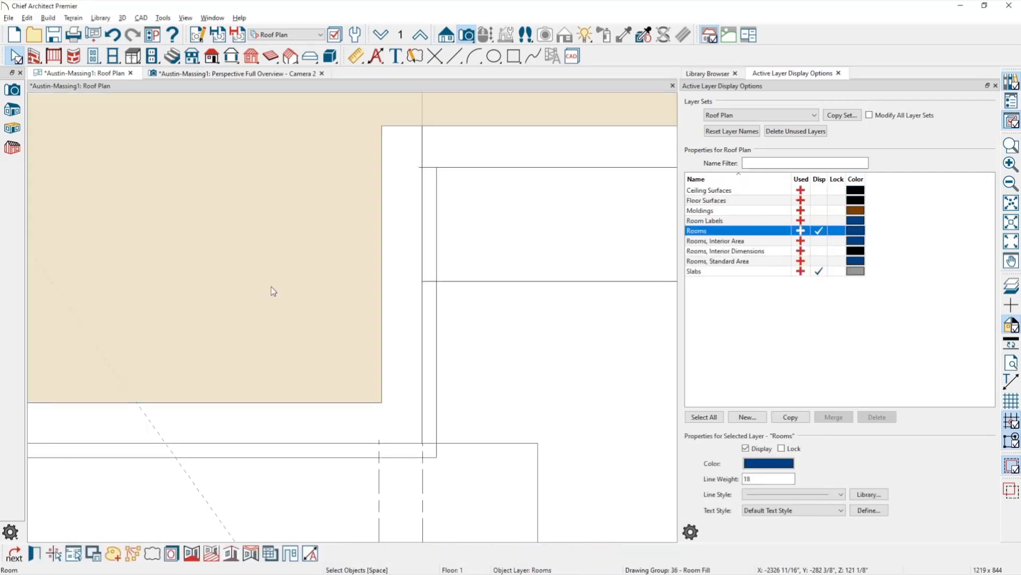
{"action": "left_click", "coordinate": [444, 344]}
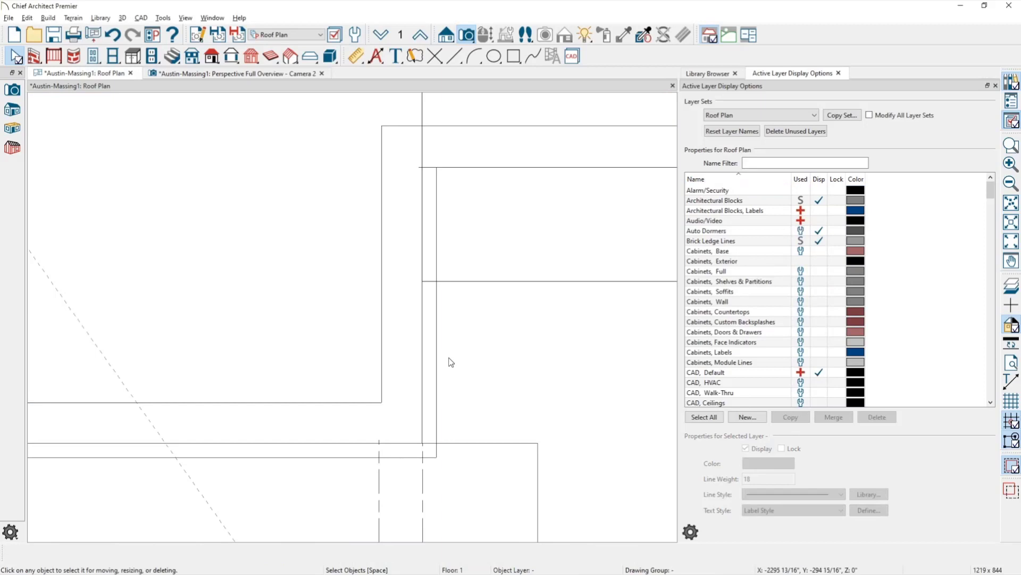
Toggle the Walls, Main Layer Only layer on the pony wall, leaving it hidden, then inspect the horizontal wall.
{"action": "left_click", "coordinate": [396, 337]}
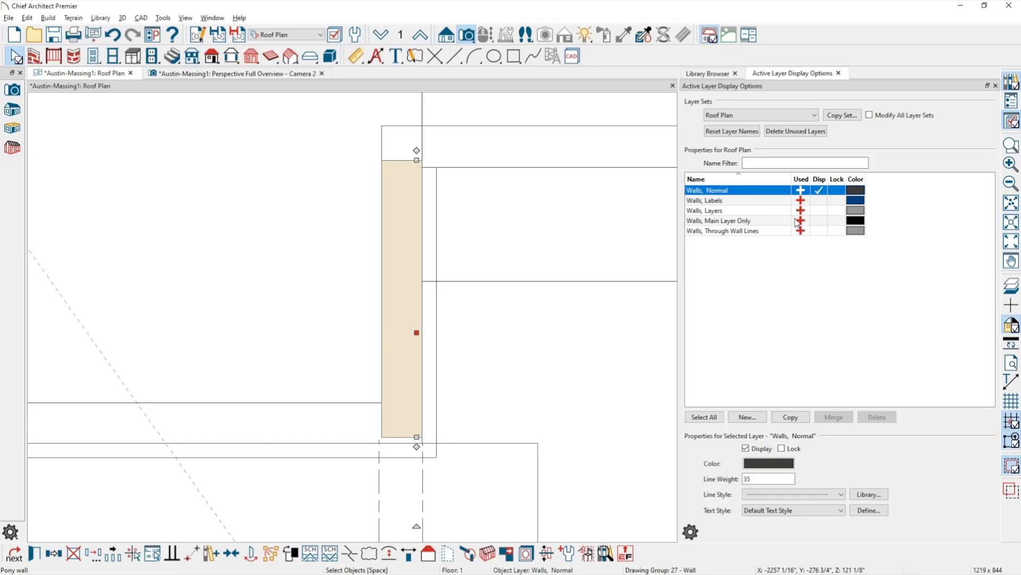
{"action": "left_click", "coordinate": [819, 221]}
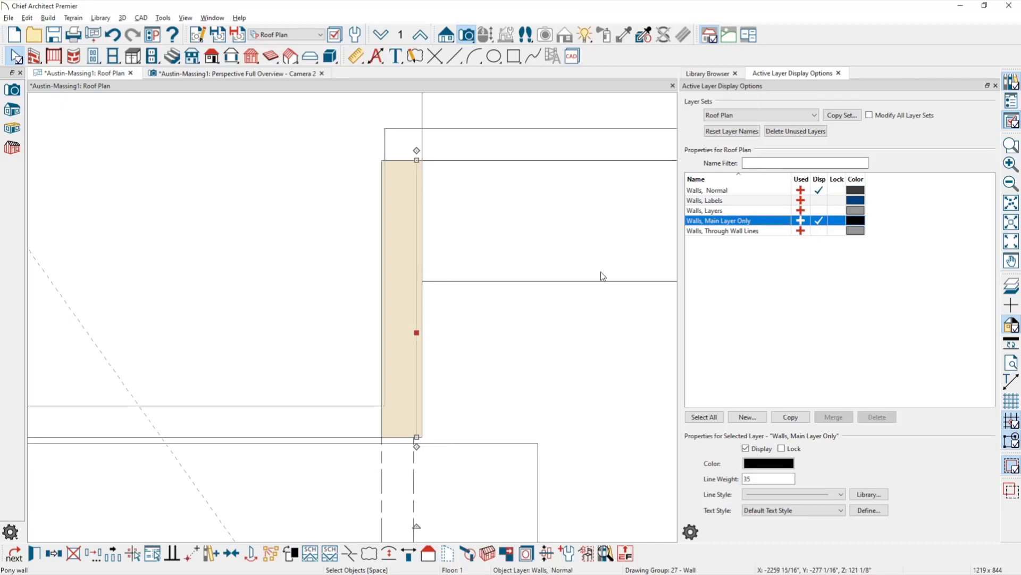
{"action": "left_click", "coordinate": [588, 367]}
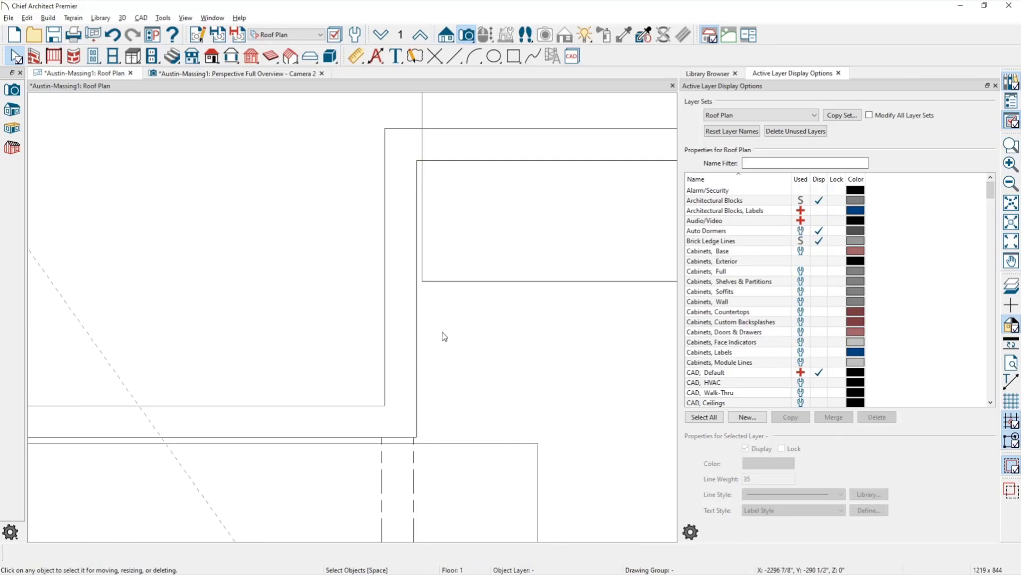
{"action": "left_click", "coordinate": [417, 346]}
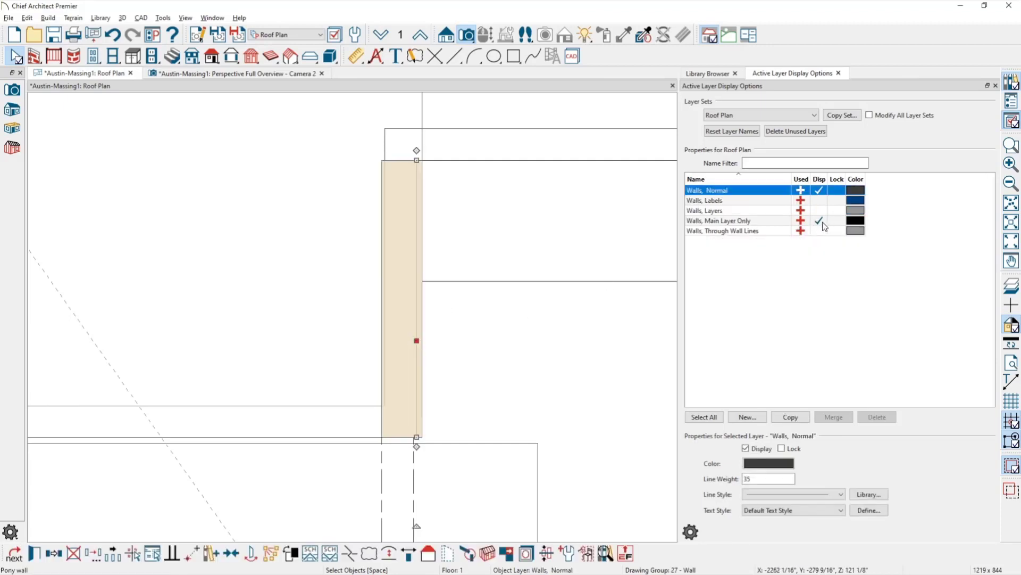
{"action": "left_click", "coordinate": [823, 222]}
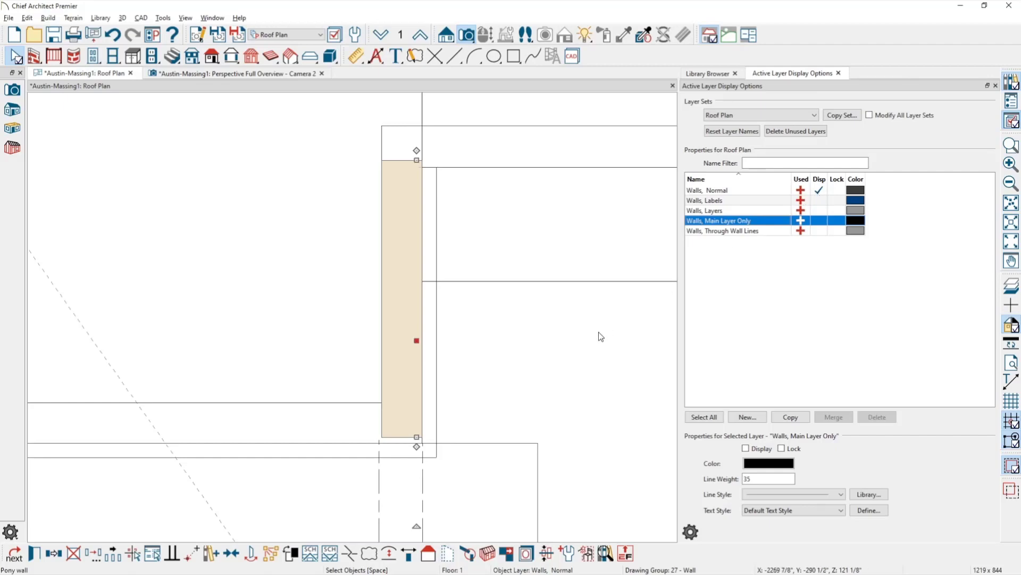
{"action": "middle_click_drag", "start_coordinate": [573, 322], "coordinate": [419, 376]}
{"action": "left_click", "coordinate": [402, 194]}
{"action": "left_click", "coordinate": [456, 250]}
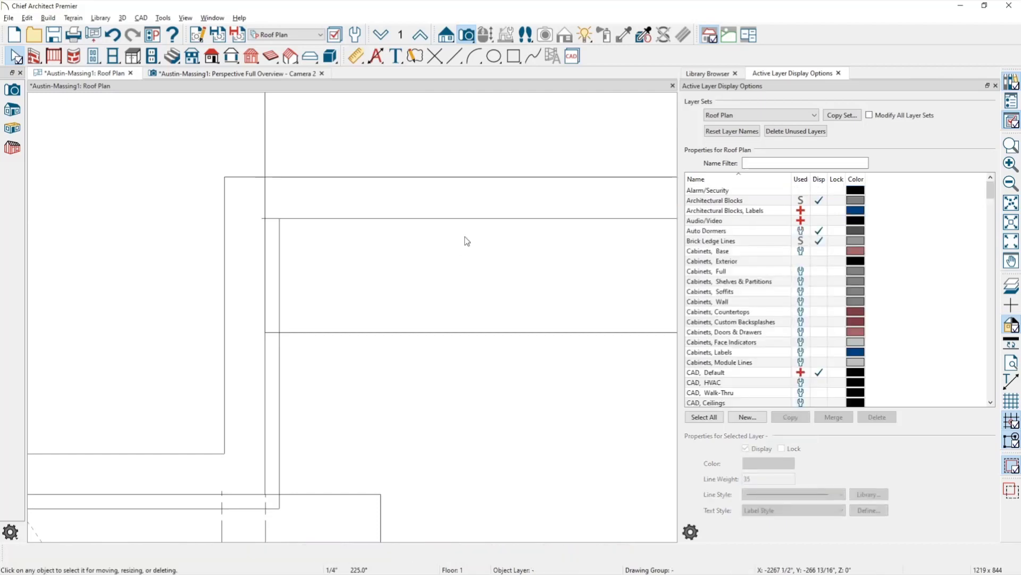
Change the horizontal porch wall's wall type to Brick-6.
{"action": "left_click", "coordinate": [424, 220]}
{"action": "left_click", "coordinate": [438, 231]}
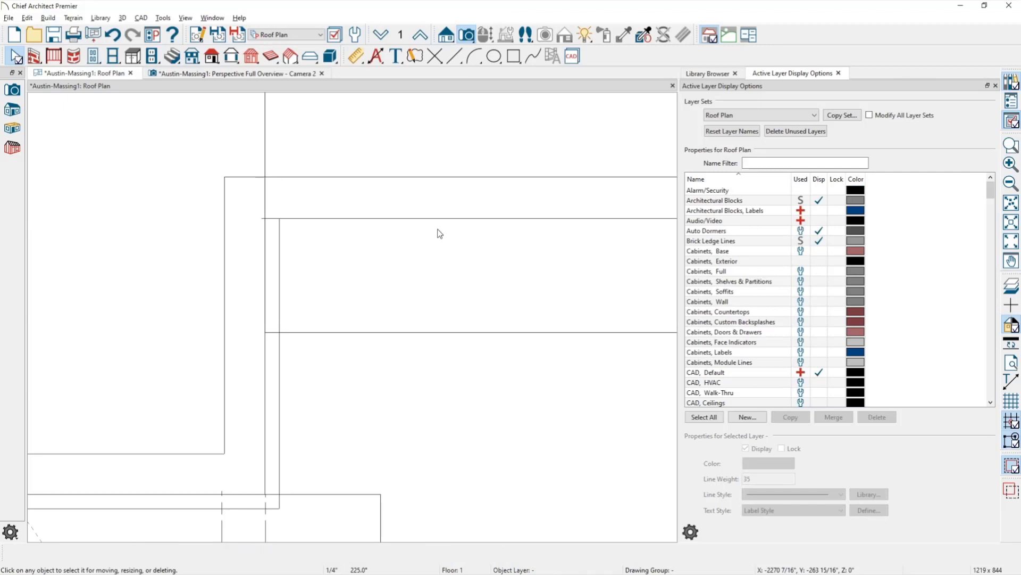
{"action": "left_click", "coordinate": [428, 215]}
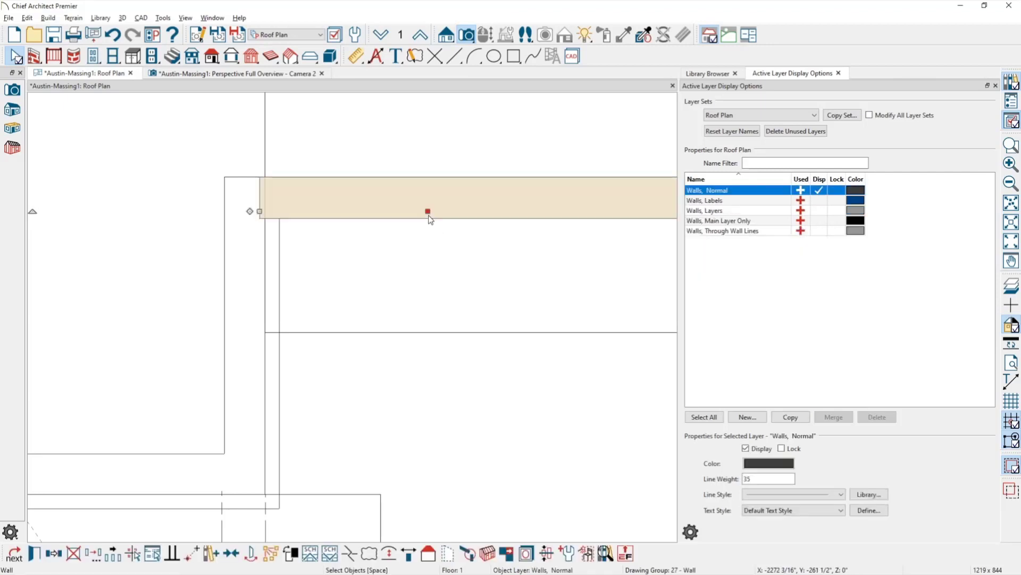
{"action": "double_click", "coordinate": [428, 215]}
{"action": "left_click", "coordinate": [72, 87]}
{"action": "left_click", "coordinate": [258, 64]}
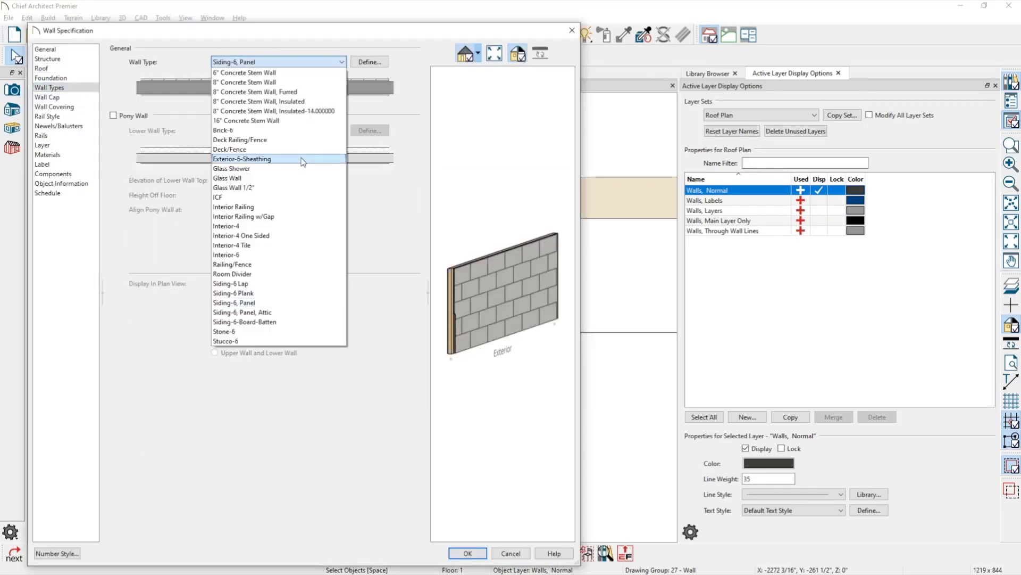
{"action": "left_click", "coordinate": [254, 130]}
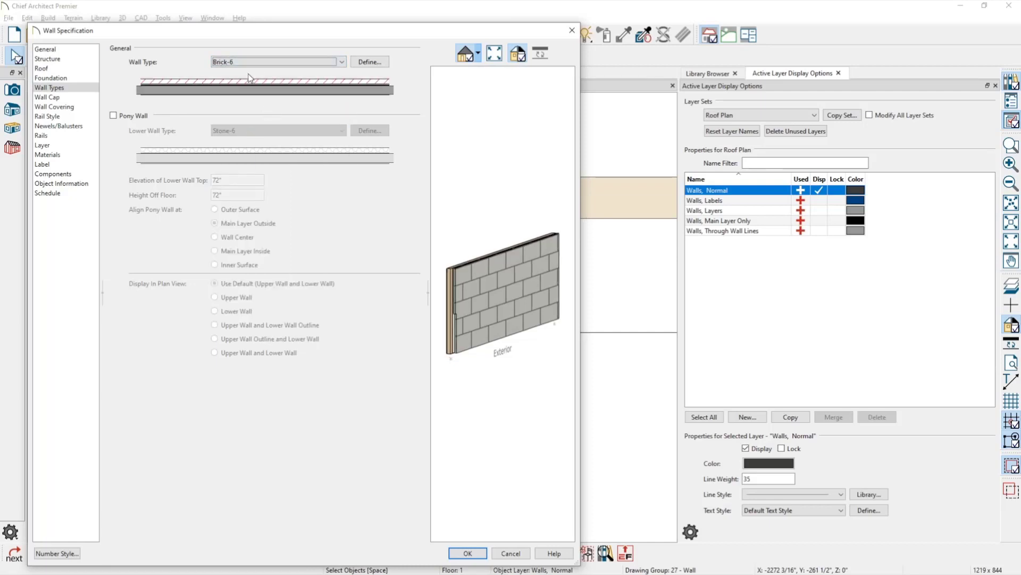
Give the Brick-6 wall type's outer layer the Brown Mixed Used Brick material and apply it.
{"action": "left_click", "coordinate": [367, 62]}
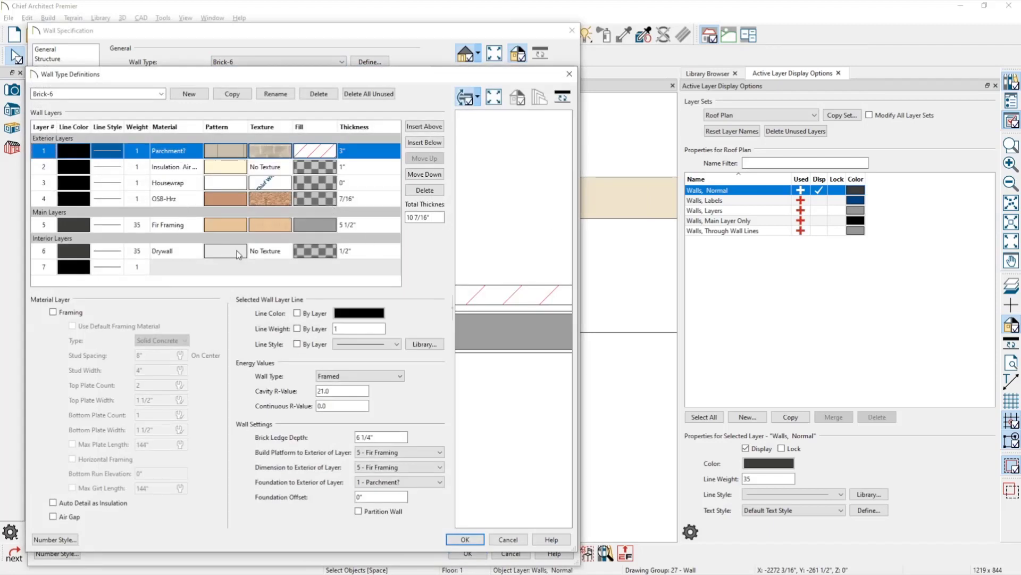
{"action": "double_click", "coordinate": [284, 155]}
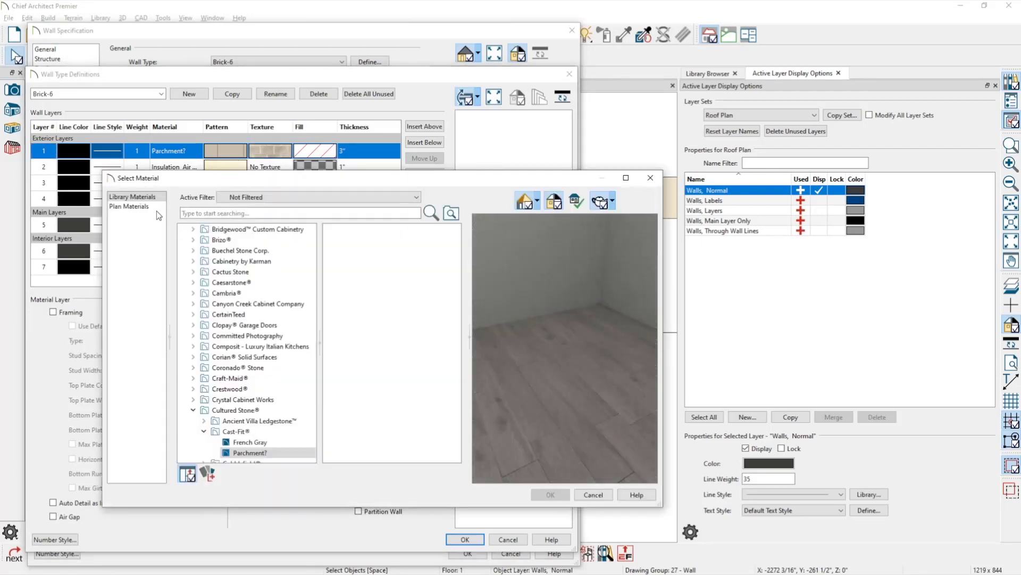
{"action": "left_click", "coordinate": [287, 213]}
{"action": "type", "text": "brick"}
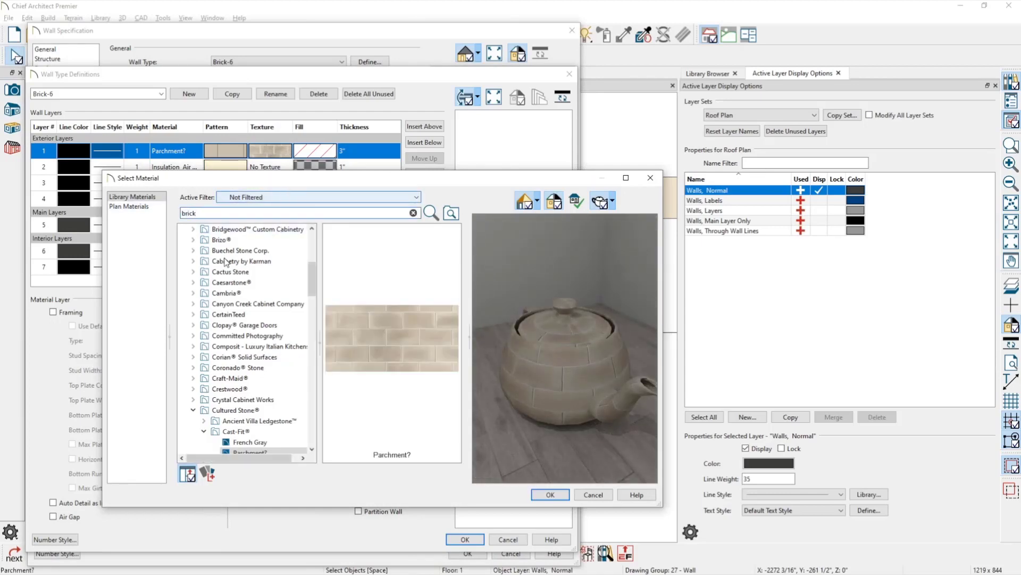
{"action": "key", "text": "Return"}
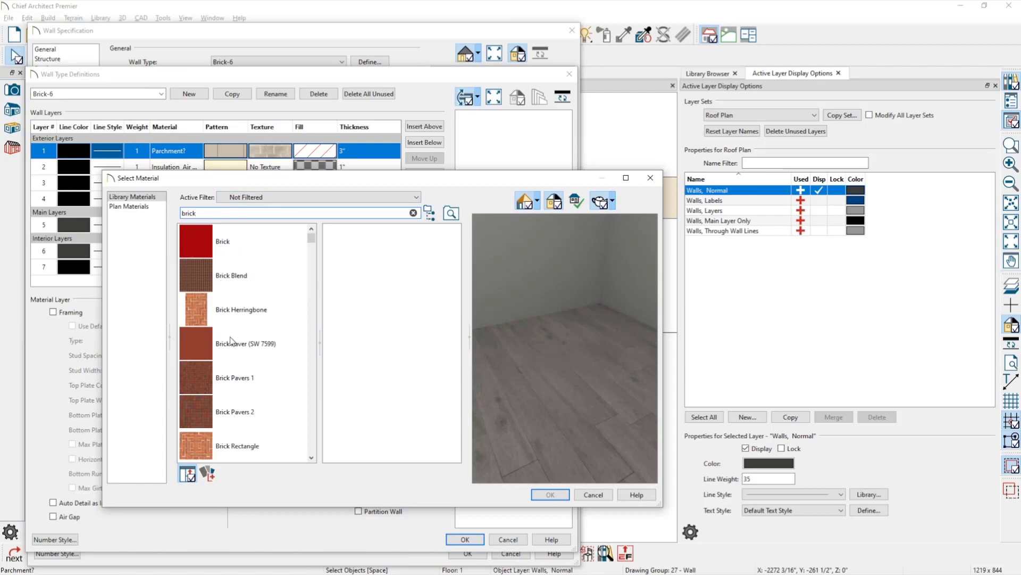
{"action": "scroll", "coordinate": [231, 340], "scroll_direction": "down", "scroll_amount": 3}
{"action": "scroll", "coordinate": [294, 299], "scroll_direction": "down", "scroll_amount": 10}
{"action": "scroll", "coordinate": [285, 311], "scroll_direction": "up", "scroll_amount": 3}
{"action": "scroll", "coordinate": [285, 311], "scroll_direction": "up", "scroll_amount": 1}
{"action": "left_click", "coordinate": [245, 253]}
{"action": "left_click", "coordinate": [550, 493]}
{"action": "left_click", "coordinate": [468, 542]}
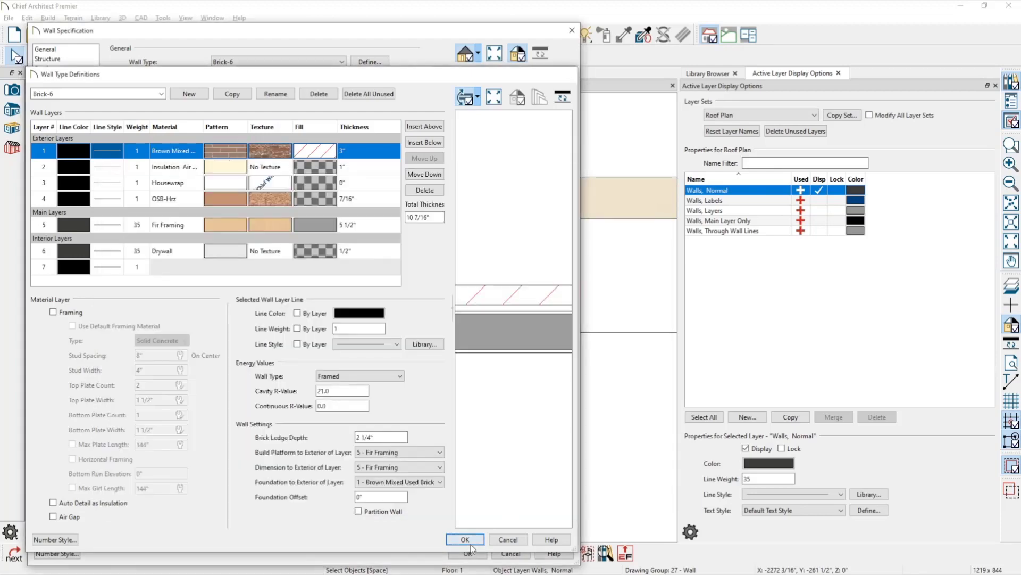
{"action": "left_click", "coordinate": [465, 553]}
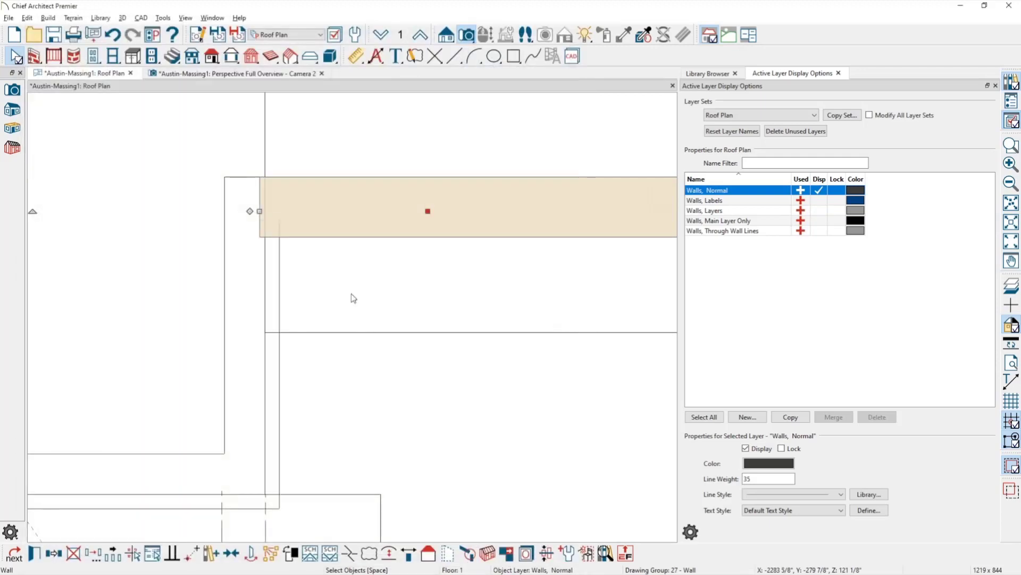
In Camera 2, switch the porch wall's Exterior Wall Surface from Panel, Cement FiberBoard to its default material.
{"action": "left_click", "coordinate": [296, 74]}
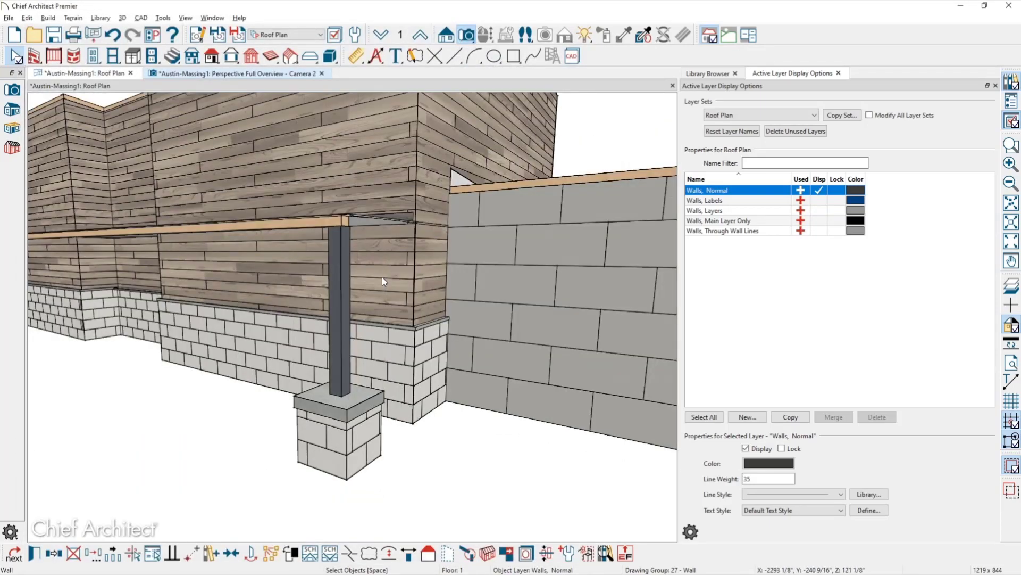
{"action": "scroll", "coordinate": [442, 266], "scroll_direction": "down", "scroll_amount": 3}
{"action": "scroll", "coordinate": [447, 271], "scroll_direction": "down", "scroll_amount": 2}
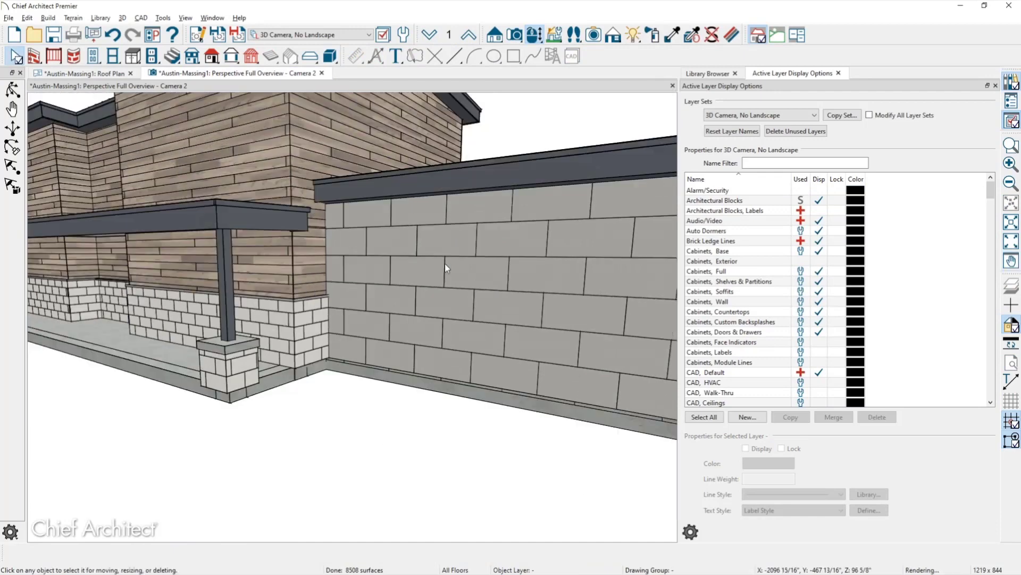
{"action": "left_click", "coordinate": [449, 297]}
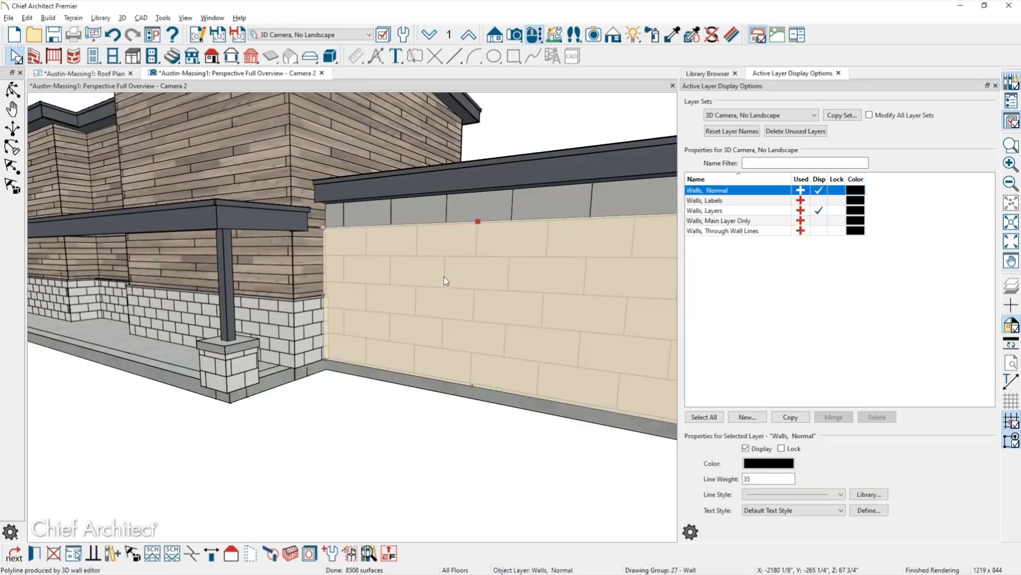
{"action": "double_click", "coordinate": [446, 281]}
{"action": "left_click", "coordinate": [48, 155]}
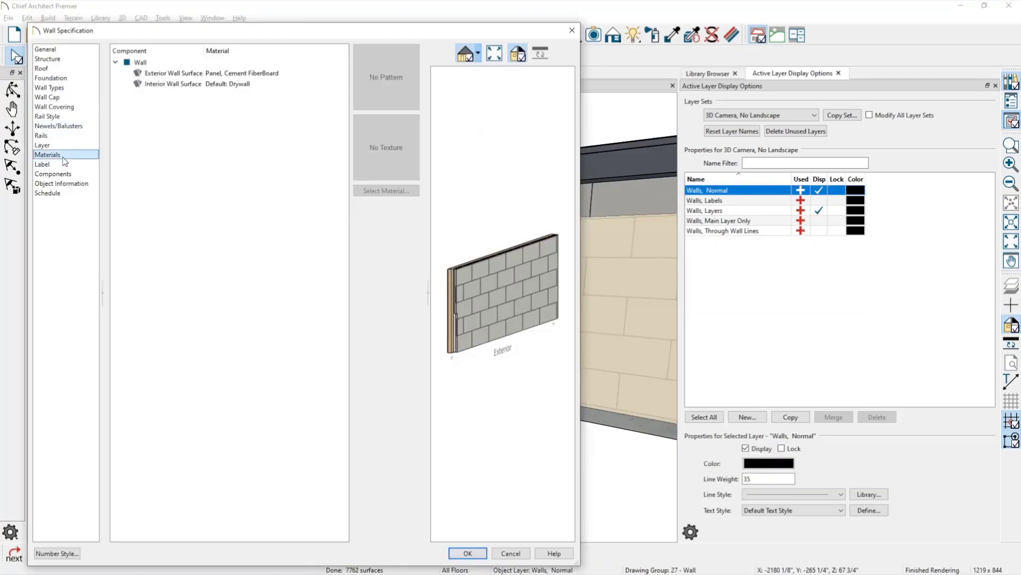
{"action": "left_click", "coordinate": [220, 73]}
{"action": "left_click", "coordinate": [392, 190]}
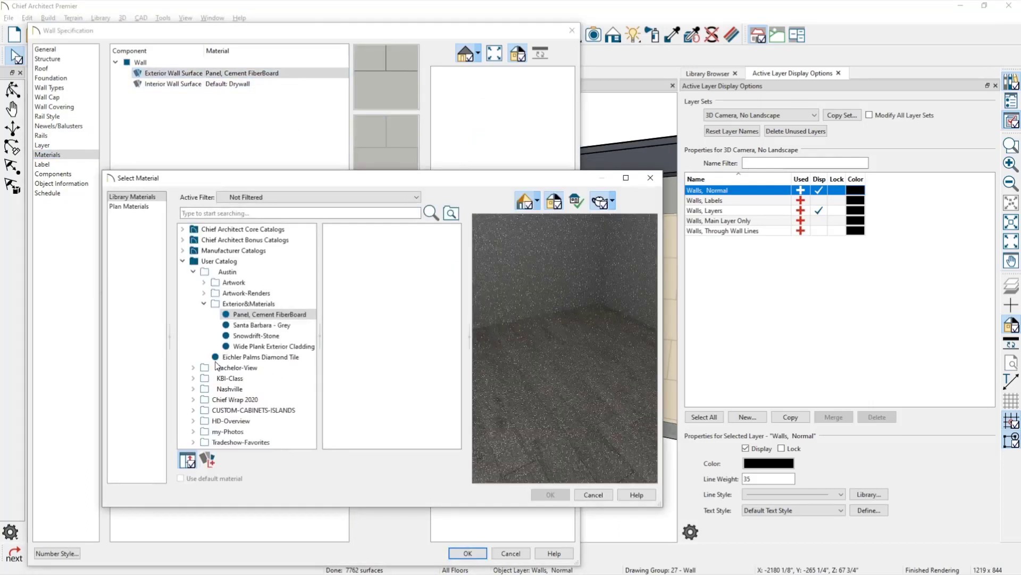
{"action": "left_click", "coordinate": [219, 476]}
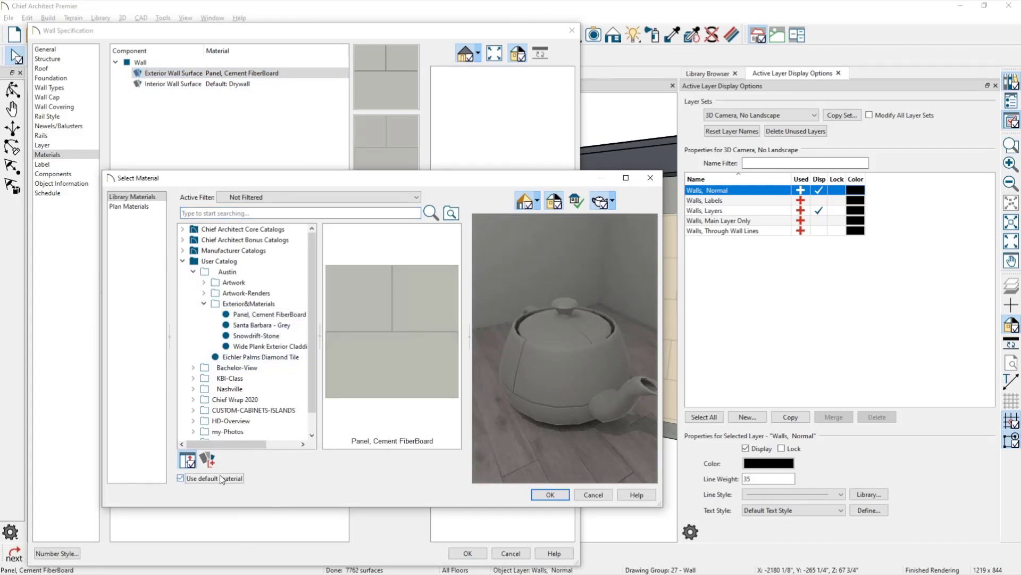
{"action": "left_click", "coordinate": [550, 494]}
{"action": "left_click", "coordinate": [467, 554]}
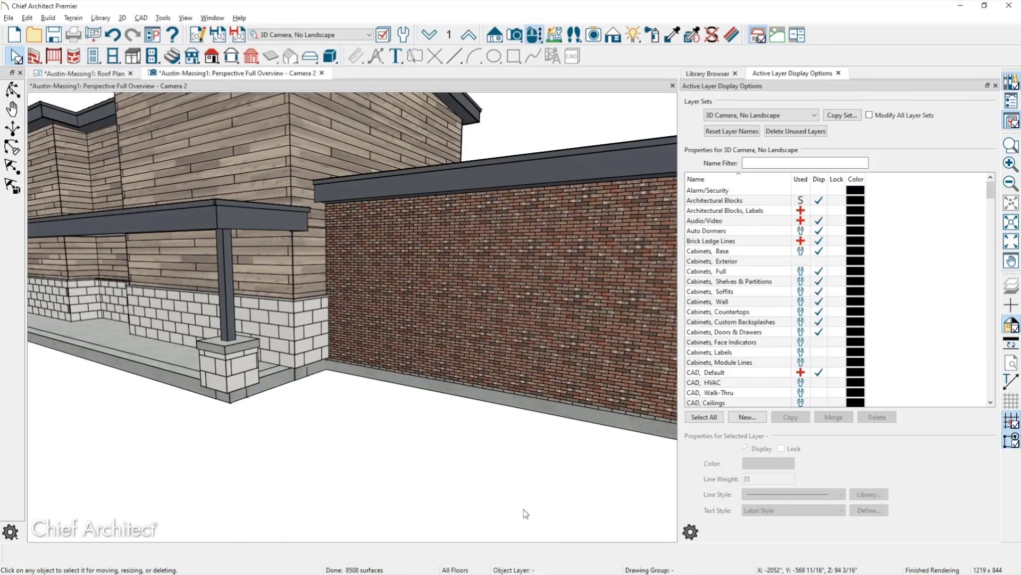
{"action": "middle_click_drag", "start_coordinate": [540, 389], "coordinate": [542, 391]}
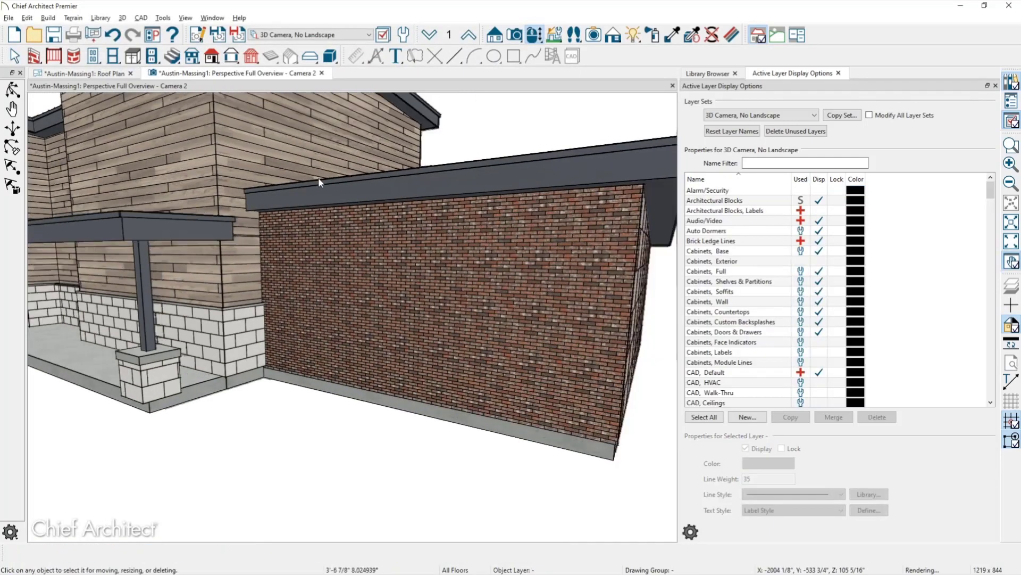
{"action": "left_click", "coordinate": [107, 75]}
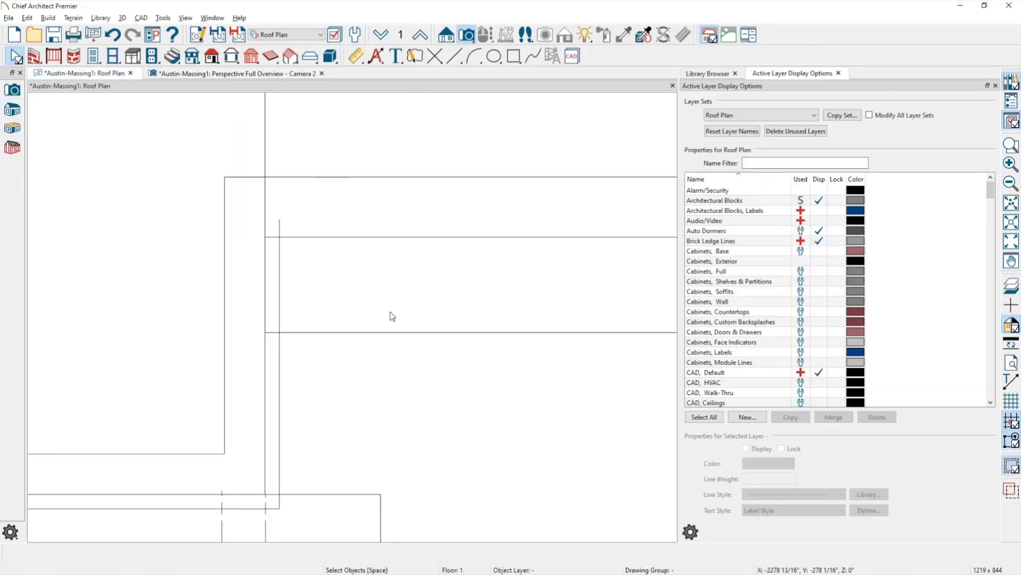
Turn on display of the 'Walls, Layers' layer so the brick wall shows its fill in plan.
{"action": "scroll", "coordinate": [333, 301], "scroll_direction": "down", "scroll_amount": 2}
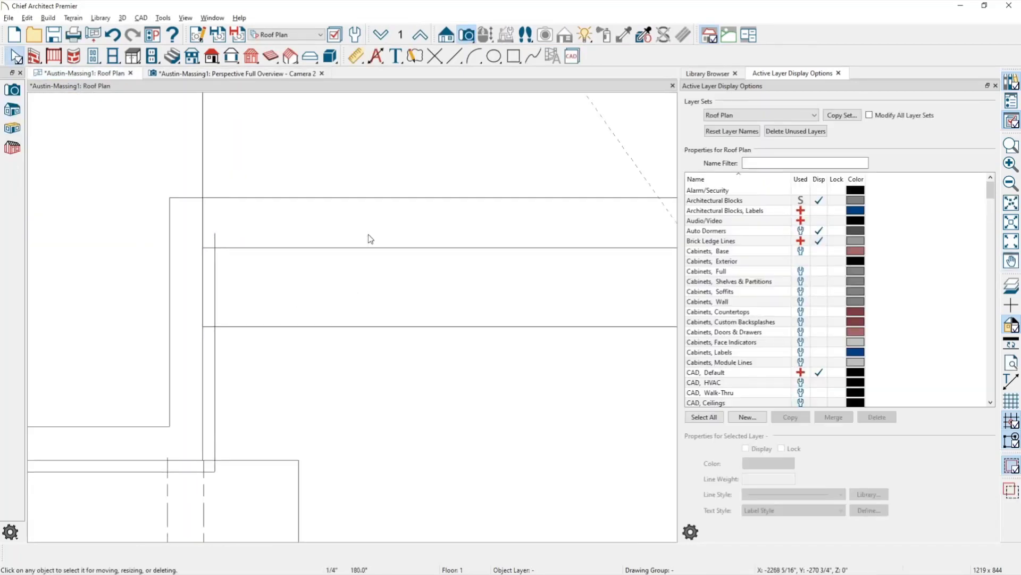
{"action": "left_click", "coordinate": [376, 222]}
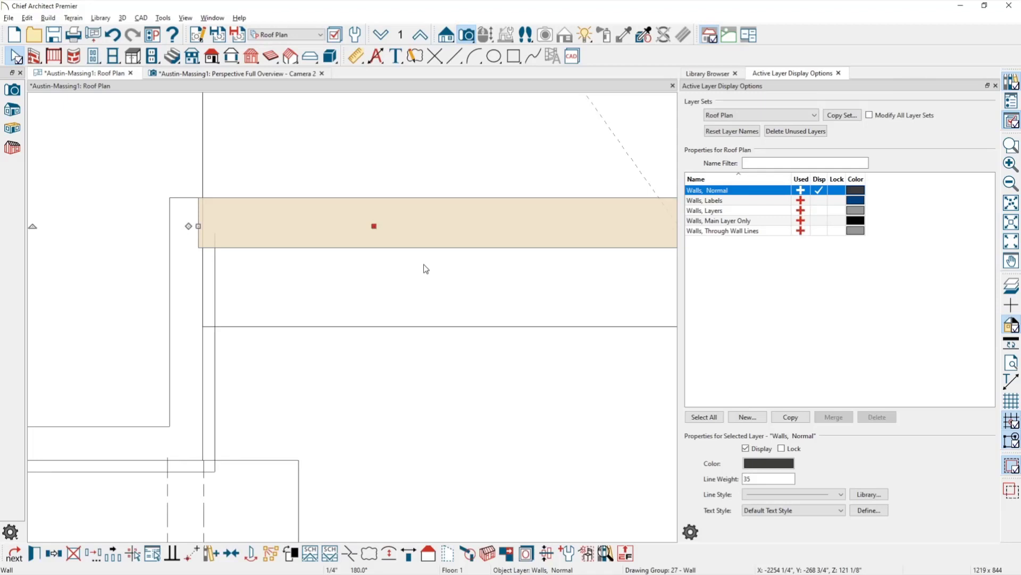
{"action": "left_click", "coordinate": [819, 211]}
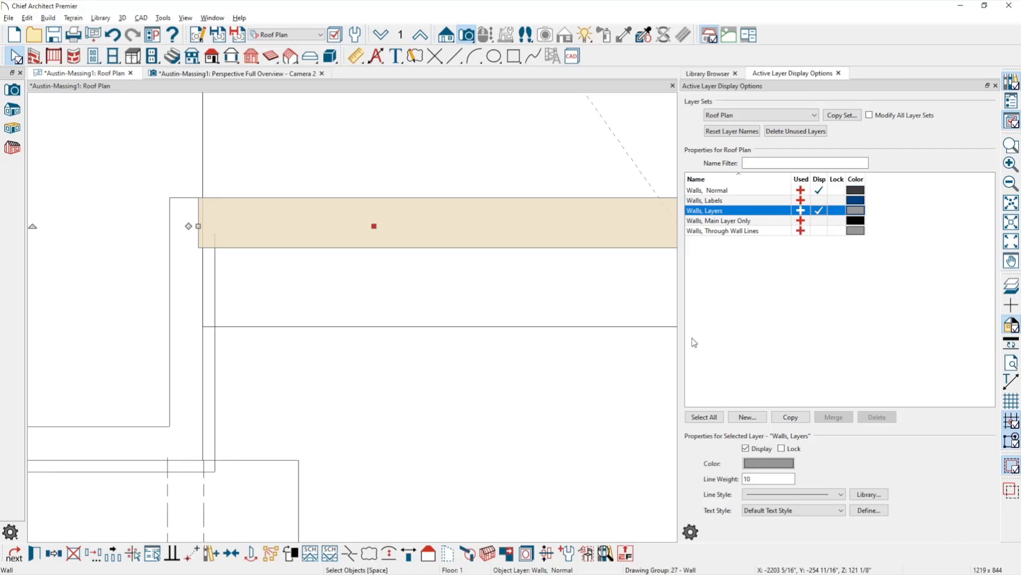
{"action": "left_click", "coordinate": [564, 393]}
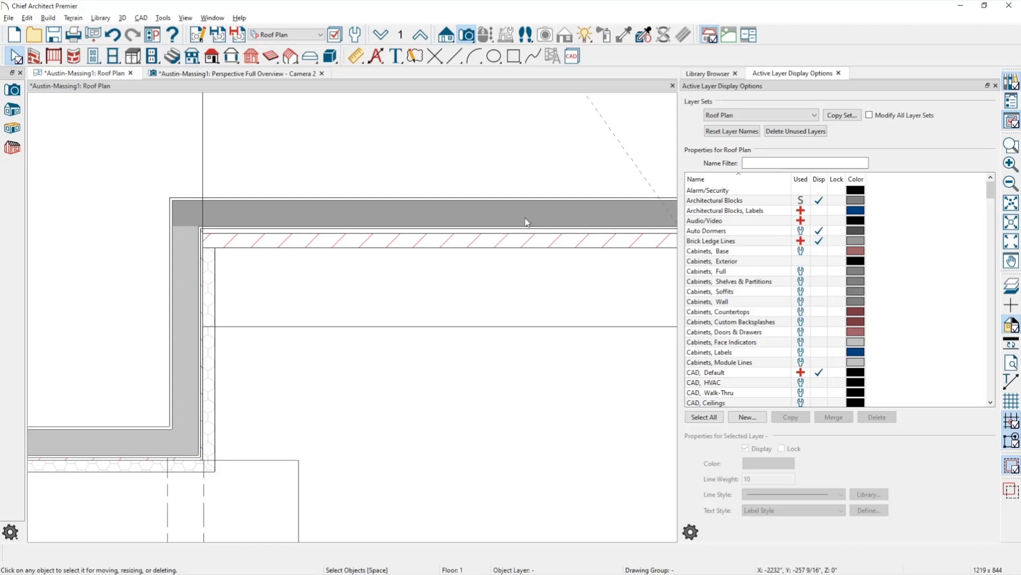
{"action": "scroll", "coordinate": [508, 247], "scroll_direction": "up", "scroll_amount": 2}
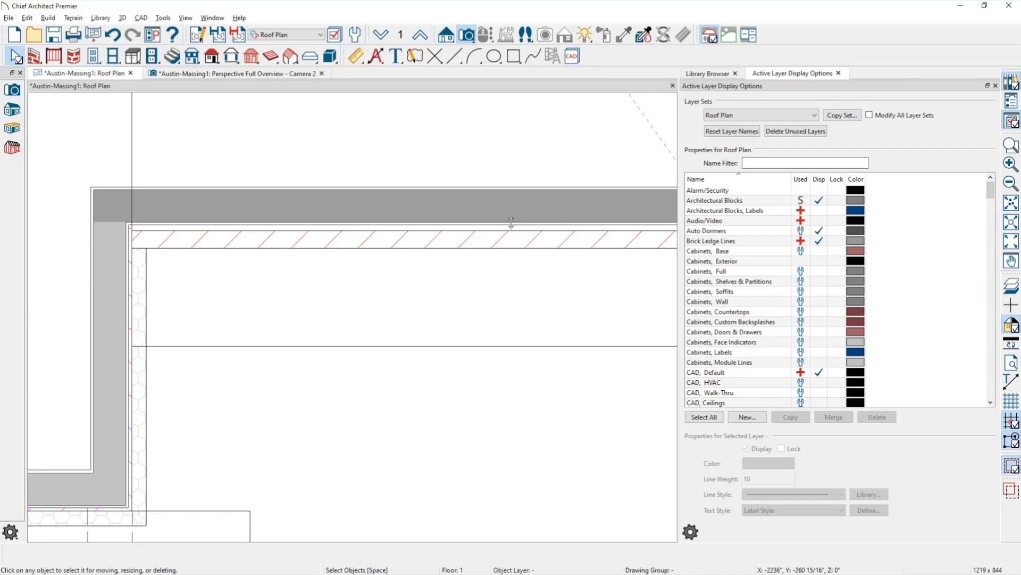
Hide 'Walls, Main Layer Only' and show 'Walls, Layers' so the Brick-6 wall draws its hatched layers.
{"action": "left_click", "coordinate": [512, 223]}
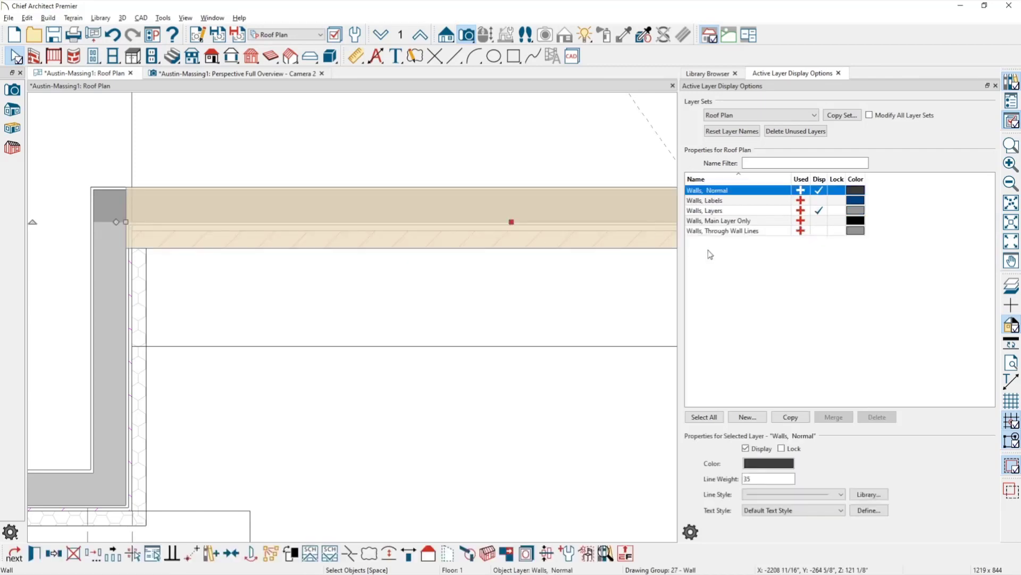
{"action": "left_click", "coordinate": [819, 221]}
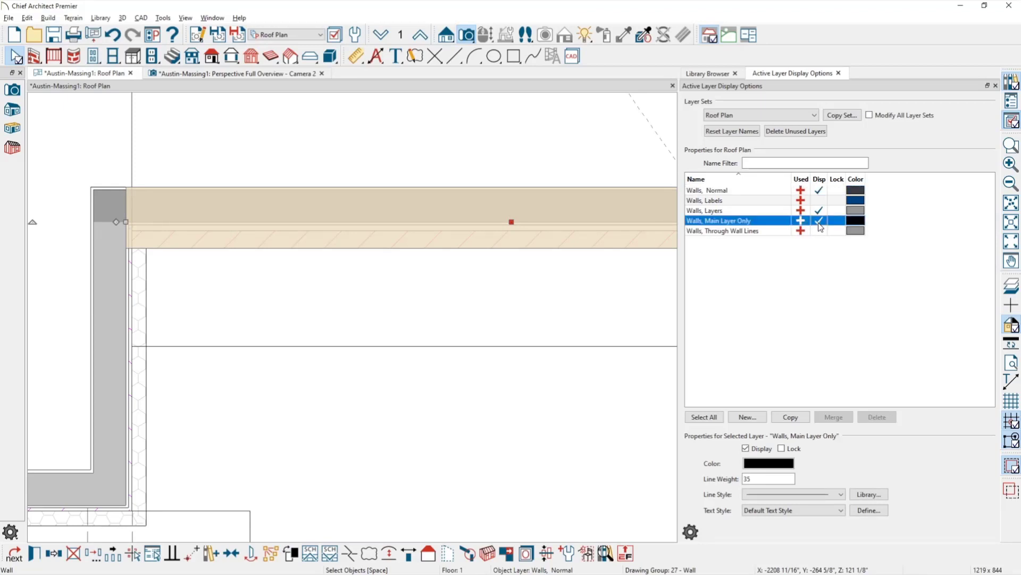
{"action": "left_click", "coordinate": [820, 222]}
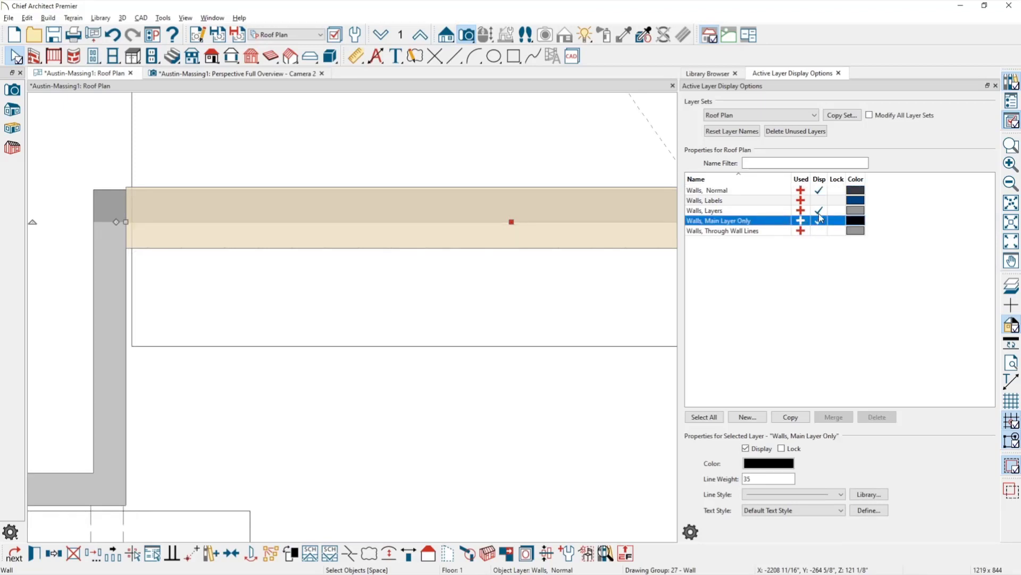
{"action": "left_click", "coordinate": [819, 211]}
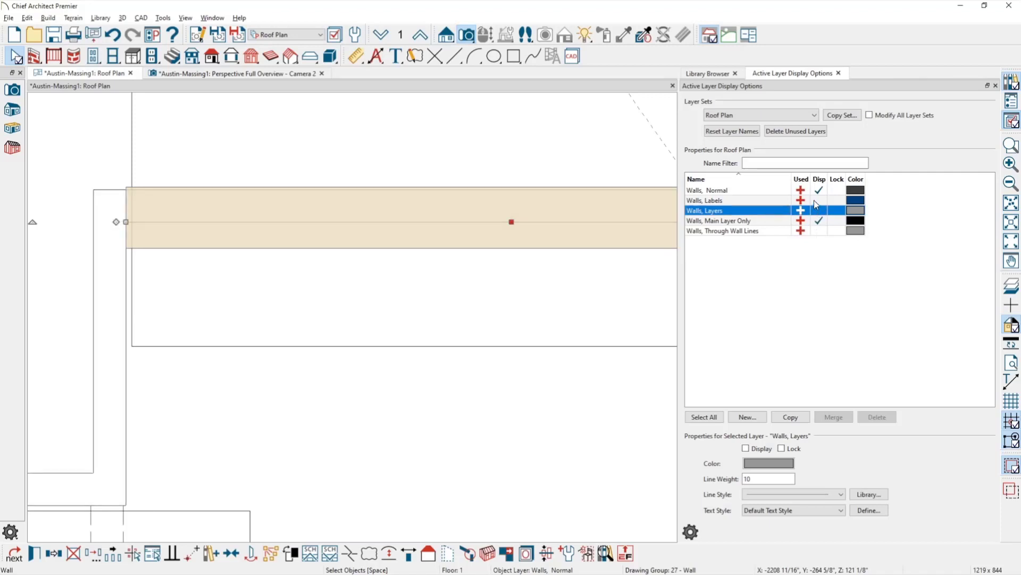
{"action": "left_click", "coordinate": [408, 481]}
{"action": "left_click", "coordinate": [474, 203]}
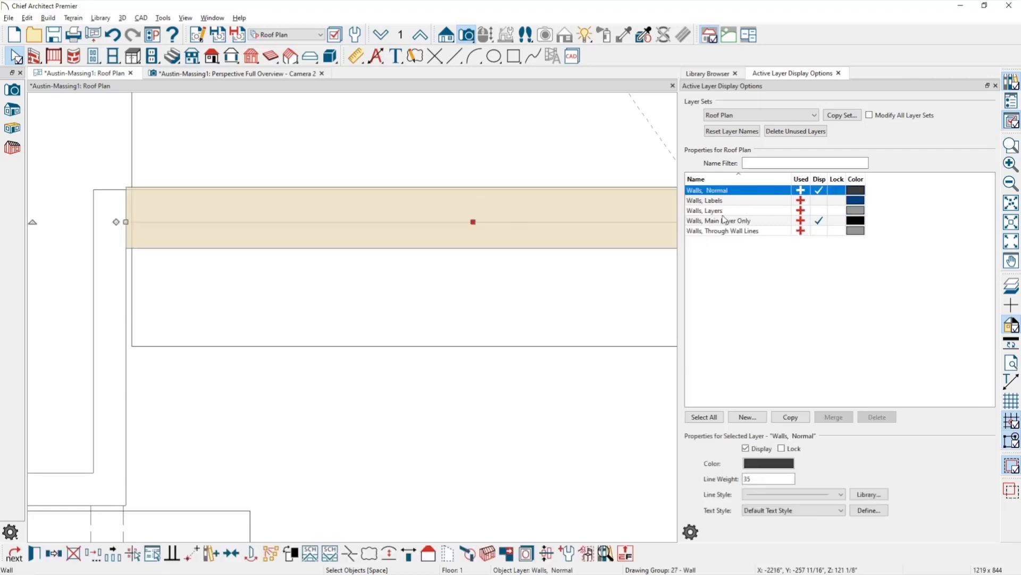
{"action": "left_click", "coordinate": [818, 220]}
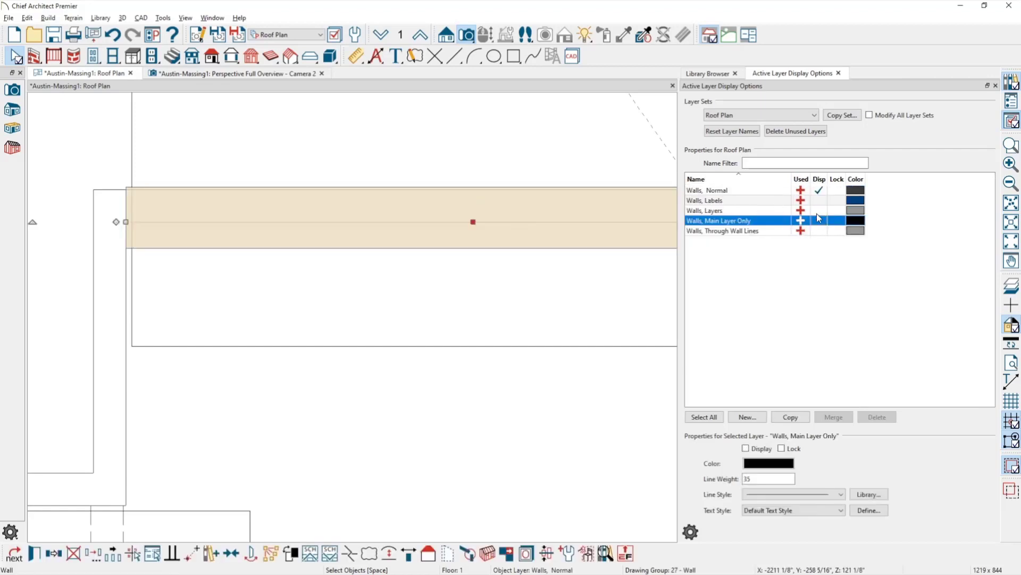
{"action": "left_click", "coordinate": [818, 210]}
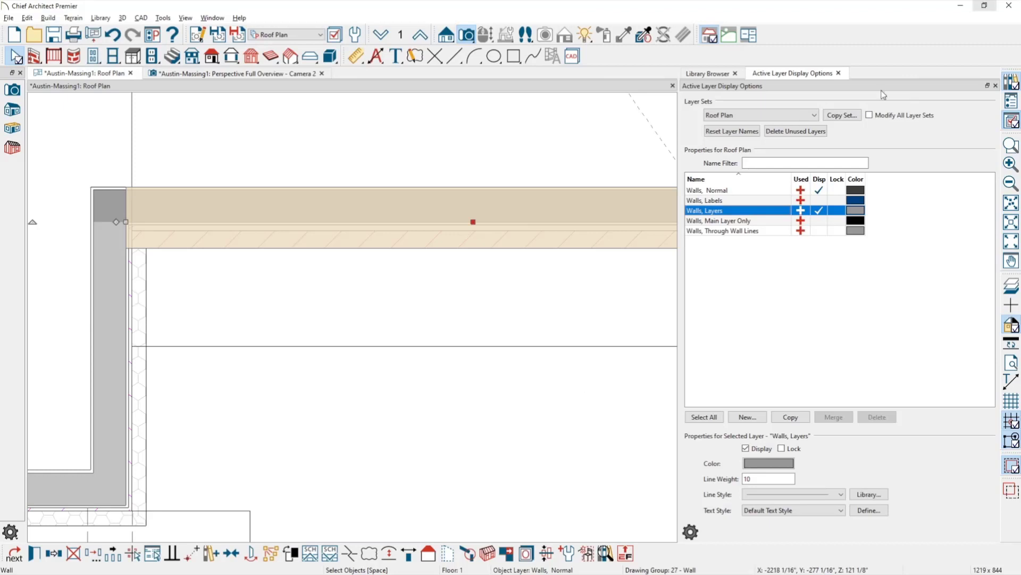
{"action": "left_click", "coordinate": [479, 417]}
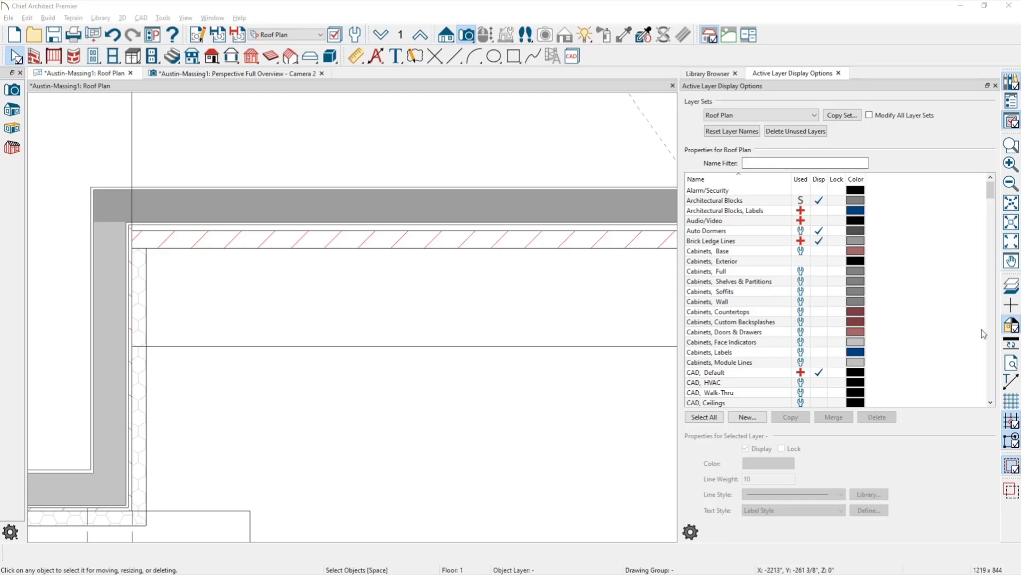
Give the Brick-6 wall type's Fir Framing layer a solid white fill.
{"action": "double_click", "coordinate": [604, 197]}
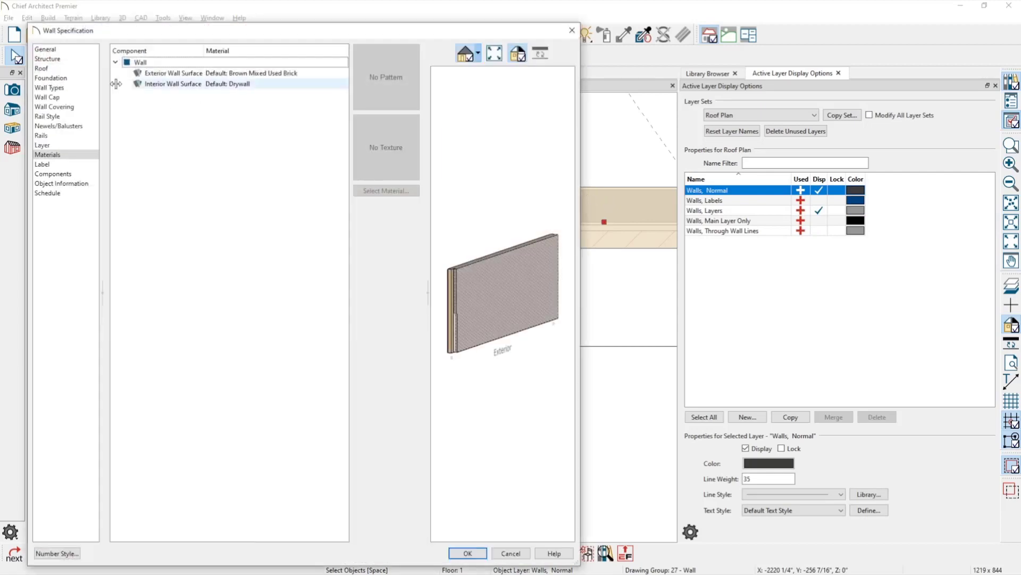
{"action": "left_click", "coordinate": [48, 87]}
{"action": "left_click", "coordinate": [369, 62]}
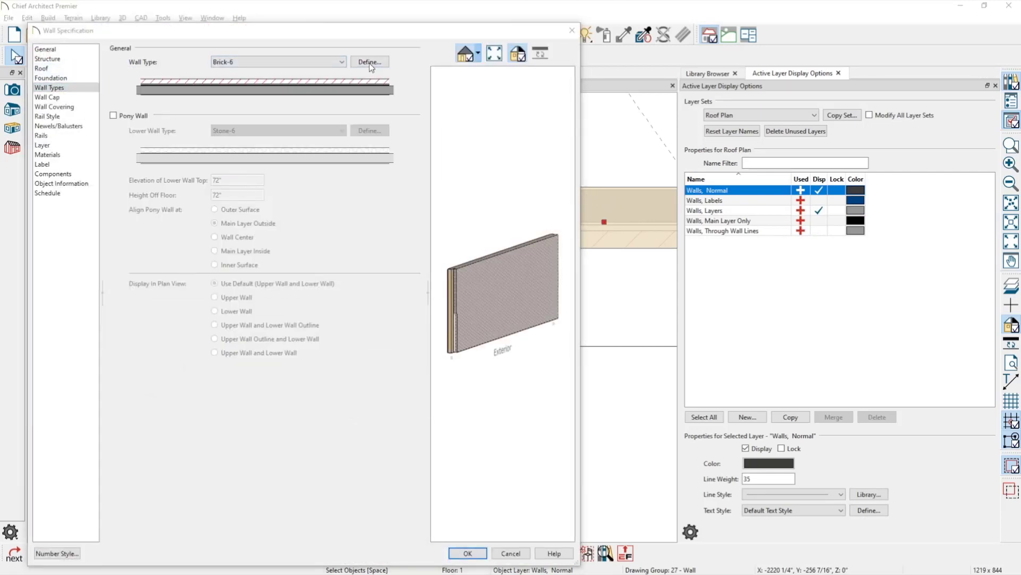
{"action": "left_click", "coordinate": [317, 227]}
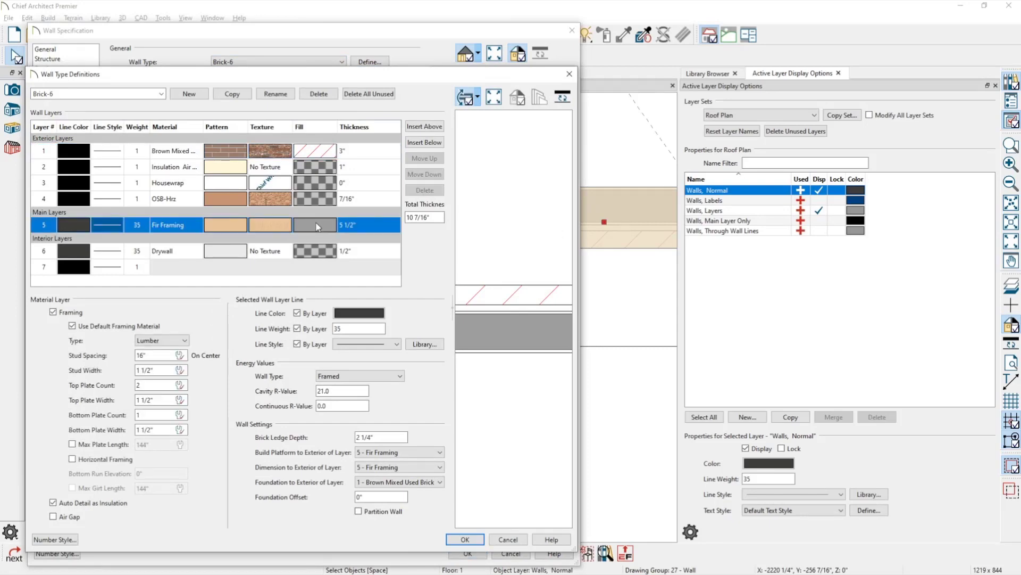
{"action": "left_click", "coordinate": [316, 225]}
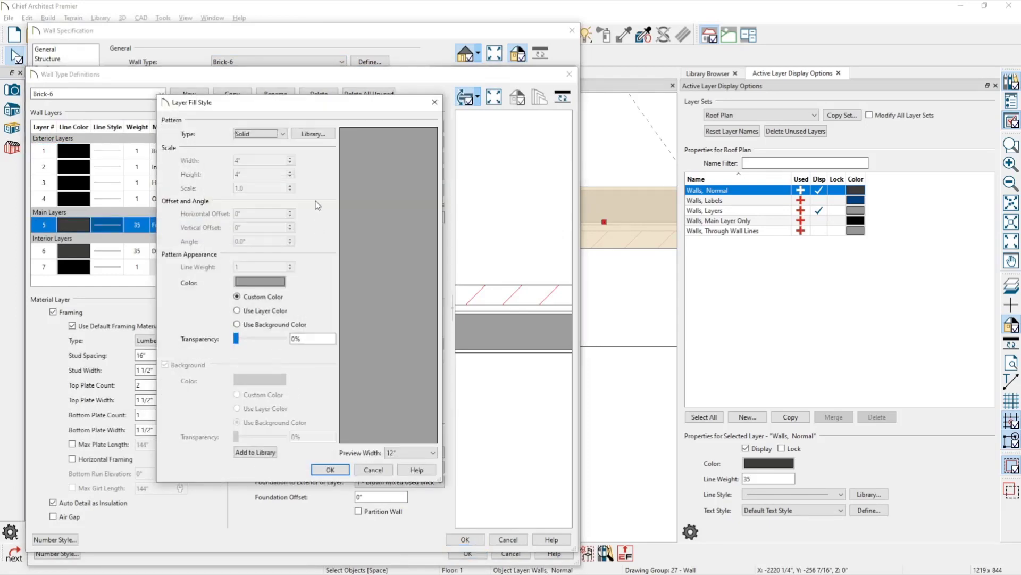
{"action": "left_click", "coordinate": [274, 134]}
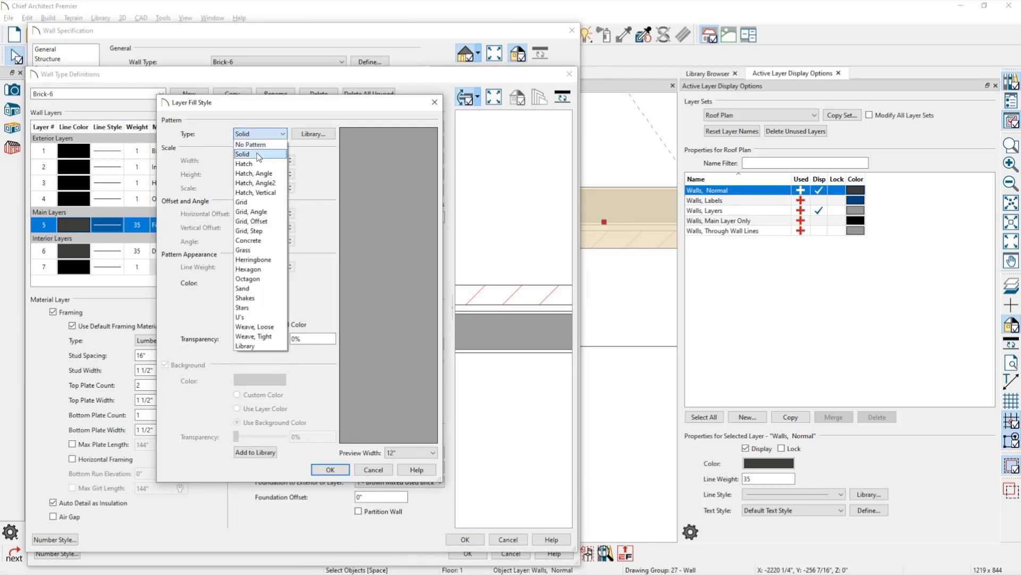
{"action": "left_click", "coordinate": [253, 139]}
{"action": "left_click", "coordinate": [284, 281]}
{"action": "left_click", "coordinate": [284, 289]}
{"action": "left_click", "coordinate": [321, 377]}
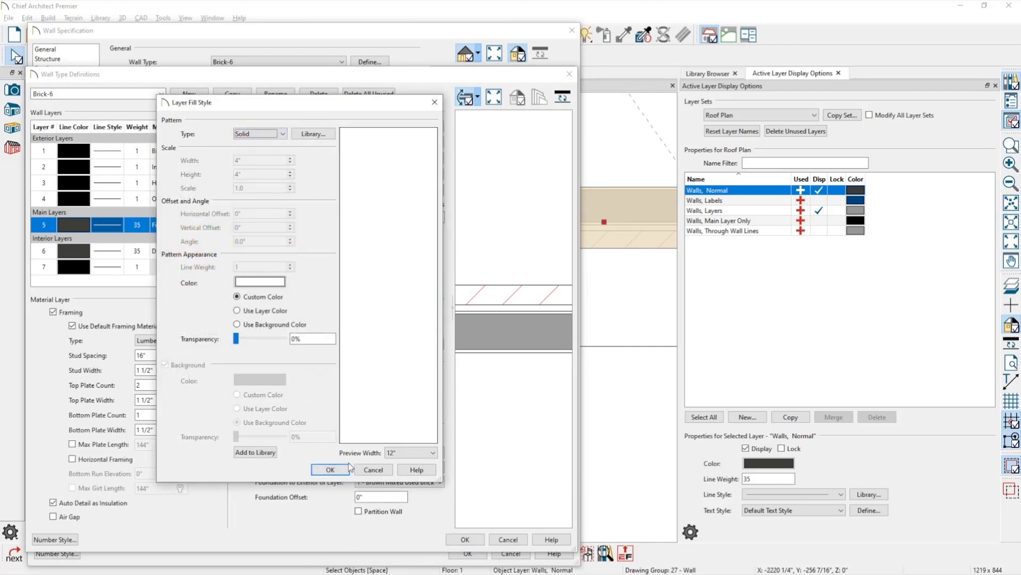
{"action": "left_click", "coordinate": [329, 470]}
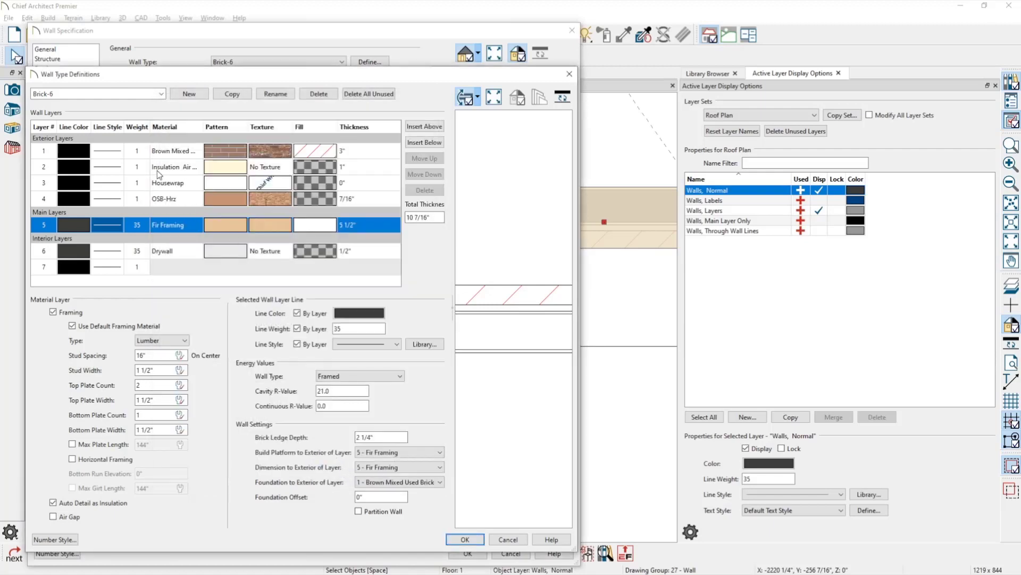
Review the Insulation Air layer and confirm the Brick-6 wall type and wall settings.
{"action": "left_click", "coordinate": [174, 170]}
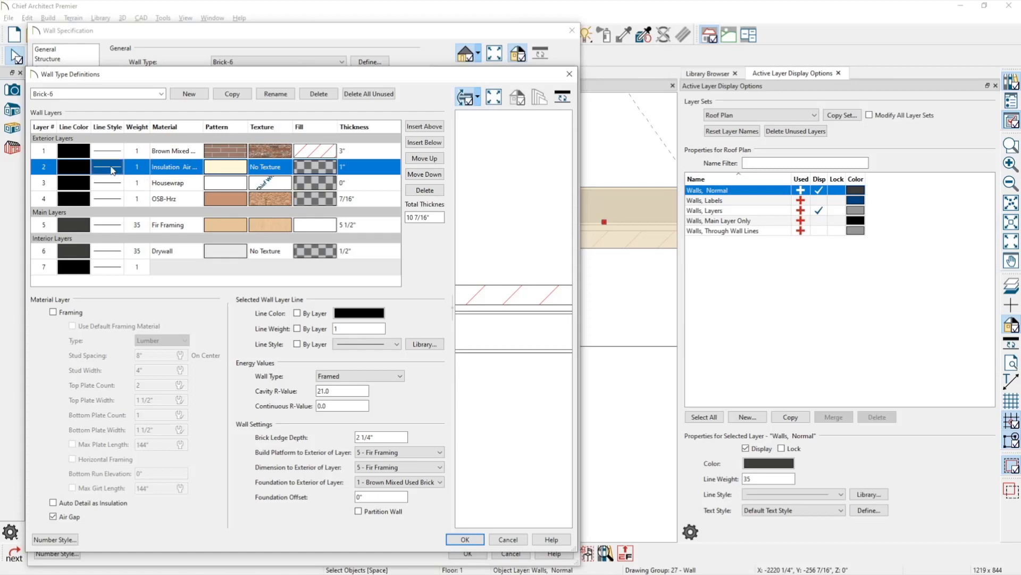
{"action": "left_click", "coordinate": [468, 543]}
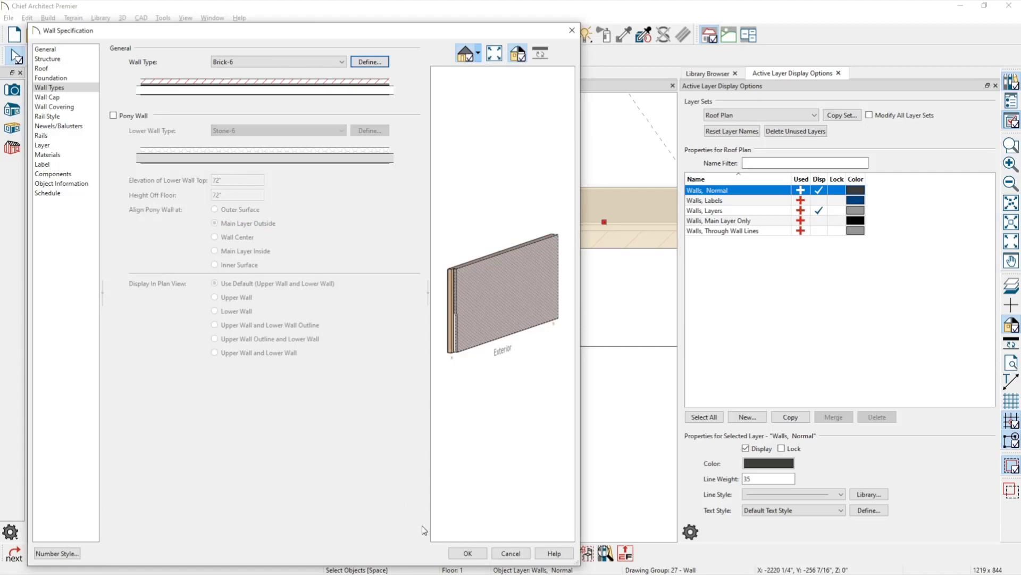
{"action": "left_click", "coordinate": [466, 553]}
{"action": "left_click", "coordinate": [440, 483]}
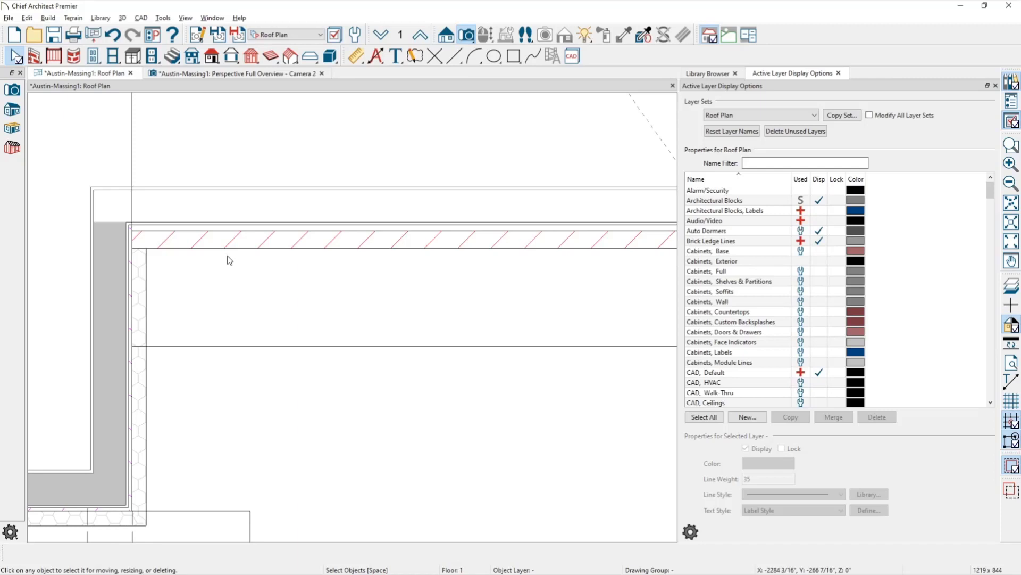
Draw a CAD line along the roof edge.
{"action": "scroll", "coordinate": [229, 260], "scroll_direction": "down", "scroll_amount": 1}
{"action": "key", "text": "l"}
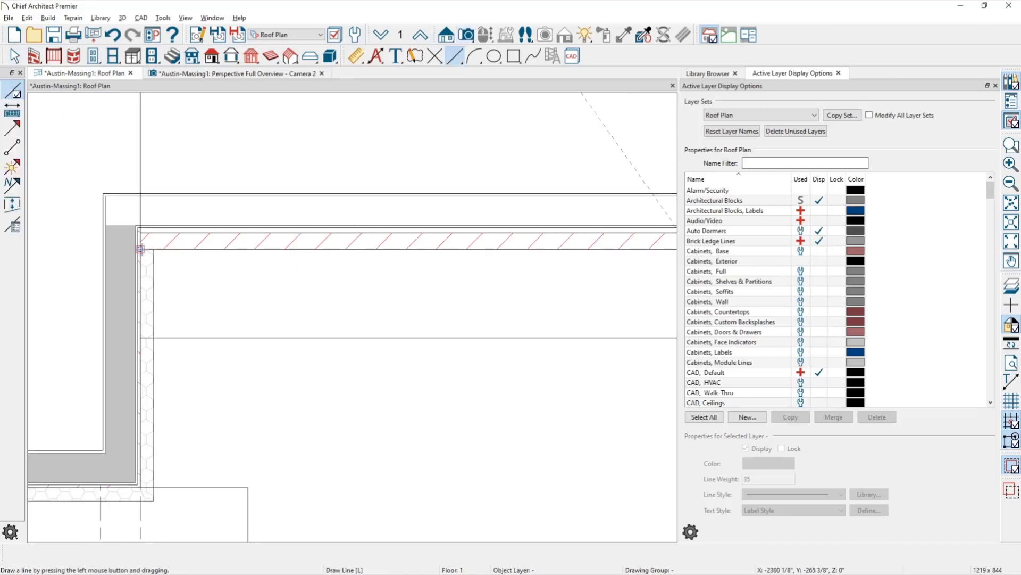
{"action": "mouse_move", "coordinate": [430, 250]}
{"action": "left_mouse_down"}
{"action": "mouse_move", "coordinate": [506, 262]}
{"action": "mouse_move", "coordinate": [450, 248]}
{"action": "left_mouse_up"}
Hide the 'Walls, Layers' display and inspect the new roof edge line.
{"action": "left_click", "coordinate": [512, 210]}
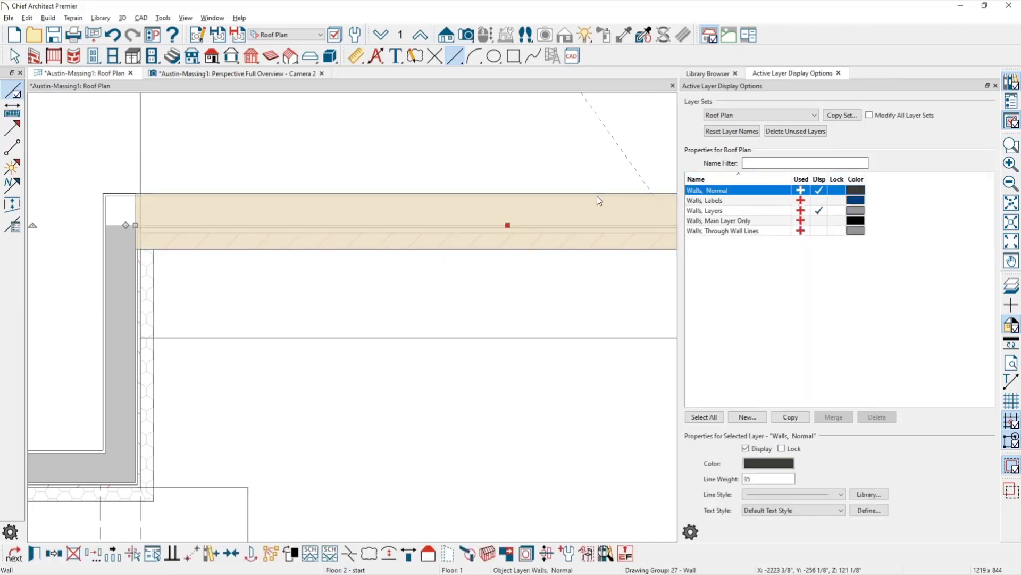
{"action": "left_click", "coordinate": [819, 210]}
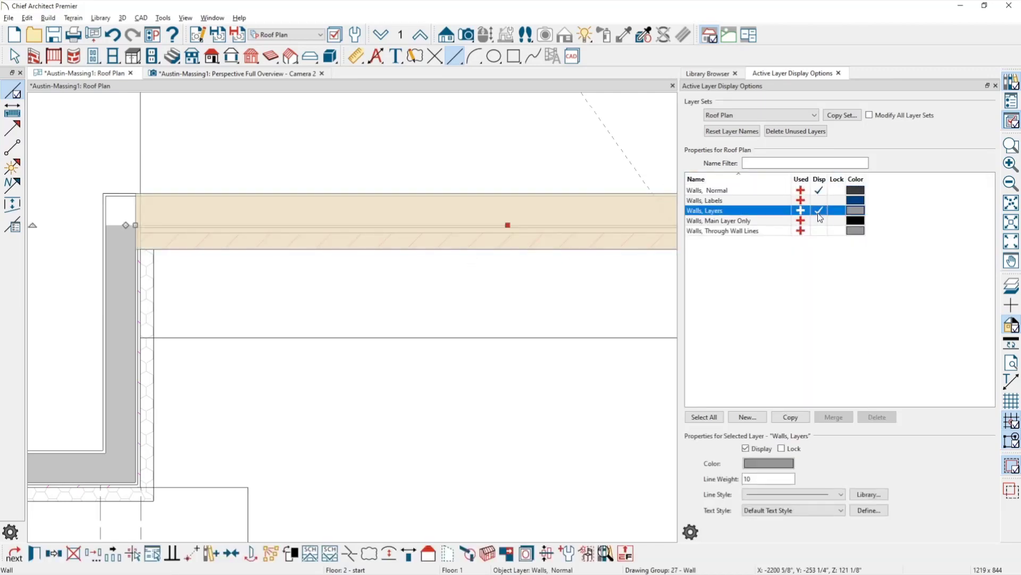
{"action": "left_click", "coordinate": [489, 285]}
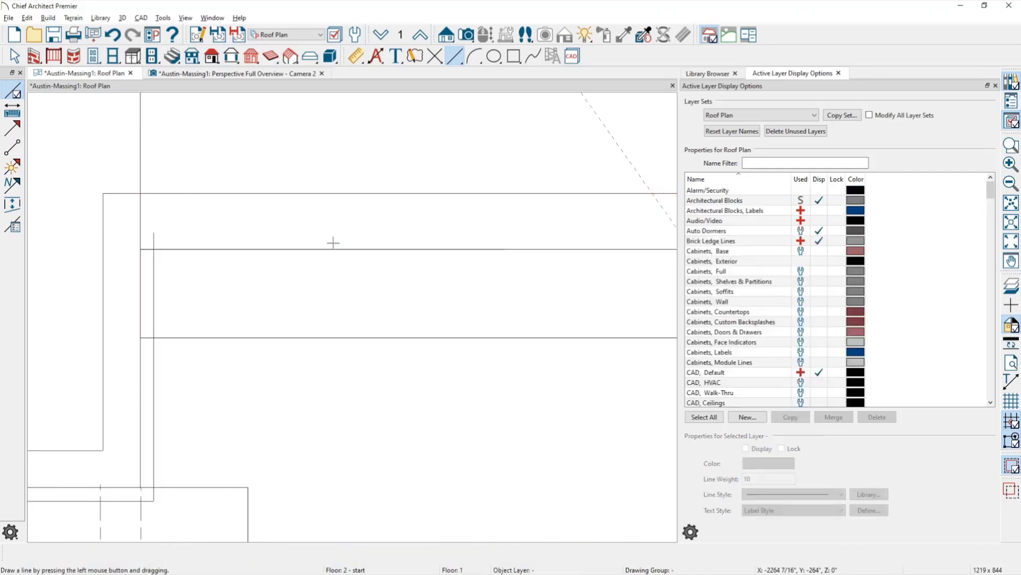
{"action": "left_click", "coordinate": [332, 246]}
{"action": "scroll", "coordinate": [332, 245], "scroll_direction": "down", "scroll_amount": 2}
{"action": "scroll", "coordinate": [340, 246], "scroll_direction": "down", "scroll_amount": 2}
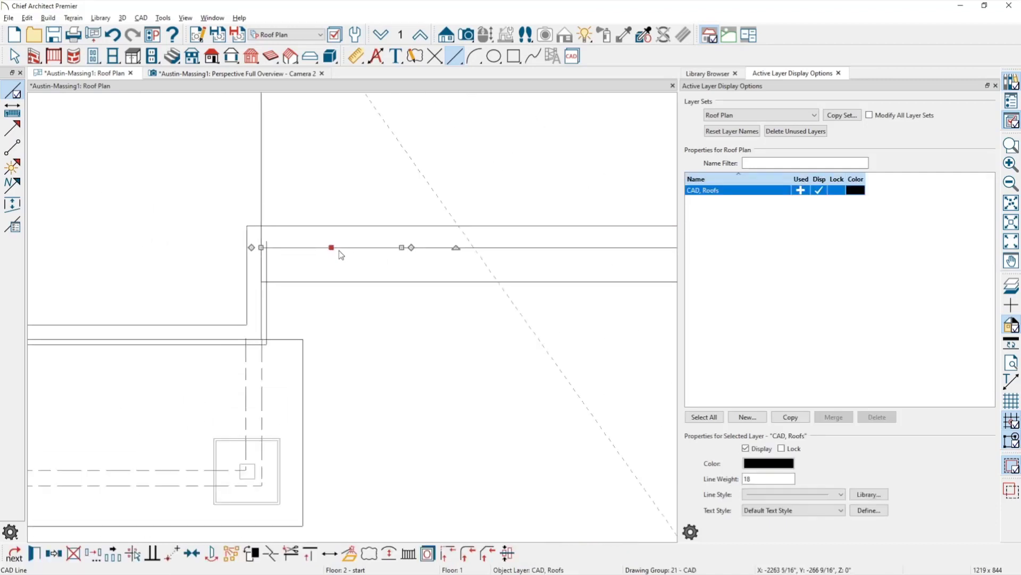
{"action": "scroll", "coordinate": [363, 262], "scroll_direction": "down", "scroll_amount": 2}
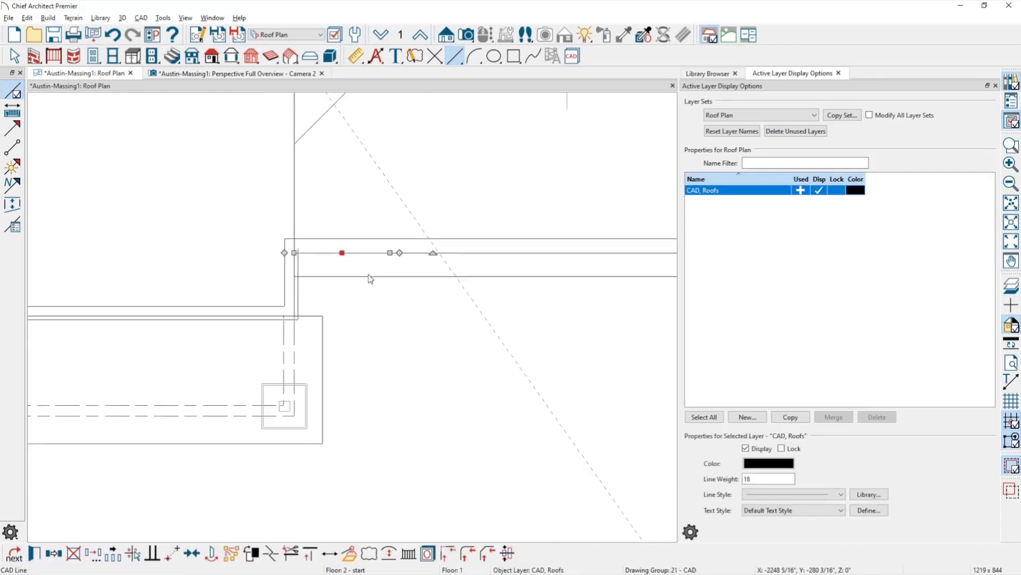
{"action": "scroll", "coordinate": [350, 260], "scroll_direction": "up", "scroll_amount": 2}
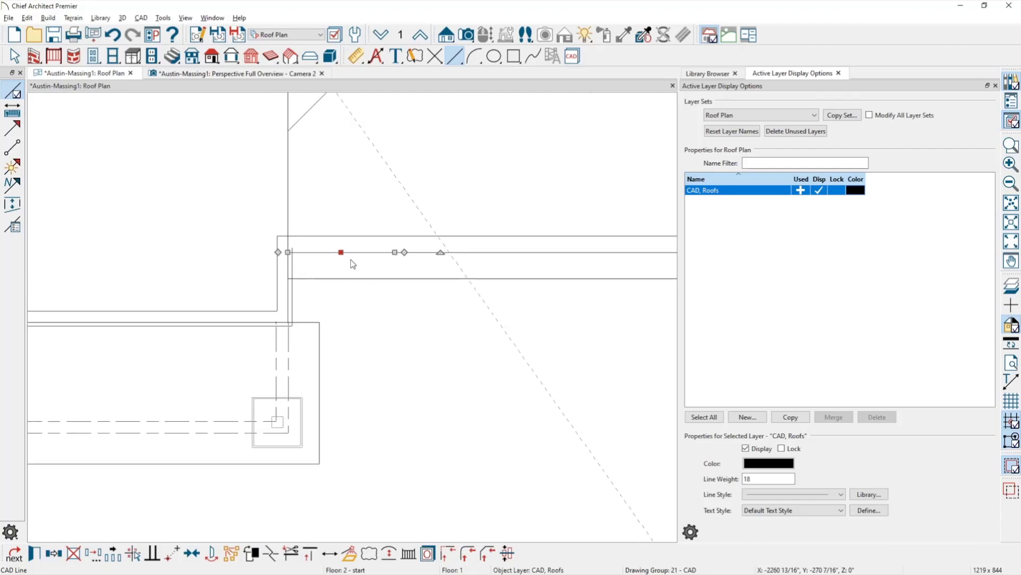
Toggle 'Walls, Layers' back on, then off again, leaving wall layers hidden.
{"action": "left_click", "coordinate": [367, 232]}
{"action": "left_click", "coordinate": [369, 234]}
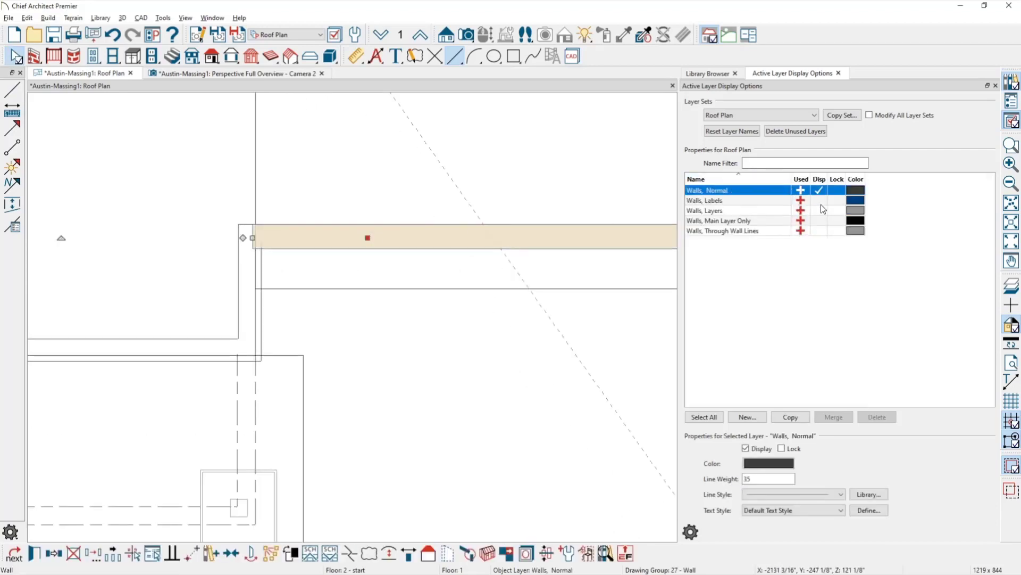
{"action": "left_click", "coordinate": [820, 211]}
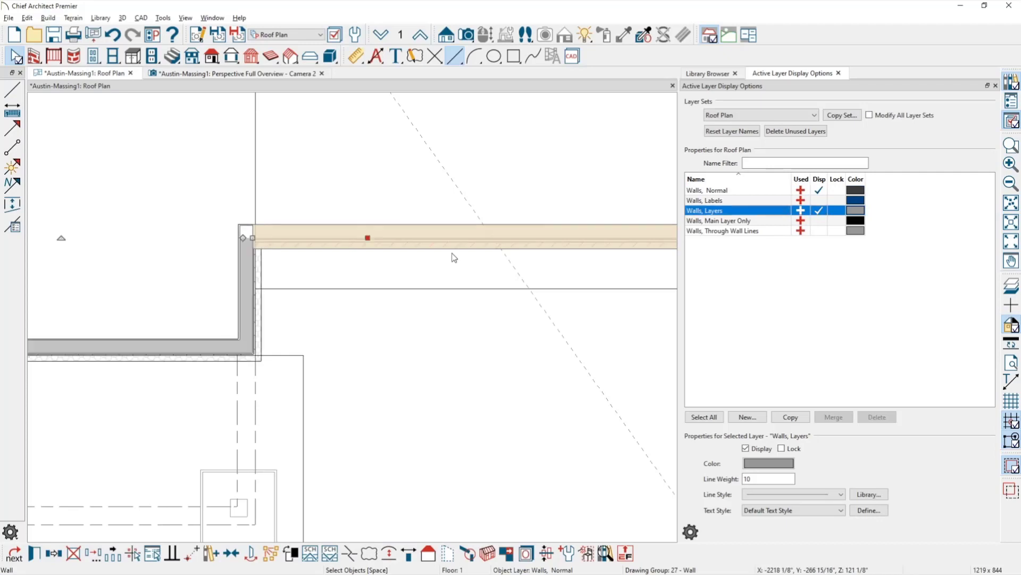
{"action": "left_click", "coordinate": [371, 237]}
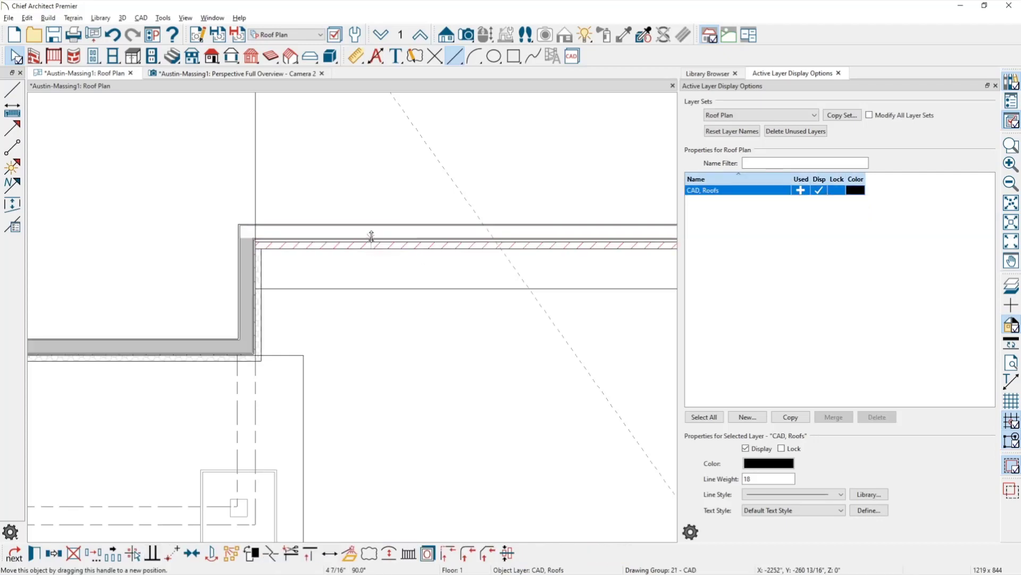
{"action": "left_click", "coordinate": [550, 240]}
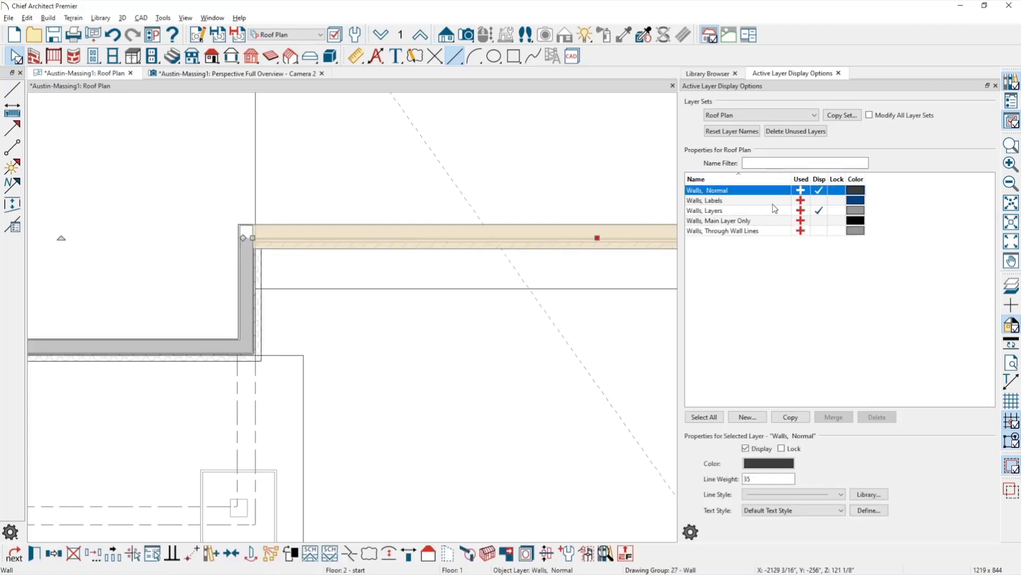
{"action": "left_click", "coordinate": [819, 211]}
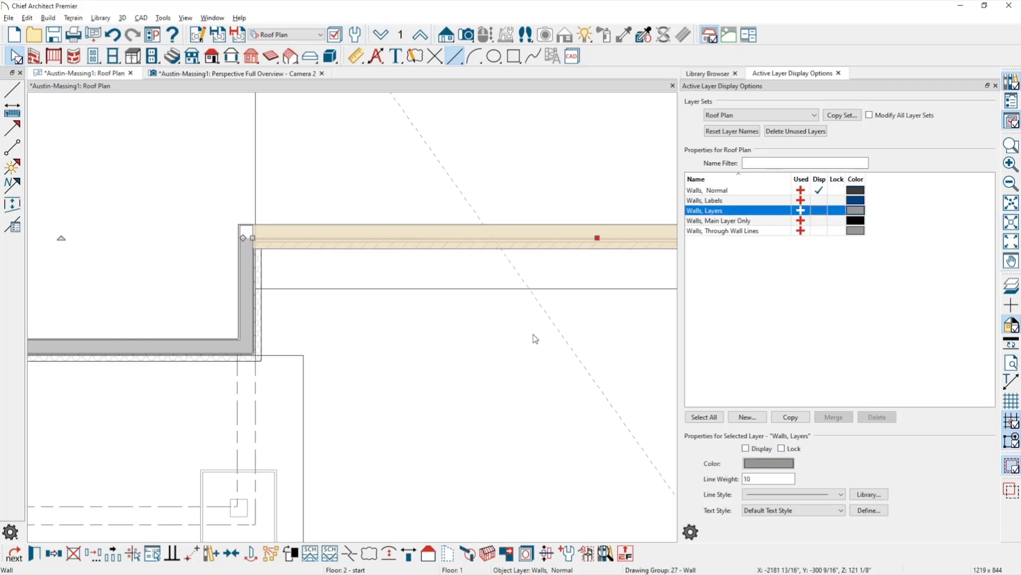
{"action": "left_click", "coordinate": [399, 274]}
{"action": "left_click", "coordinate": [383, 237]}
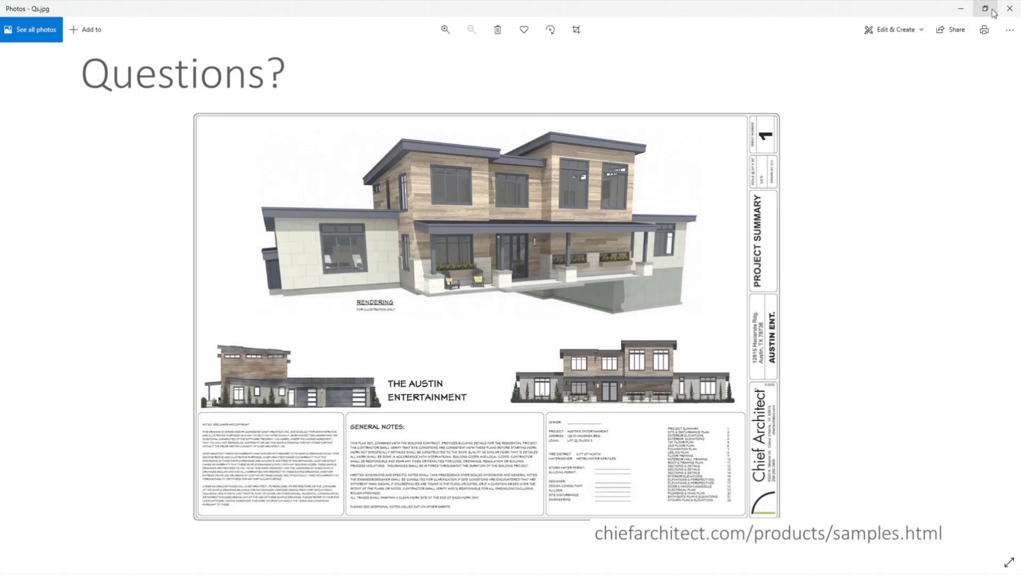
Minimize the Photos window to get back to the Chief Architect roof plan.
{"action": "left_click", "coordinate": [962, 8]}
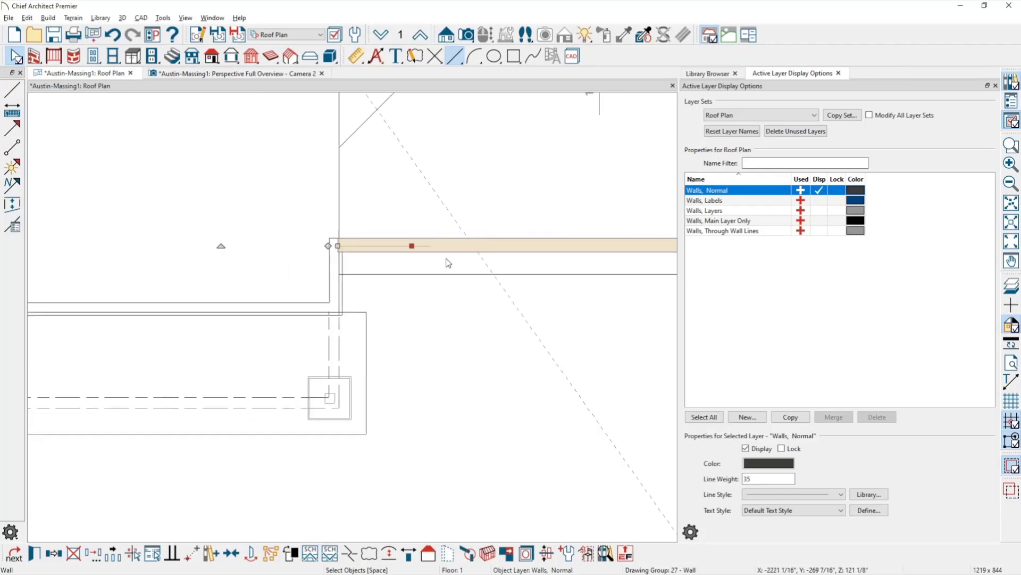
Switch the plan to the Floor Plan Shell layer set without saving Roof Plan changes.
{"action": "scroll", "coordinate": [448, 262], "scroll_direction": "down", "scroll_amount": 4}
{"action": "left_click", "coordinate": [288, 35]}
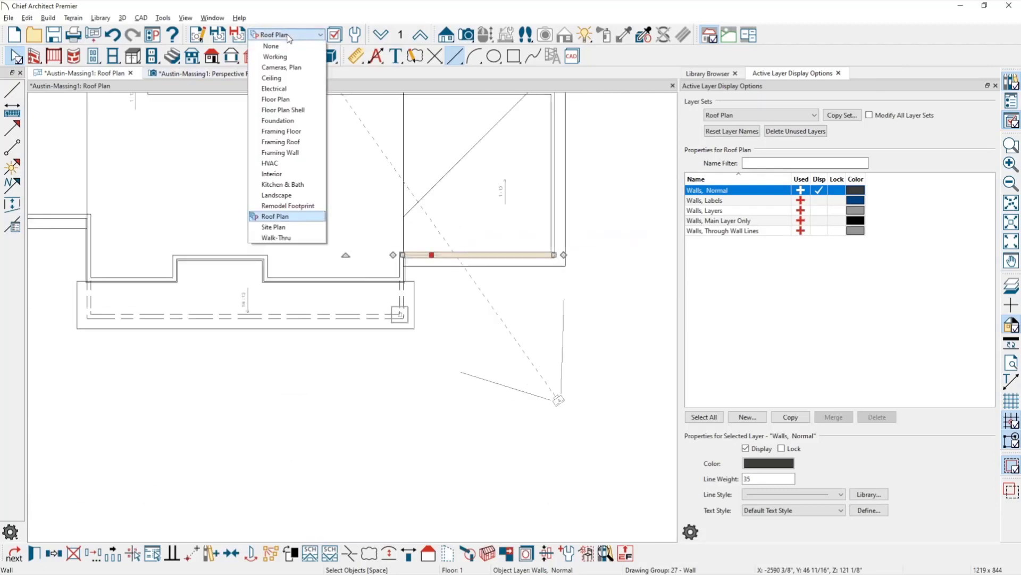
{"action": "left_click", "coordinate": [283, 110]}
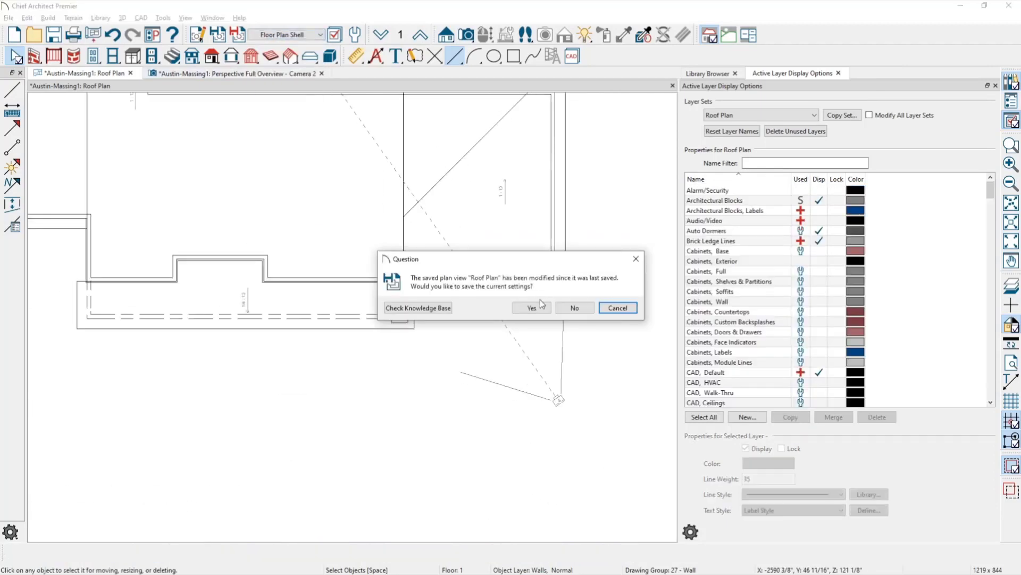
{"action": "left_click", "coordinate": [574, 308]}
{"action": "middle_click_drag", "start_coordinate": [400, 358], "coordinate": [540, 439]}
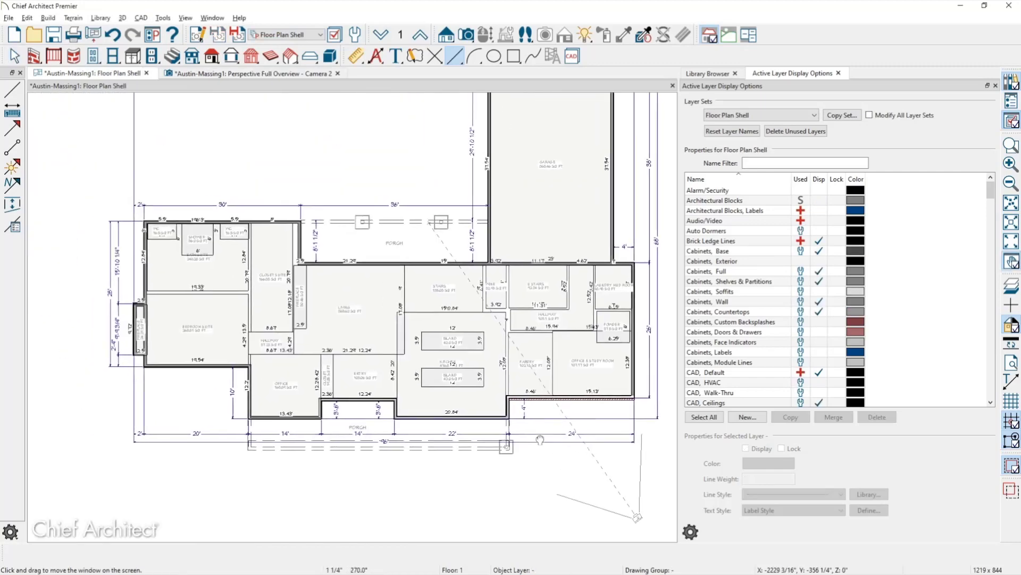
{"action": "key", "text": "space"}
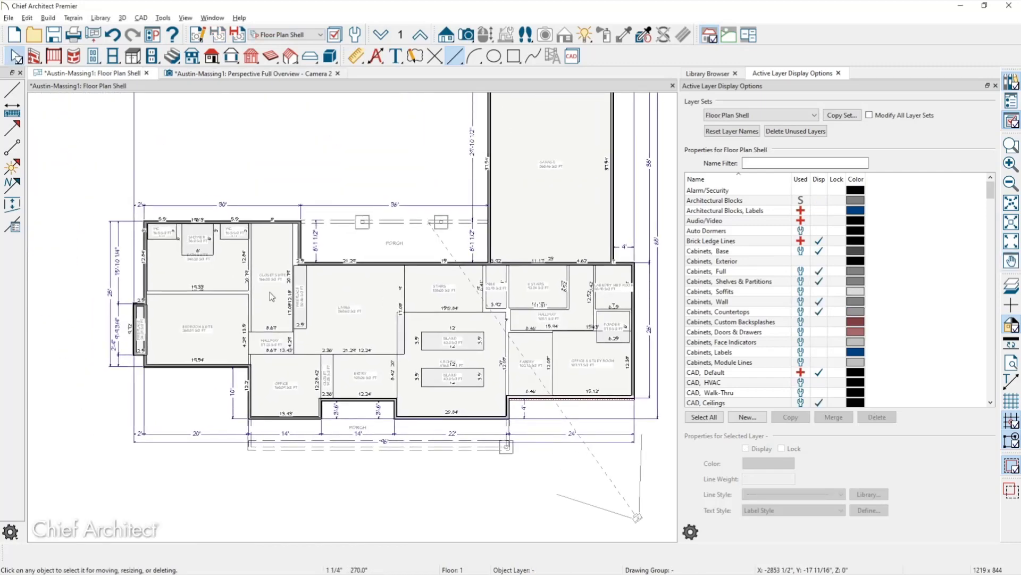
Hide the Space Planning Boxes layer, leaving only the exterior shell.
{"action": "left_click", "coordinate": [361, 318]}
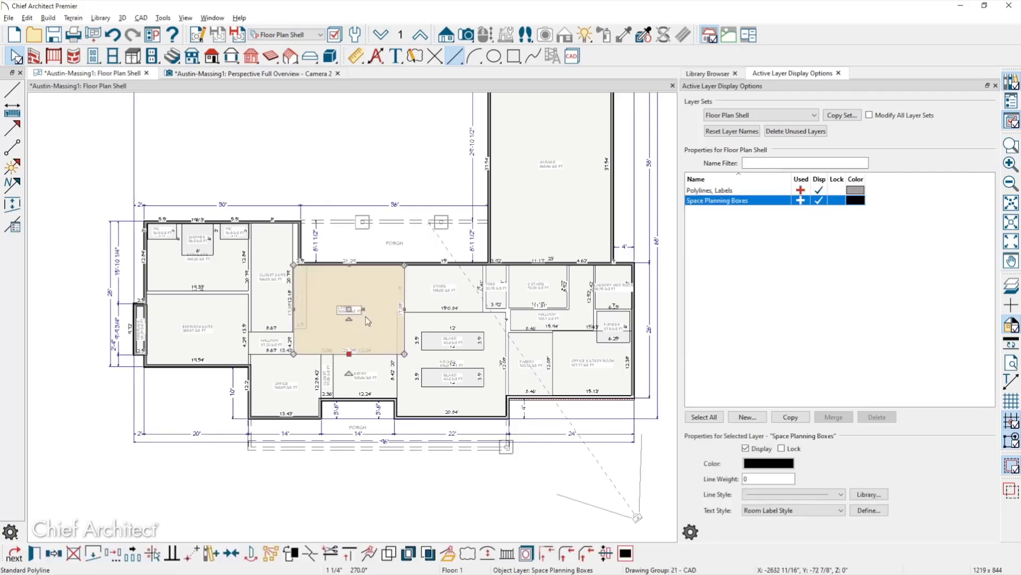
{"action": "left_click", "coordinate": [819, 201]}
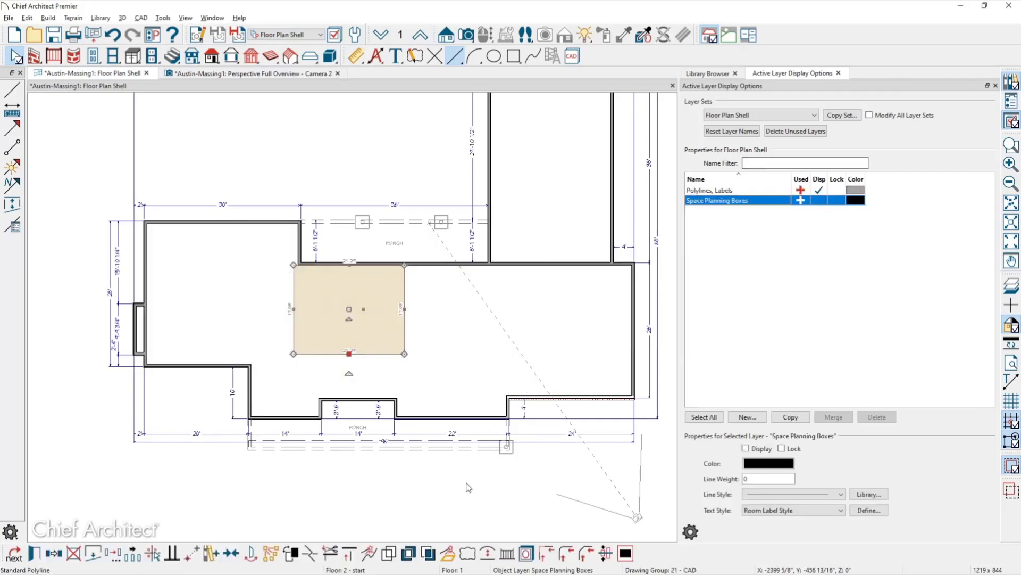
{"action": "left_click", "coordinate": [467, 489]}
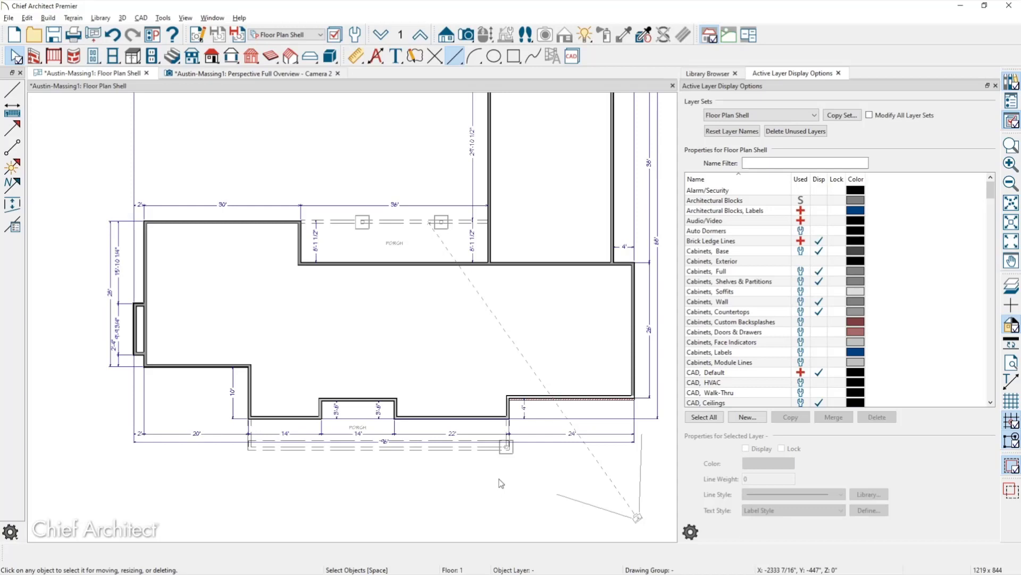
Draw straight interior walls: one long horizontal wall across the shell plus three vertical partitions.
{"action": "left_click", "coordinate": [34, 56]}
{"action": "left_click", "coordinate": [13, 110]}
{"action": "left_click_drag", "start_coordinate": [300, 264], "coordinate": [301, 418]}
{"action": "left_click_drag", "start_coordinate": [165, 320], "coordinate": [633, 318]}
{"action": "left_click_drag", "start_coordinate": [543, 264], "coordinate": [543, 398]}
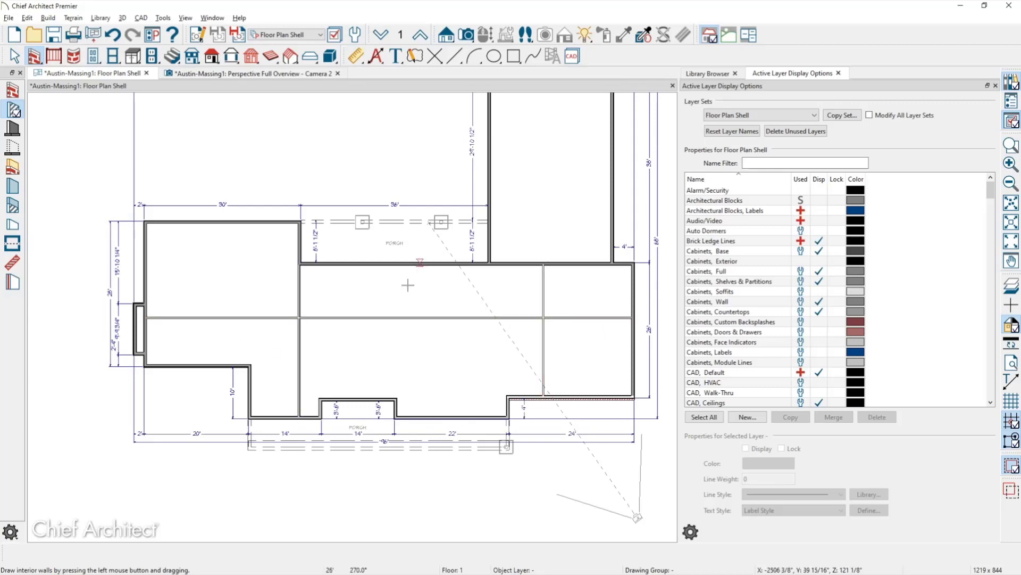
{"action": "mouse_move", "coordinate": [396, 398]}
{"action": "left_mouse_down"}
{"action": "mouse_move", "coordinate": [413, 270]}
{"action": "mouse_move", "coordinate": [412, 259]}
{"action": "mouse_move", "coordinate": [403, 263]}
{"action": "left_mouse_up"}
{"action": "key", "text": "space"}
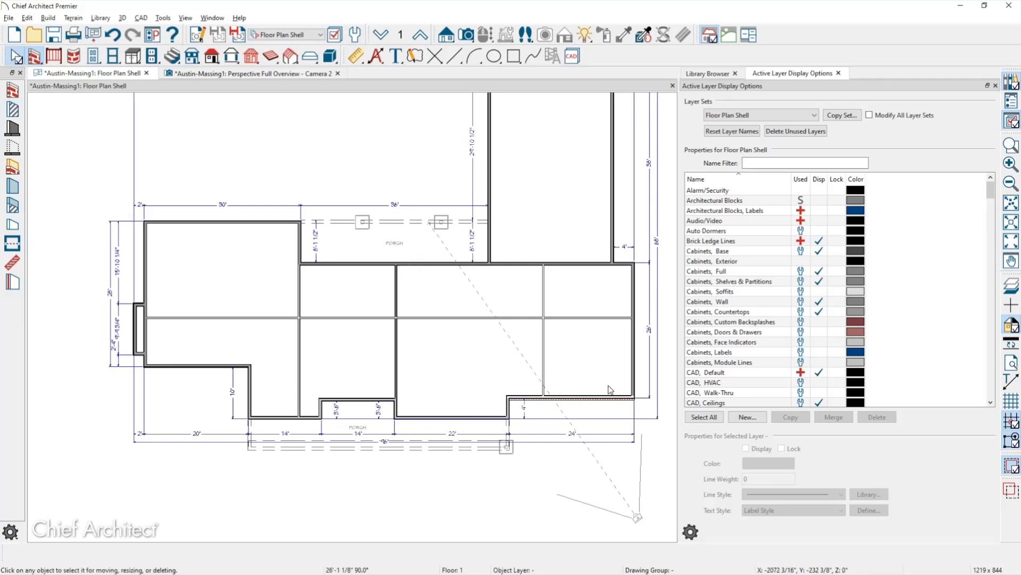
{"action": "left_click", "coordinate": [216, 300]}
{"action": "double_click", "coordinate": [216, 299]}
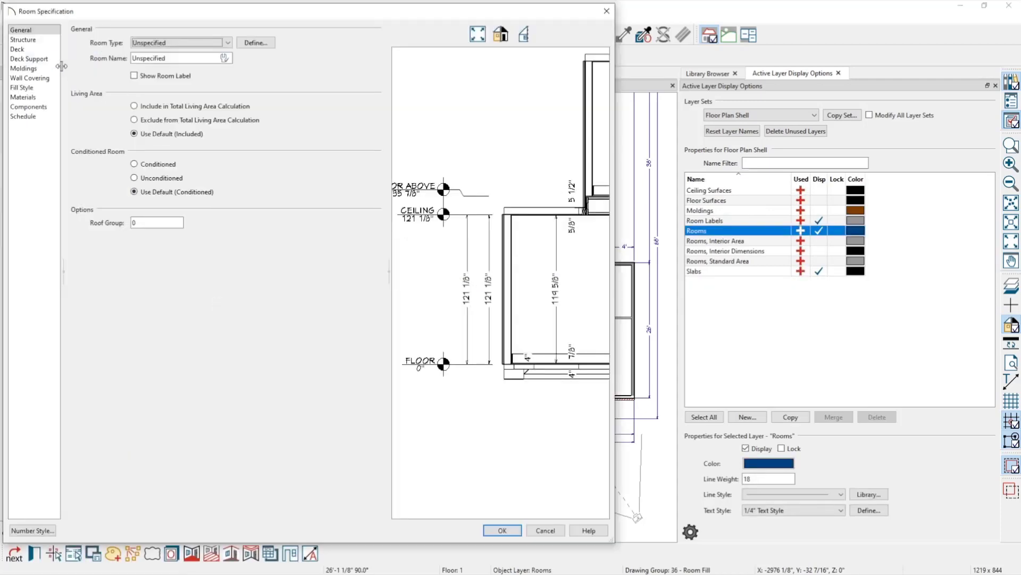
{"action": "left_click", "coordinate": [23, 40]}
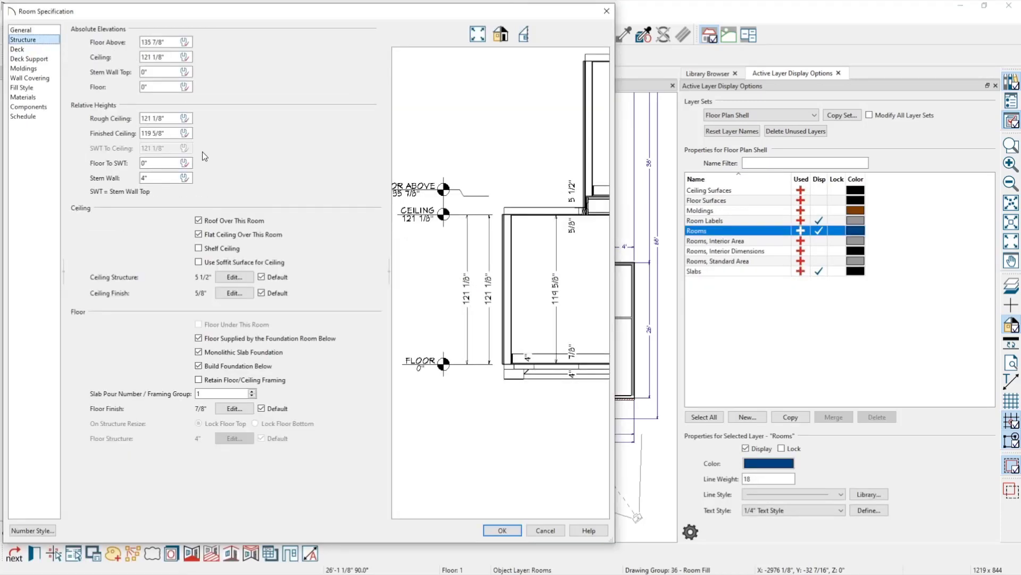
{"action": "left_click", "coordinate": [169, 133]}
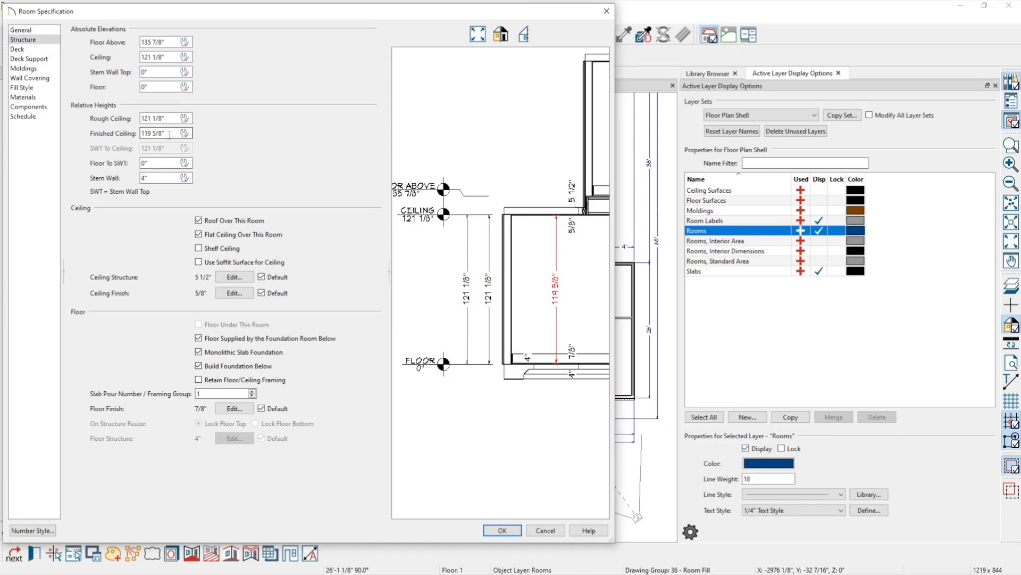
{"action": "key", "text": "Return"}
{"action": "key", "text": "Escape"}
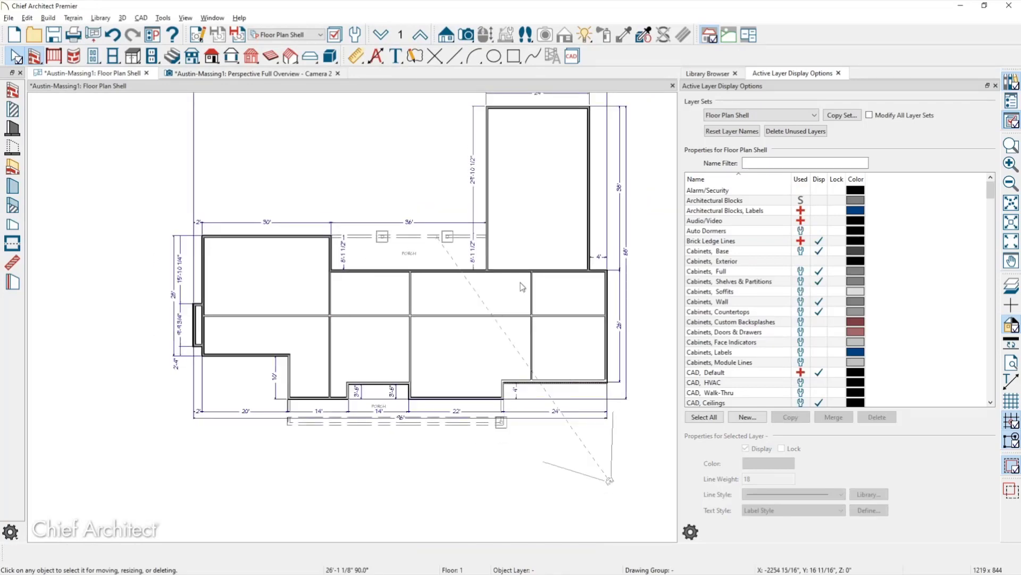
{"action": "left_click", "coordinate": [563, 250]}
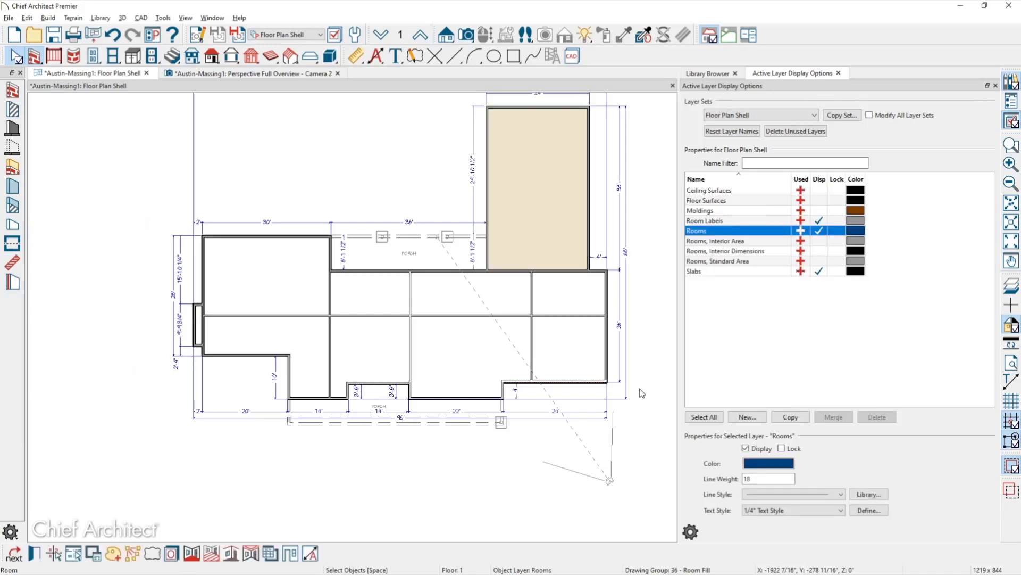
{"action": "left_click", "coordinate": [346, 255]}
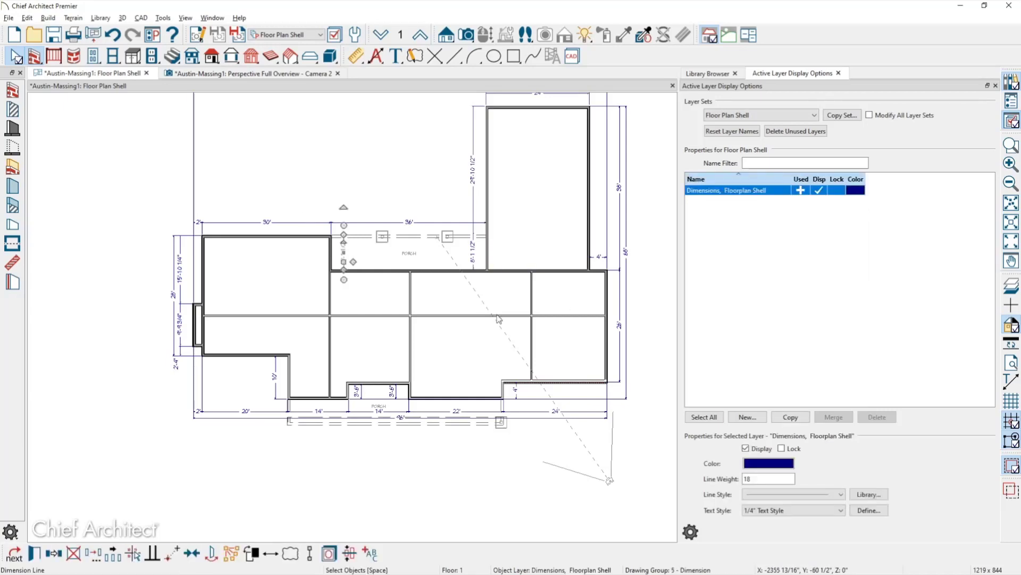
{"action": "key", "text": "Tab"}
{"action": "key", "text": "Escape"}
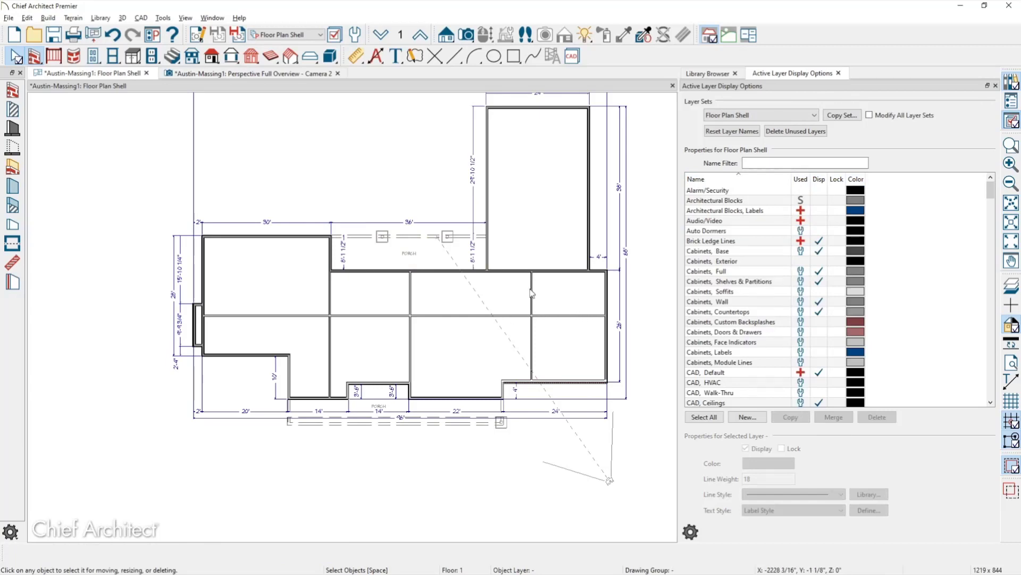
In Default Settings, lower the 1st Floor finished ceiling by 12" to 107 5/8".
{"action": "left_click", "coordinate": [357, 36]}
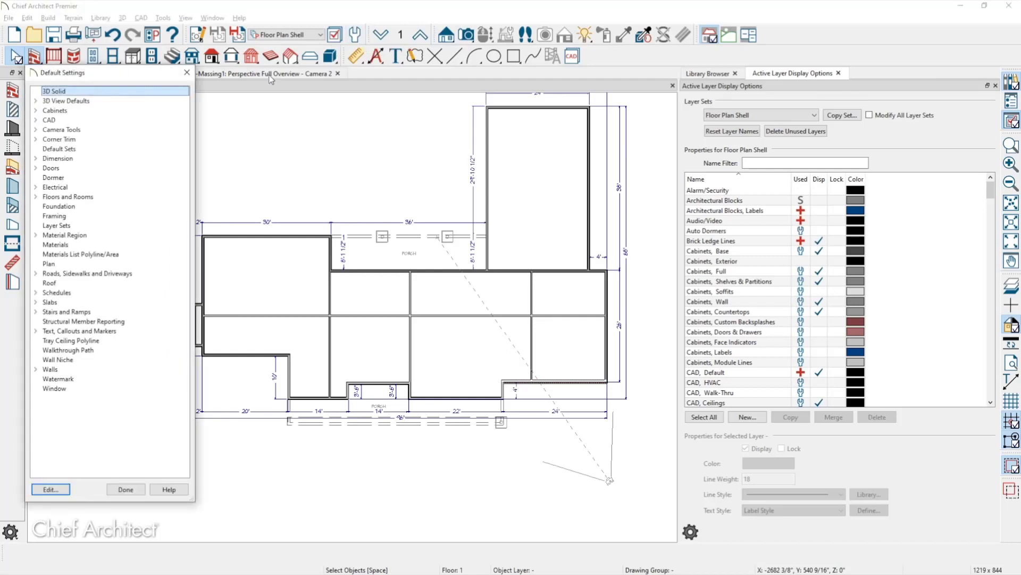
{"action": "left_click", "coordinate": [37, 197]}
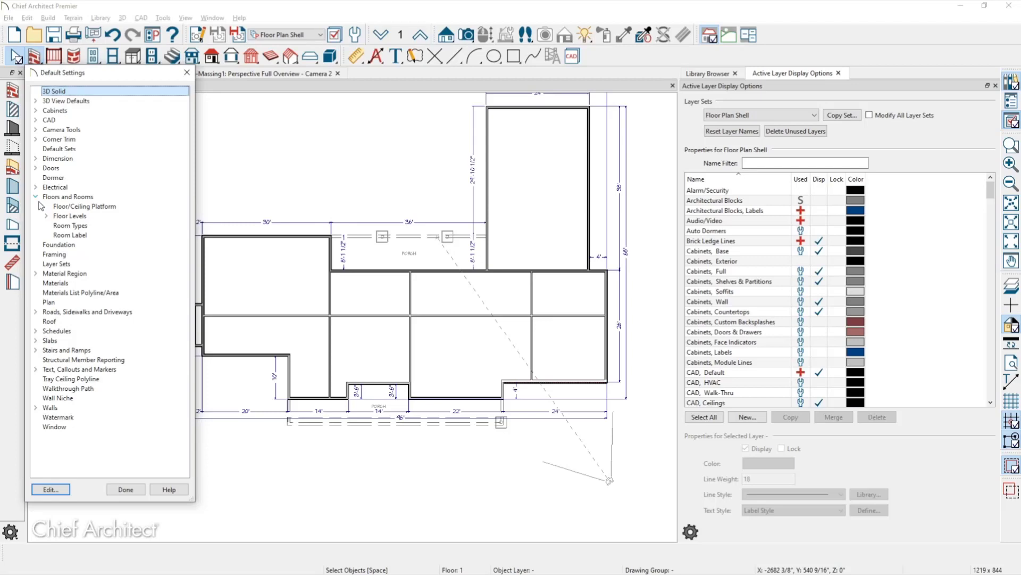
{"action": "left_click", "coordinate": [46, 216]}
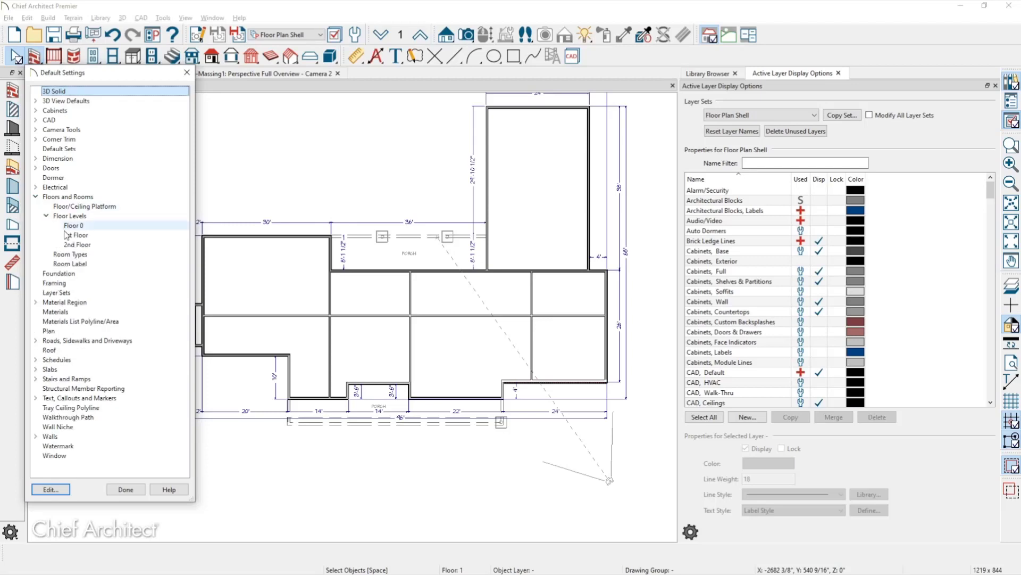
{"action": "double_click", "coordinate": [101, 235]}
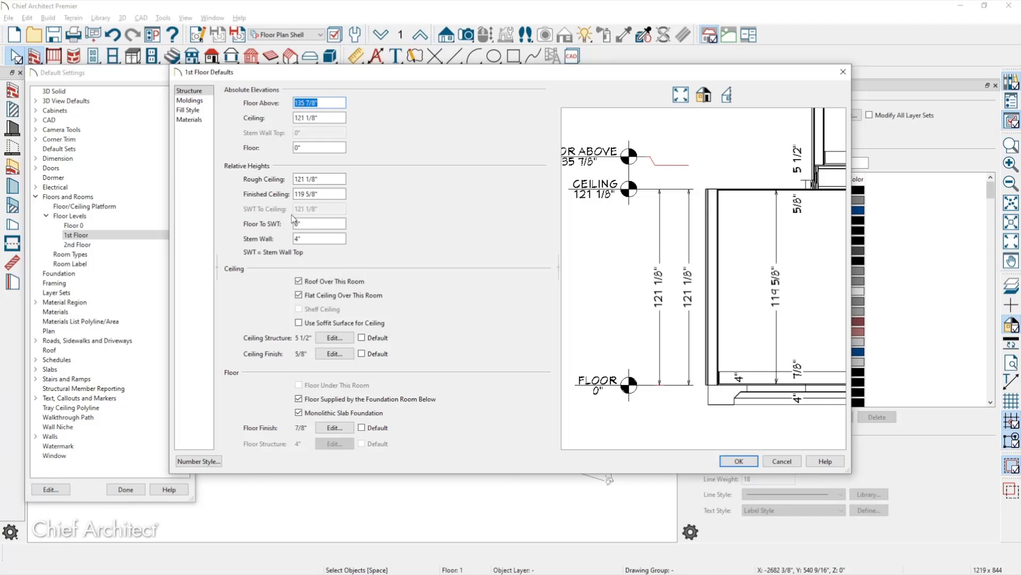
{"action": "left_click", "coordinate": [326, 193]}
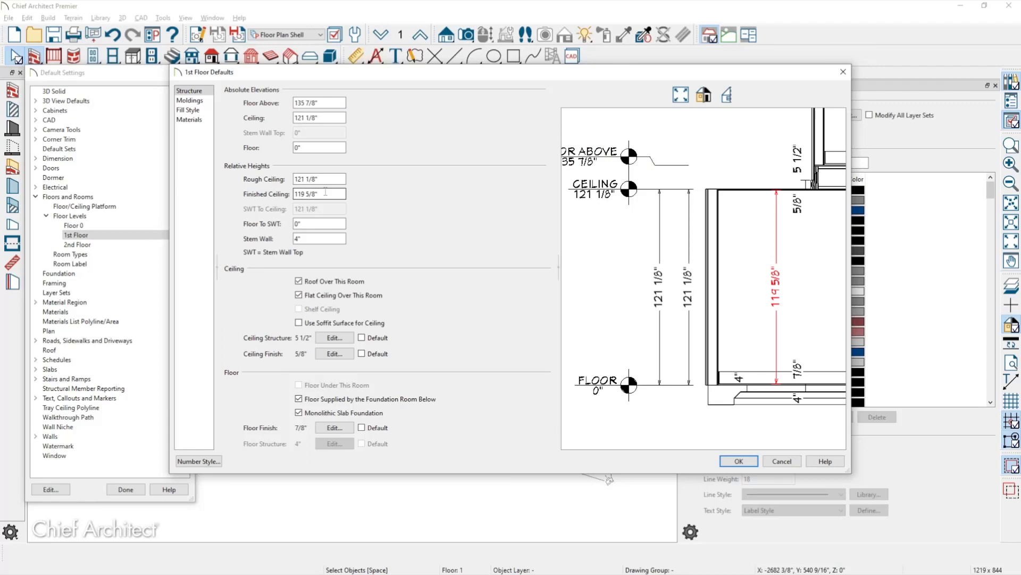
{"action": "type", "text": "-12"}
{"action": "key", "text": "Tab"}
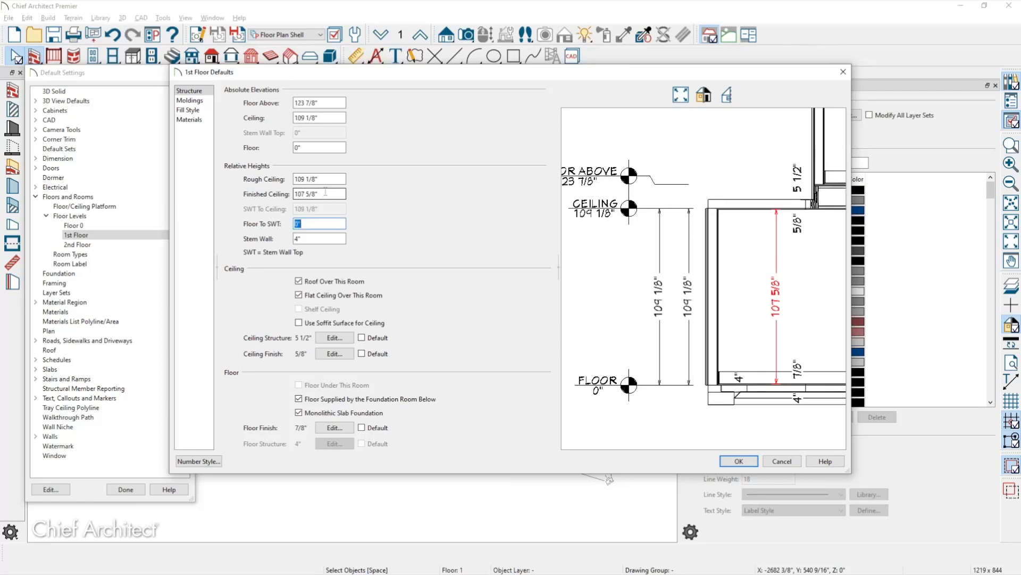
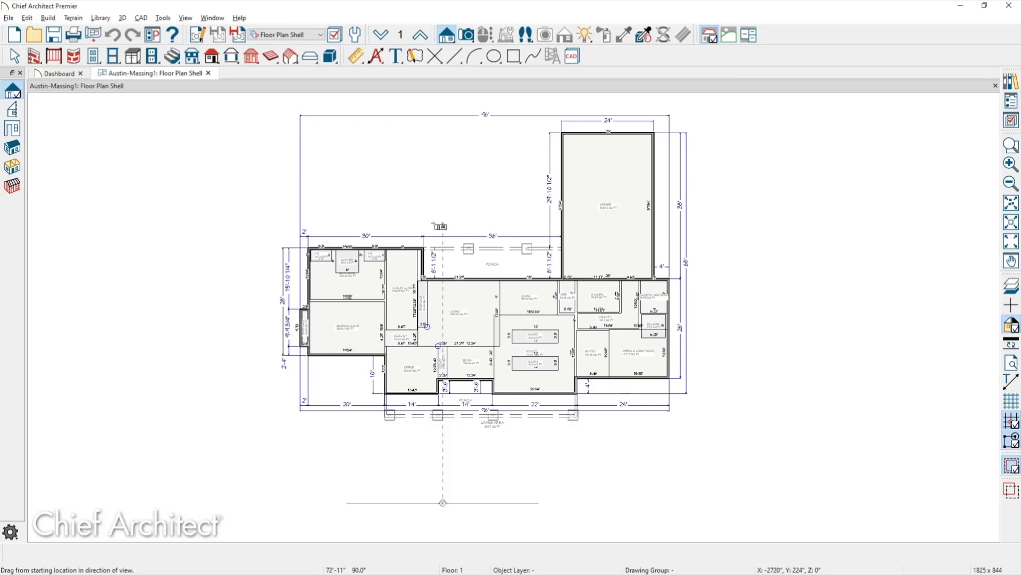
Create an elevation of the house and add an auto story pole with ridge, plate, subfloor, slab and grade heights.
{"action": "left_click_drag", "start_coordinate": [433, 223], "coordinate": [434, 223]}
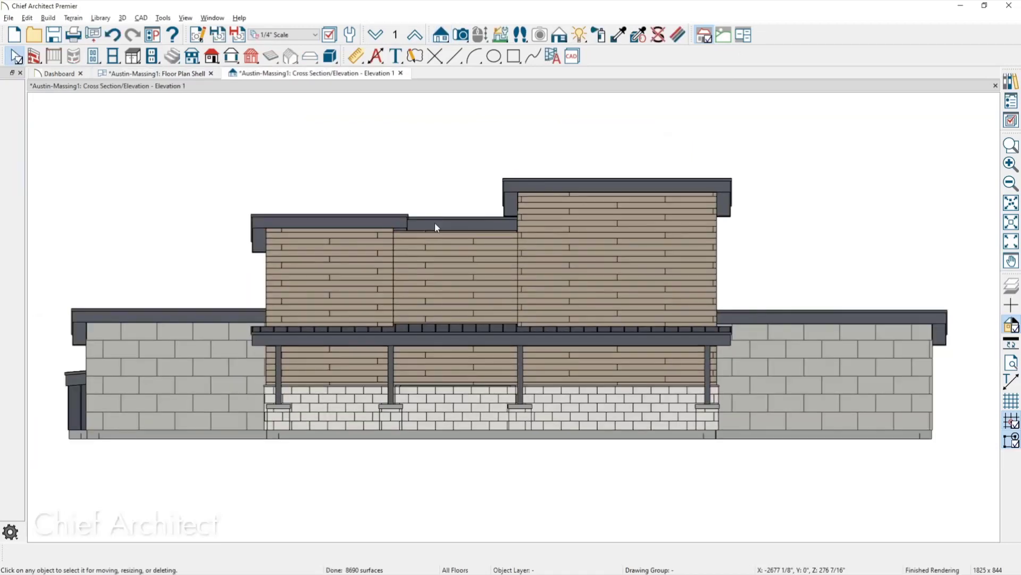
{"action": "left_click", "coordinate": [376, 56]}
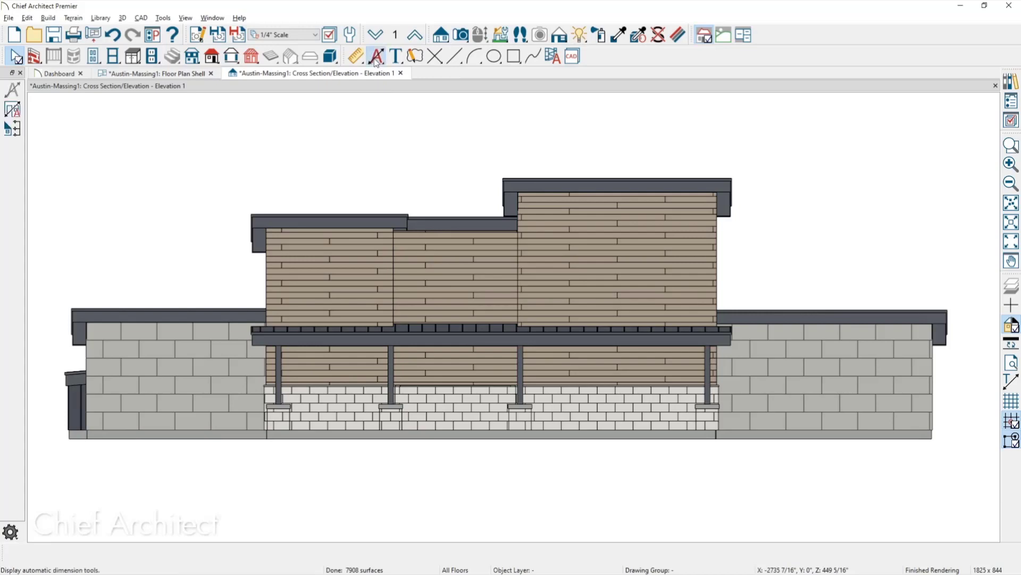
{"action": "left_click", "coordinate": [13, 128]}
{"action": "middle_click_drag", "start_coordinate": [300, 264], "coordinate": [387, 259]}
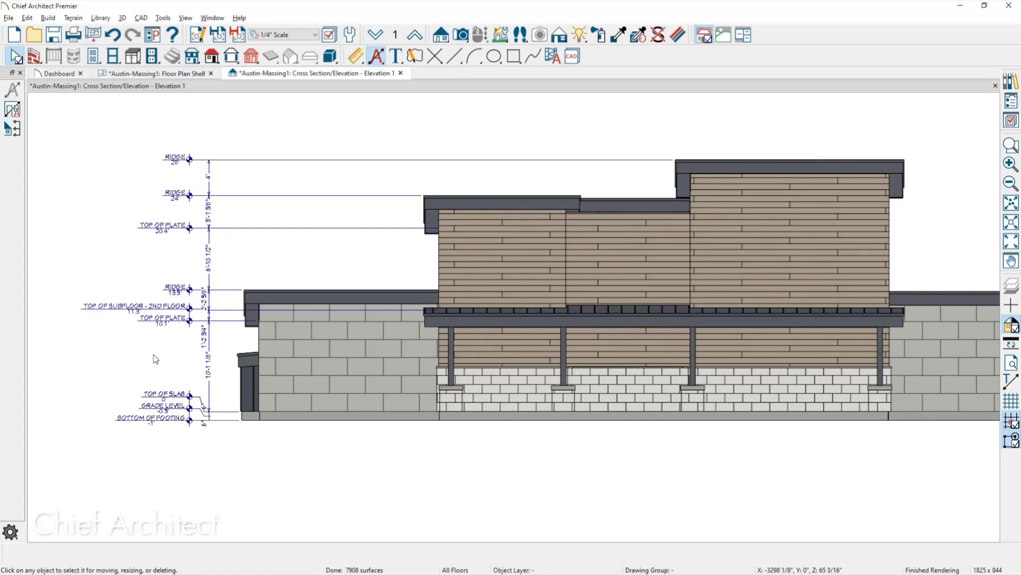
{"action": "scroll", "coordinate": [153, 327], "scroll_direction": "up", "scroll_amount": 1}
{"action": "scroll", "coordinate": [153, 327], "scroll_direction": "up", "scroll_amount": 3}
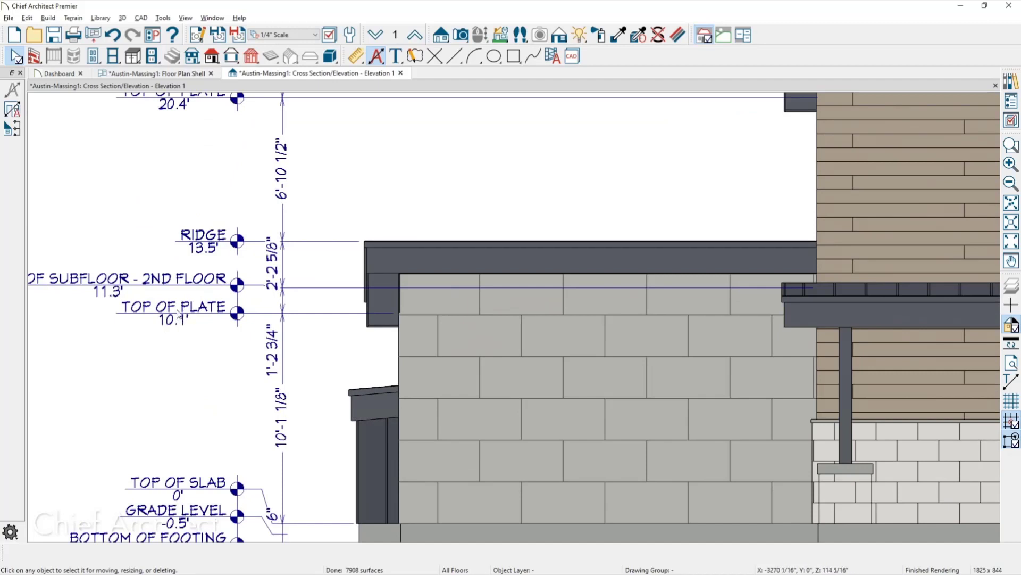
Close the Dashboard and review the Build Roof settings, accepting them unchanged.
{"action": "left_click", "coordinate": [81, 73]}
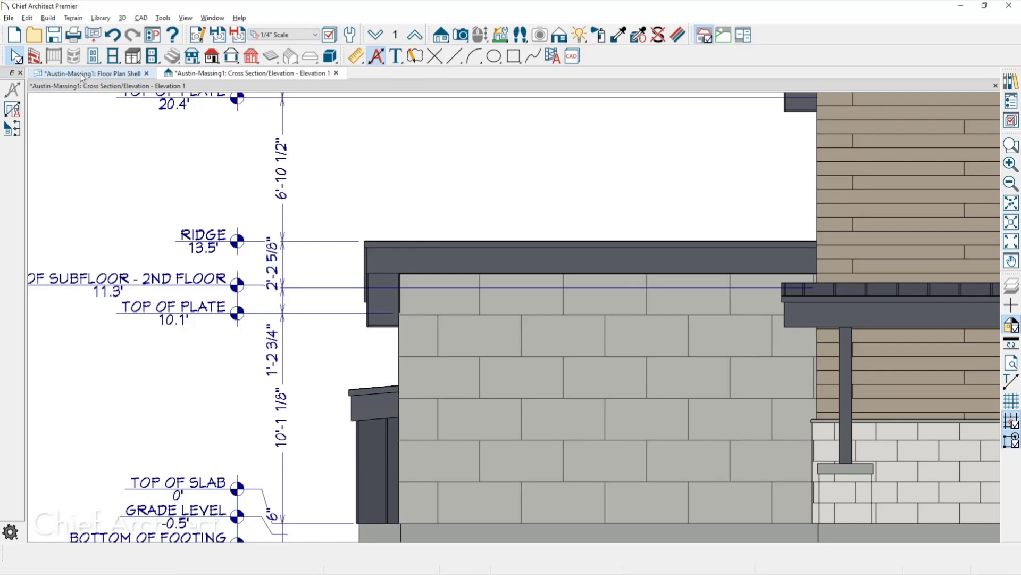
{"action": "scroll", "coordinate": [477, 274], "scroll_direction": "down", "scroll_amount": 5}
{"action": "middle_click_drag", "start_coordinate": [477, 274], "coordinate": [403, 294]}
{"action": "key", "text": "ctrl+r"}
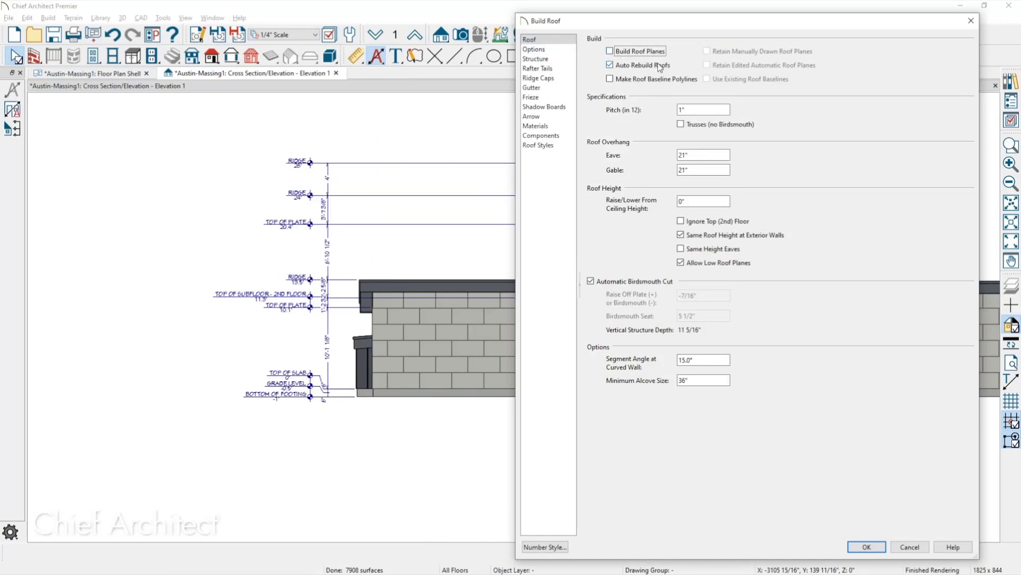
{"action": "key", "text": "Return"}
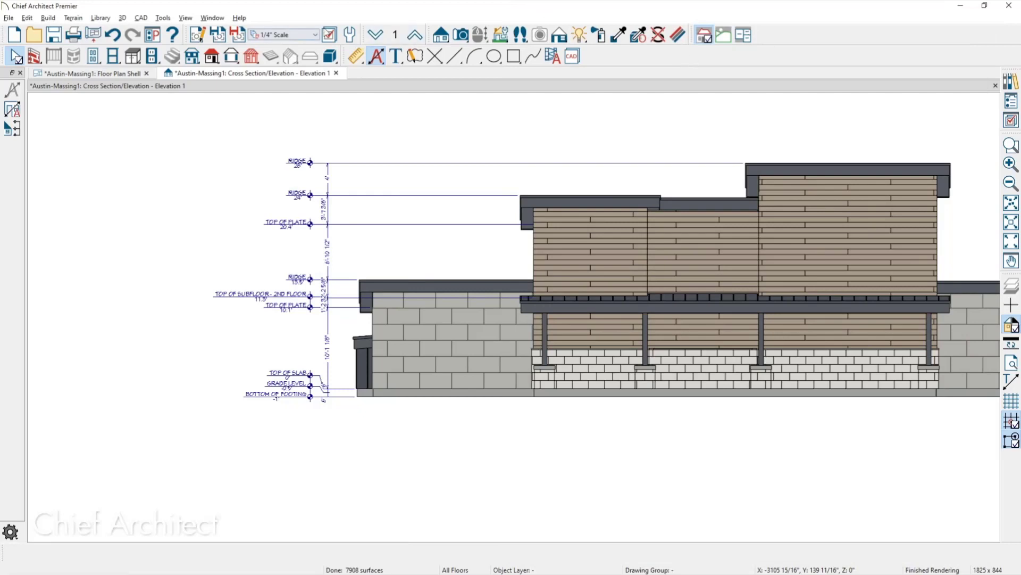
Set the 1st Floor level's Finished Ceiling default to 107 5/8" under Floors and Rooms > Floor Levels.
{"action": "left_click", "coordinate": [350, 35]}
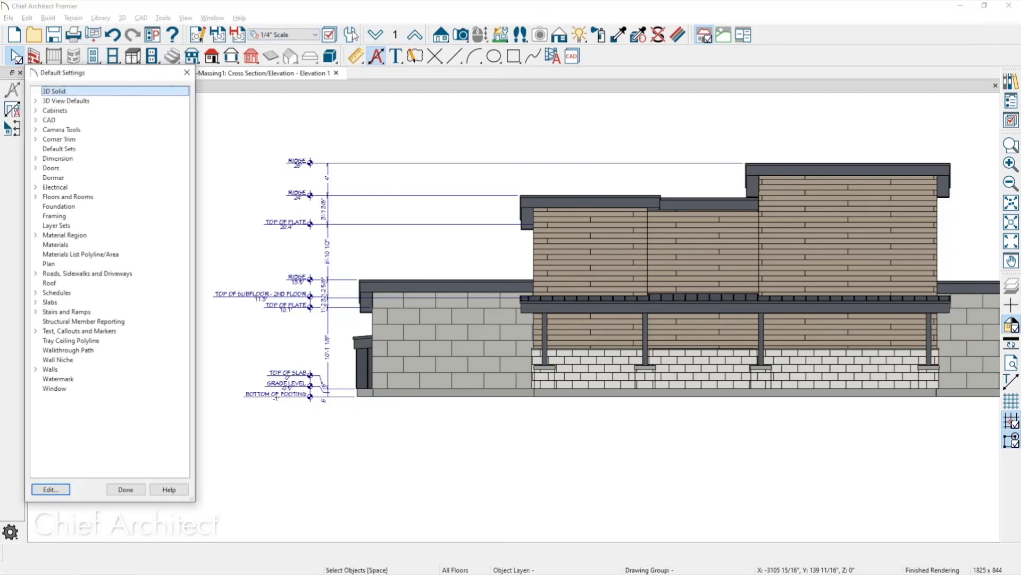
{"action": "left_click", "coordinate": [36, 196]}
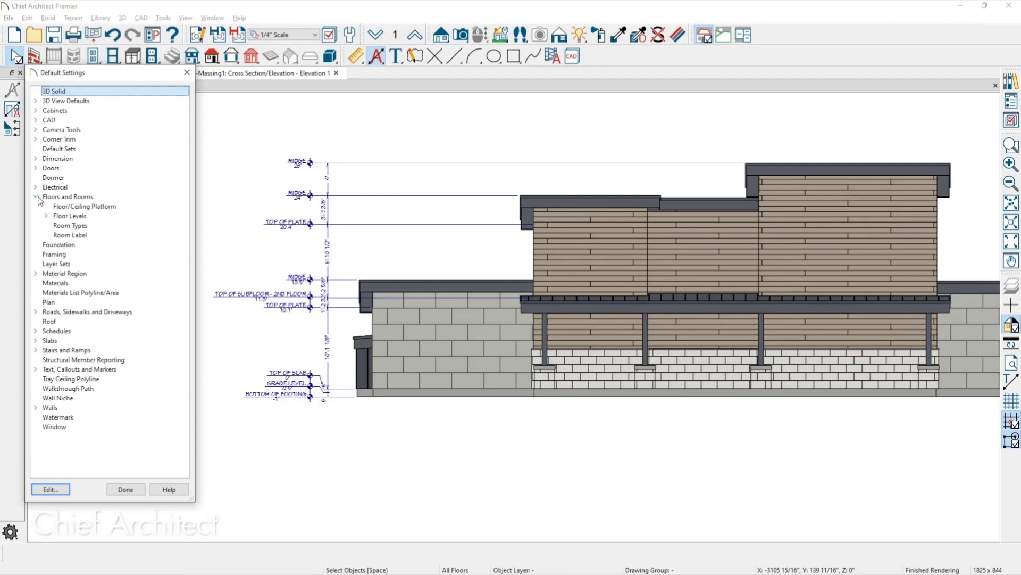
{"action": "left_click", "coordinate": [47, 216]}
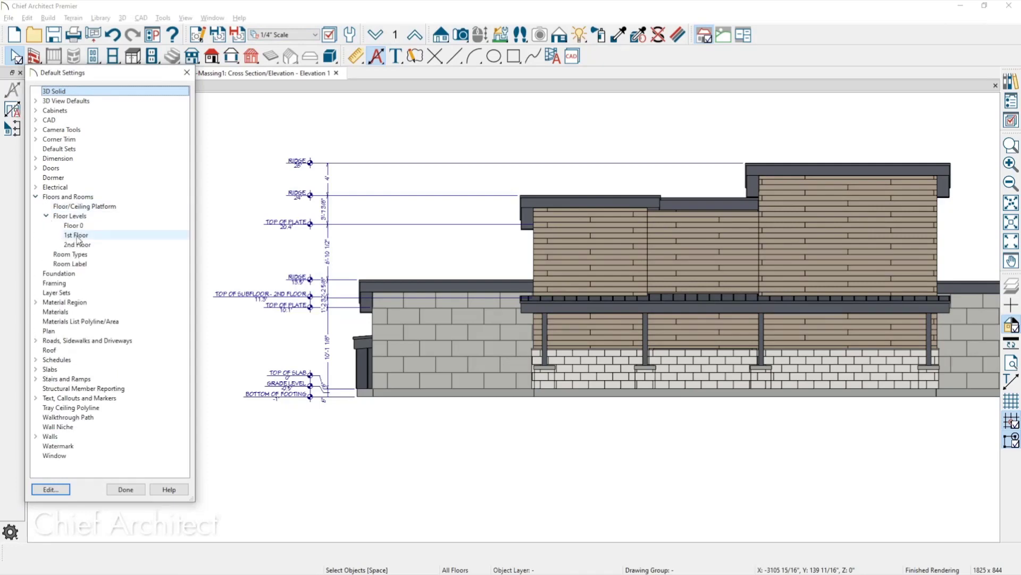
{"action": "left_click", "coordinate": [77, 236]}
{"action": "double_click", "coordinate": [77, 237]}
{"action": "left_click", "coordinate": [333, 195]}
{"action": "type", "text": "107 5/8\""}
{"action": "key", "text": "Tab"}
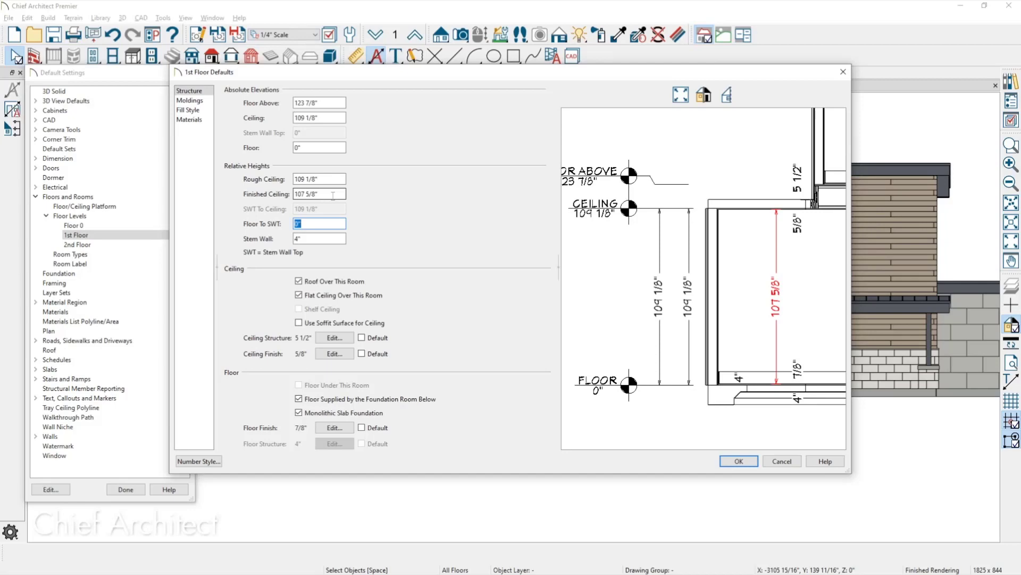
{"action": "left_click", "coordinate": [744, 464]}
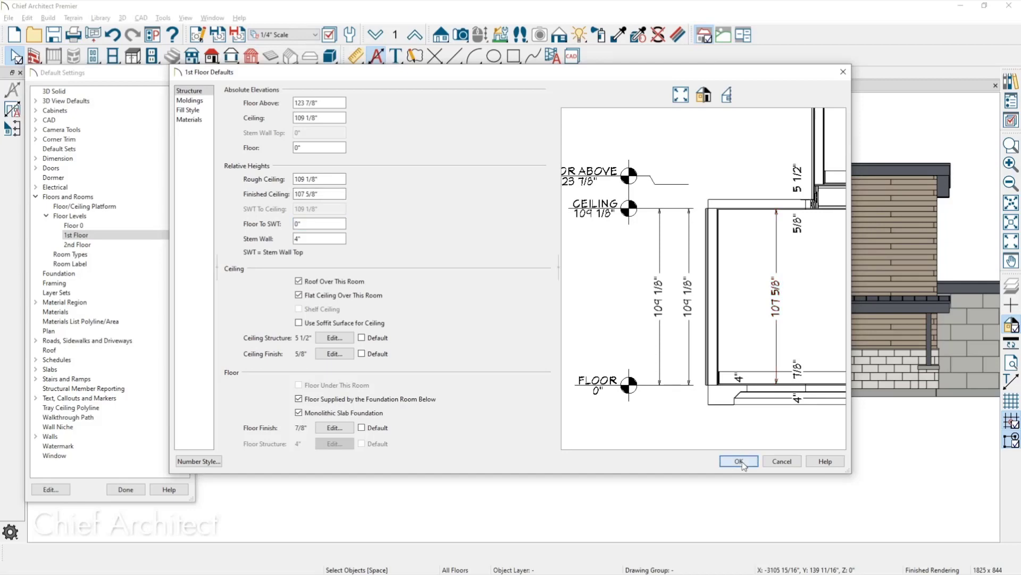
{"action": "left_click", "coordinate": [136, 490]}
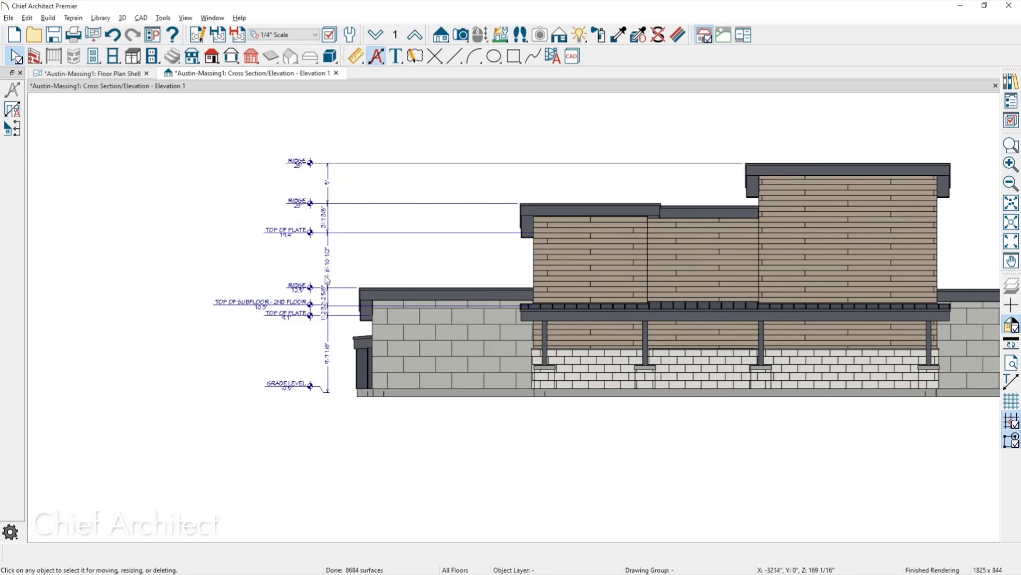
{"action": "scroll", "coordinate": [328, 280], "scroll_direction": "up", "scroll_amount": 2}
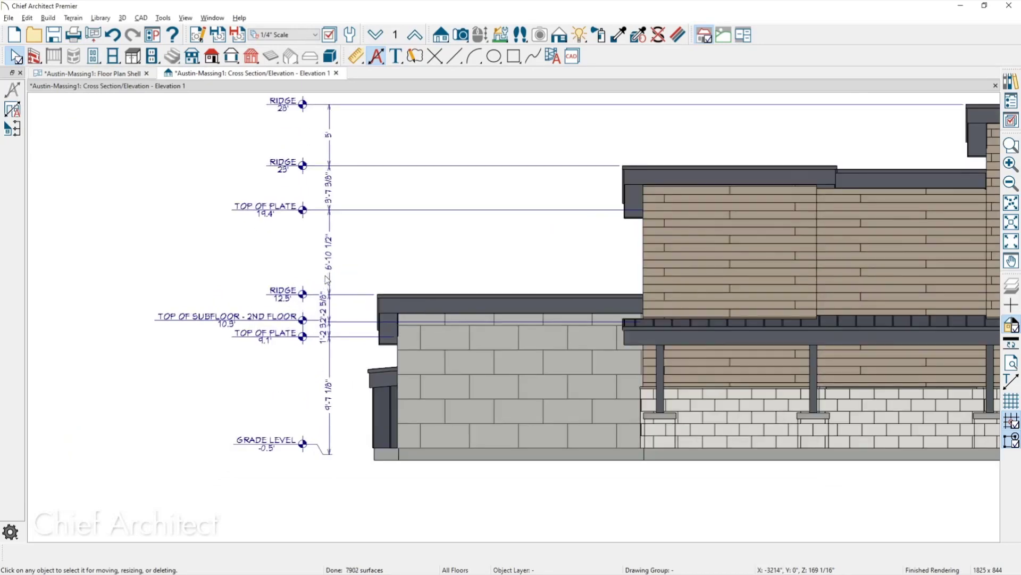
{"action": "scroll", "coordinate": [327, 280], "scroll_direction": "down", "scroll_amount": 2}
{"action": "left_click", "coordinate": [1011, 260]}
{"action": "left_click_drag", "start_coordinate": [311, 299], "coordinate": [136, 320]}
{"action": "key", "text": "Escape"}
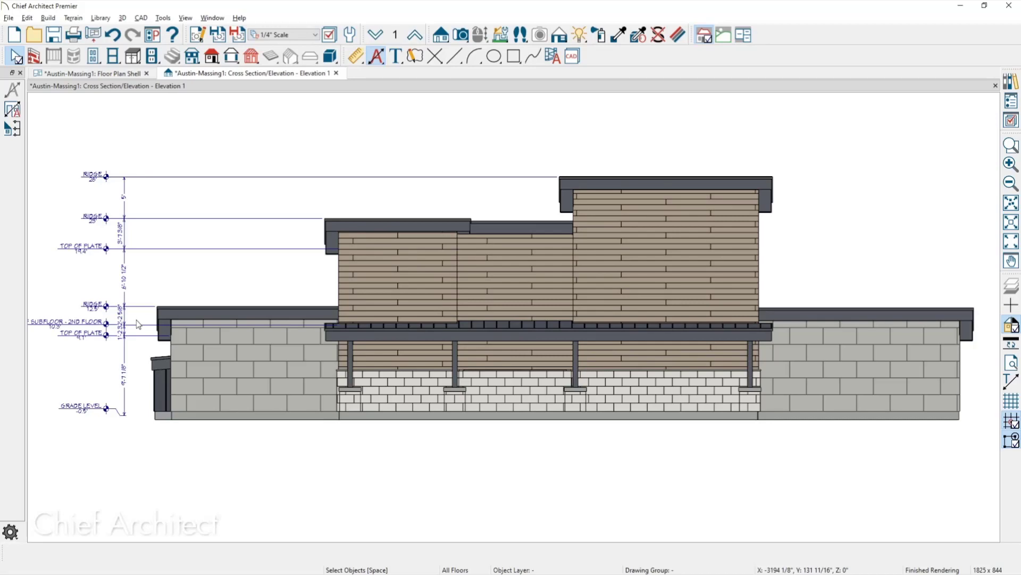
Close the old elevation without saving and drag a new camera upward to view the front porch.
{"action": "left_click", "coordinate": [117, 74]}
{"action": "left_click_drag", "start_coordinate": [372, 330], "coordinate": [383, 329]}
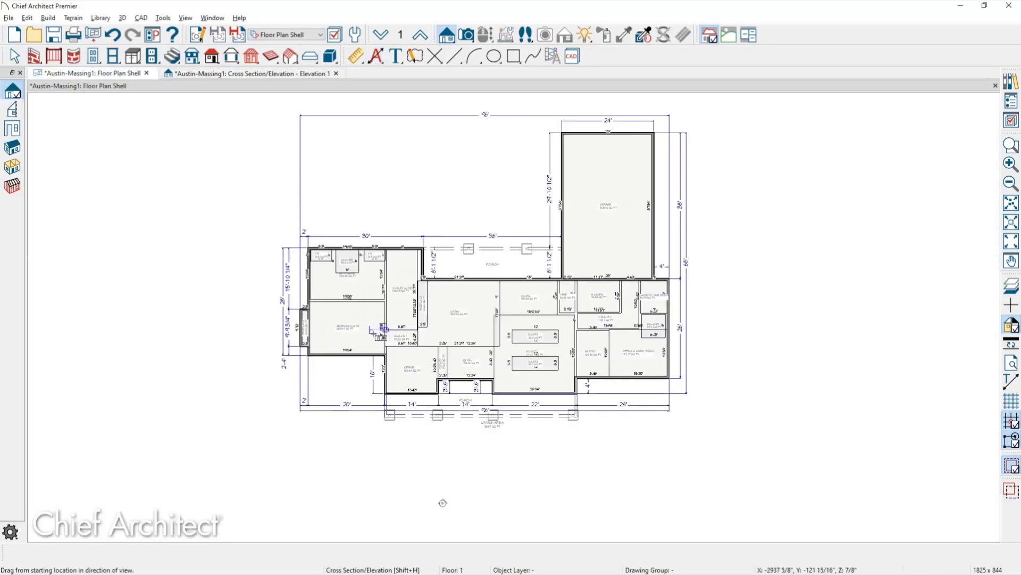
{"action": "key", "text": "space"}
{"action": "scroll", "coordinate": [407, 354], "scroll_direction": "up", "scroll_amount": 2}
{"action": "scroll", "coordinate": [409, 358], "scroll_direction": "down", "scroll_amount": 3}
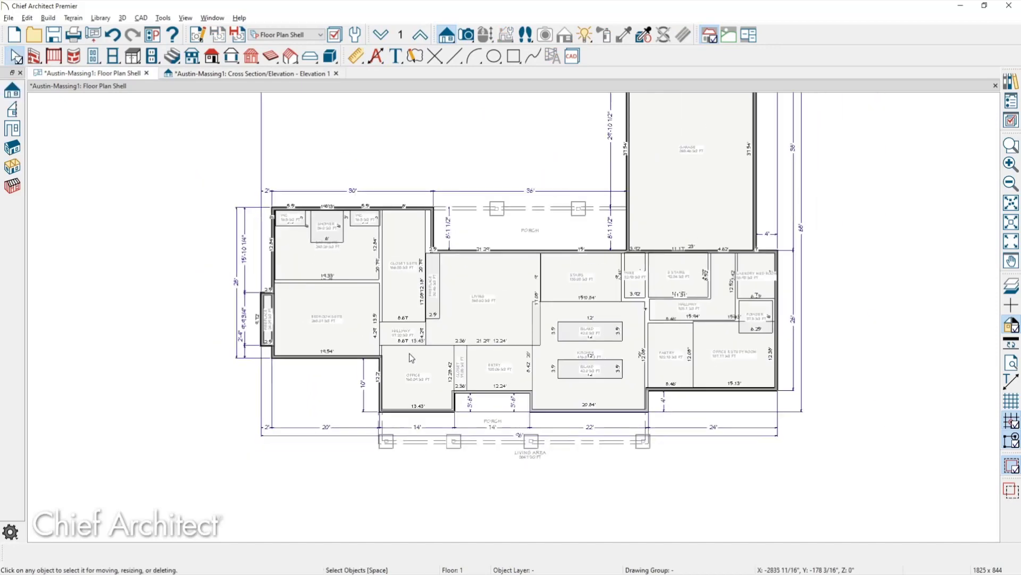
{"action": "left_click", "coordinate": [253, 74]}
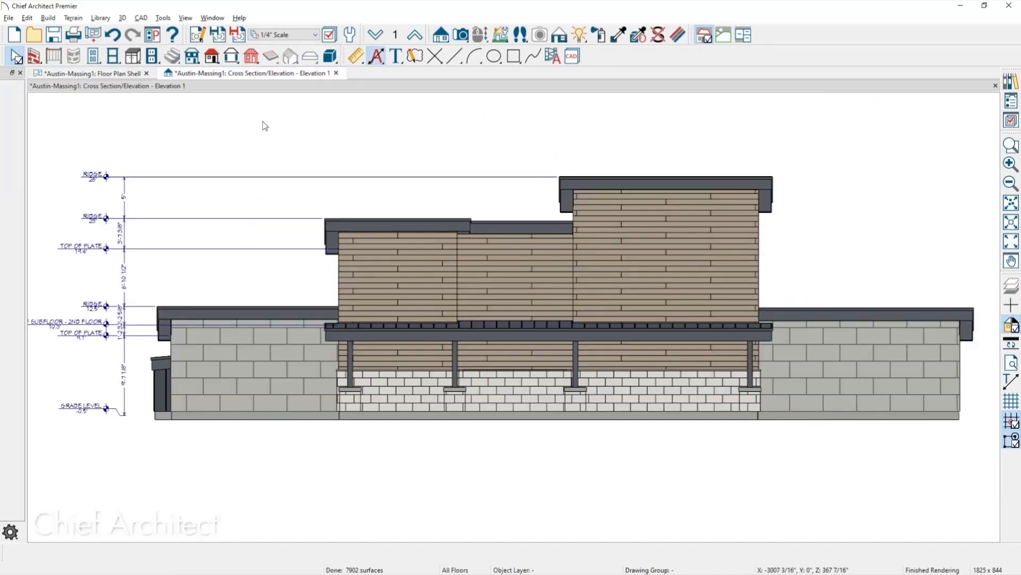
{"action": "left_click", "coordinate": [336, 73]}
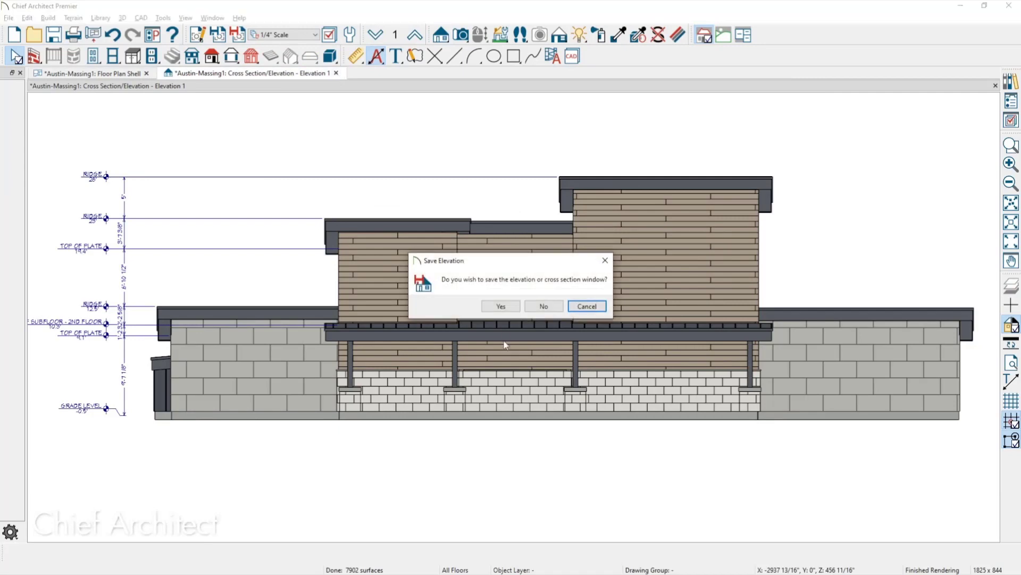
{"action": "left_click", "coordinate": [548, 306]}
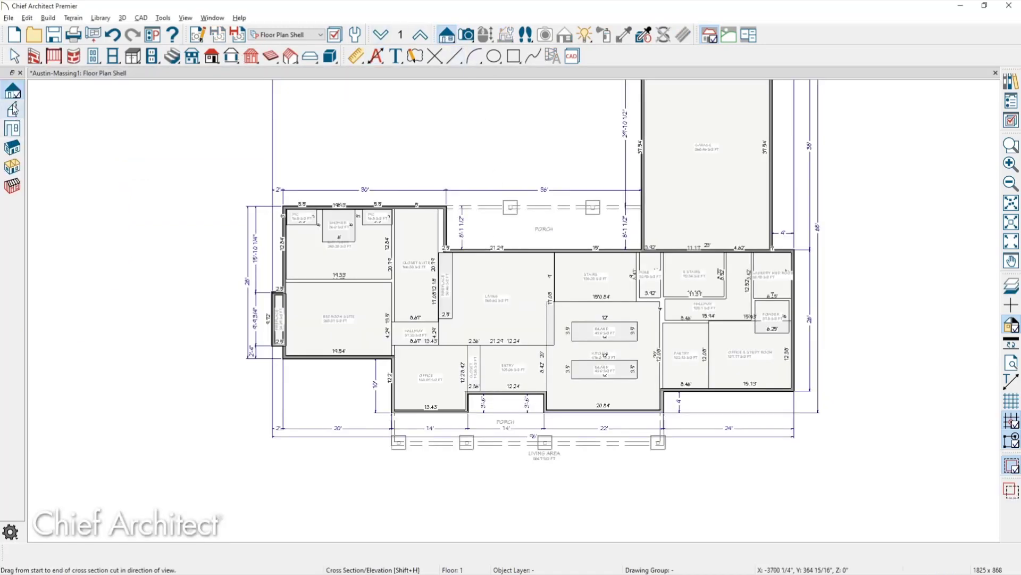
{"action": "middle_click_drag", "start_coordinate": [644, 507], "coordinate": [638, 476]}
{"action": "left_click_drag", "start_coordinate": [519, 528], "coordinate": [520, 327]}
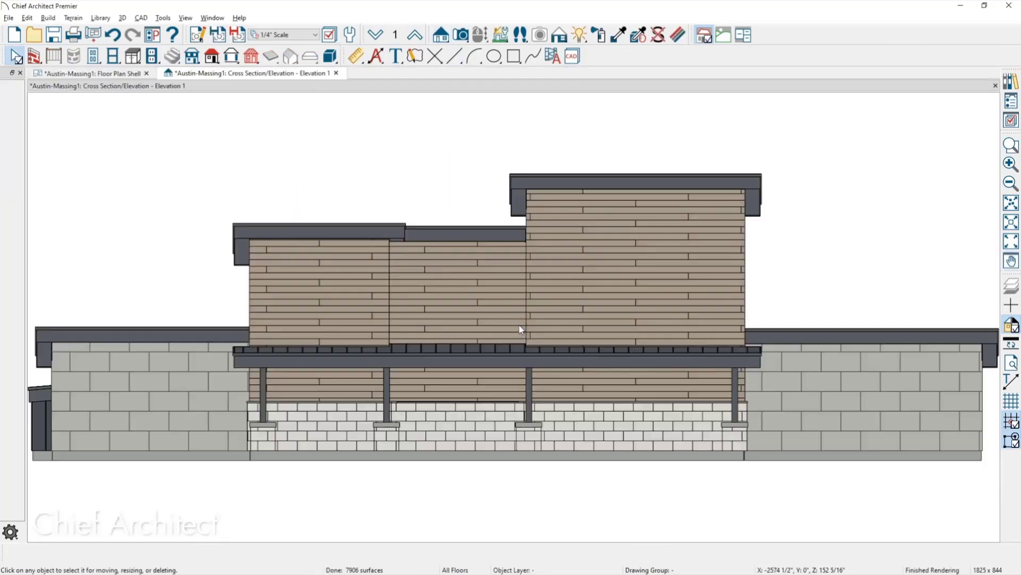
{"action": "left_click", "coordinate": [376, 60]}
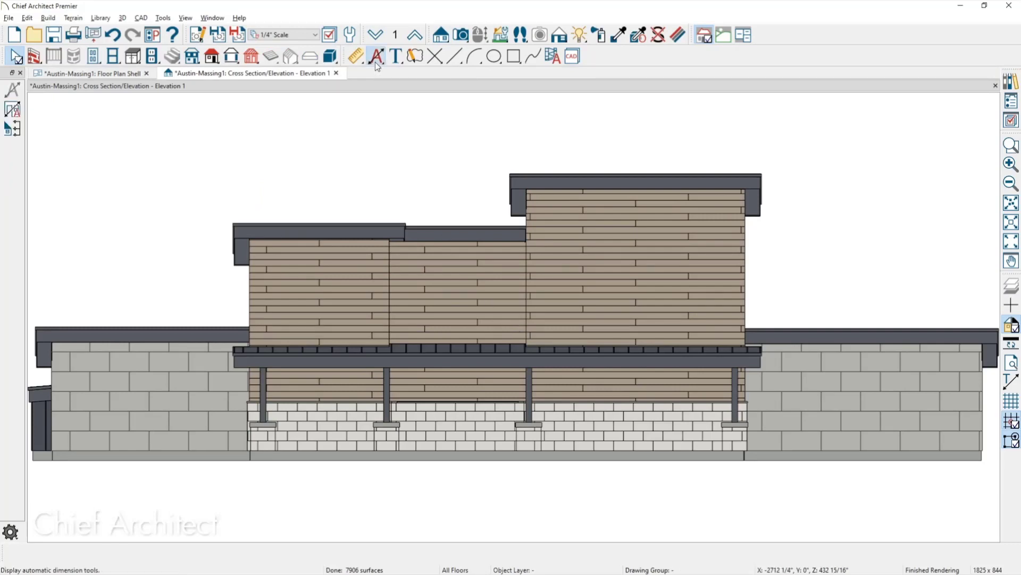
{"action": "left_click", "coordinate": [9, 130]}
{"action": "scroll", "coordinate": [348, 228], "scroll_direction": "down", "scroll_amount": 4}
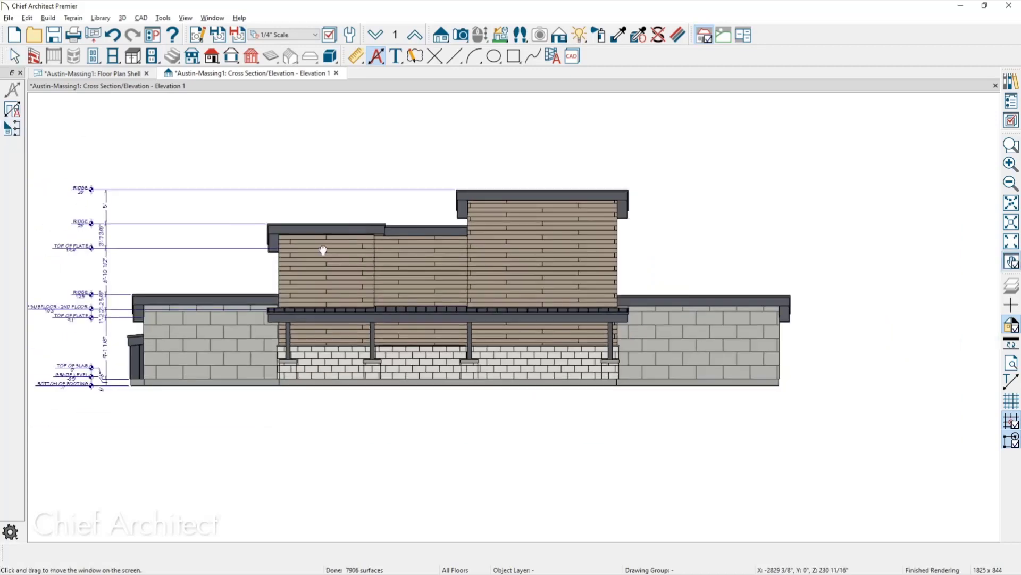
{"action": "middle_click_drag", "start_coordinate": [319, 251], "coordinate": [486, 250]}
{"action": "key", "text": "space"}
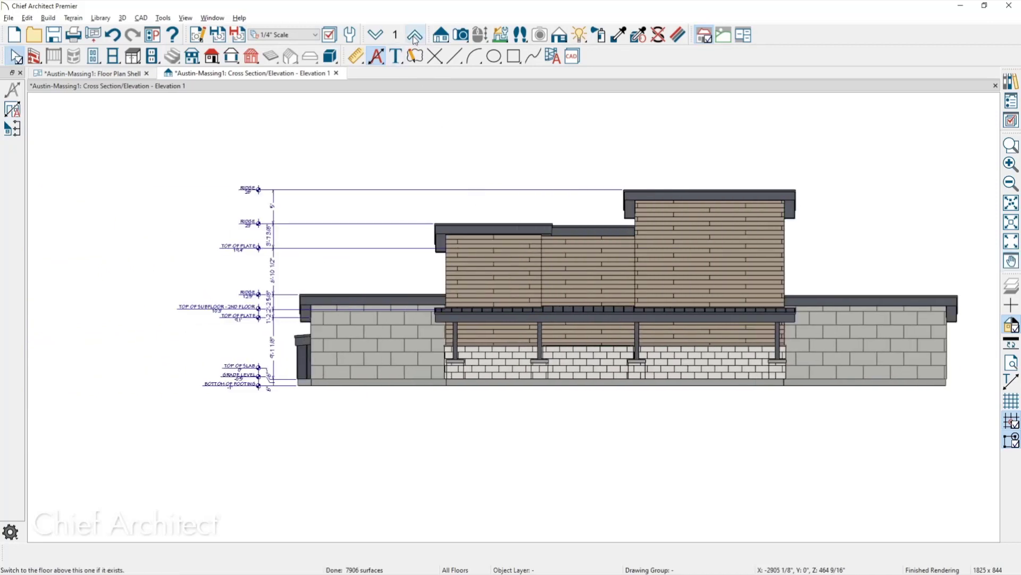
{"action": "left_click", "coordinate": [350, 36]}
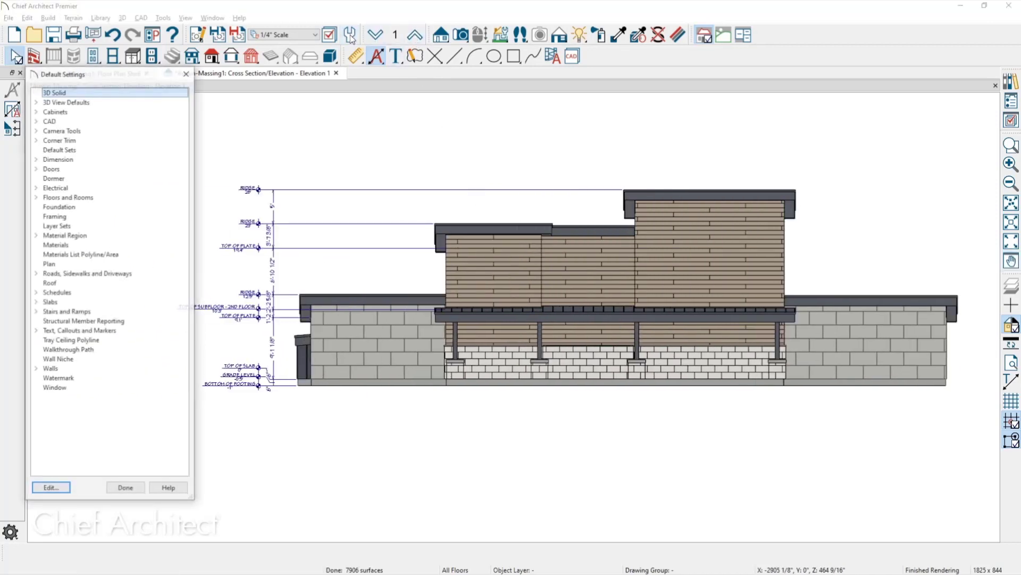
{"action": "left_click", "coordinate": [36, 159]}
{"action": "double_click", "coordinate": [72, 178]}
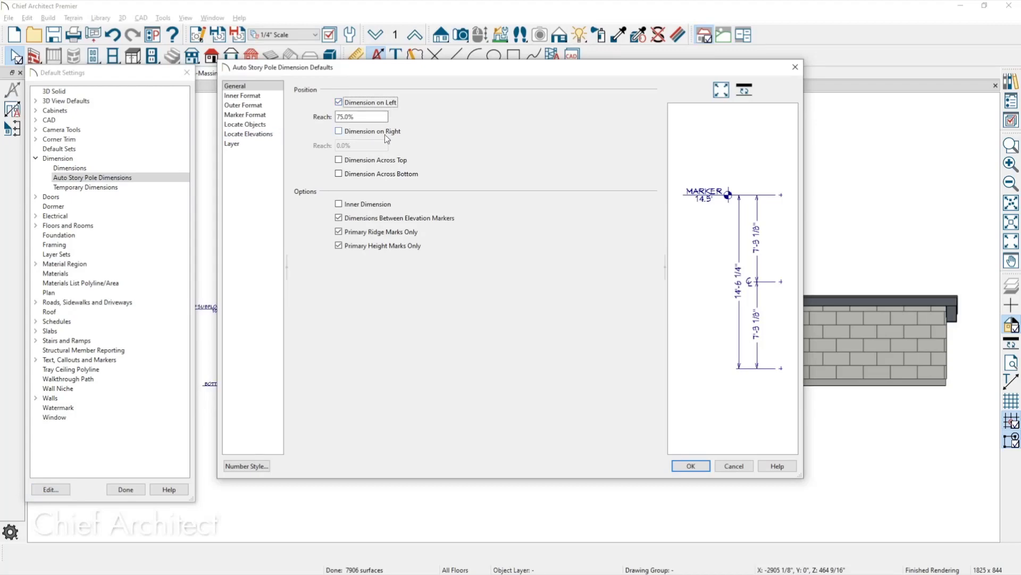
{"action": "left_click", "coordinate": [257, 133]}
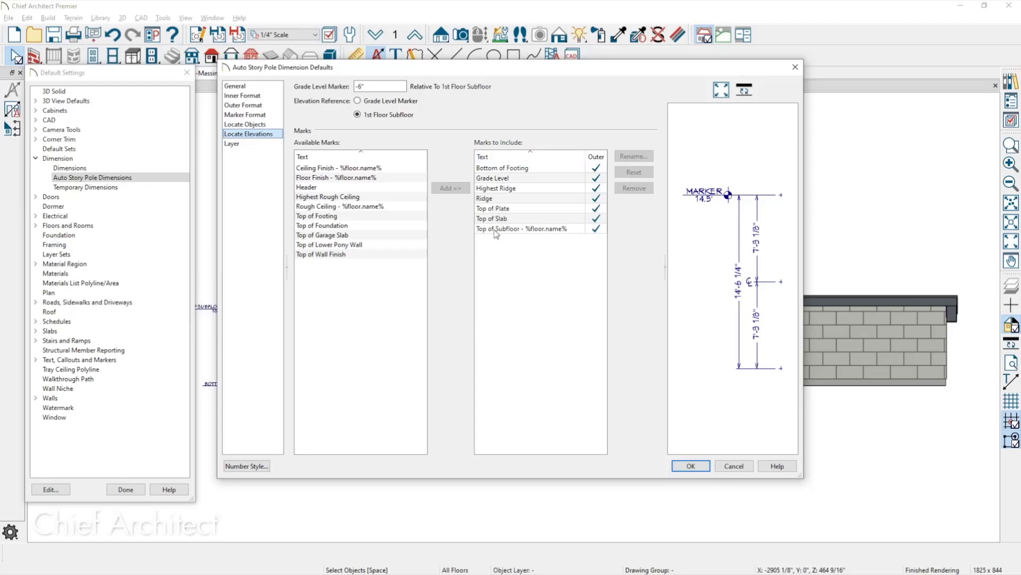
{"action": "left_click", "coordinate": [734, 466]}
Switch from the elevation to the Floor Plan Shell view and inspect its walls and cross-section line.
{"action": "left_click", "coordinate": [187, 72]}
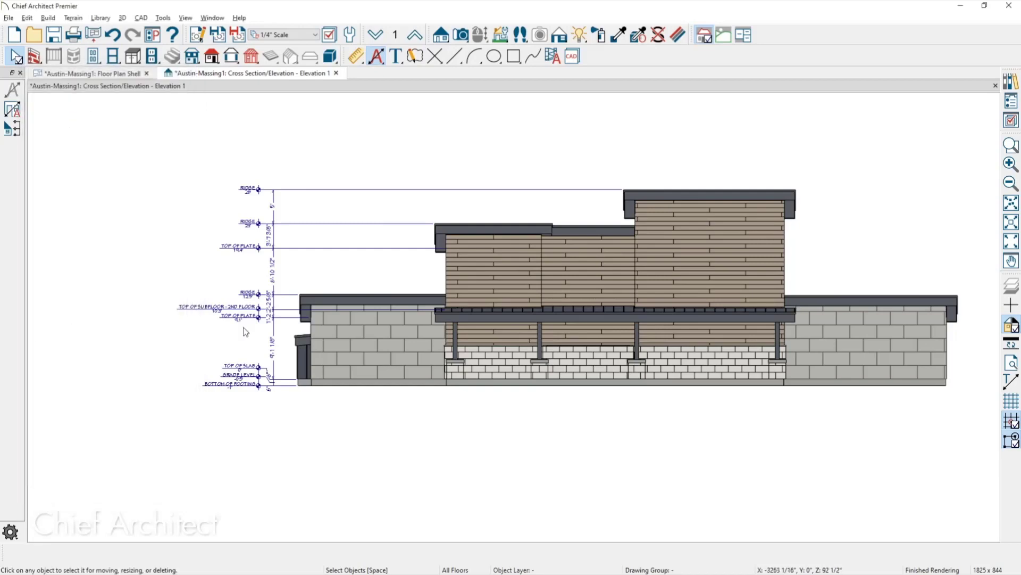
{"action": "middle_click_drag", "start_coordinate": [311, 359], "coordinate": [247, 386]}
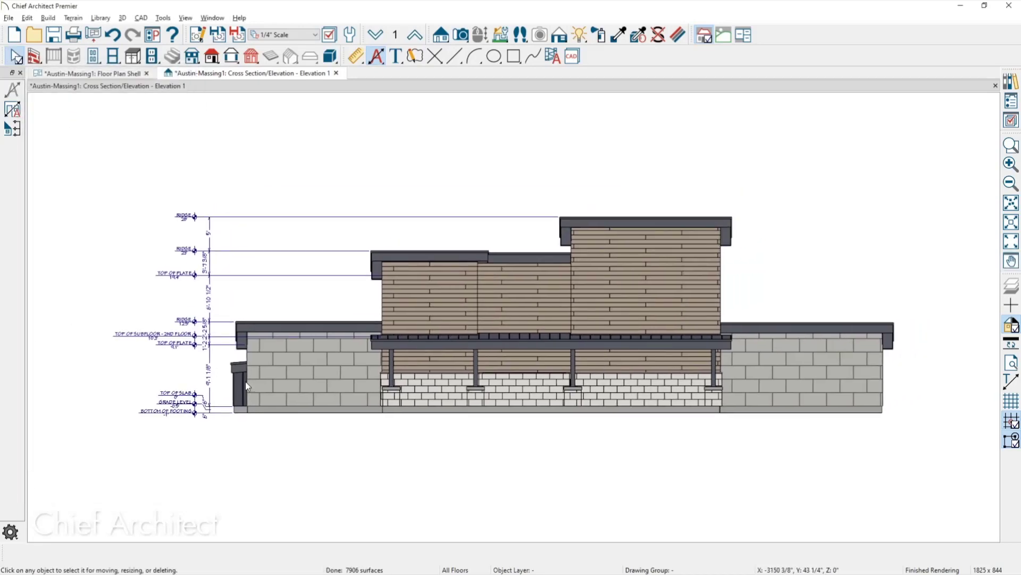
{"action": "left_click", "coordinate": [126, 74]}
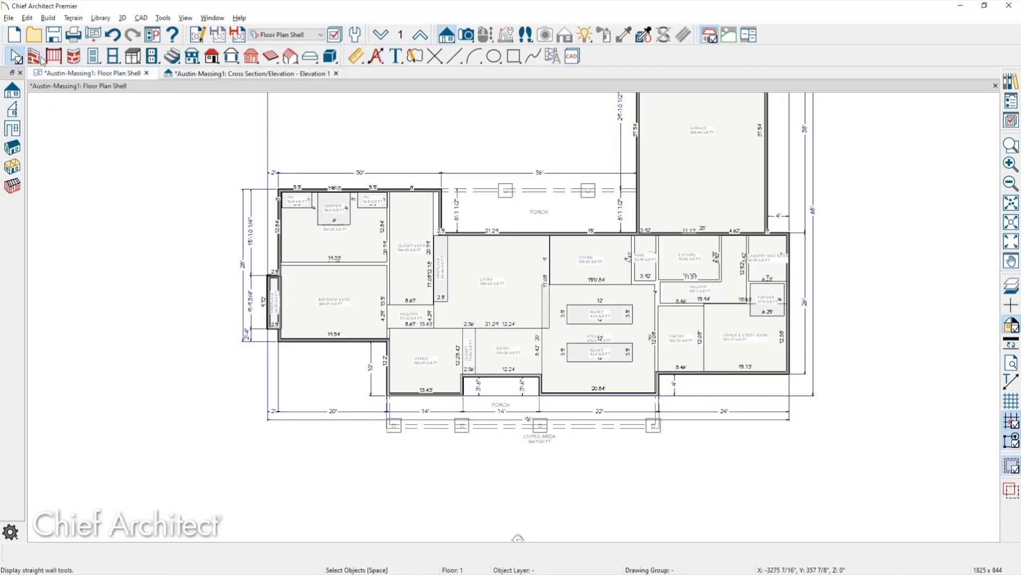
{"action": "left_click", "coordinate": [442, 222]}
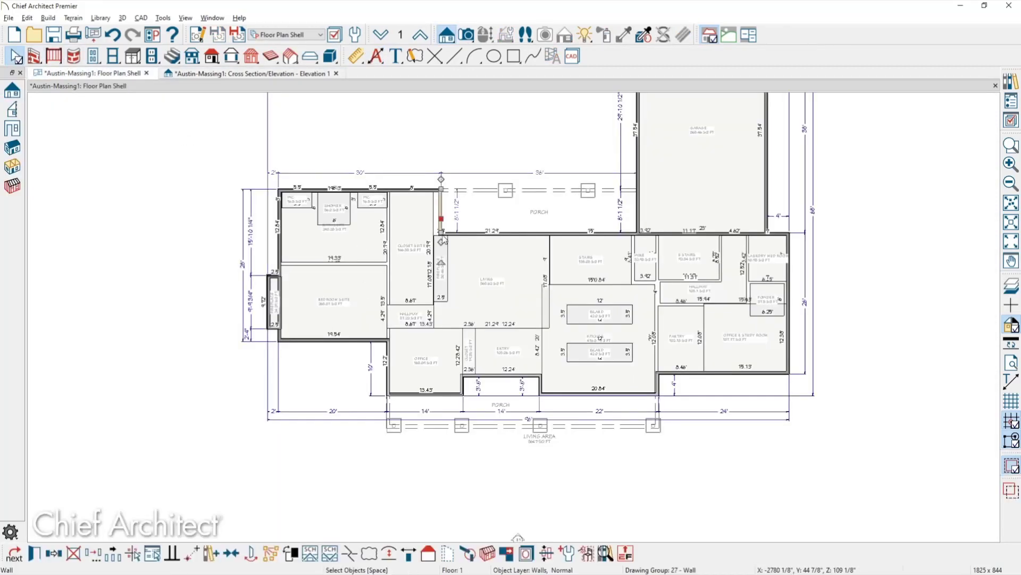
{"action": "left_click", "coordinate": [441, 380]}
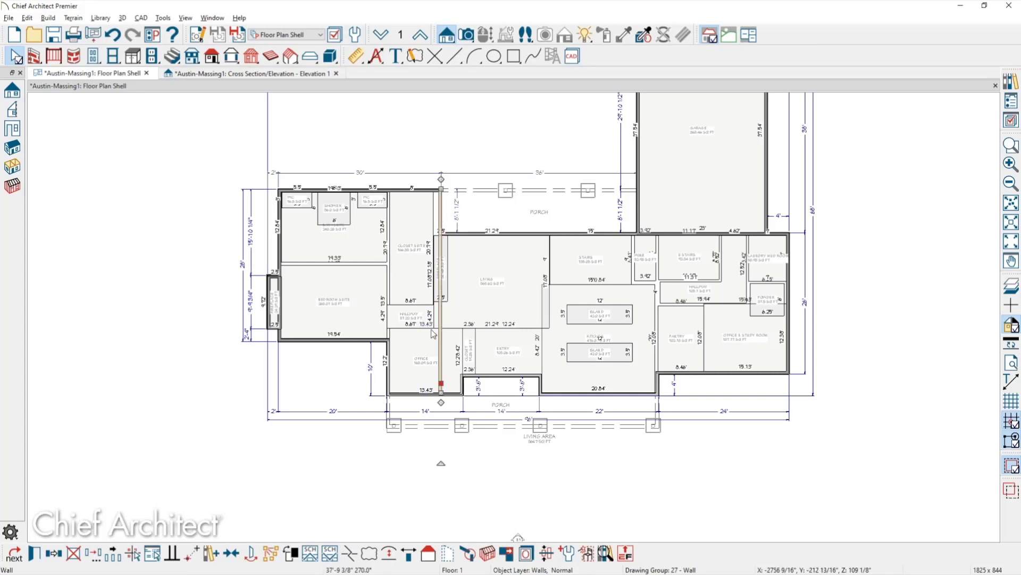
{"action": "left_click", "coordinate": [29, 118]}
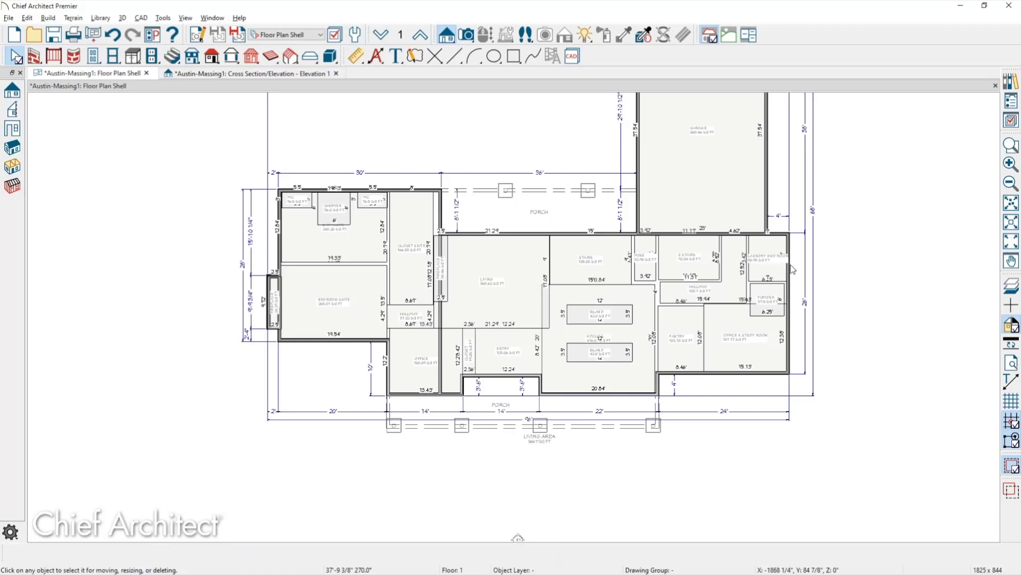
{"action": "left_click", "coordinate": [730, 300]}
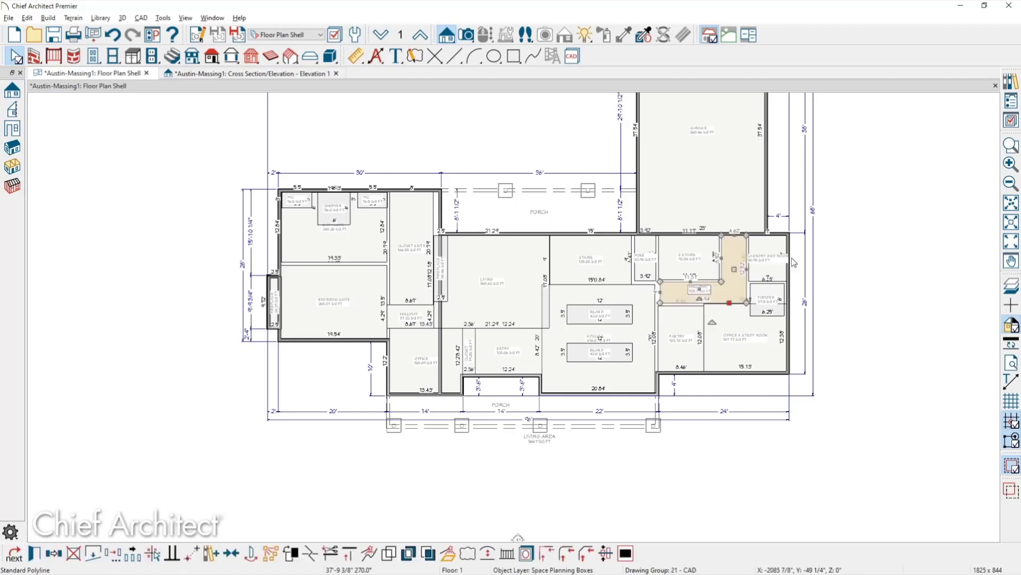
Hide the Space Planning Boxes layer in the Layer Display Options.
{"action": "left_click", "coordinate": [1012, 122]}
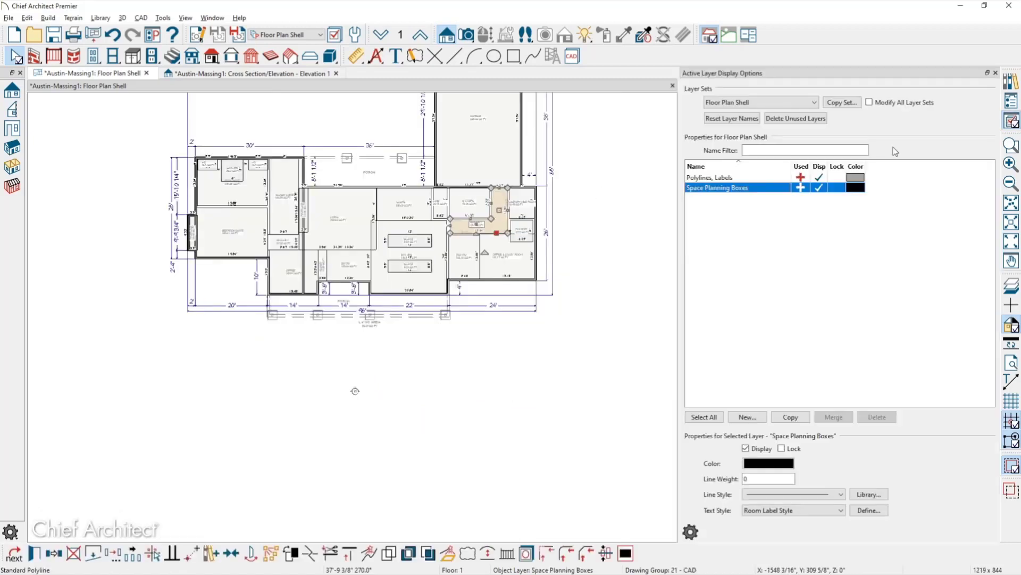
{"action": "left_click", "coordinate": [819, 188]}
{"action": "left_click", "coordinate": [587, 399]}
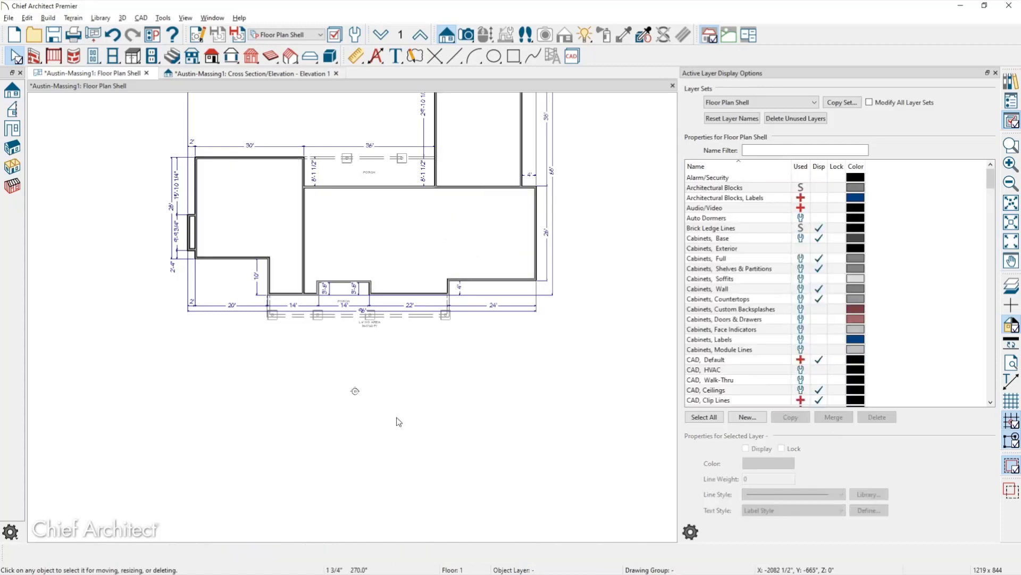
{"action": "scroll", "coordinate": [389, 413], "scroll_direction": "up", "scroll_amount": 2}
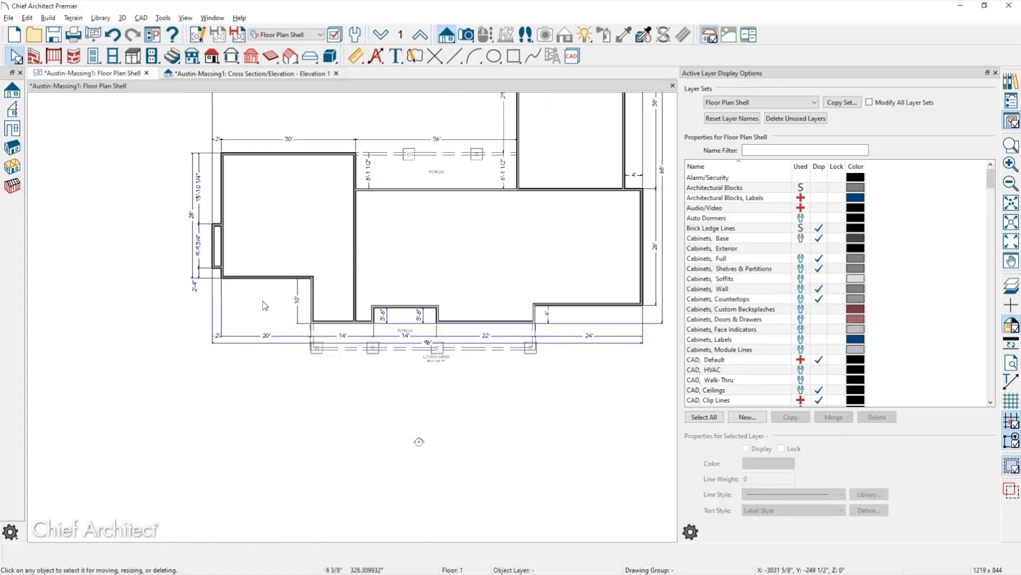
{"action": "scroll", "coordinate": [264, 305], "scroll_direction": "up", "scroll_amount": 1}
Draw a short wall closing off the front of the small room.
{"action": "left_click", "coordinate": [34, 56]}
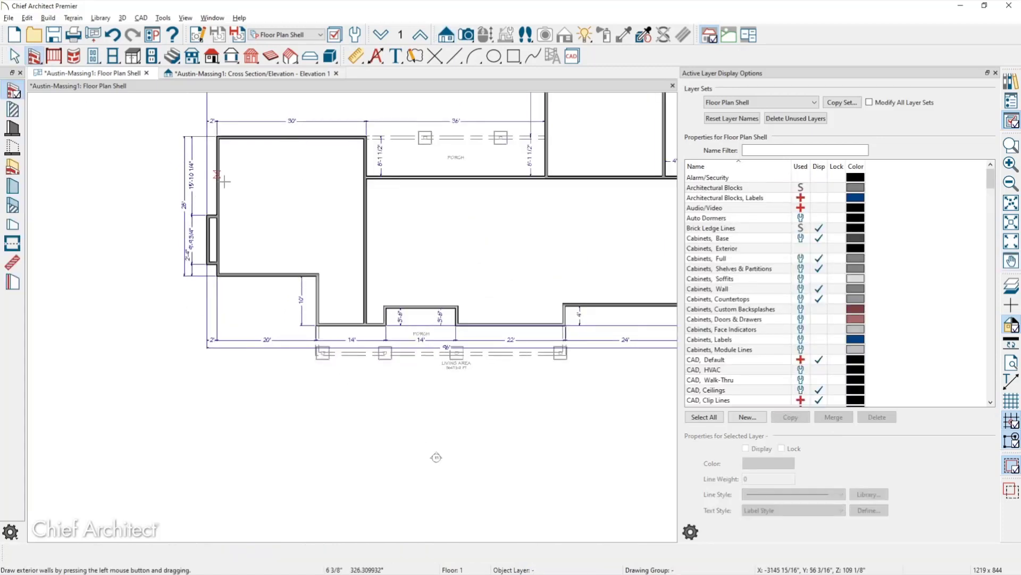
{"action": "left_click_drag", "start_coordinate": [323, 311], "coordinate": [366, 314]}
{"action": "key", "text": "space"}
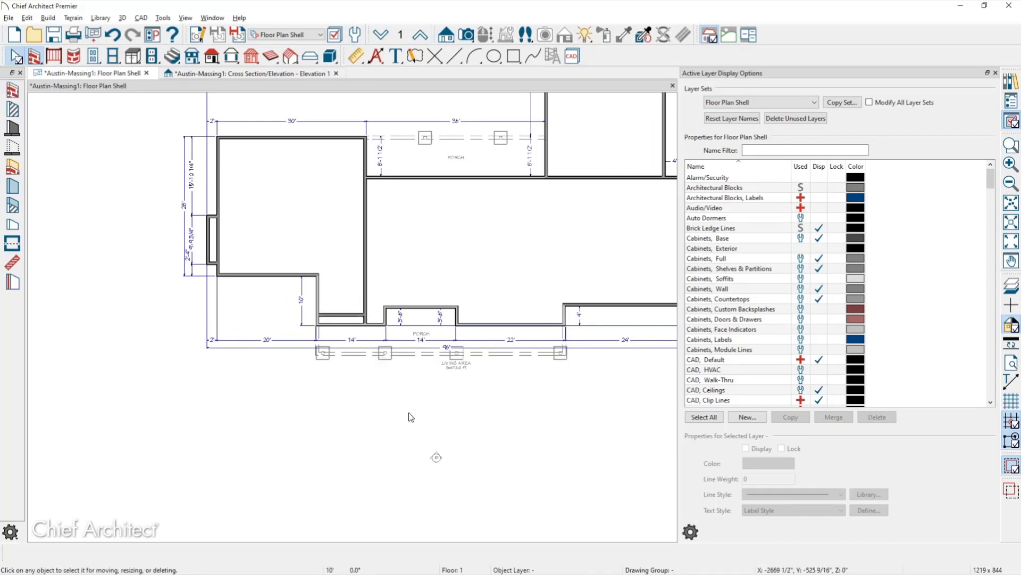
{"action": "middle_click_drag", "start_coordinate": [357, 404], "coordinate": [298, 421]}
Select the large, left and small rooms together with the new short wall.
{"action": "left_click", "coordinate": [402, 297]}
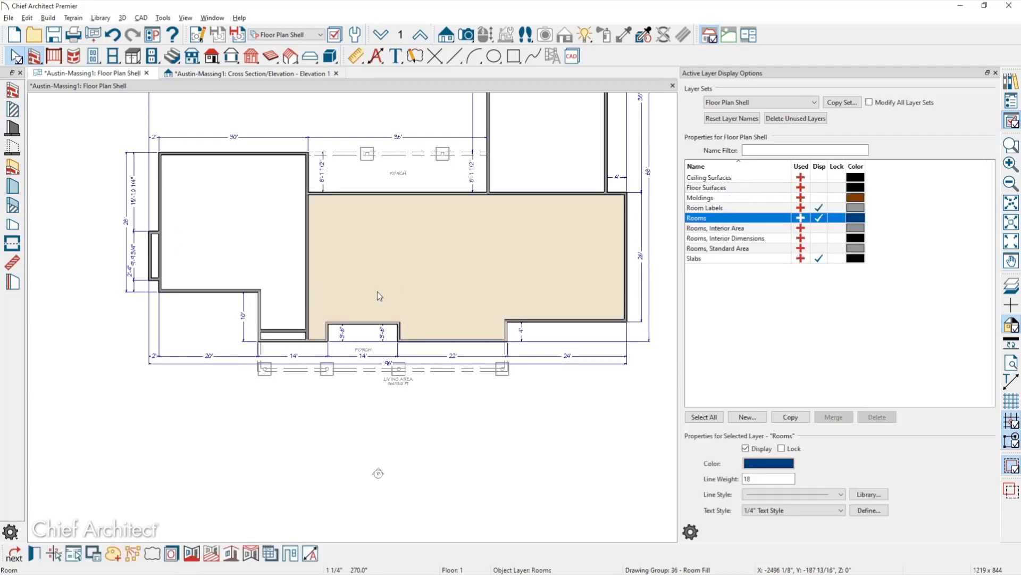
{"action": "left_click", "coordinate": [277, 314]}
{"action": "left_click", "coordinate": [282, 340]}
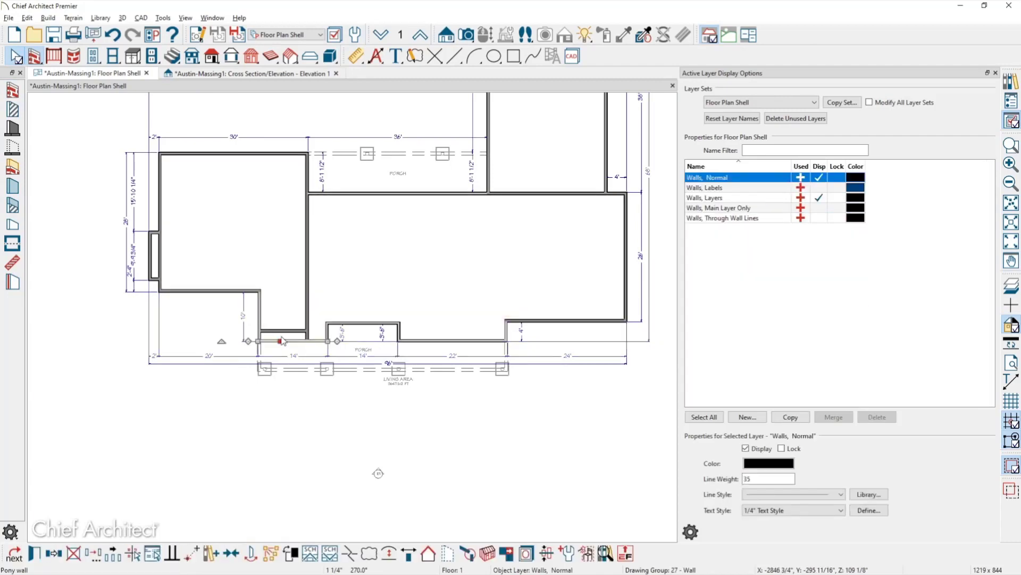
{"action": "left_click", "coordinate": [283, 336]}
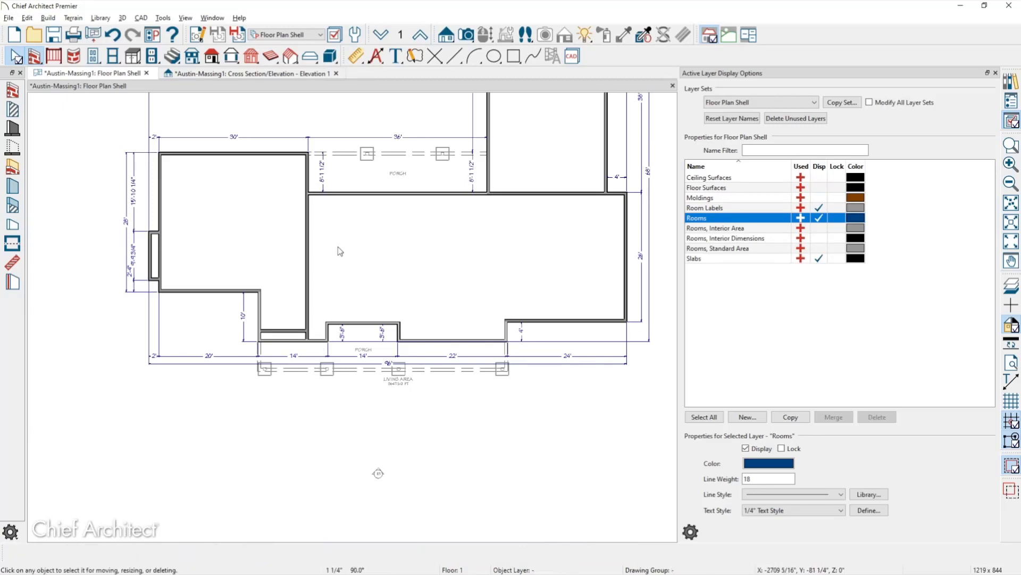
{"action": "left_click", "coordinate": [330, 297], "text": "shift"}
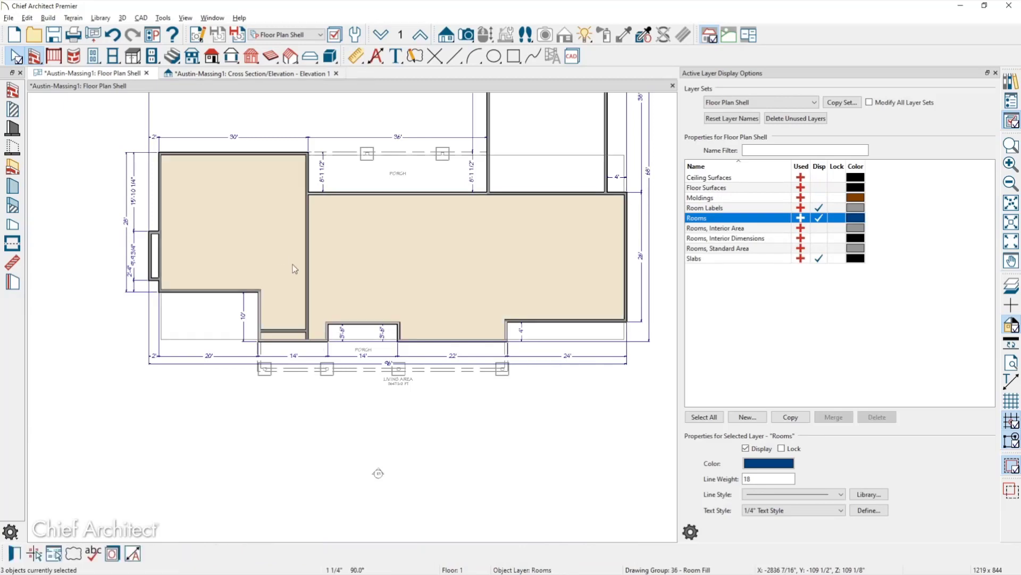
{"action": "double_click", "coordinate": [331, 293]}
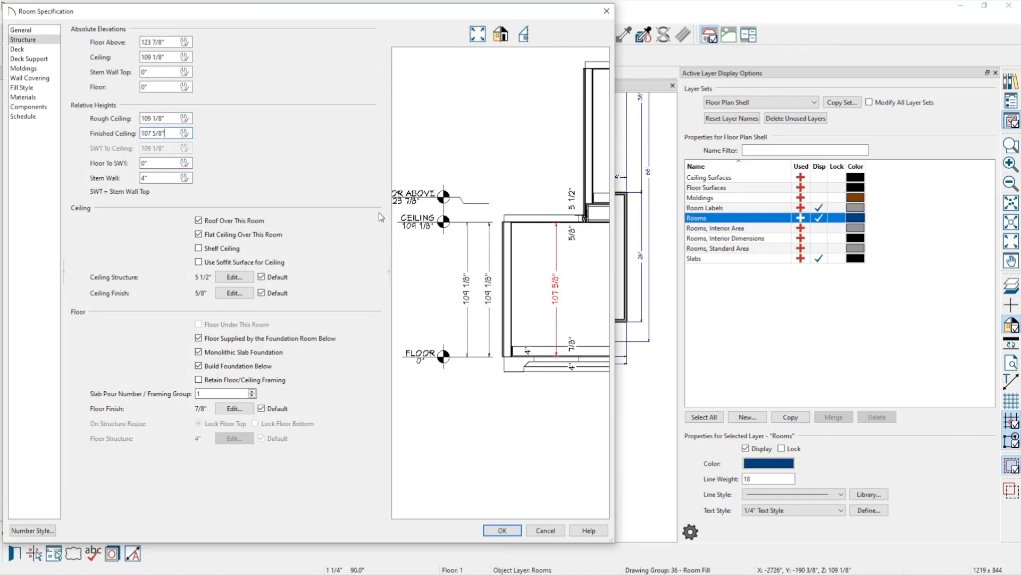
{"action": "key", "text": "Return"}
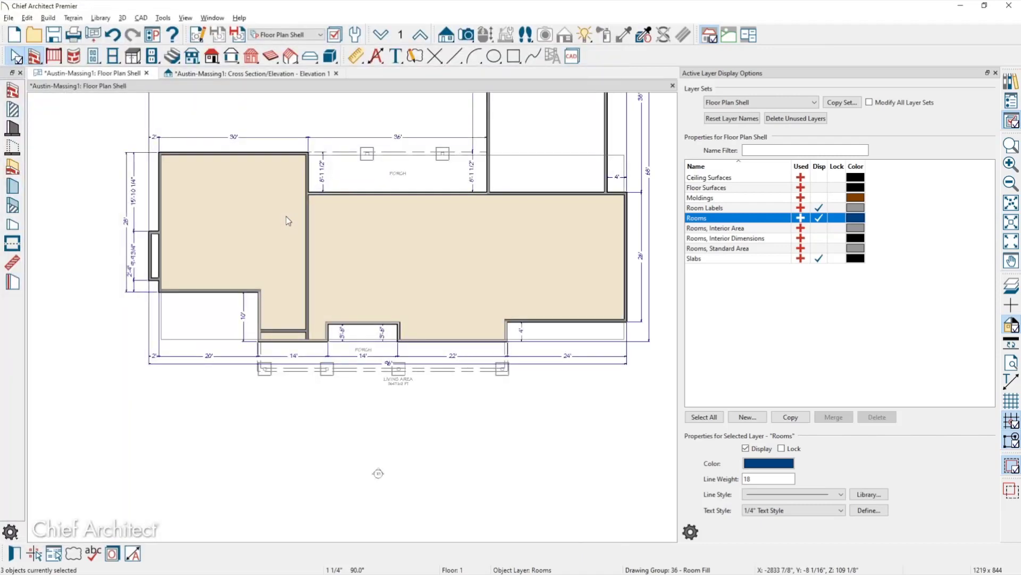
{"action": "key", "text": "Escape"}
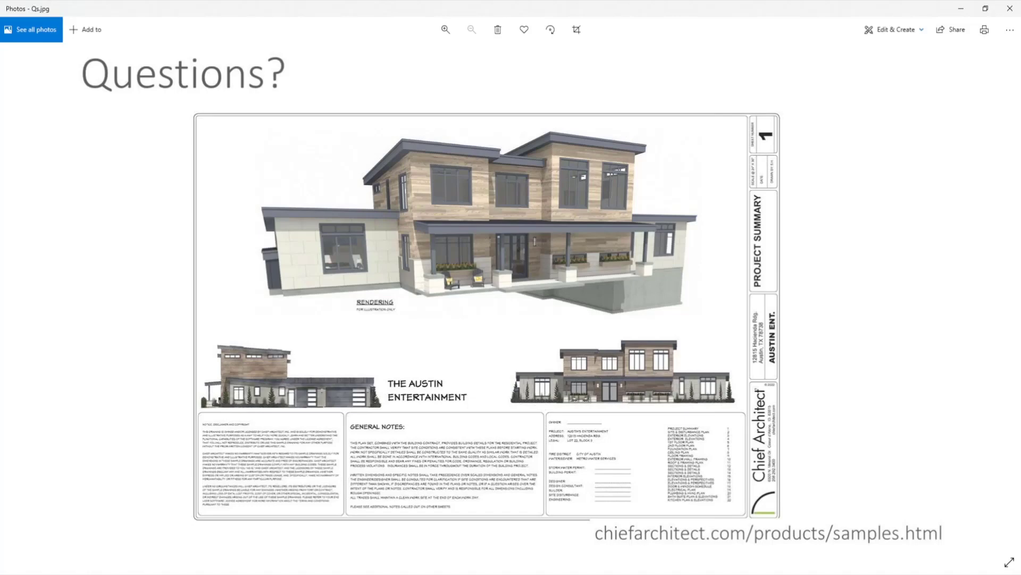
Switch to the Roof Plan layer set and select the right roof plane.
{"action": "left_click", "coordinate": [958, 9]}
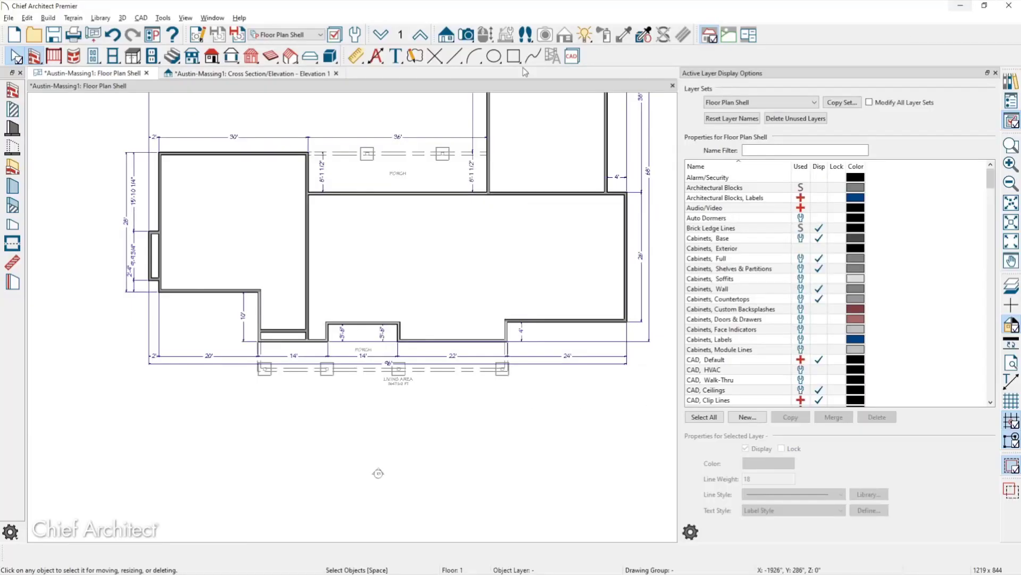
{"action": "left_click", "coordinate": [288, 34]}
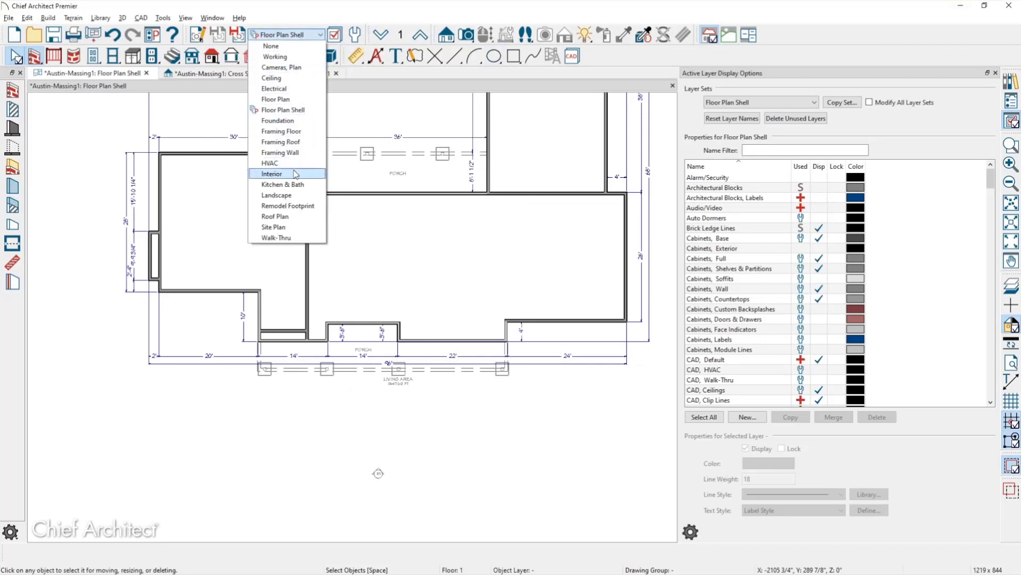
{"action": "left_click", "coordinate": [288, 216]}
{"action": "middle_click_drag", "start_coordinate": [505, 266], "coordinate": [479, 297]}
{"action": "left_click", "coordinate": [529, 282]}
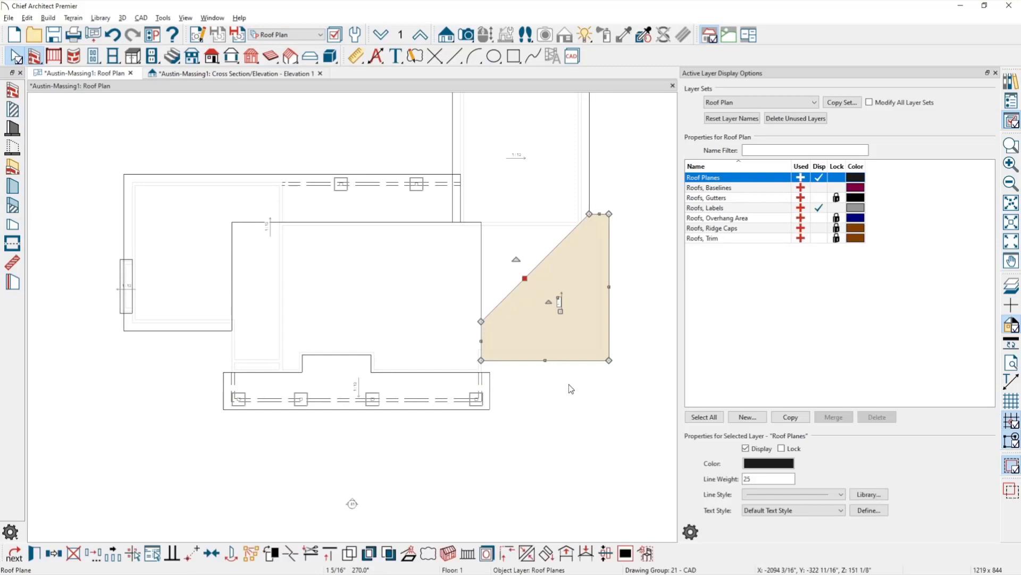
Zoom in on the right roof plane and drag its diagonal edge inward.
{"action": "scroll", "coordinate": [566, 375], "scroll_direction": "up", "scroll_amount": 2}
{"action": "middle_click_drag", "start_coordinate": [574, 360], "coordinate": [466, 435]}
{"action": "scroll", "coordinate": [466, 434], "scroll_direction": "up", "scroll_amount": 1}
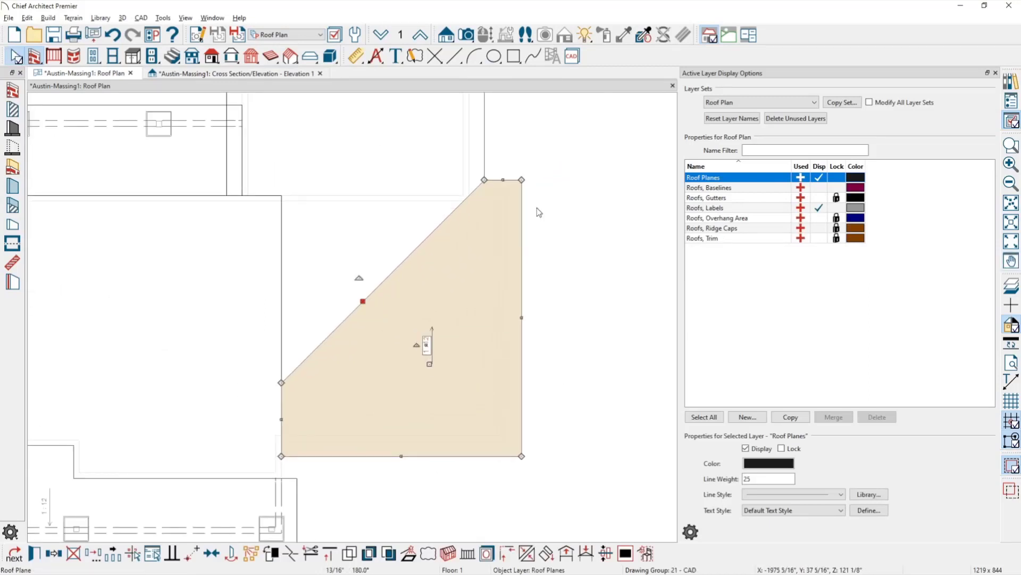
{"action": "middle_click_drag", "start_coordinate": [554, 258], "coordinate": [556, 247]}
{"action": "scroll", "coordinate": [500, 174], "scroll_direction": "up", "scroll_amount": 2}
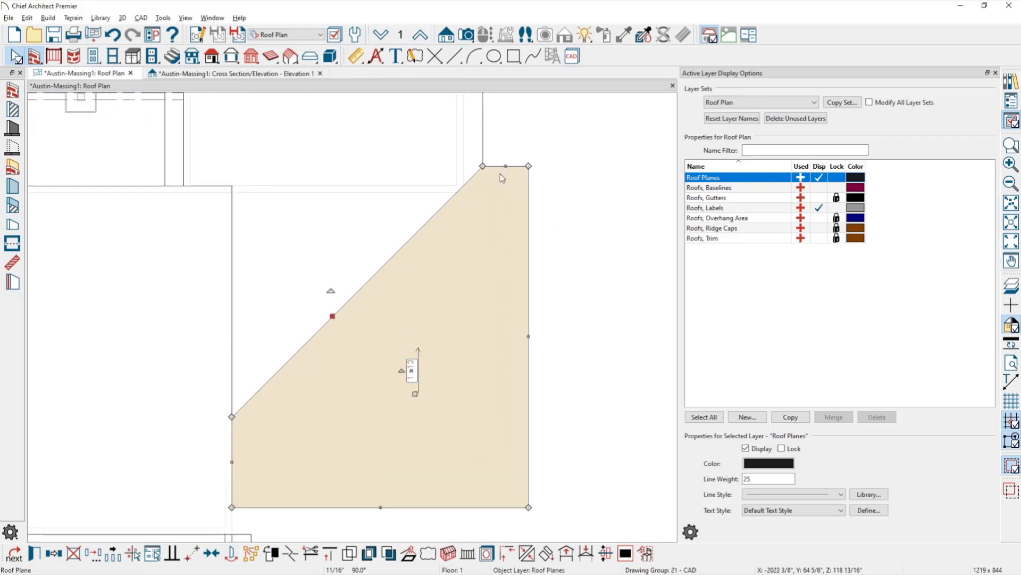
{"action": "middle_click_drag", "start_coordinate": [523, 184], "coordinate": [536, 191]}
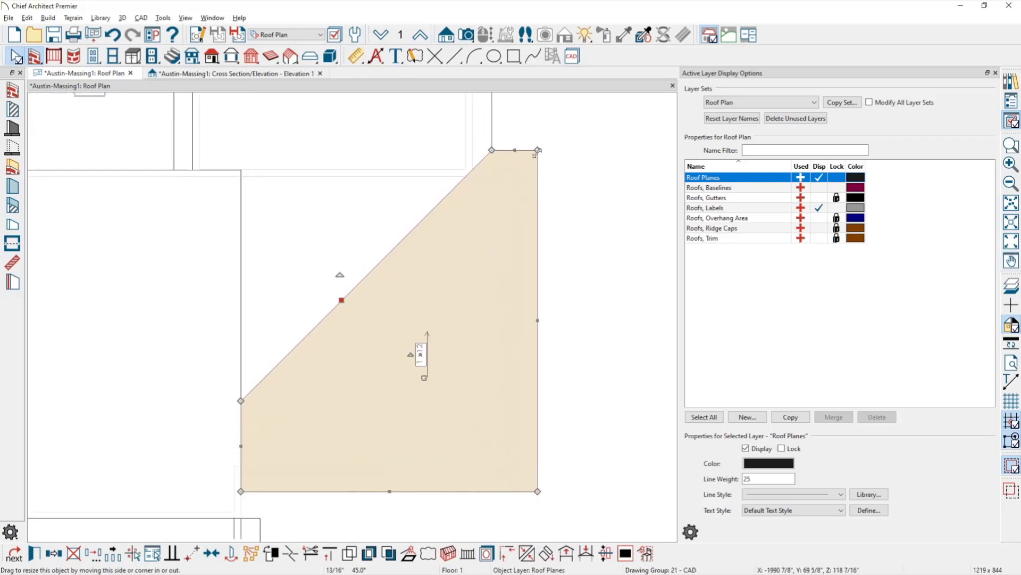
{"action": "left_click_drag", "start_coordinate": [343, 299], "coordinate": [364, 319]}
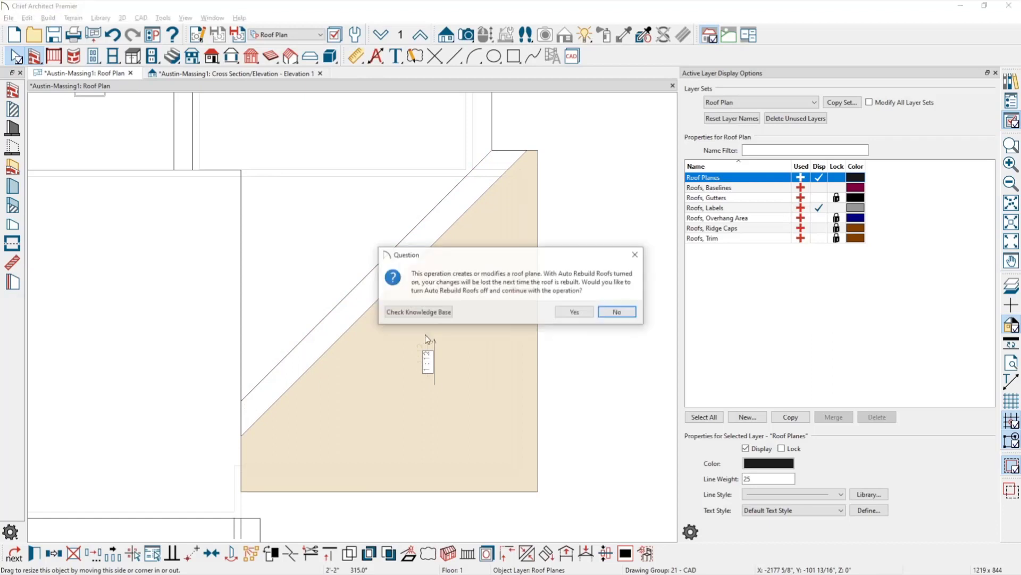
Keep the reshaped plane with Auto Rebuild Roofs off, then add four breaks along its diagonal edge.
{"action": "left_click", "coordinate": [575, 314]}
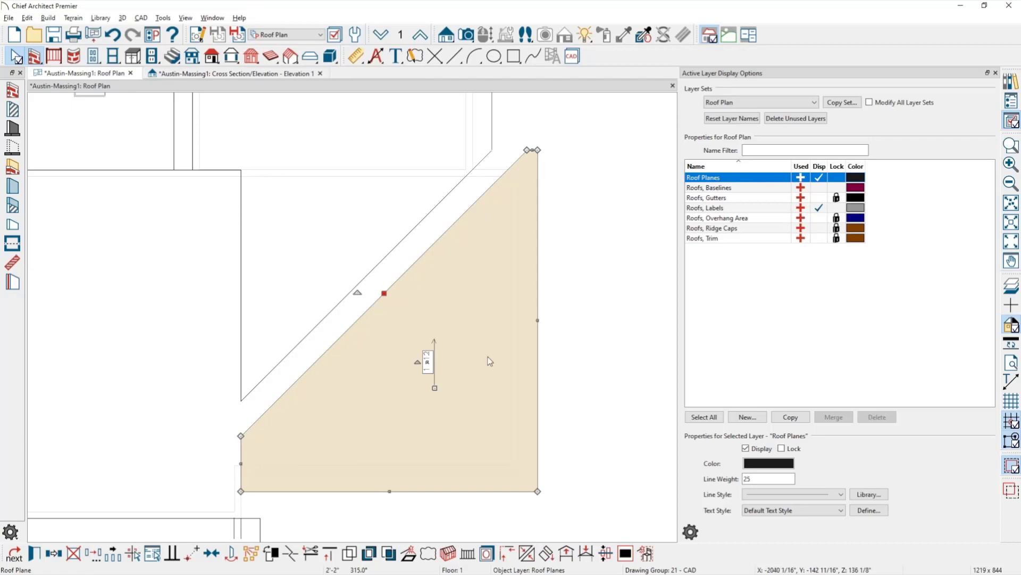
{"action": "key", "text": "Escape"}
{"action": "left_click", "coordinate": [323, 355]}
{"action": "left_click", "coordinate": [355, 323]}
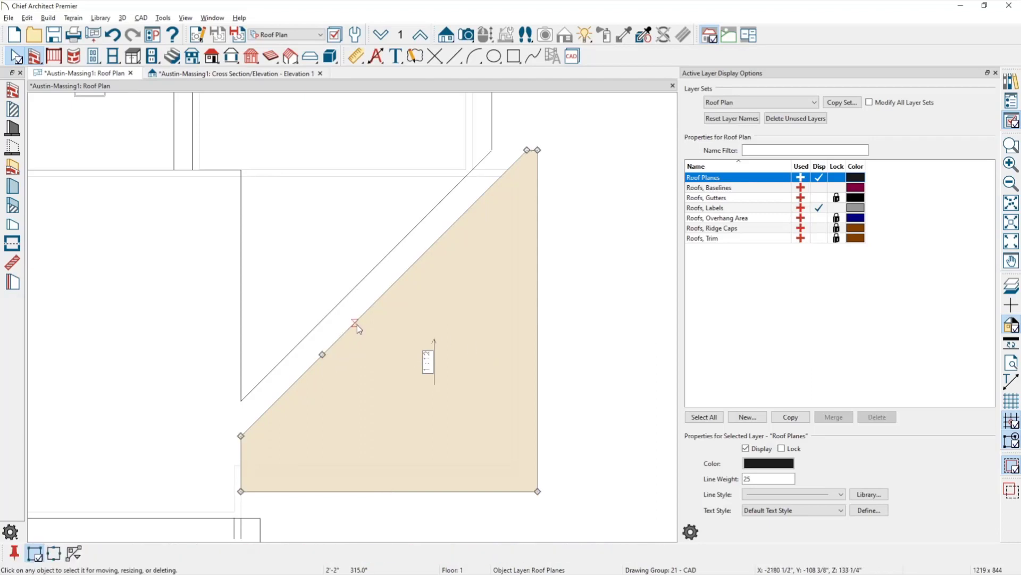
{"action": "left_click", "coordinate": [399, 280]}
{"action": "left_click", "coordinate": [447, 232]}
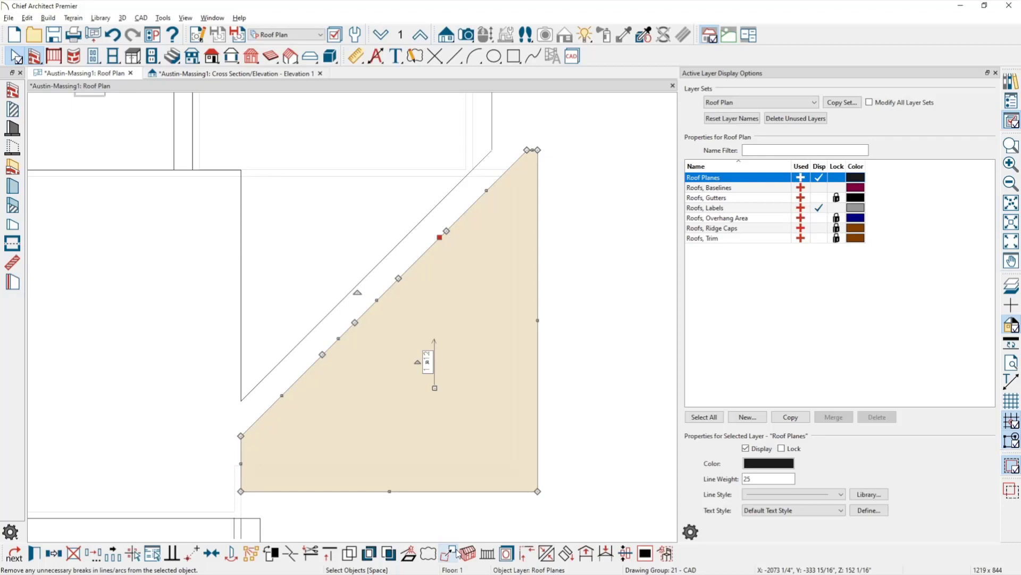
Remove the unnecessary breaks and simplify the roof plane's diagonal edge polyline.
{"action": "left_click", "coordinate": [456, 551]}
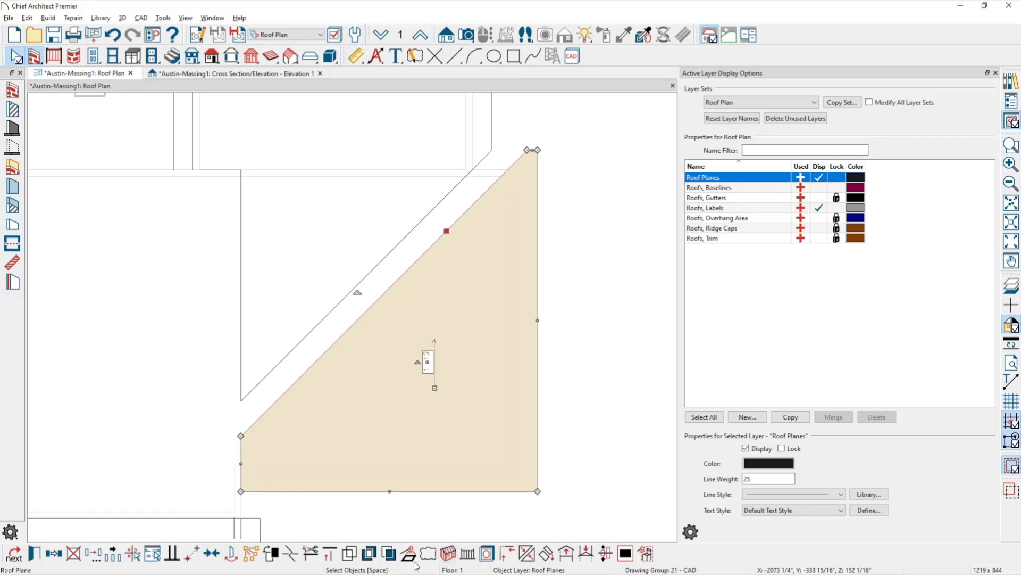
{"action": "key", "text": "Escape"}
{"action": "left_click", "coordinate": [368, 314]}
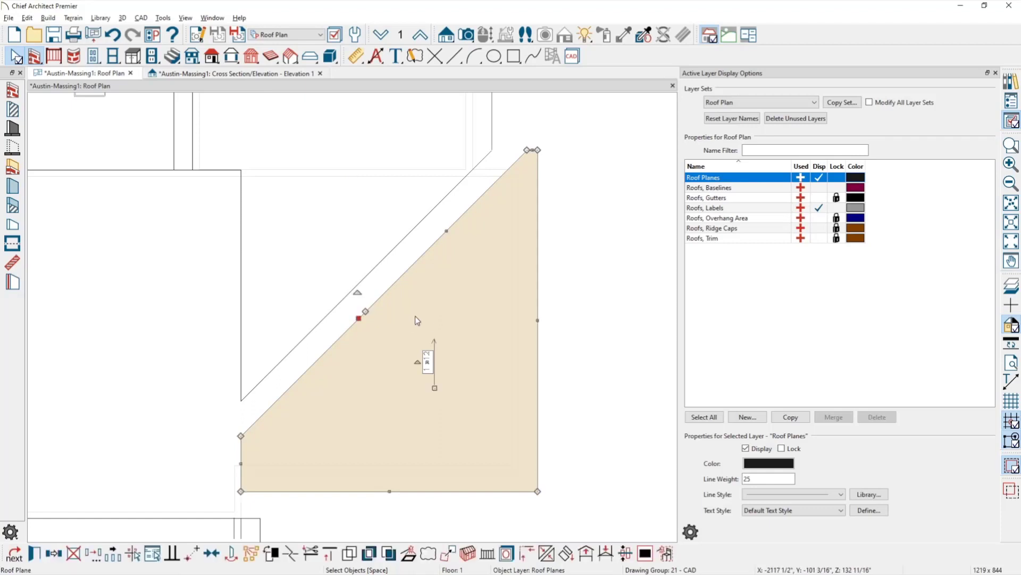
{"action": "left_click", "coordinate": [448, 556]}
{"action": "left_click", "coordinate": [537, 321]}
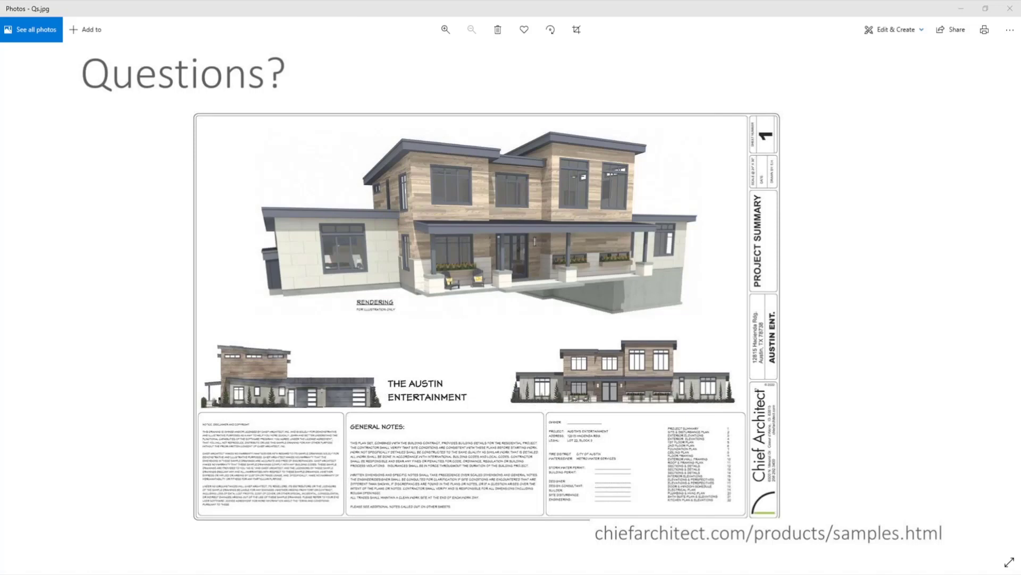
Advance from Qs.jpg to the Training.png virtual training flyer.
{"action": "key", "text": "Right"}
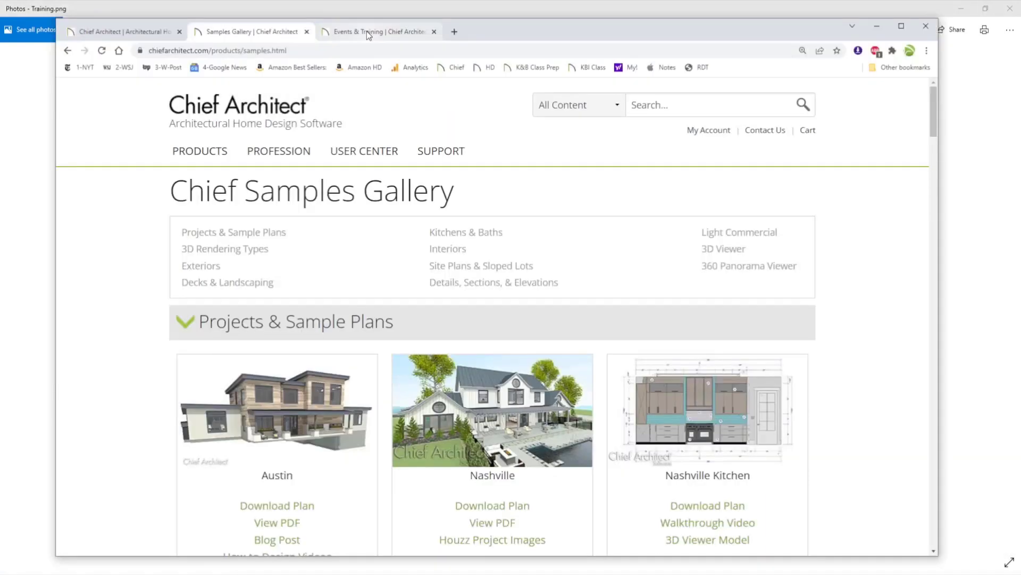
Bring up the Events & Training page and scroll the March 2022 webinars down to Ceilings on March 24.
{"action": "left_click", "coordinate": [366, 31]}
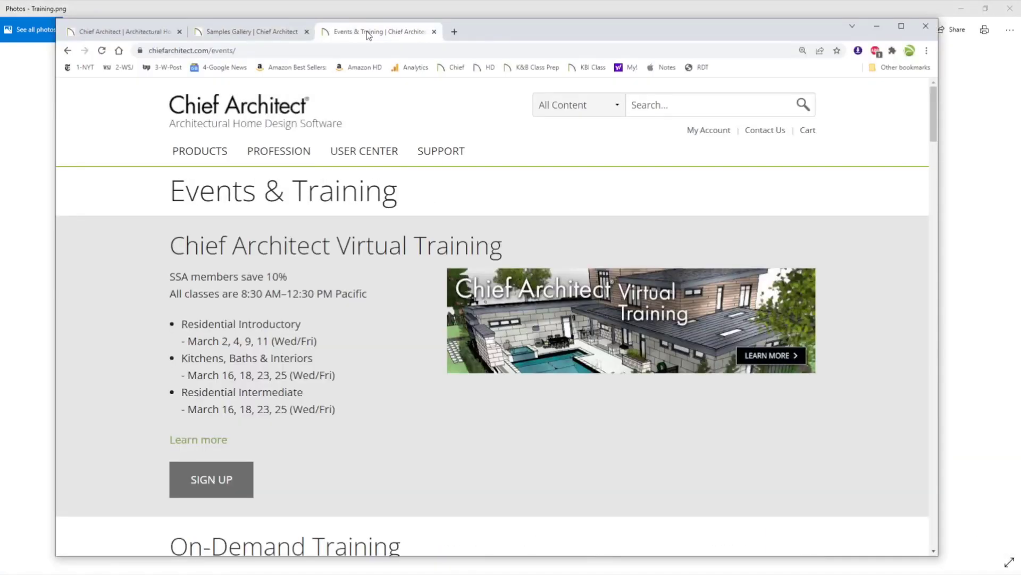
{"action": "mouse_move", "coordinate": [378, 162]}
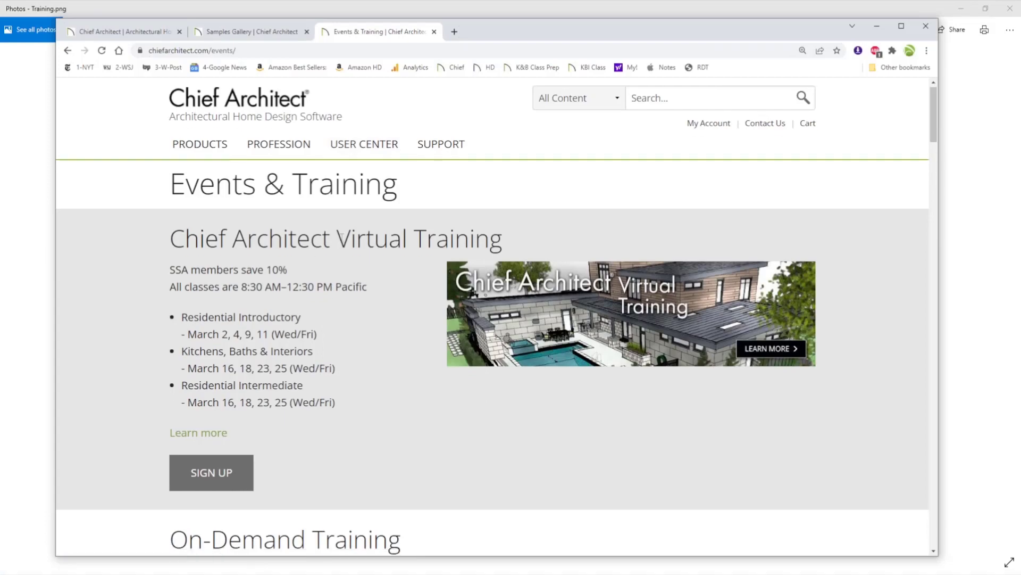
{"action": "scroll", "coordinate": [342, 238], "scroll_direction": "down", "scroll_amount": 8}
{"action": "scroll", "coordinate": [341, 238], "scroll_direction": "down", "scroll_amount": 10}
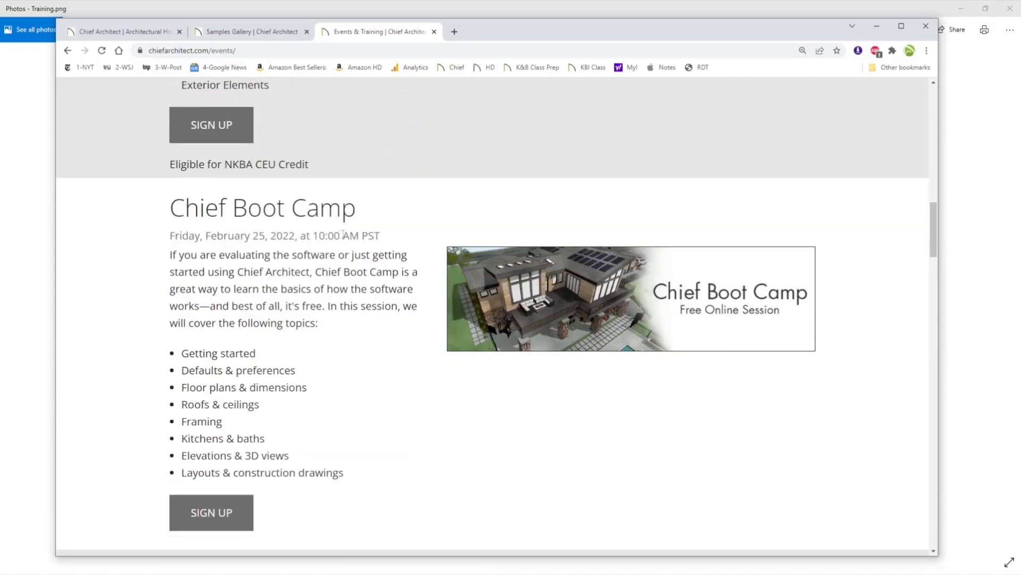
{"action": "scroll", "coordinate": [463, 213], "scroll_direction": "down", "scroll_amount": 1}
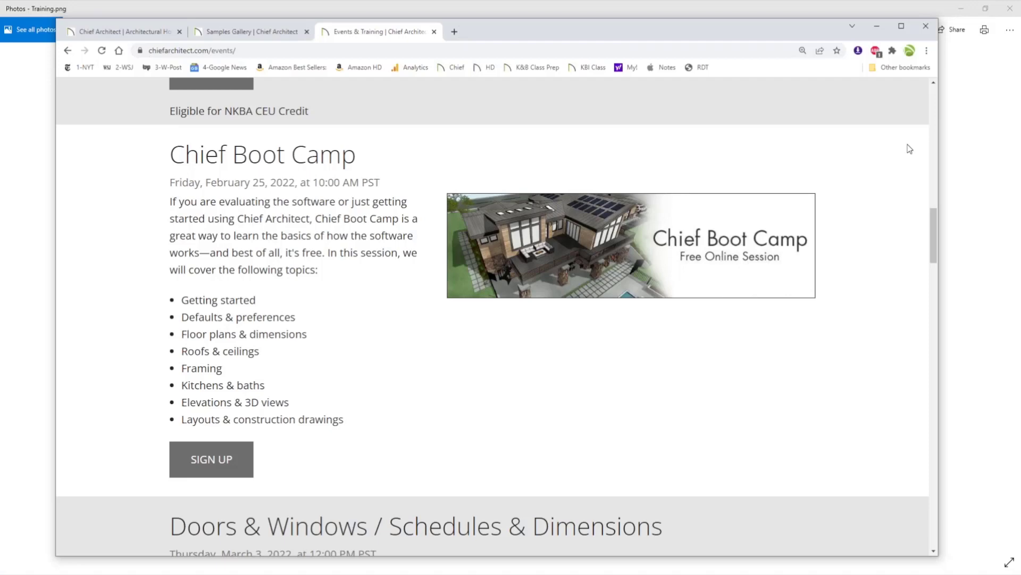
{"action": "scroll", "coordinate": [400, 351], "scroll_direction": "down", "scroll_amount": 3}
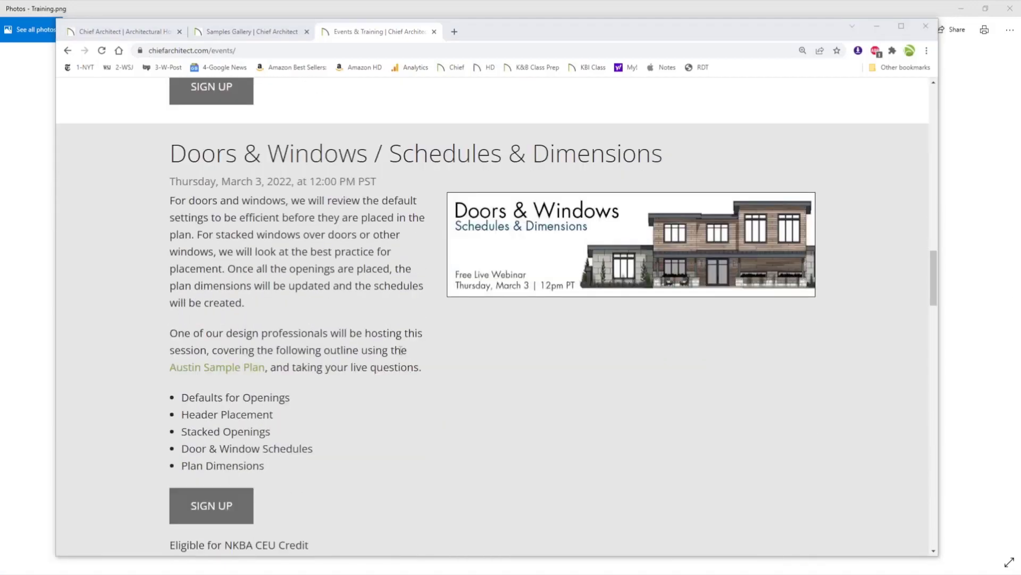
{"action": "scroll", "coordinate": [406, 347], "scroll_direction": "down", "scroll_amount": 1}
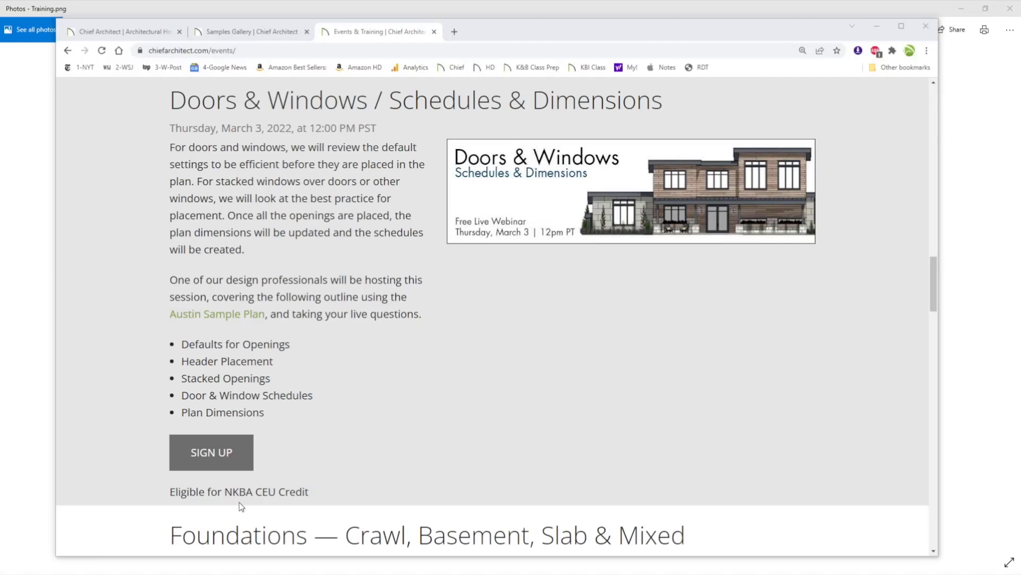
{"action": "scroll", "coordinate": [308, 424], "scroll_direction": "down", "scroll_amount": 8}
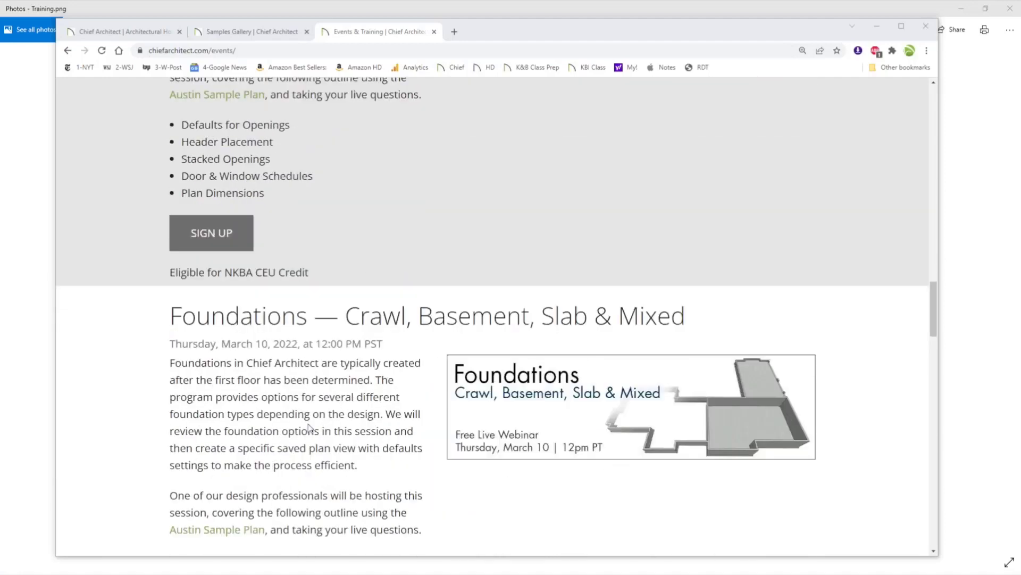
{"action": "scroll", "coordinate": [308, 424], "scroll_direction": "down", "scroll_amount": 13}
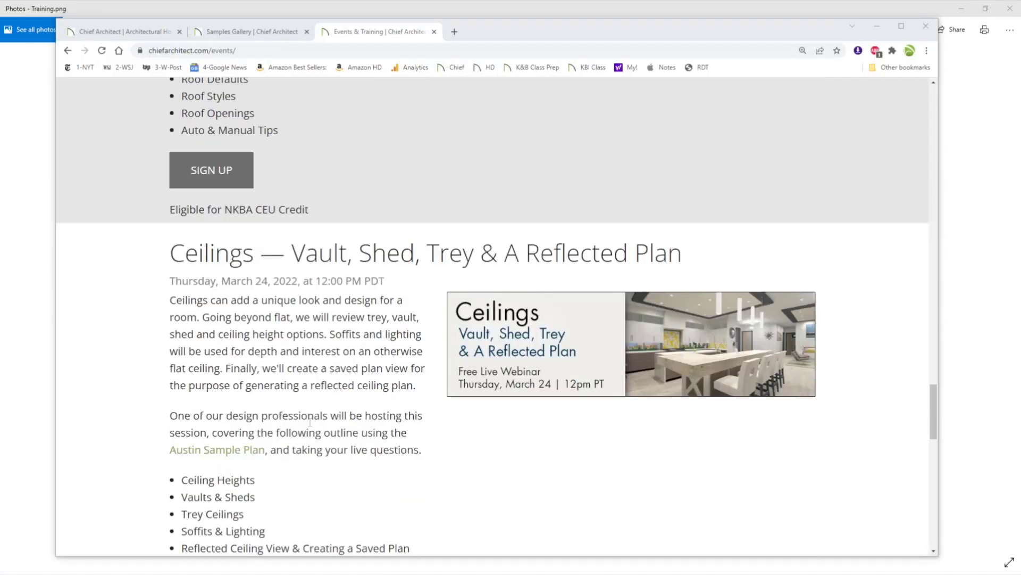
{"action": "scroll", "coordinate": [311, 422], "scroll_direction": "down", "scroll_amount": 1}
{"action": "scroll", "coordinate": [310, 422], "scroll_direction": "down", "scroll_amount": 1}
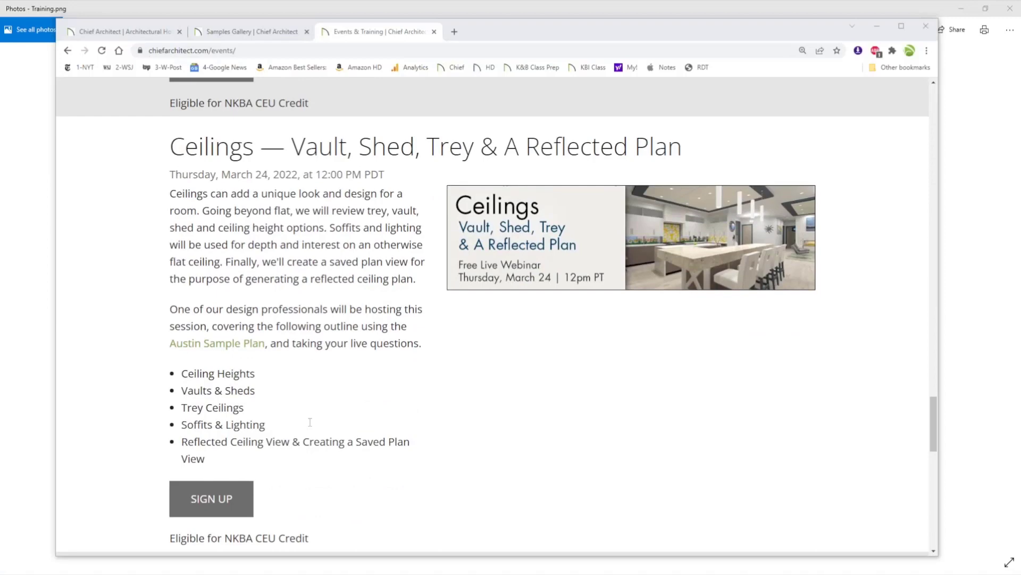